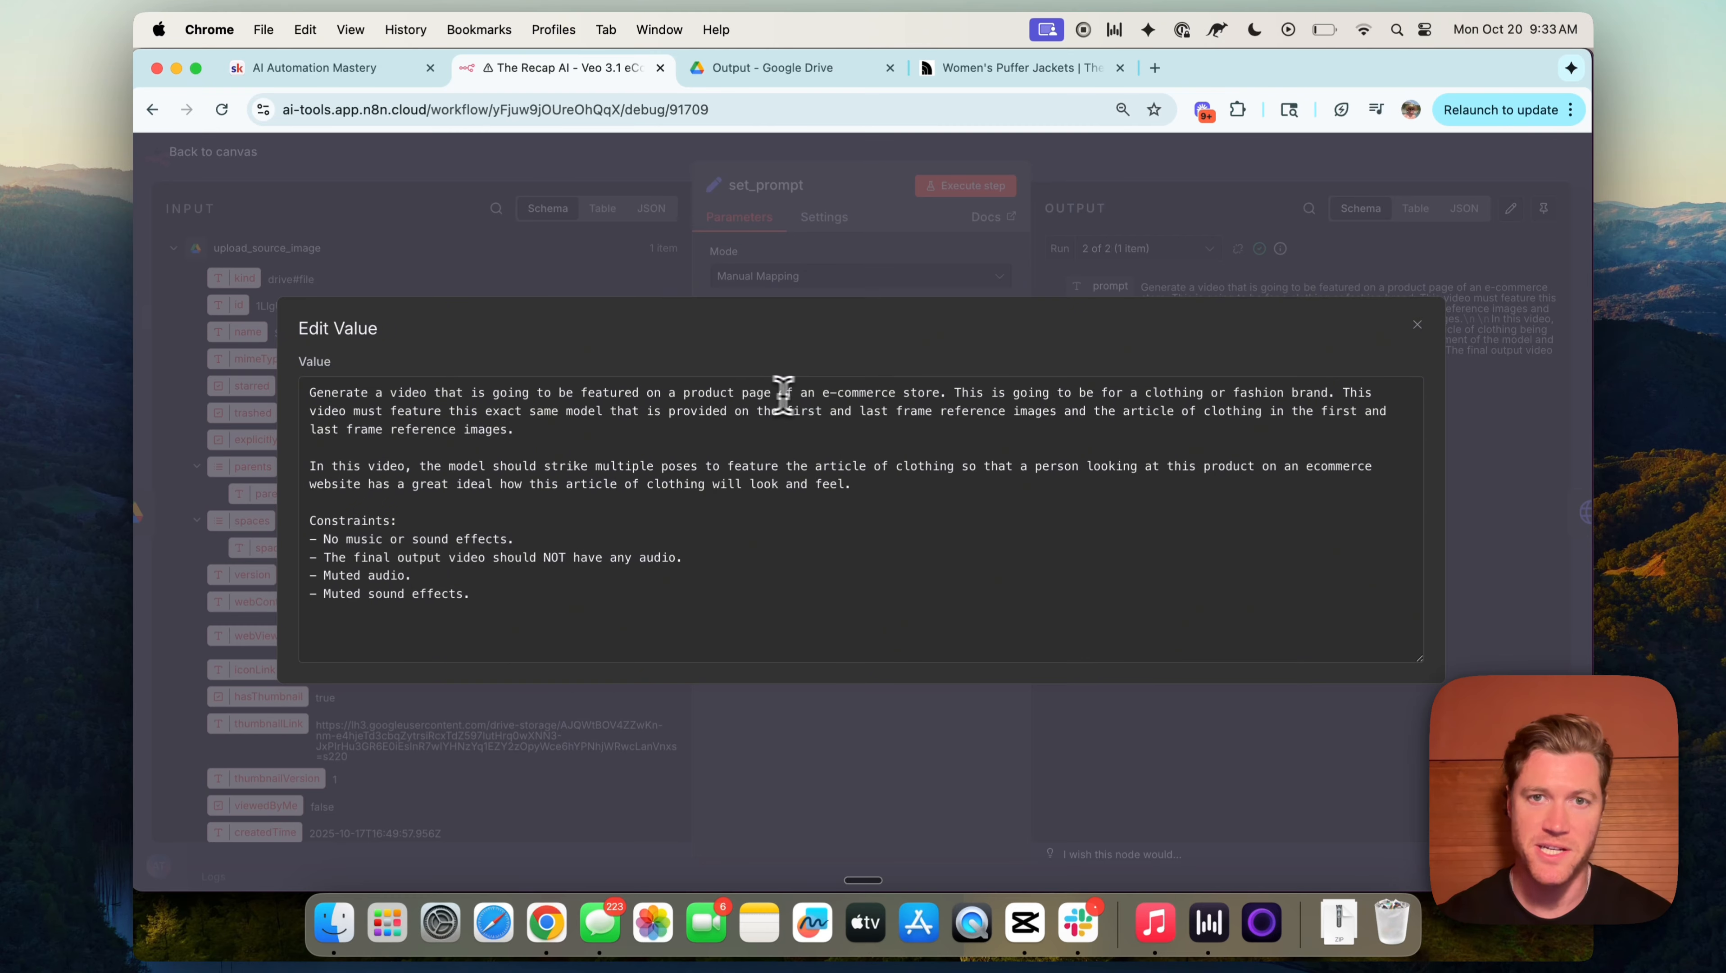
Highlight the Constraints section of the video prompt in the set_prompt node, and return to the workflow canvas.
click(311, 521)
drag(343, 532, 470, 567)
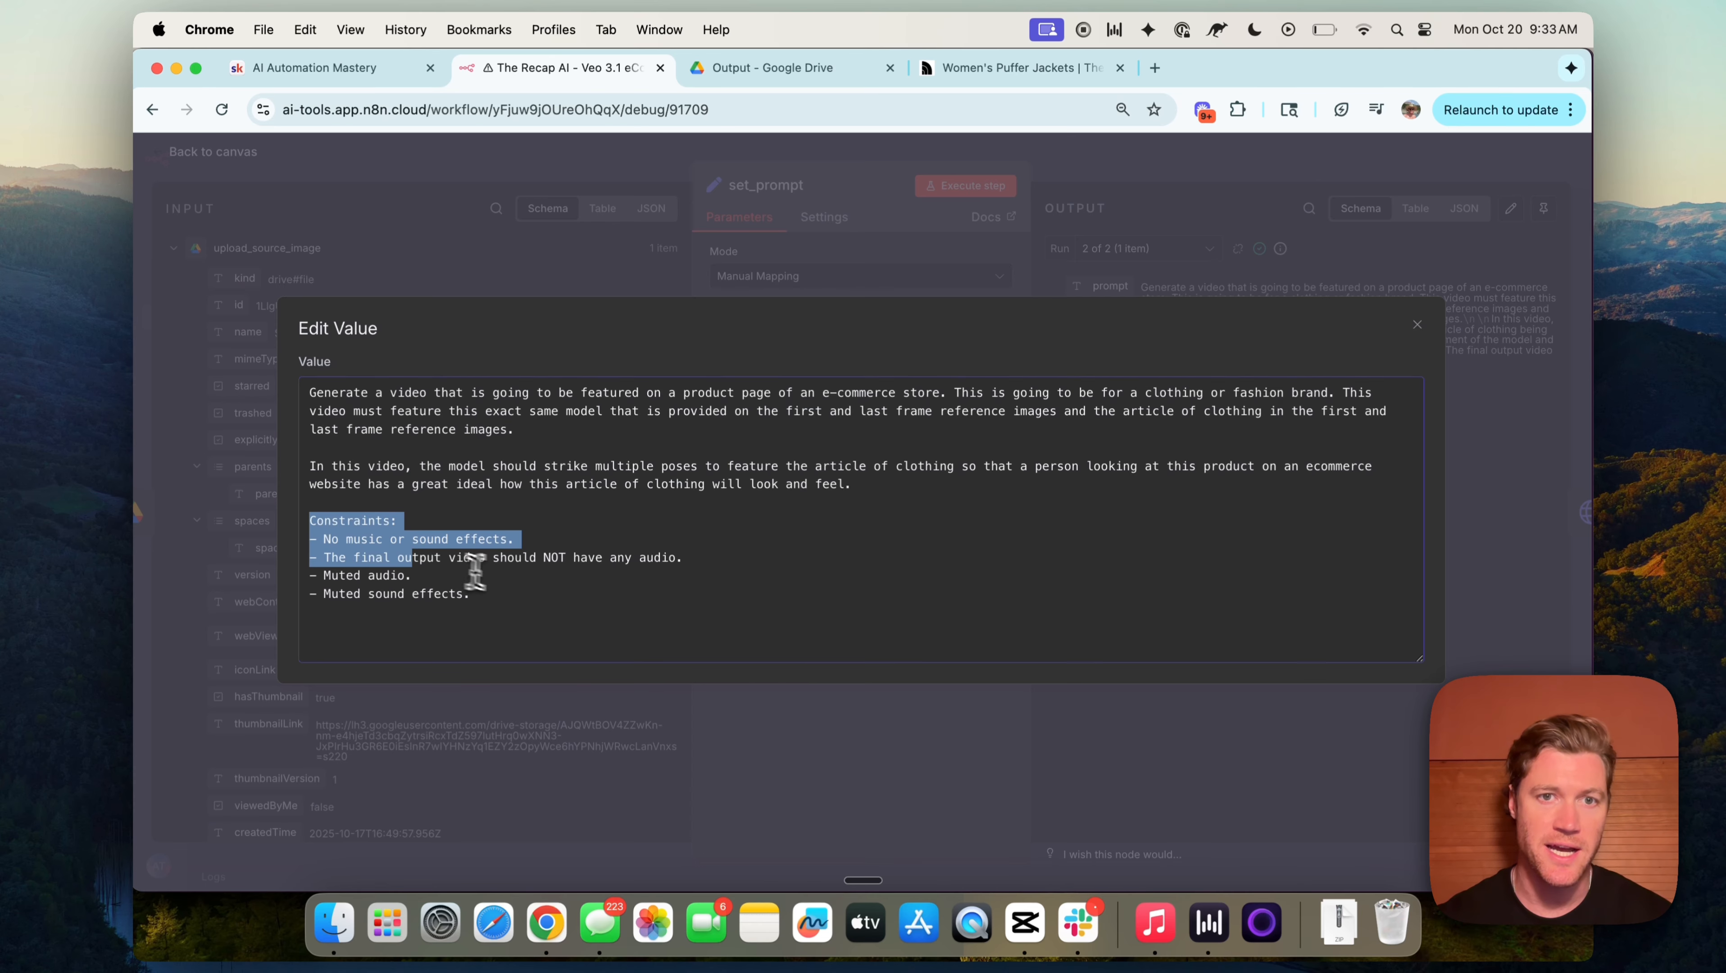
click(1096, 255)
click(1082, 175)
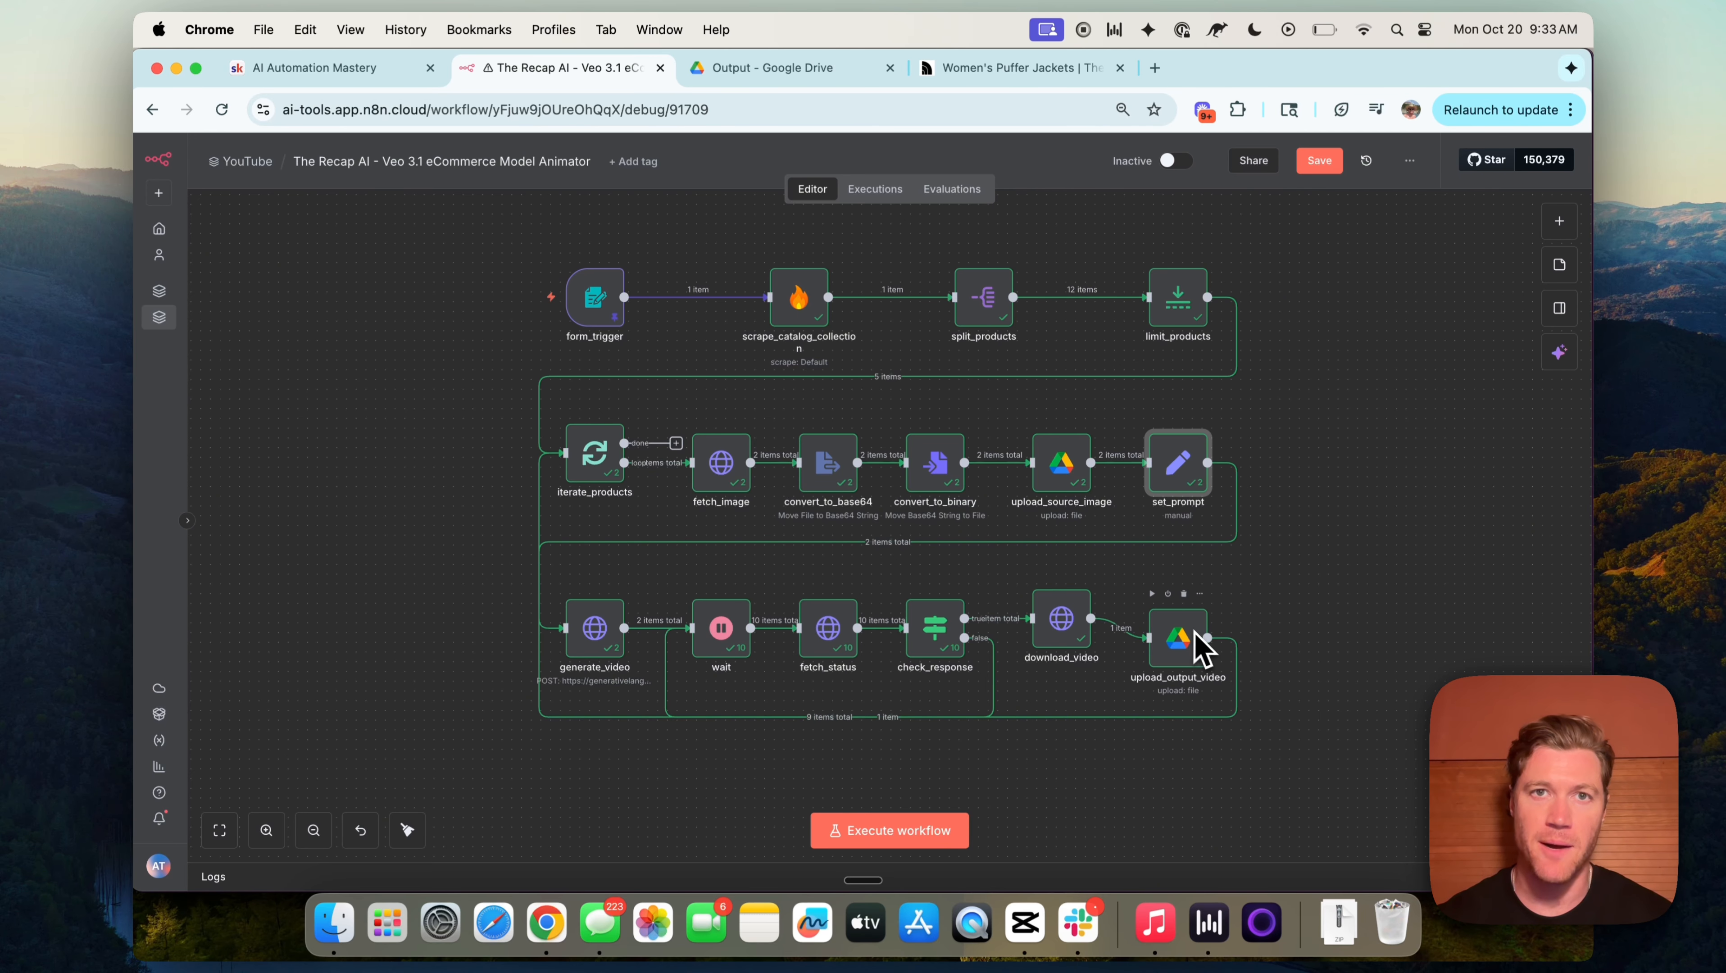
Play Output Video #1.mp4 from the Google Drive Output folder, and close the preview.
click(810, 68)
click(497, 518)
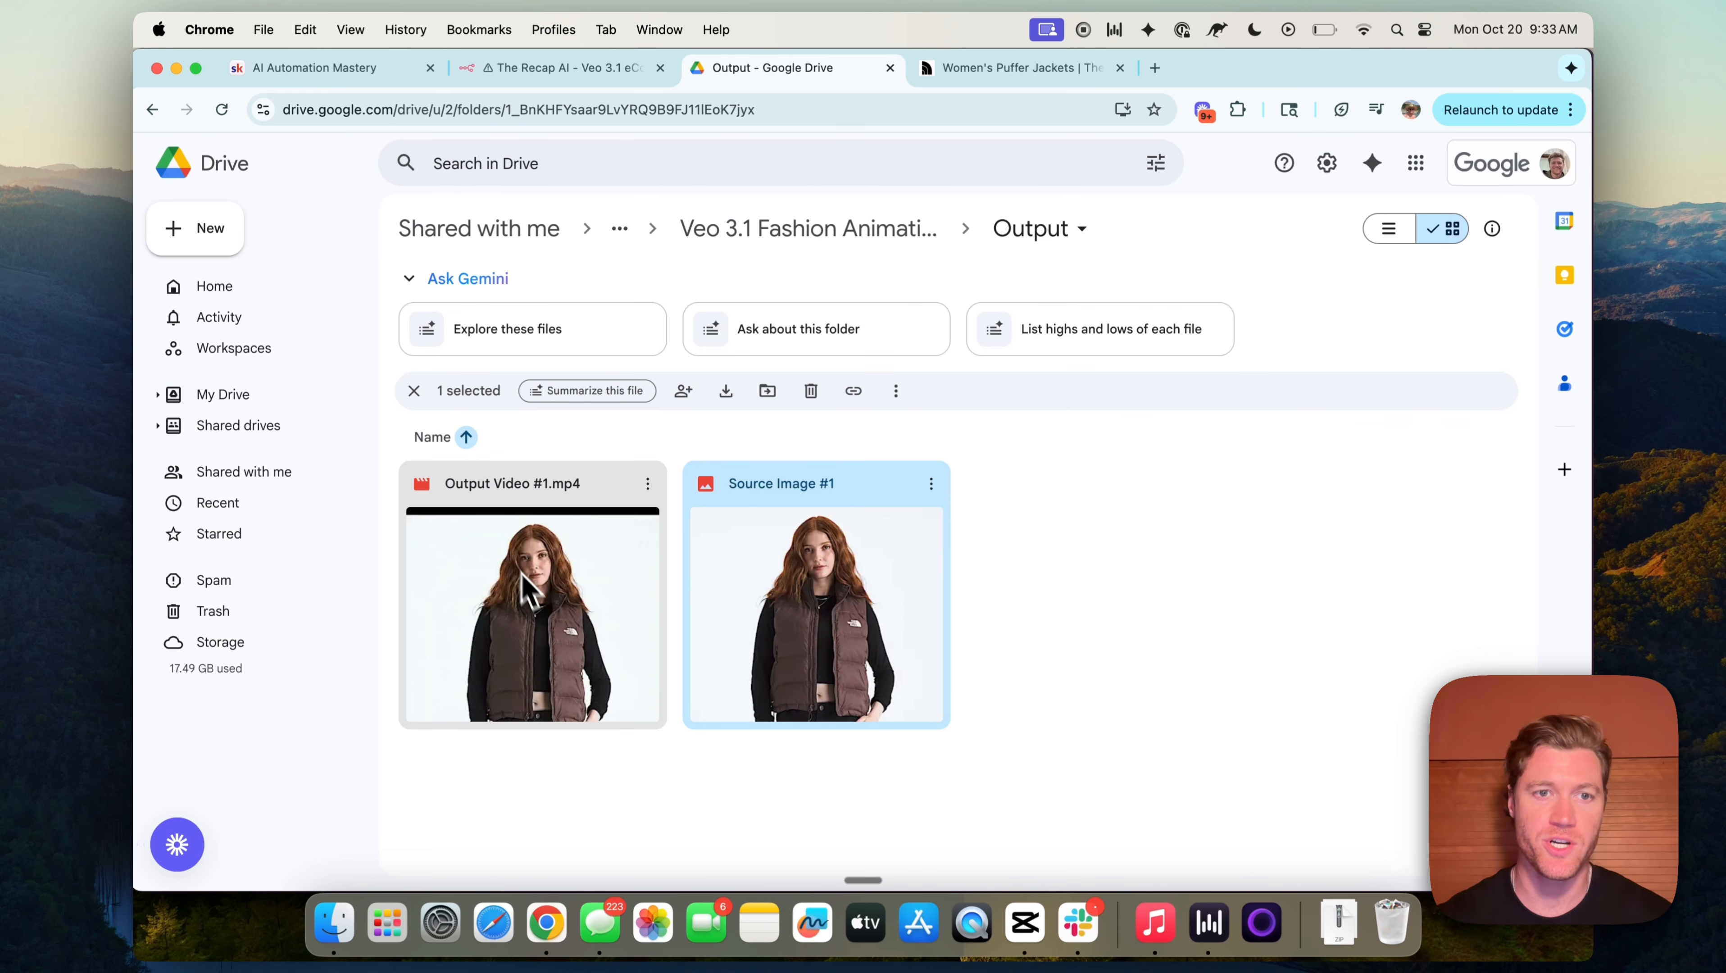
double_click(526, 586)
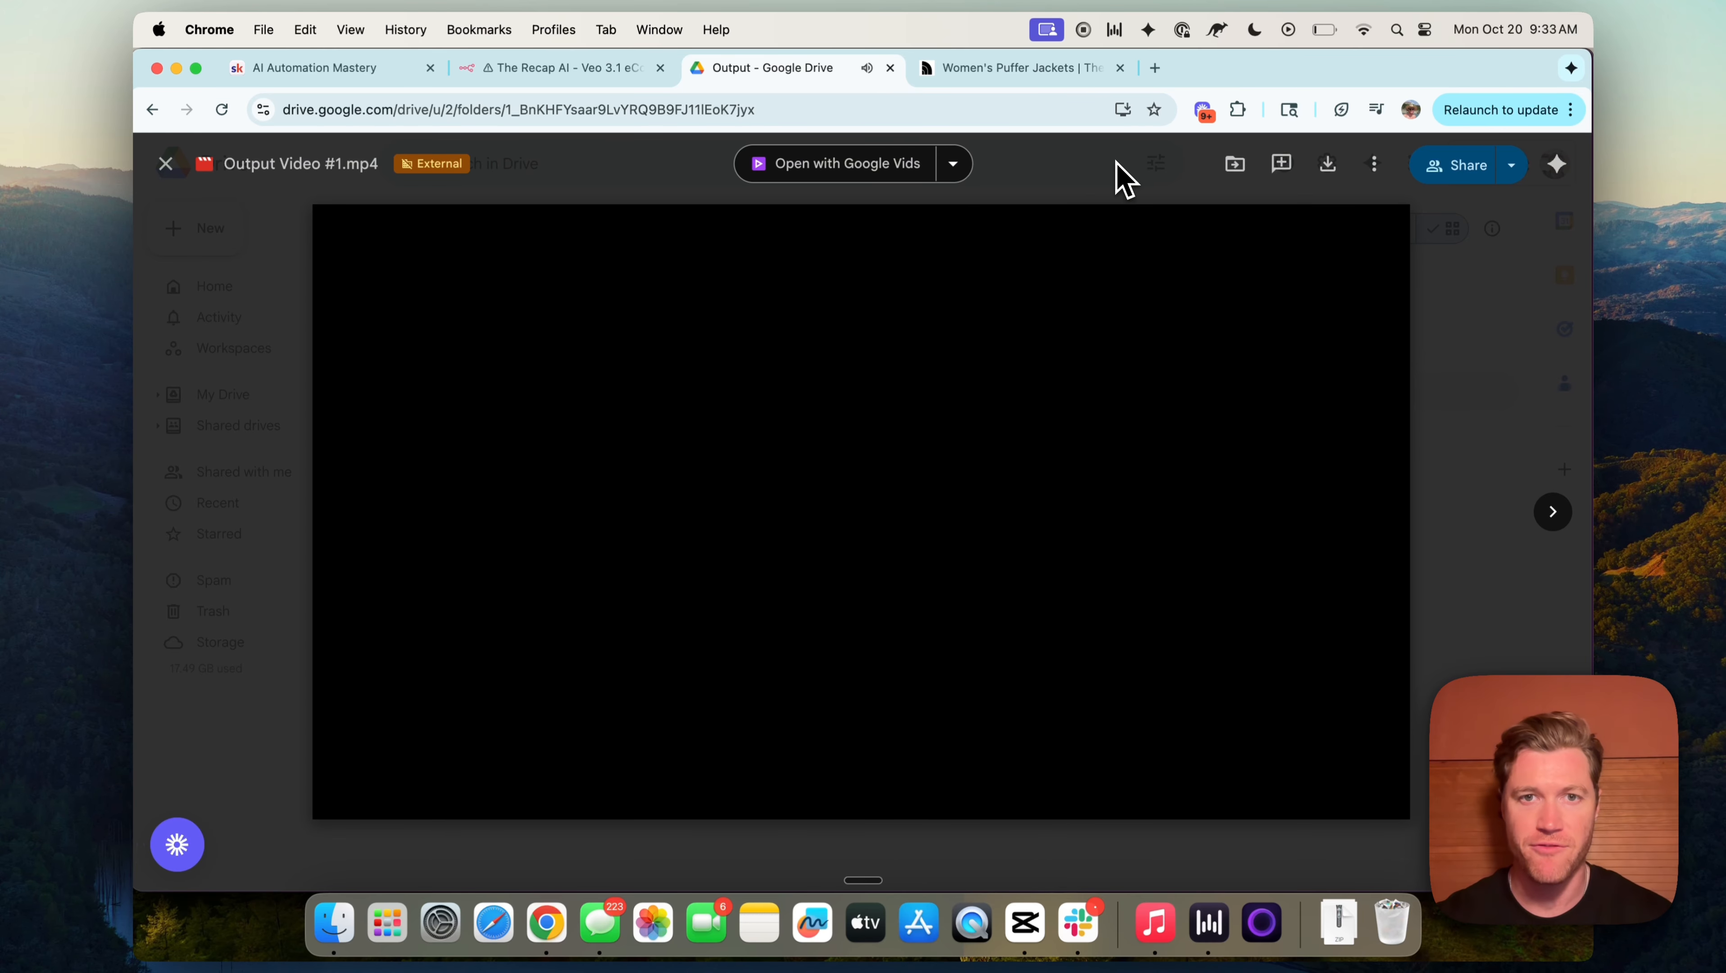
key(Escape)
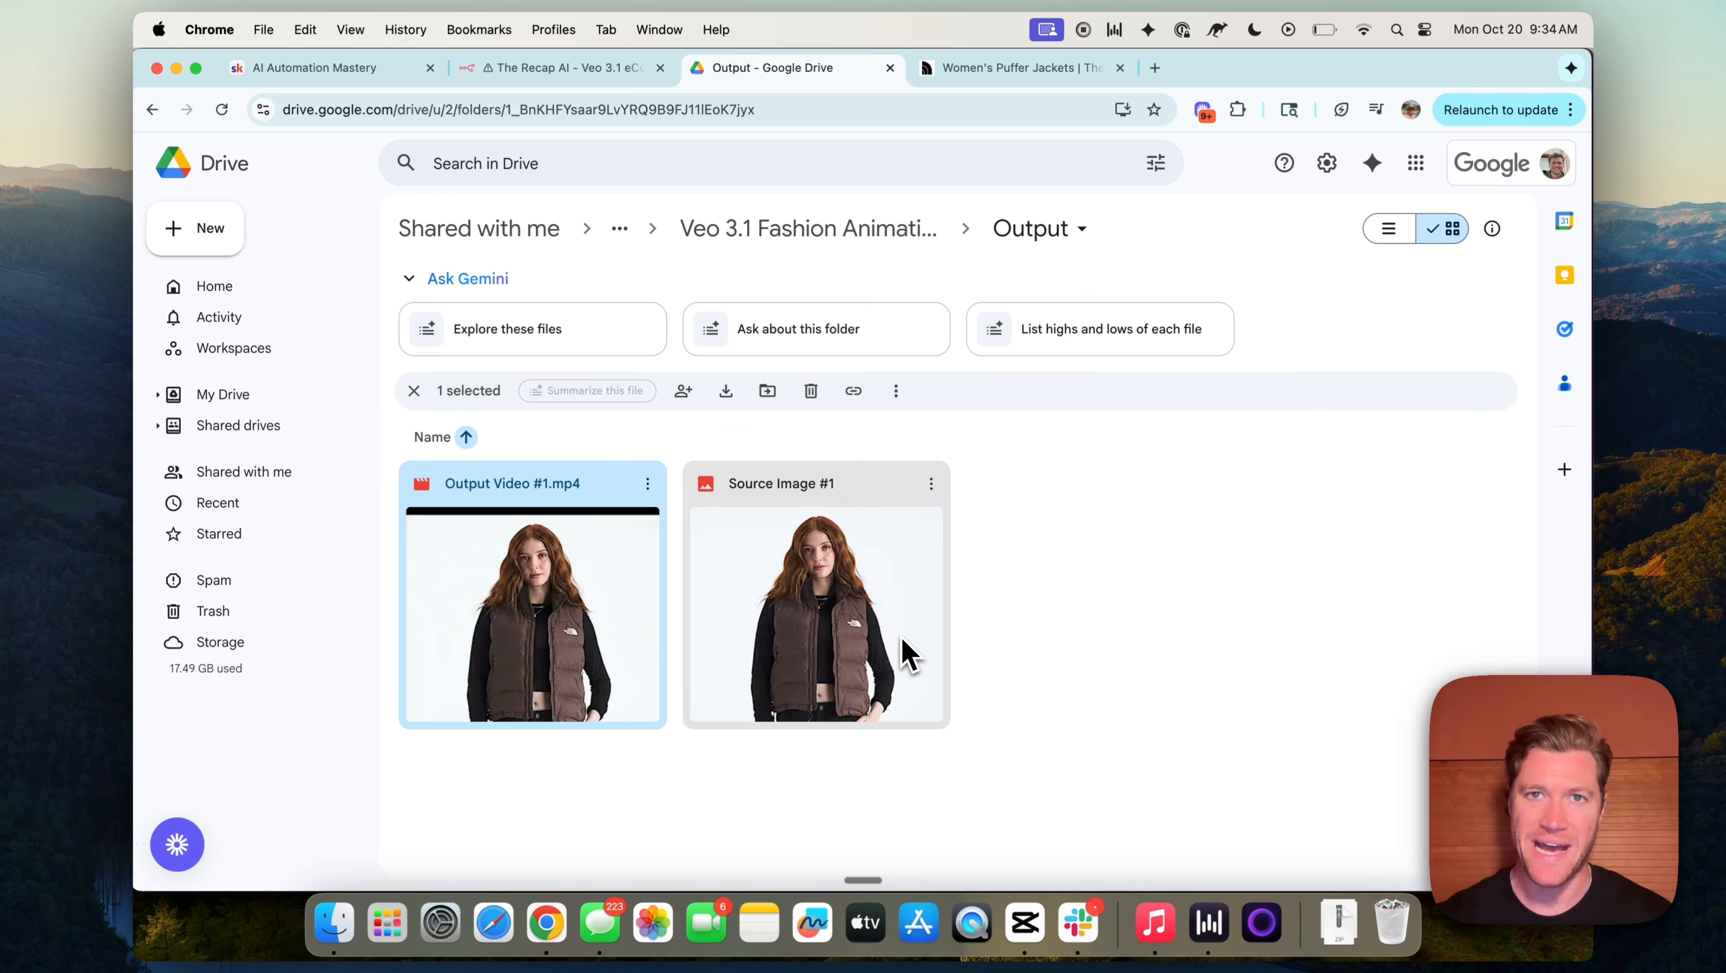
Look through the Women's Puffer Jackets catalog on The North Face site, and return to the n8n workflow.
click(1015, 70)
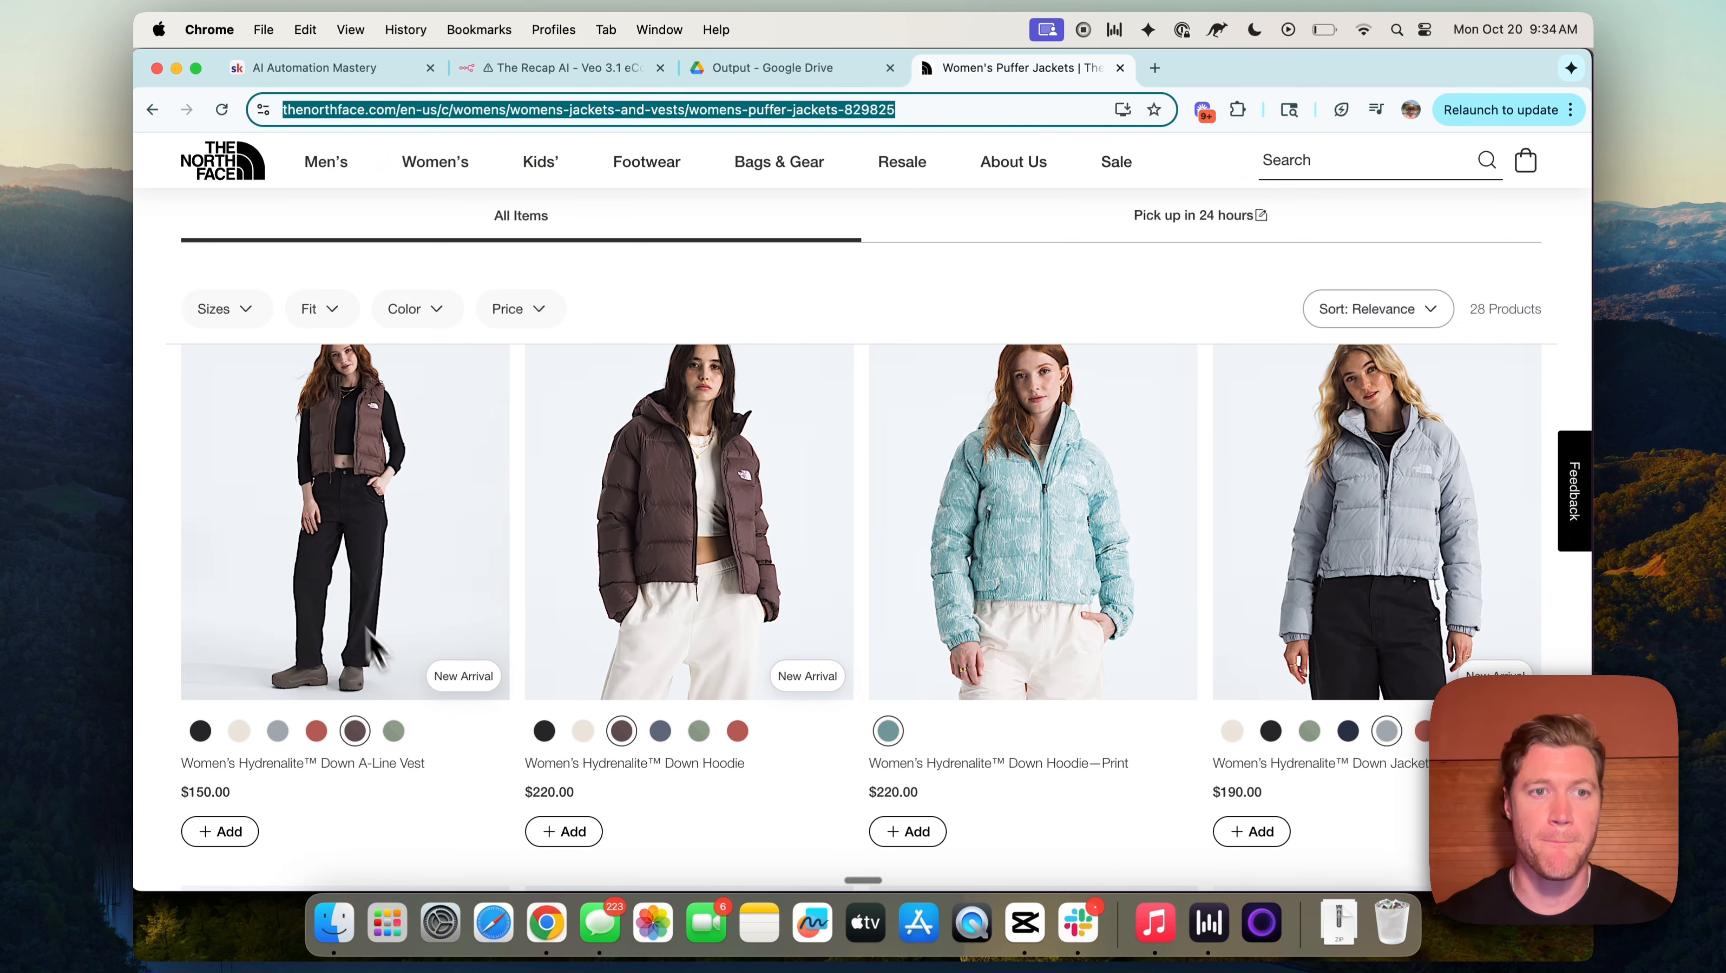
scroll(402, 549, up, 3)
scroll(395, 542, down, 1)
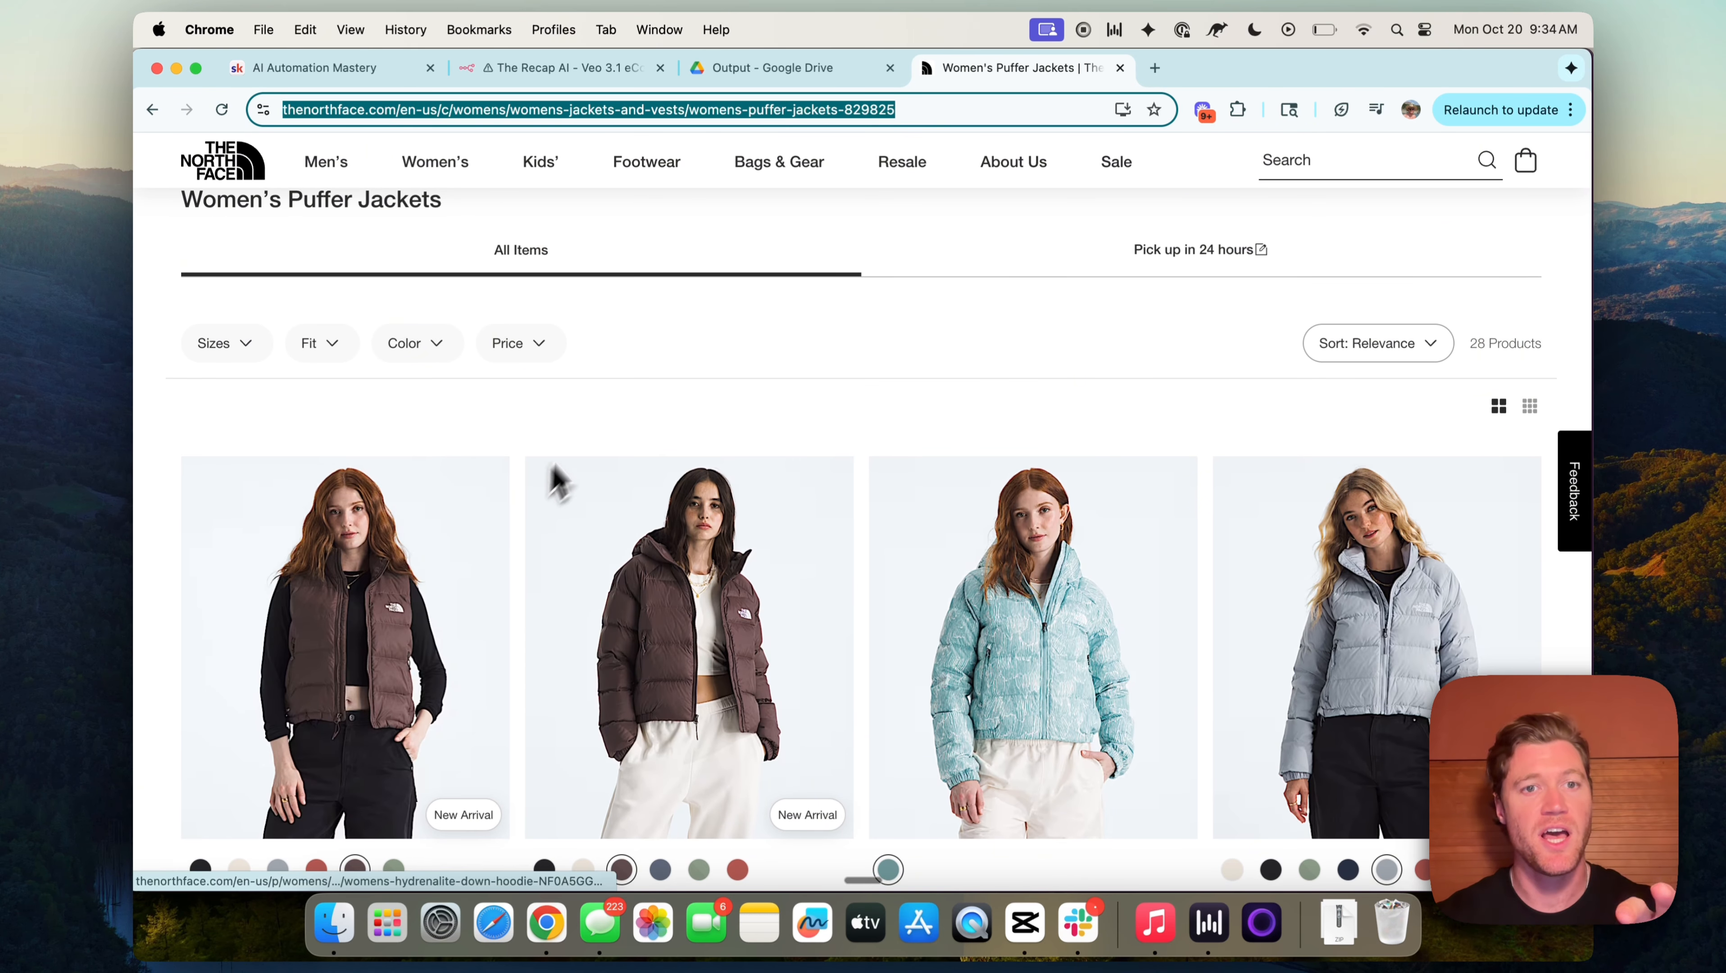
scroll(517, 437, down, 5)
scroll(514, 424, down, 2)
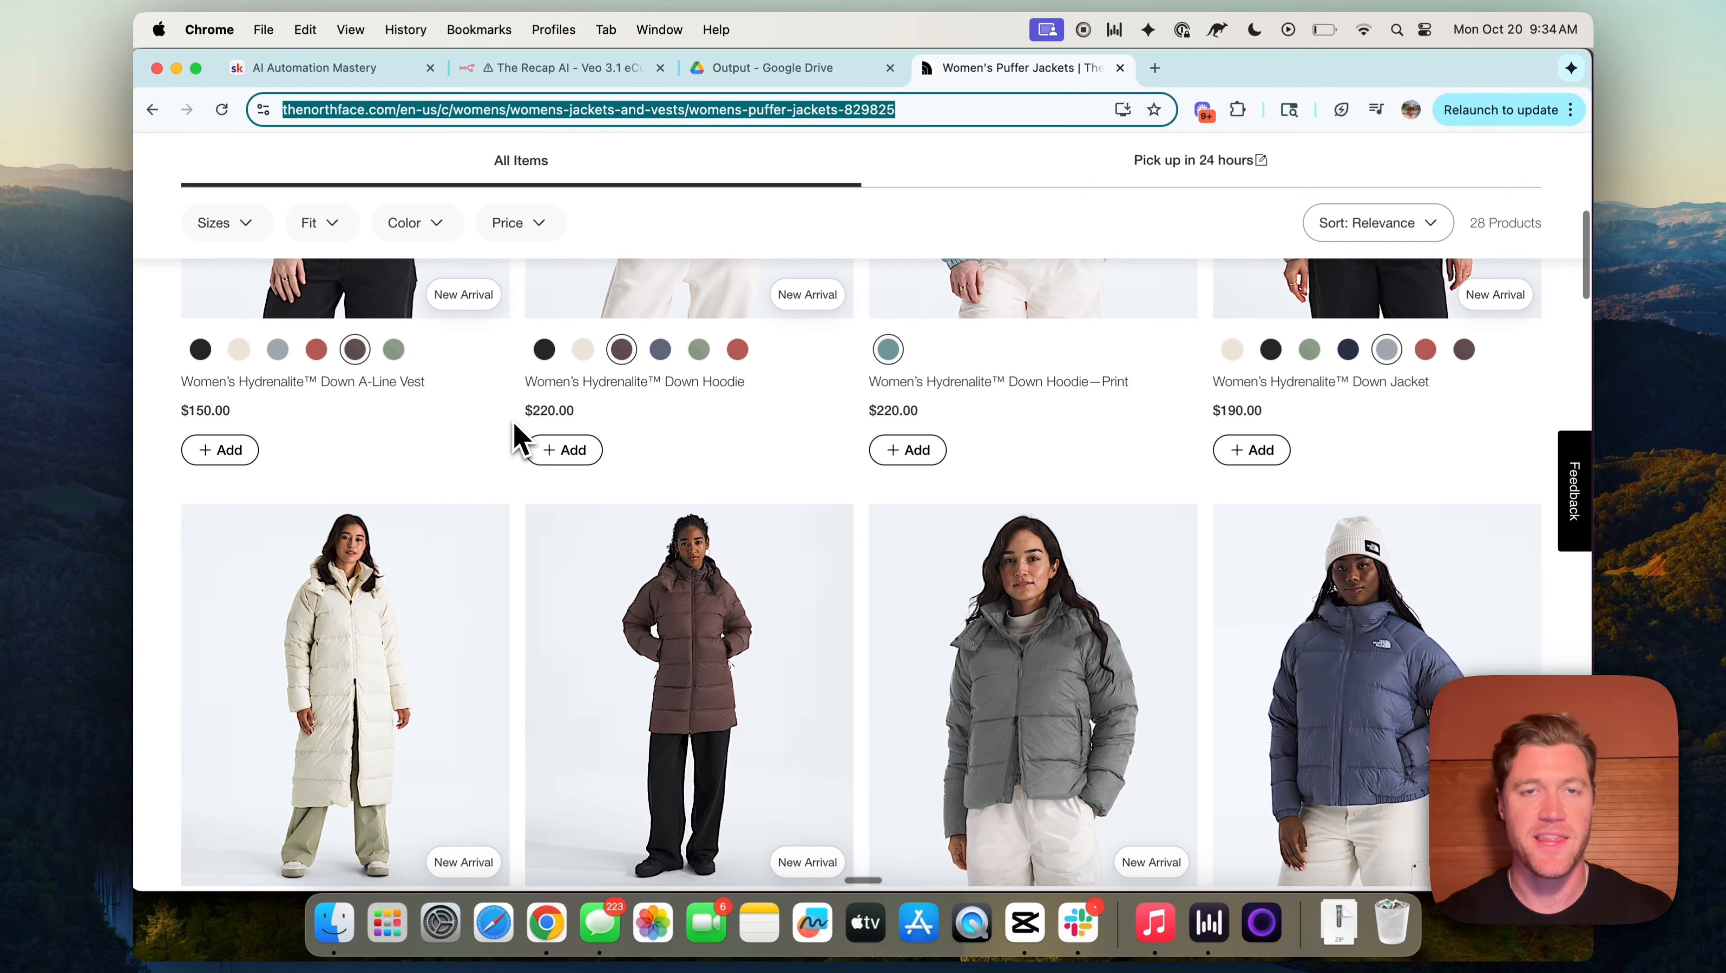
key(ctrl+shift+Tab)
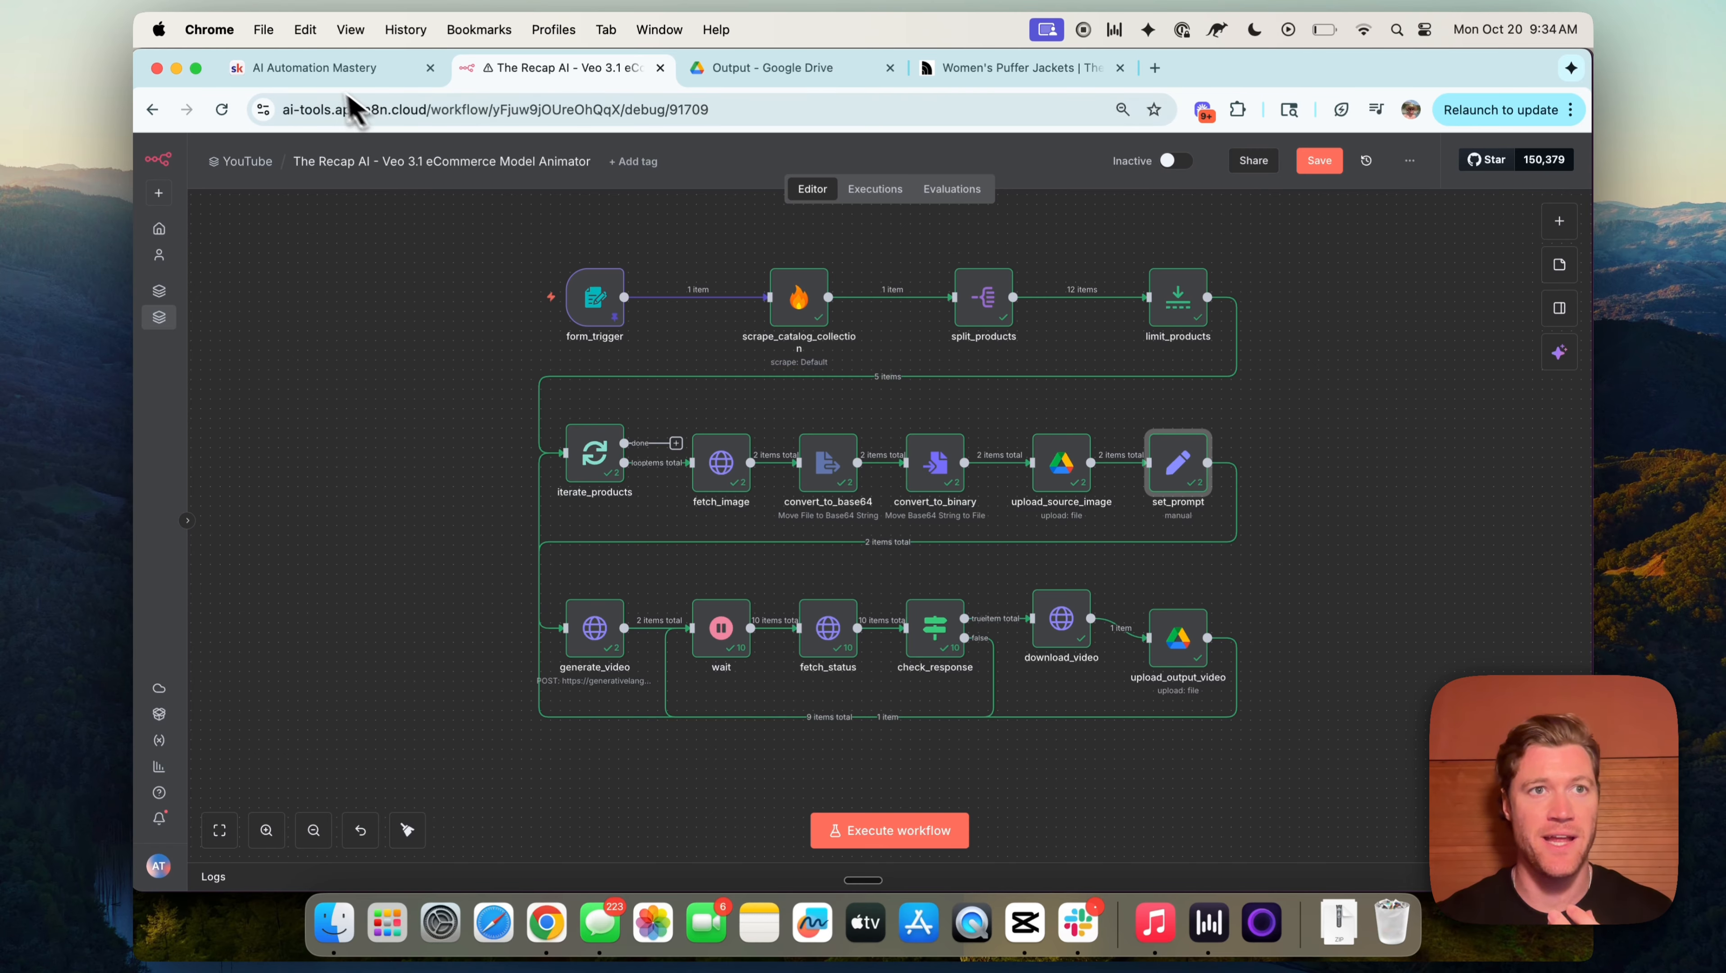
Switch to the AI Automation Mastery community on Skool and filter its posts by n8n Templates.
click(320, 68)
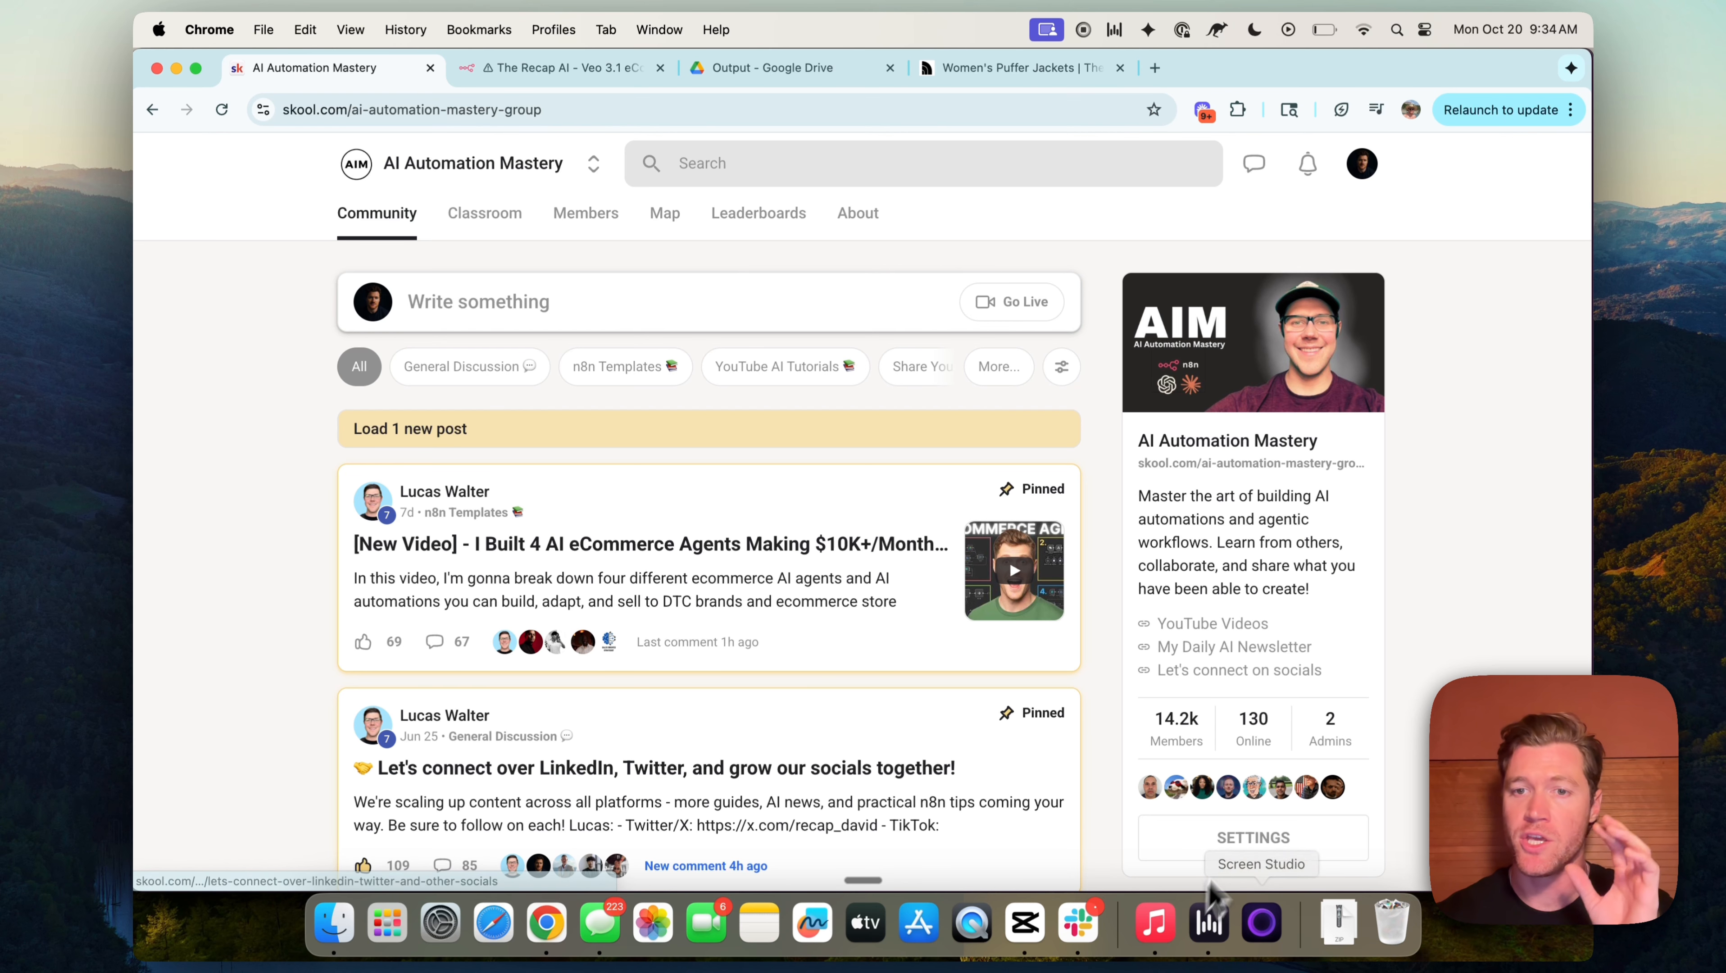
click(617, 376)
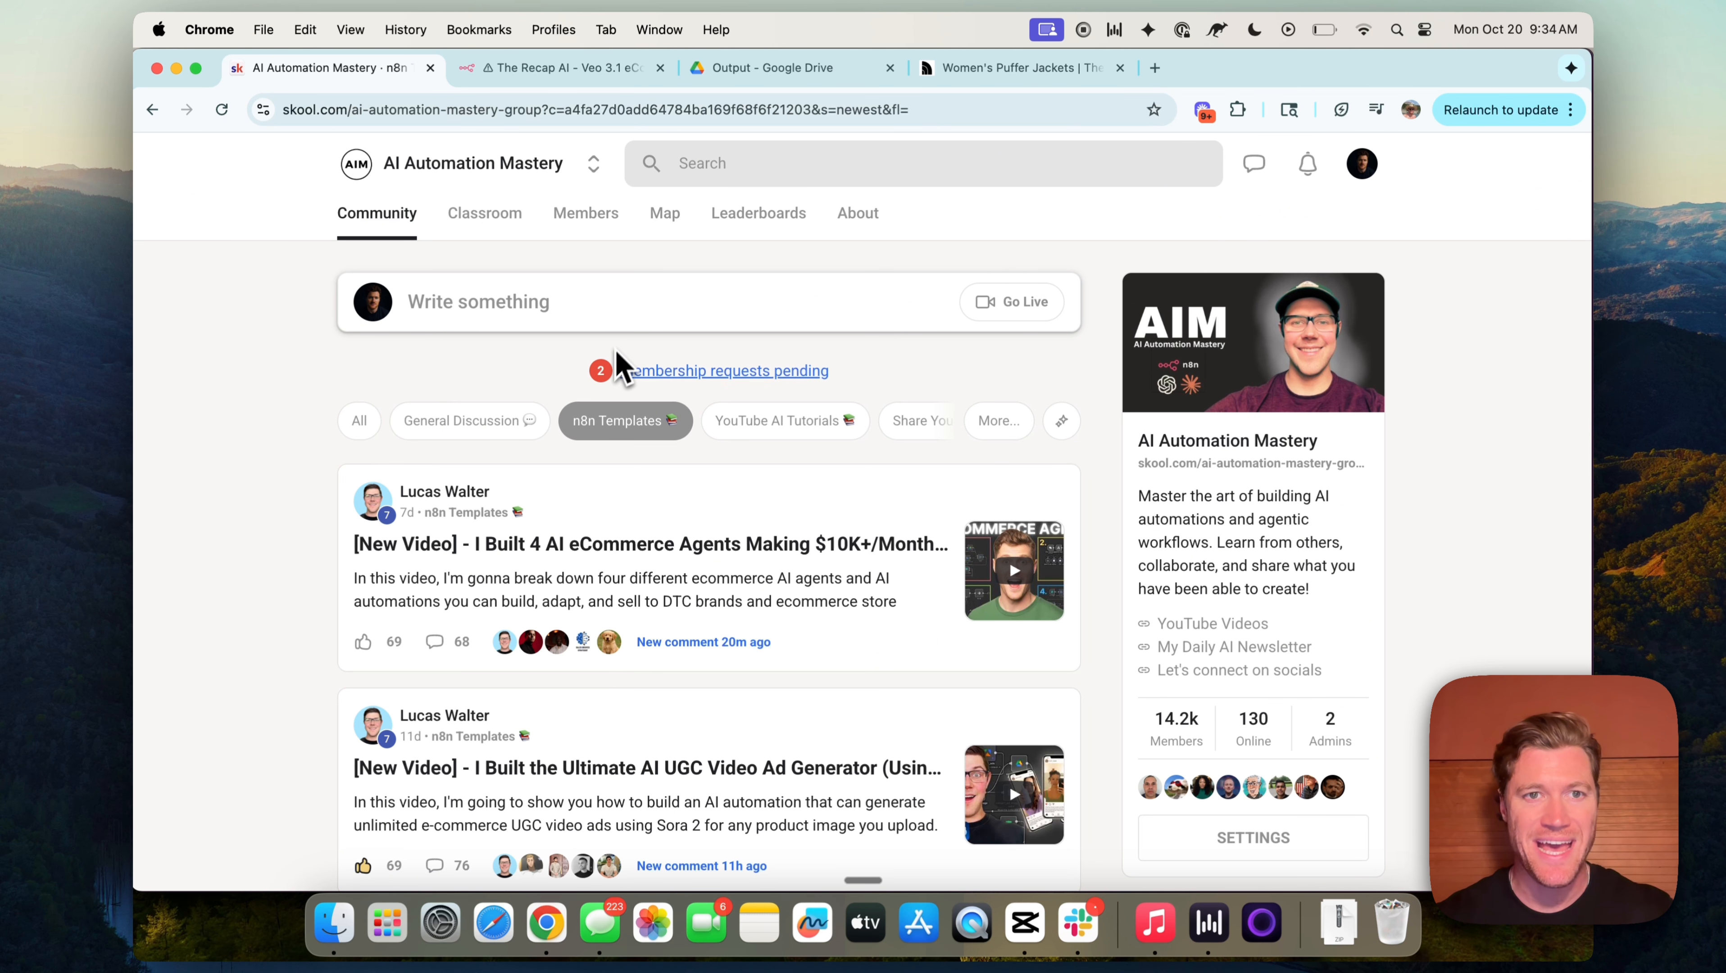
scroll(449, 477, down, 2)
View the template files attached to the "I Built 4 AI eCommerce Agents" post, and close the post.
mouse_move(423, 307)
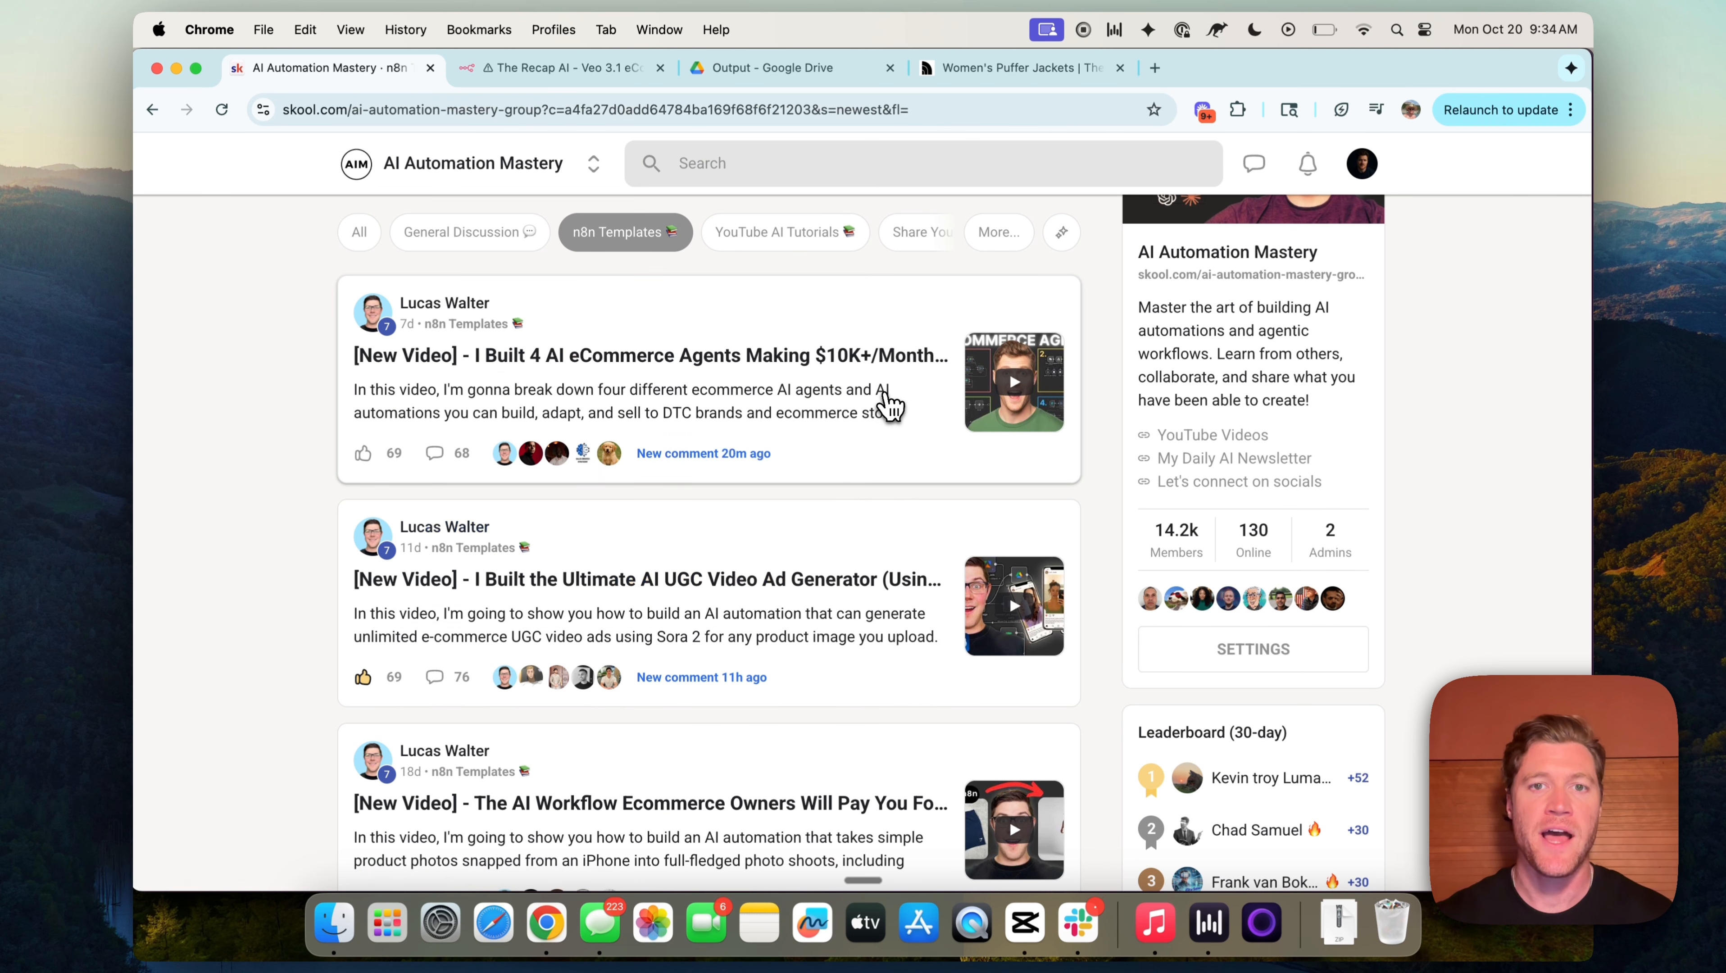
click(887, 404)
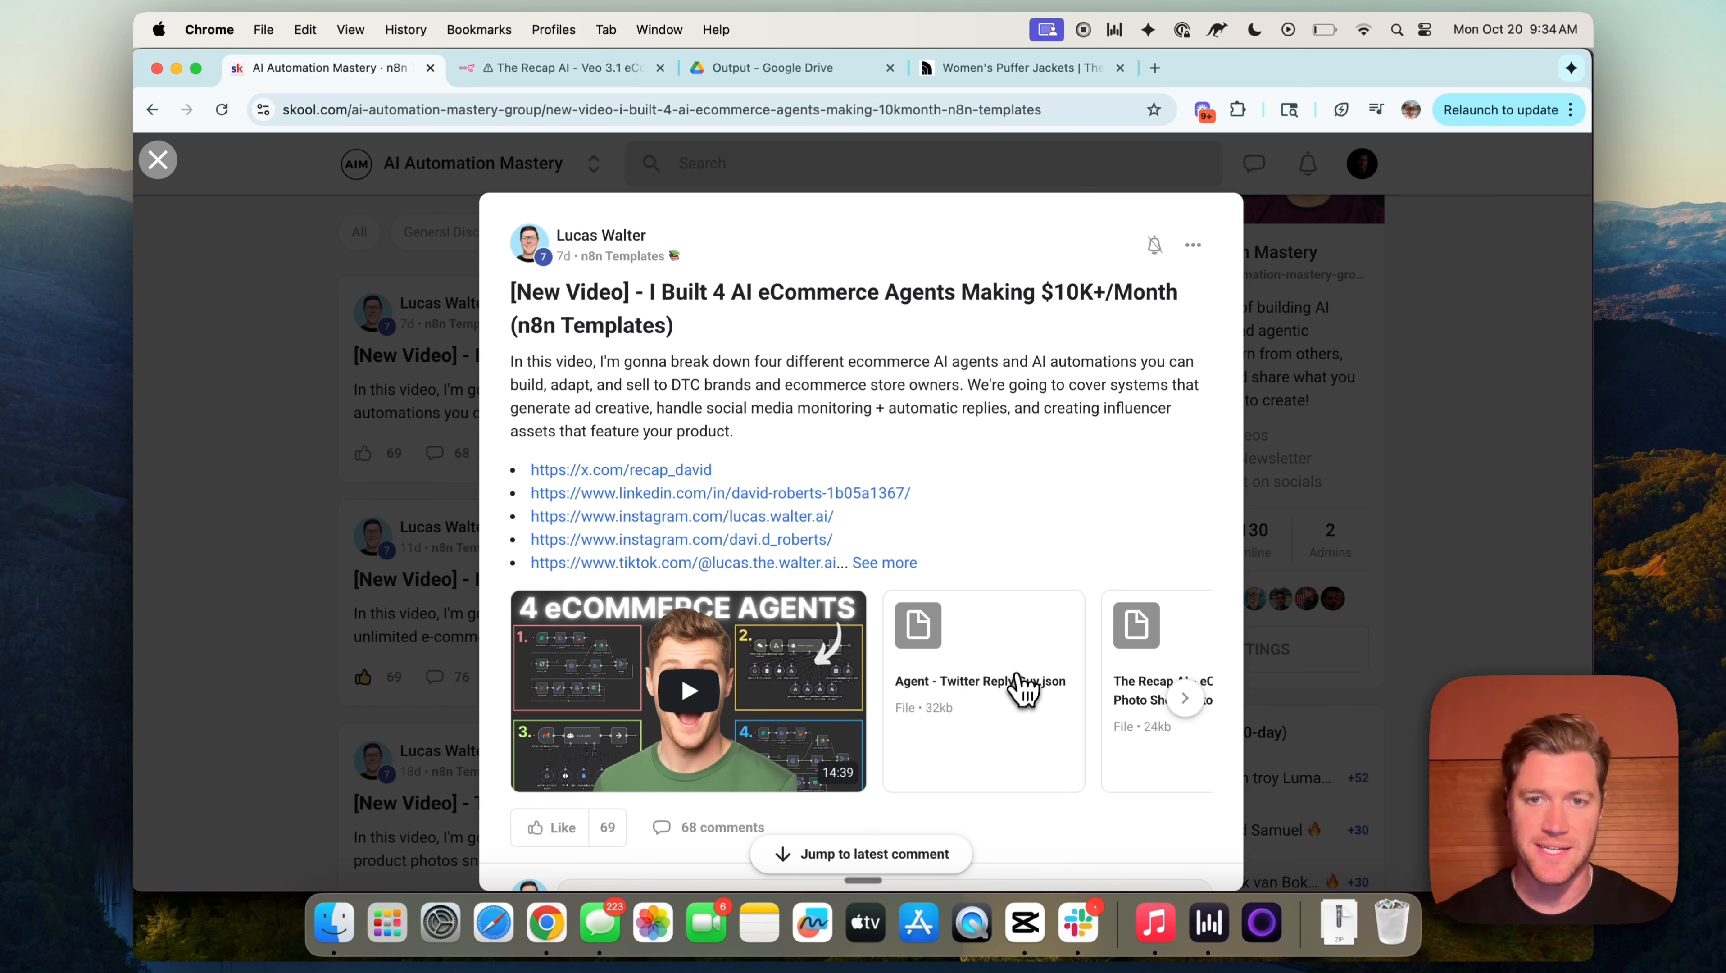
scroll(1021, 690, right, 5)
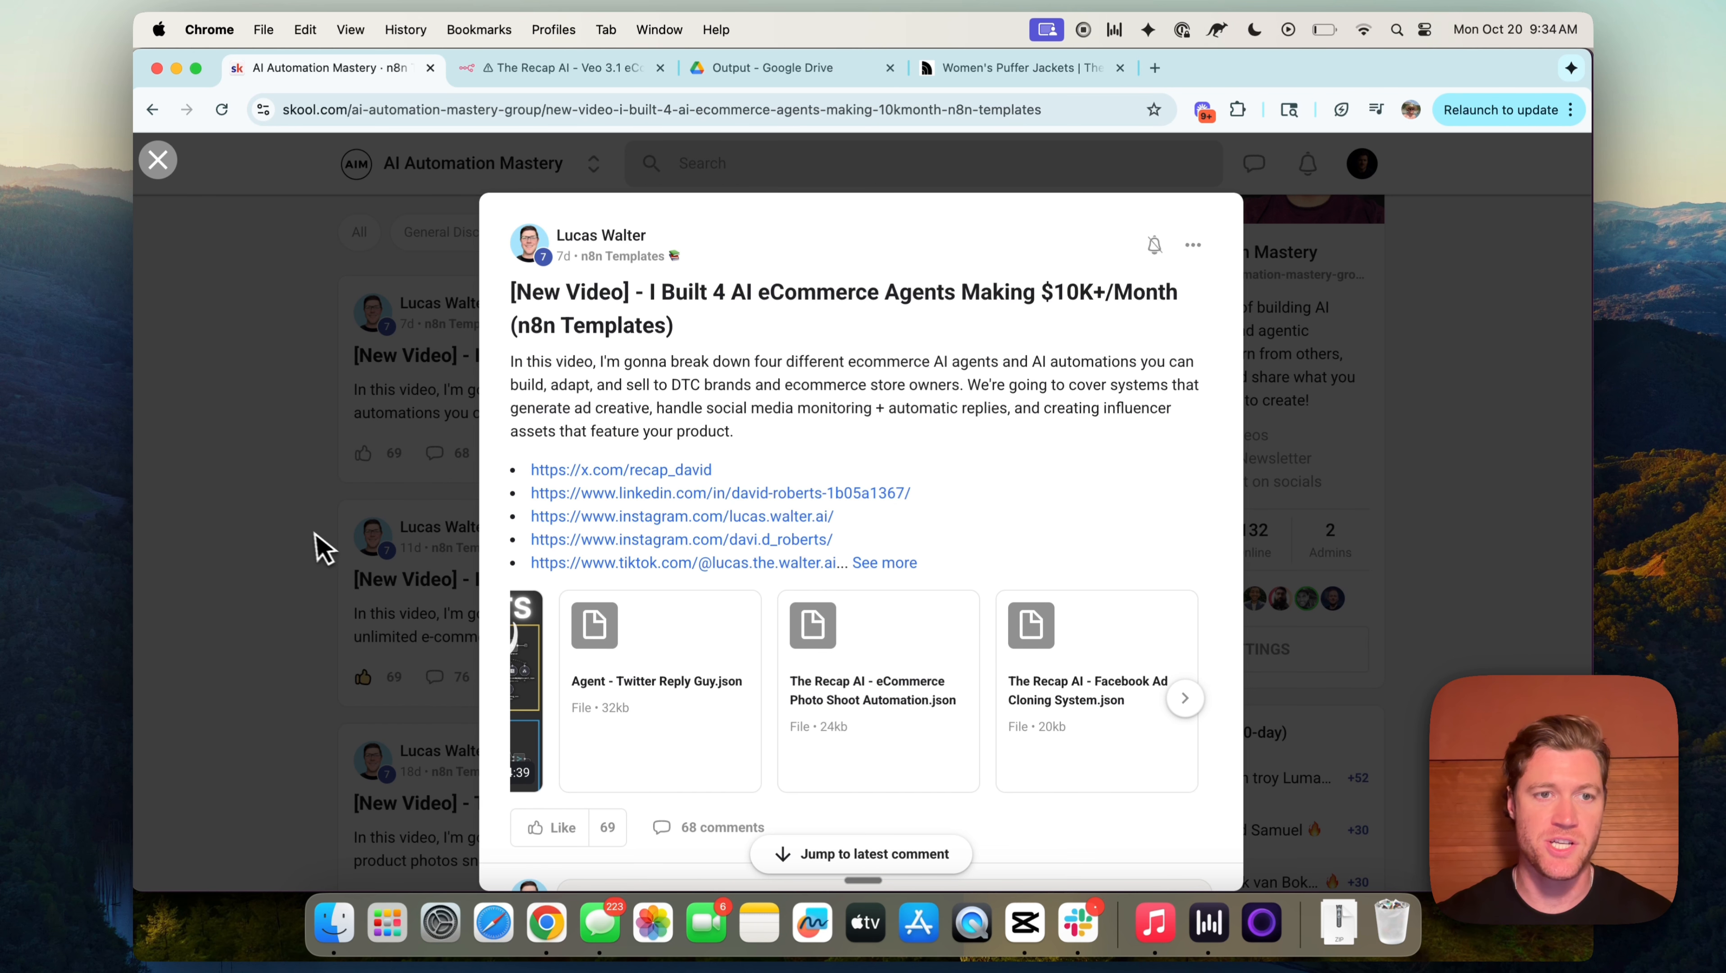
click(322, 547)
View the "Ultimate AI UGC Video Ad Generator" post, close it and return to the n8n workflow.
scroll(321, 547, down, 3)
click(658, 437)
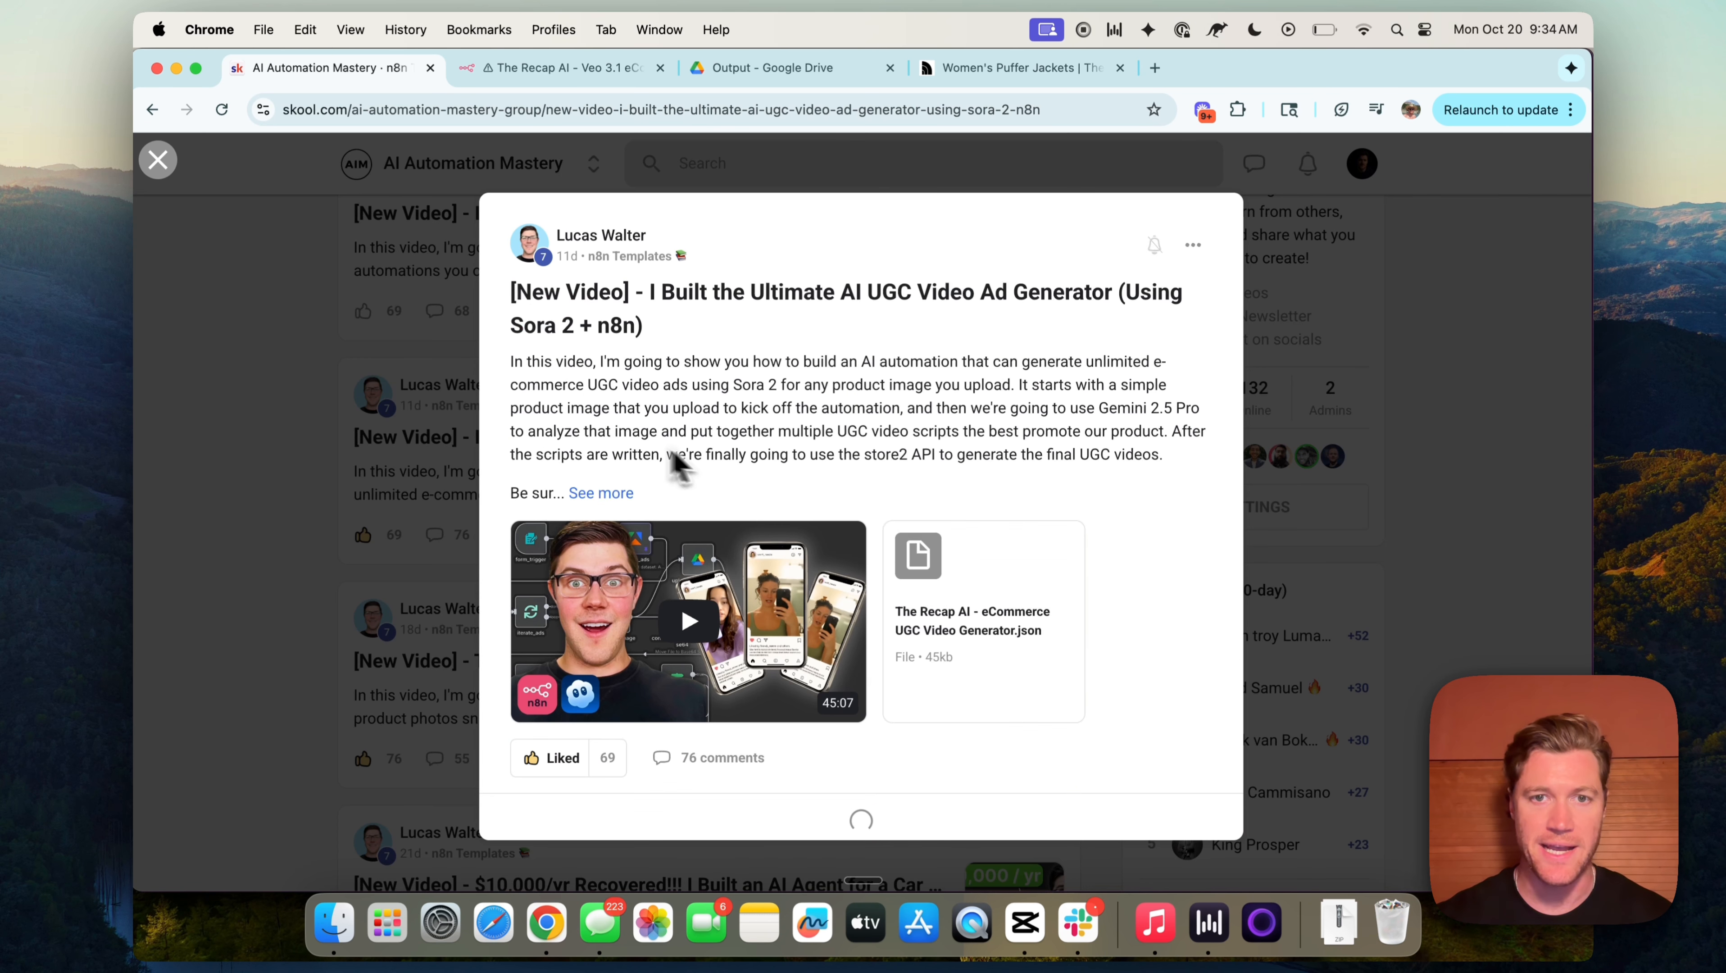
key(Escape)
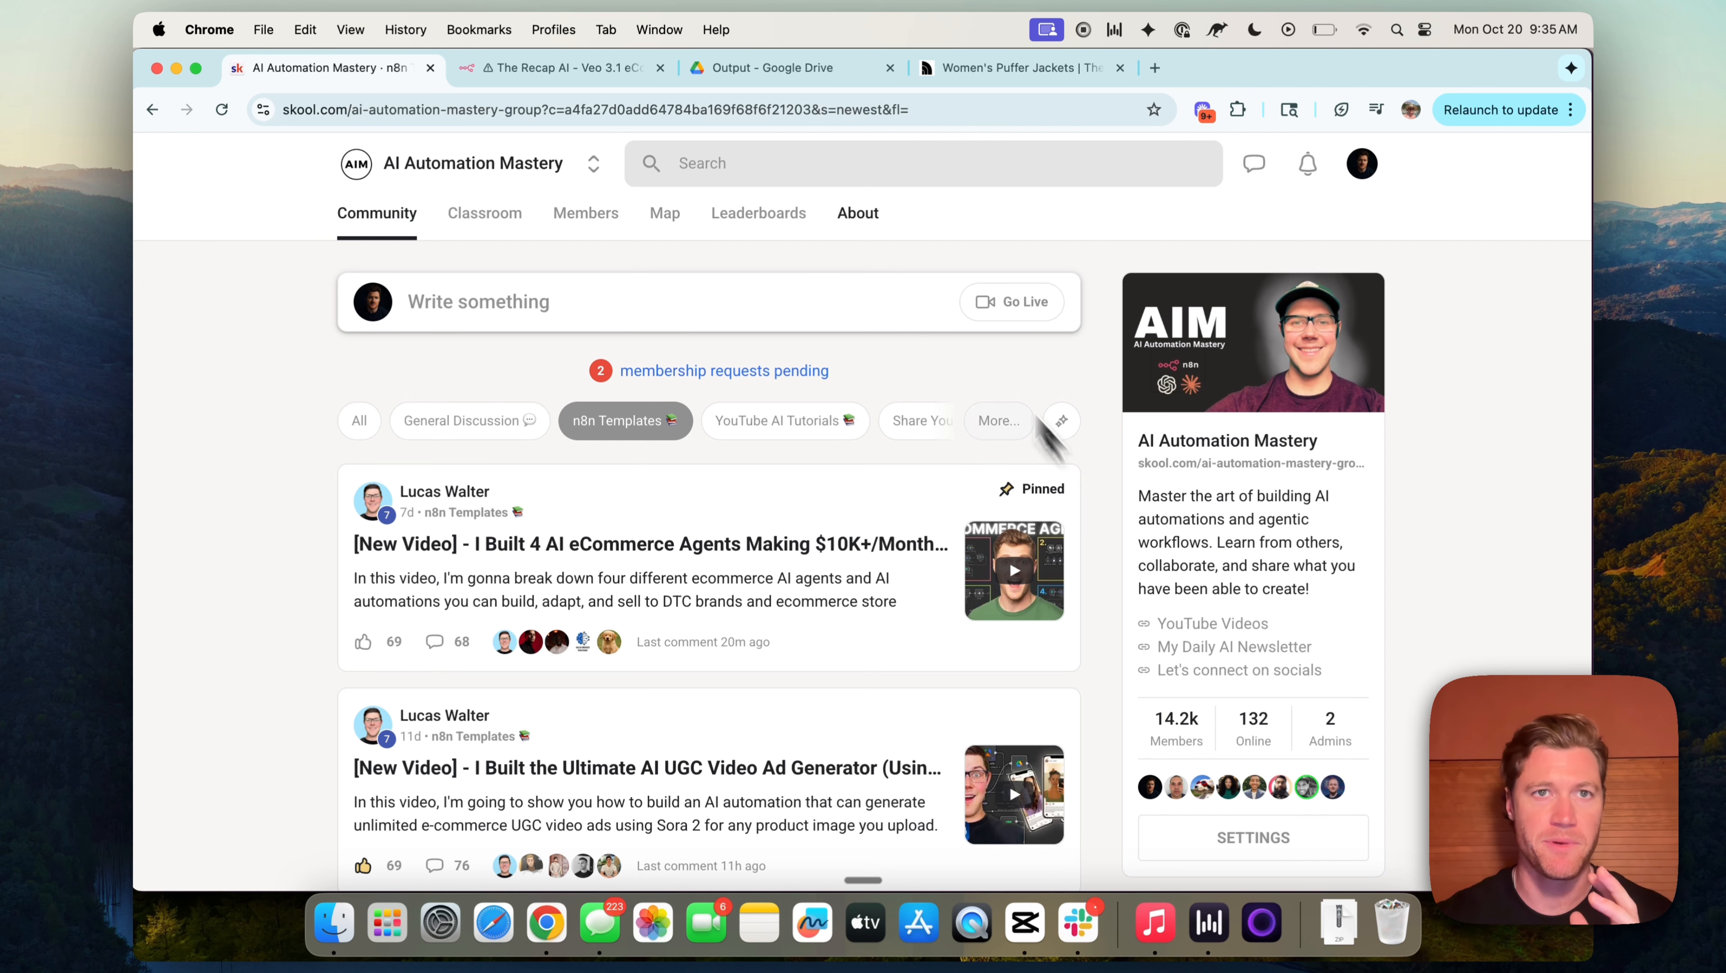
click(590, 77)
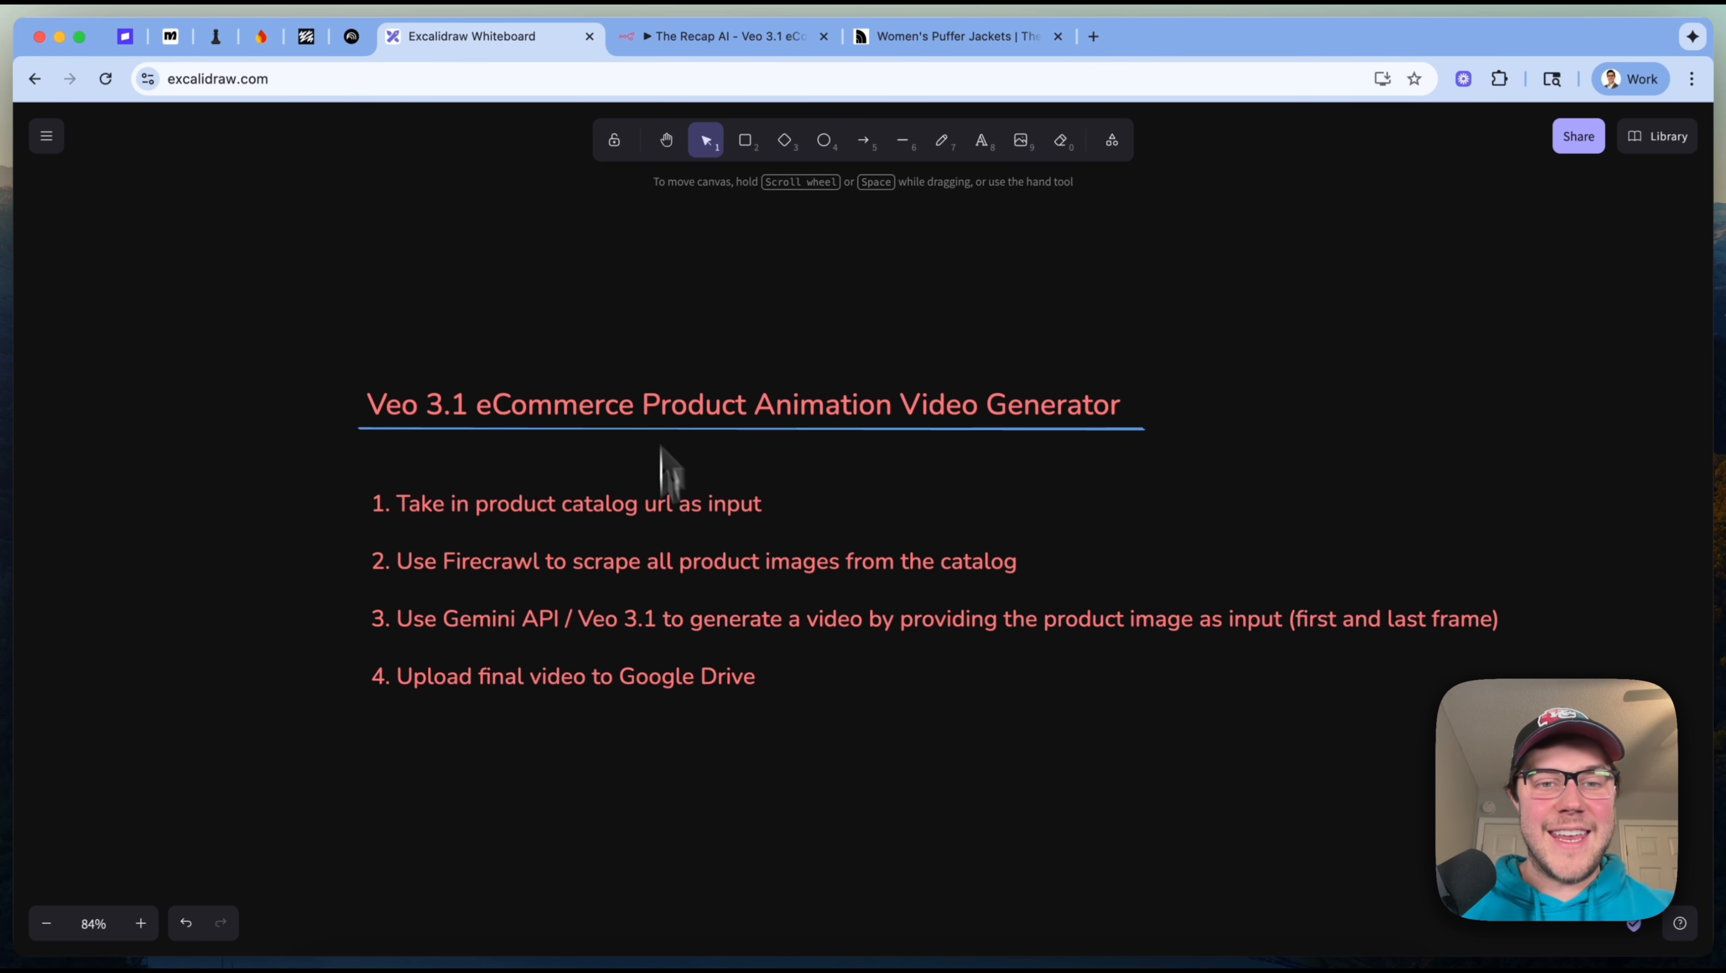
Switch from the whiteboard to the North Face catalog and review the first rows of women's puffer jackets.
click(957, 38)
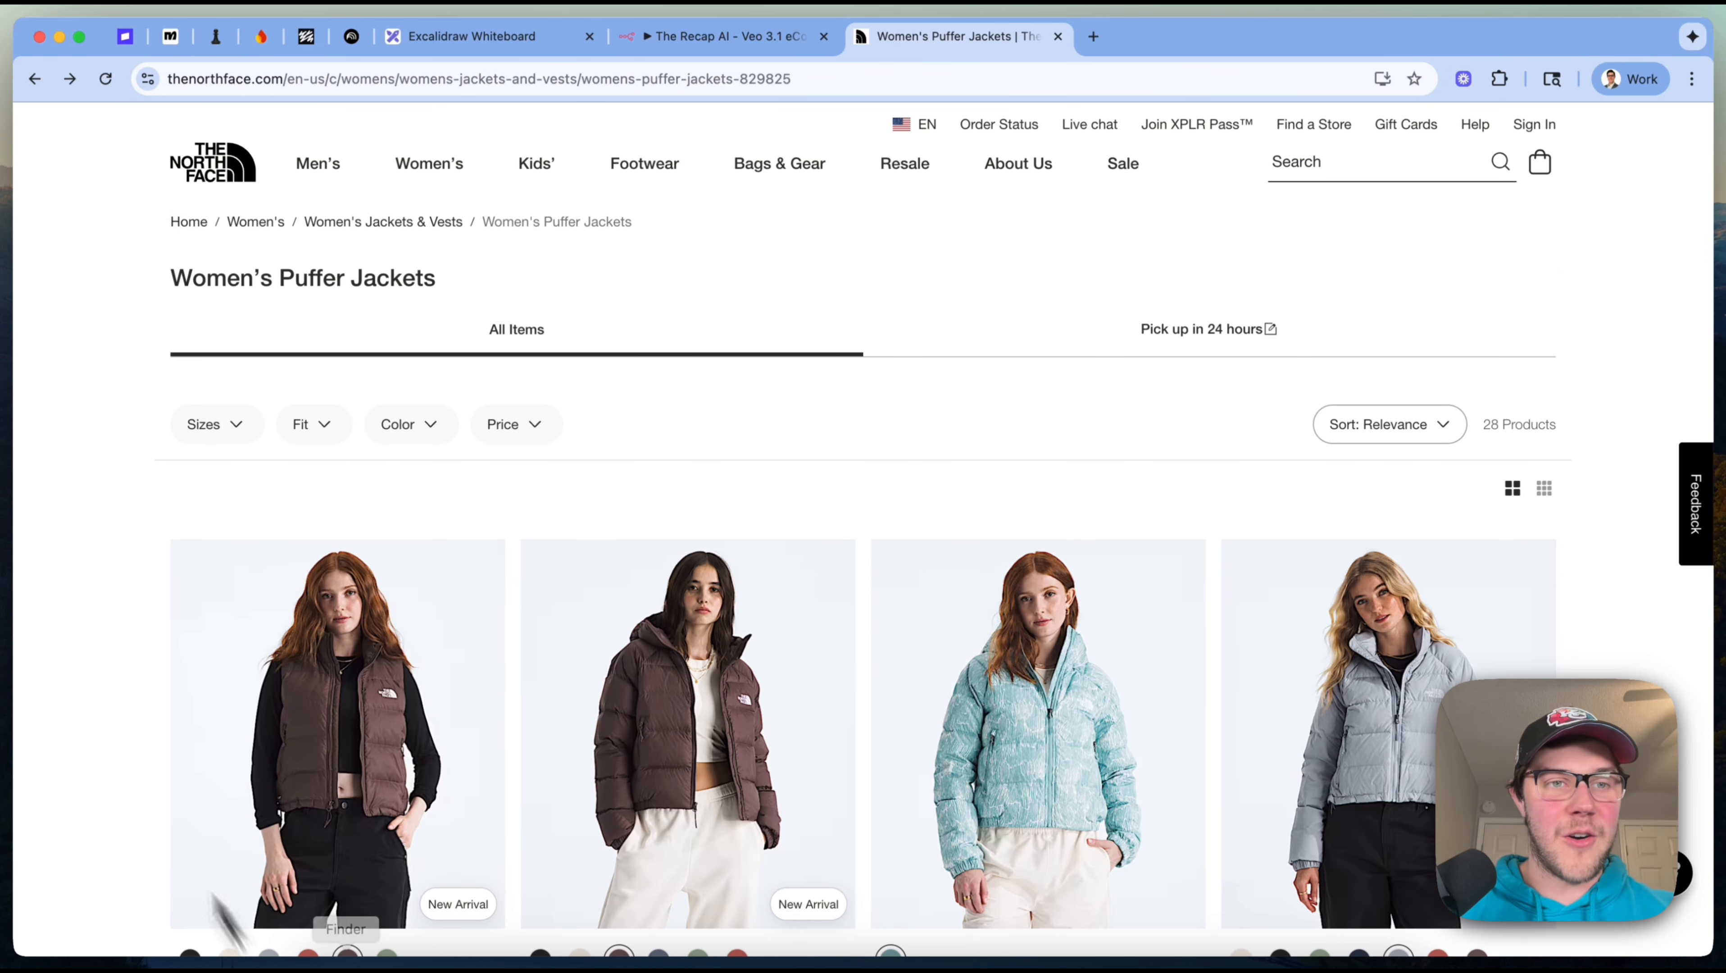
scroll(858, 323, down, 4)
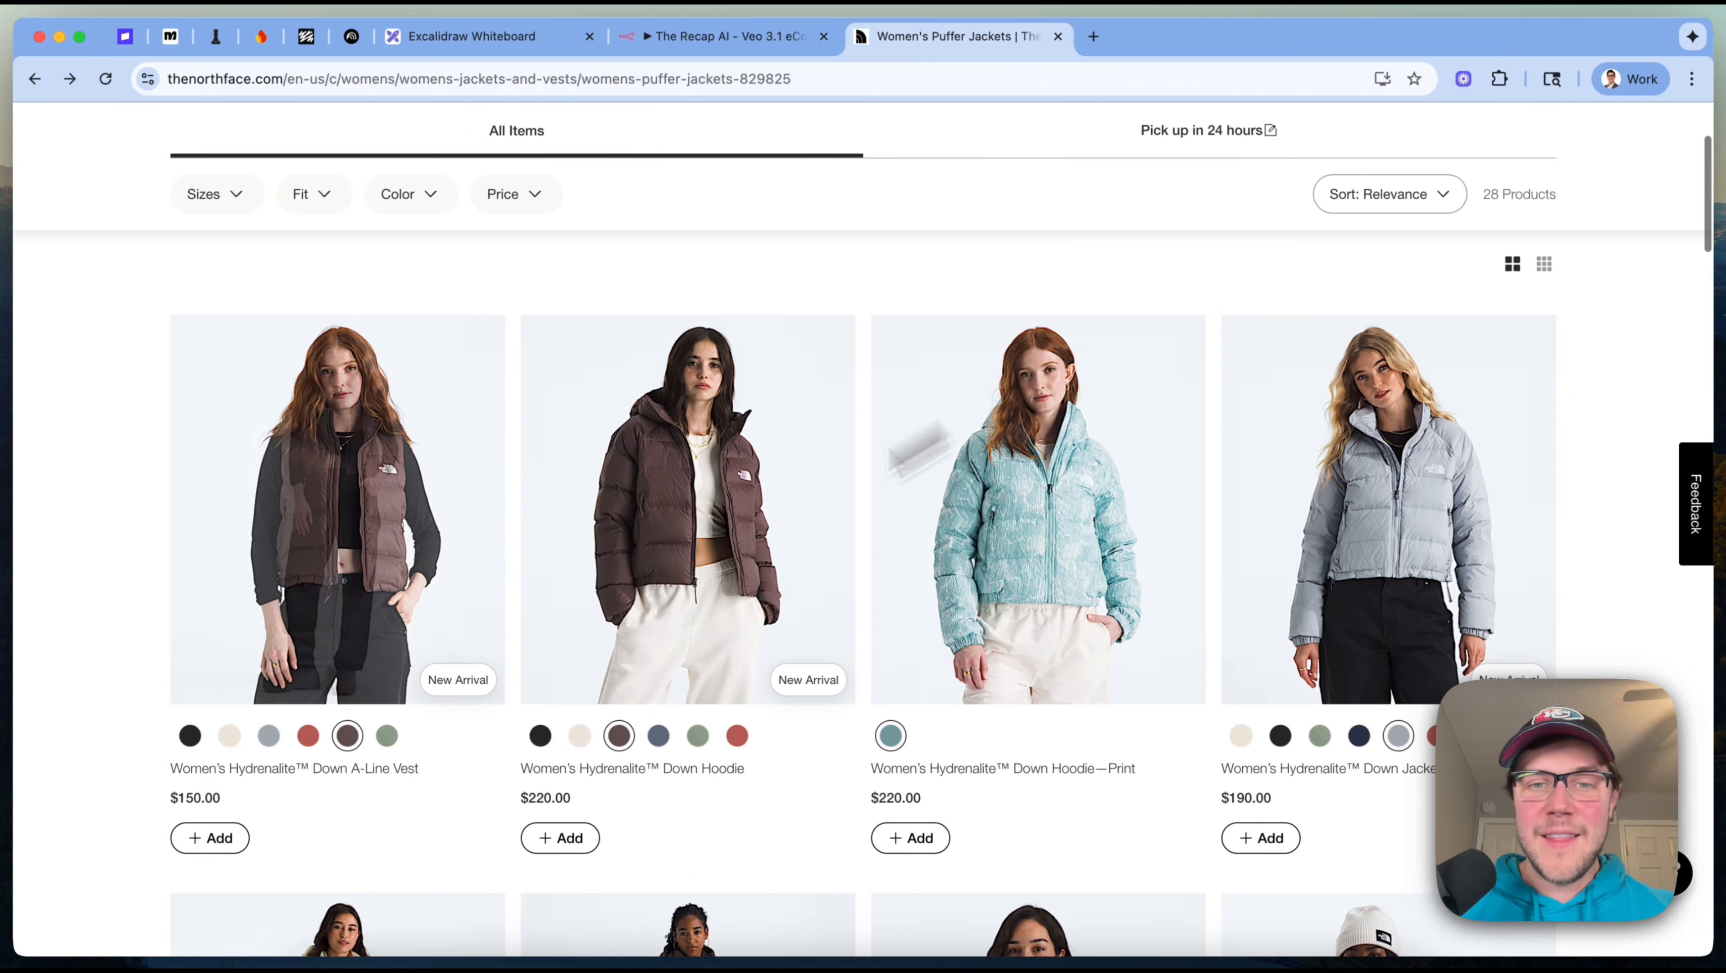
scroll(755, 759, down, 5)
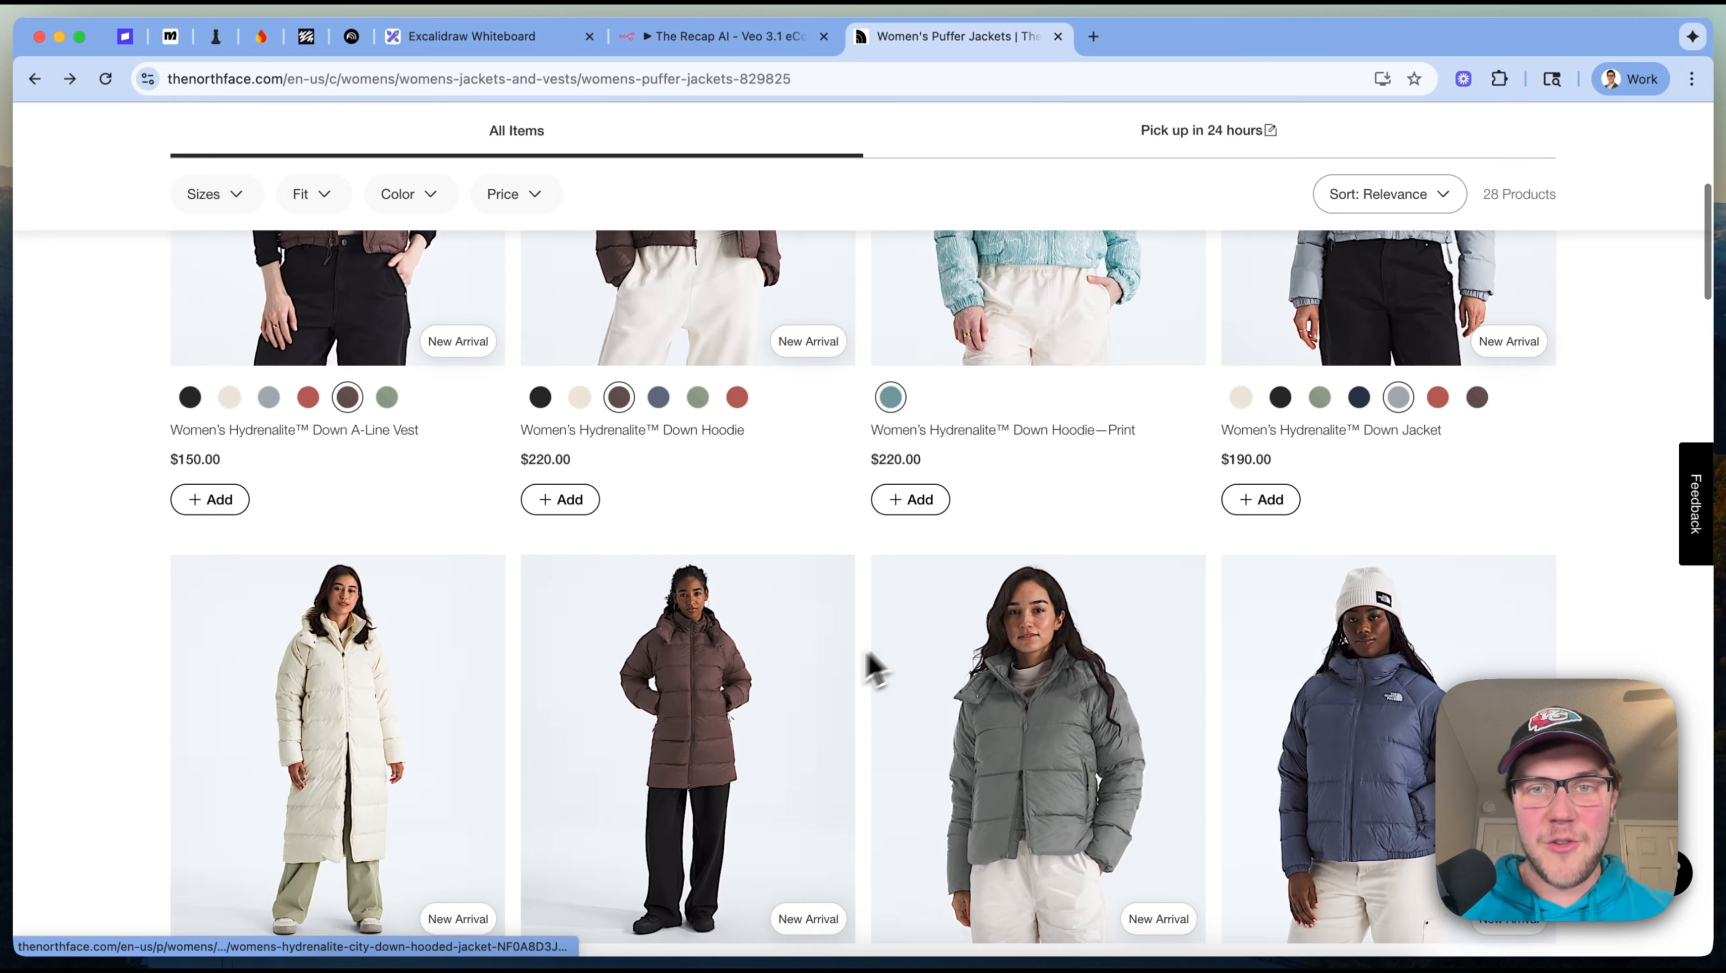
scroll(807, 592, up, 8)
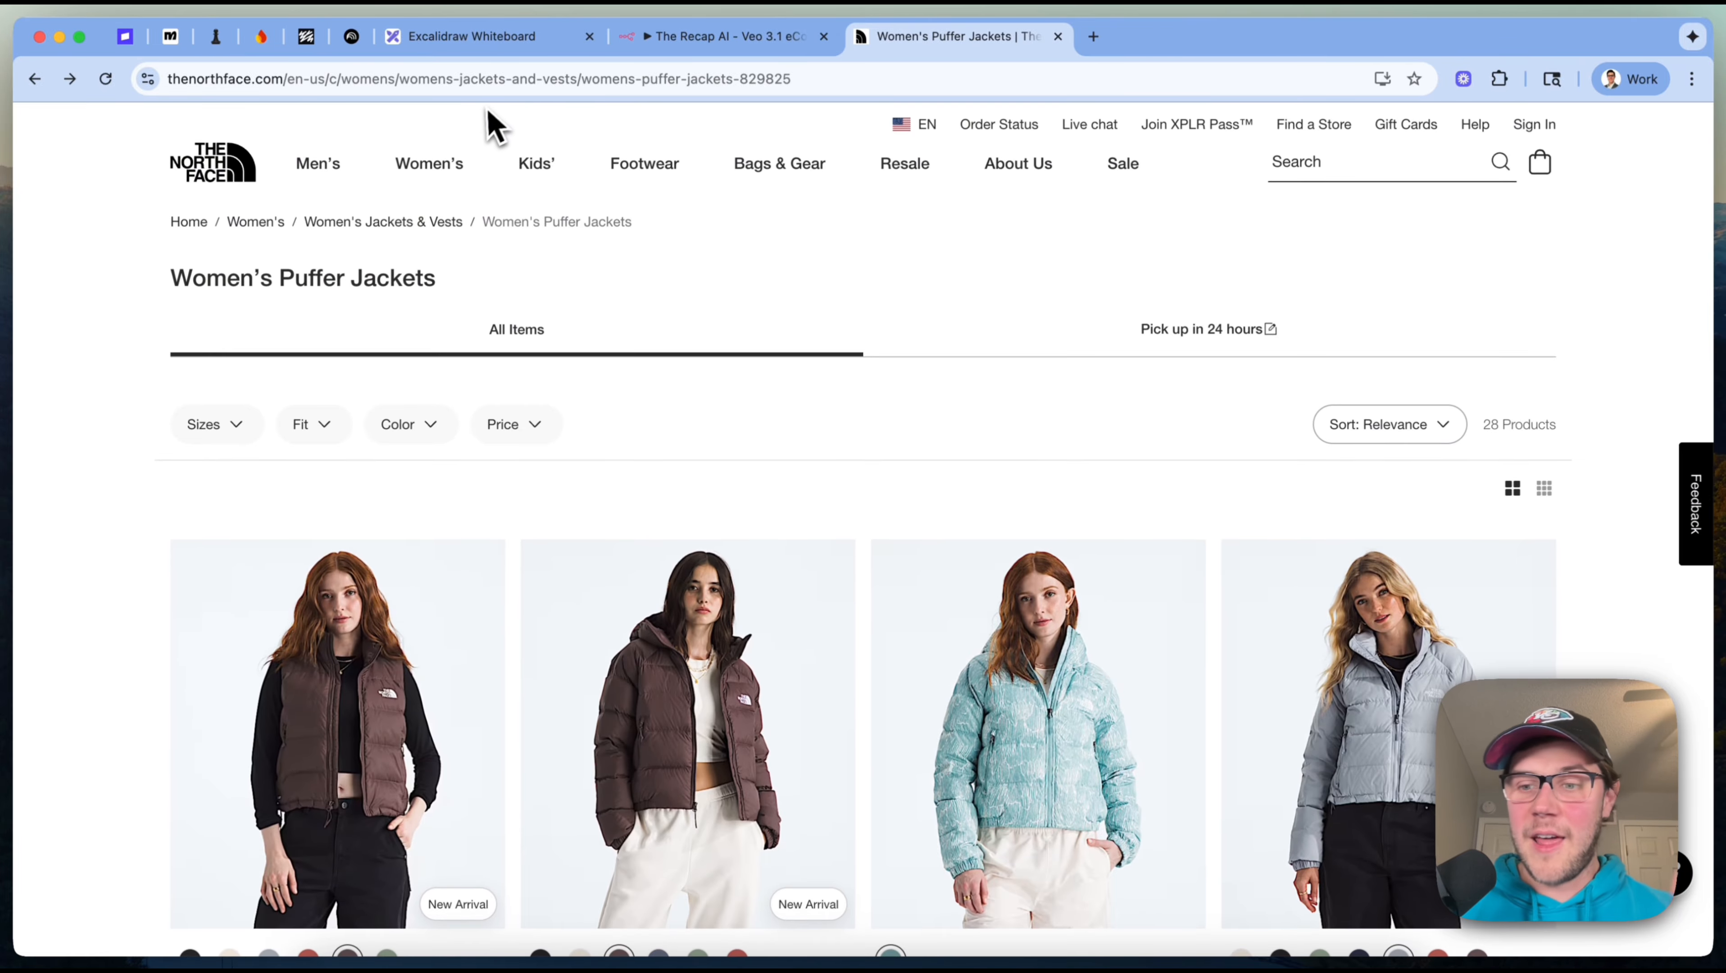
mouse_move(654, 167)
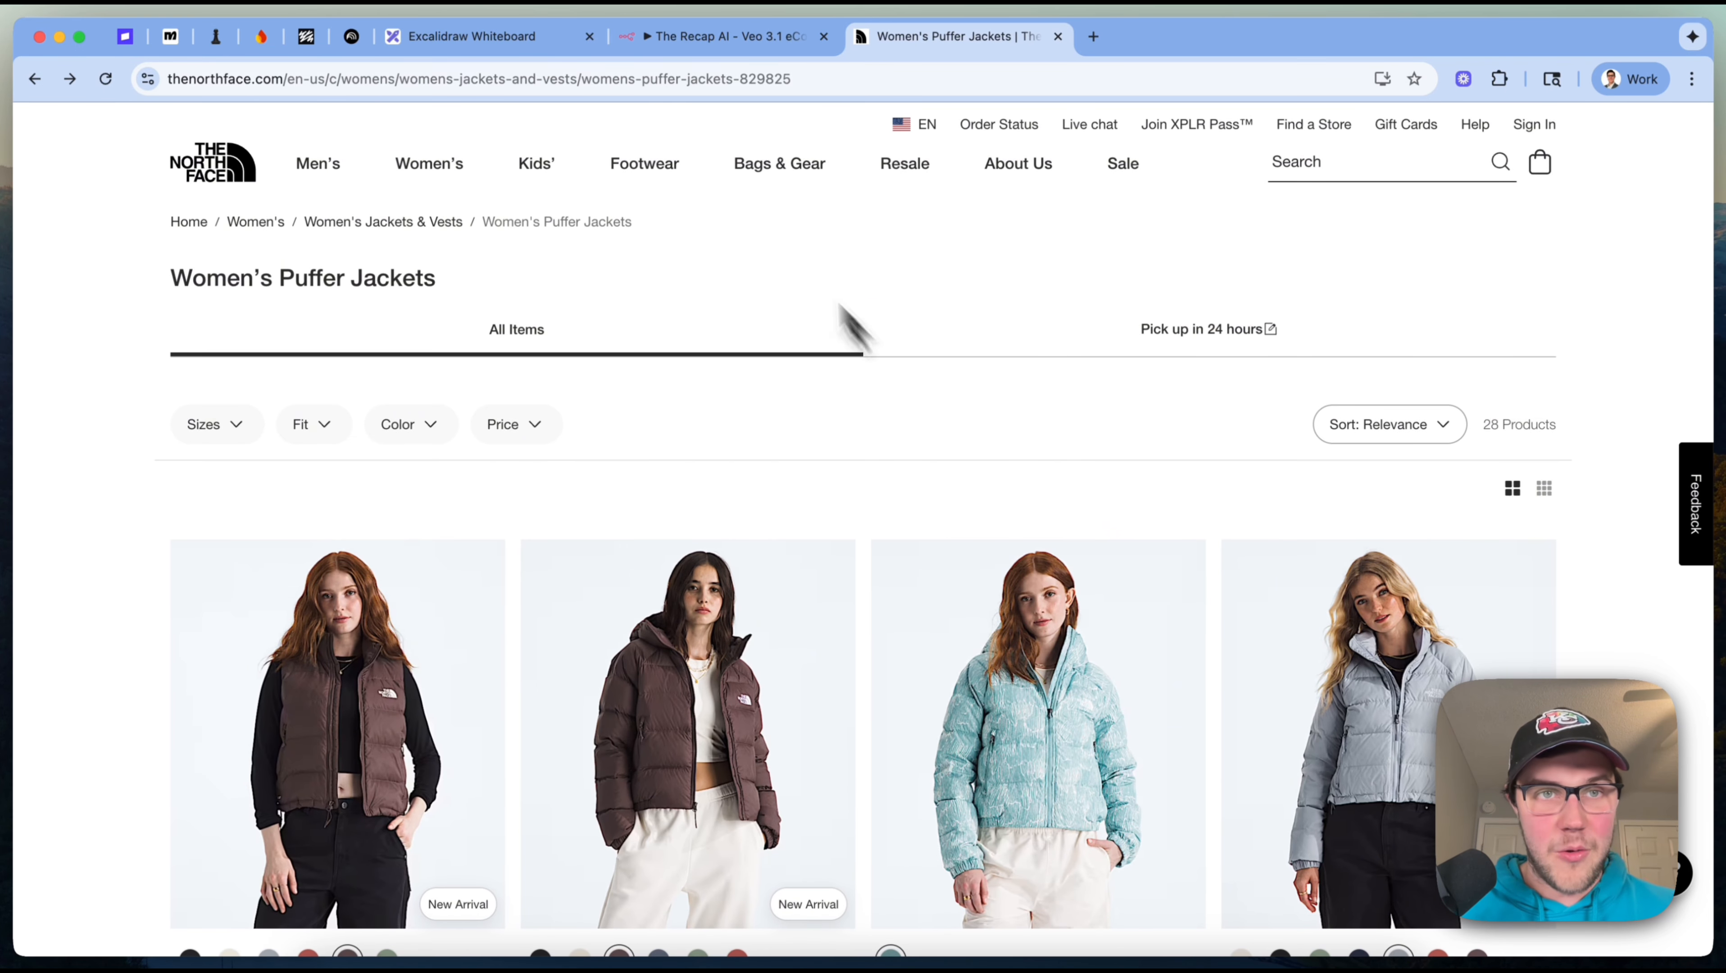
Review the four-step plan on the Excalidraw whiteboard, and switch to the eCommerce Product Animator workflow in n8n.
click(521, 49)
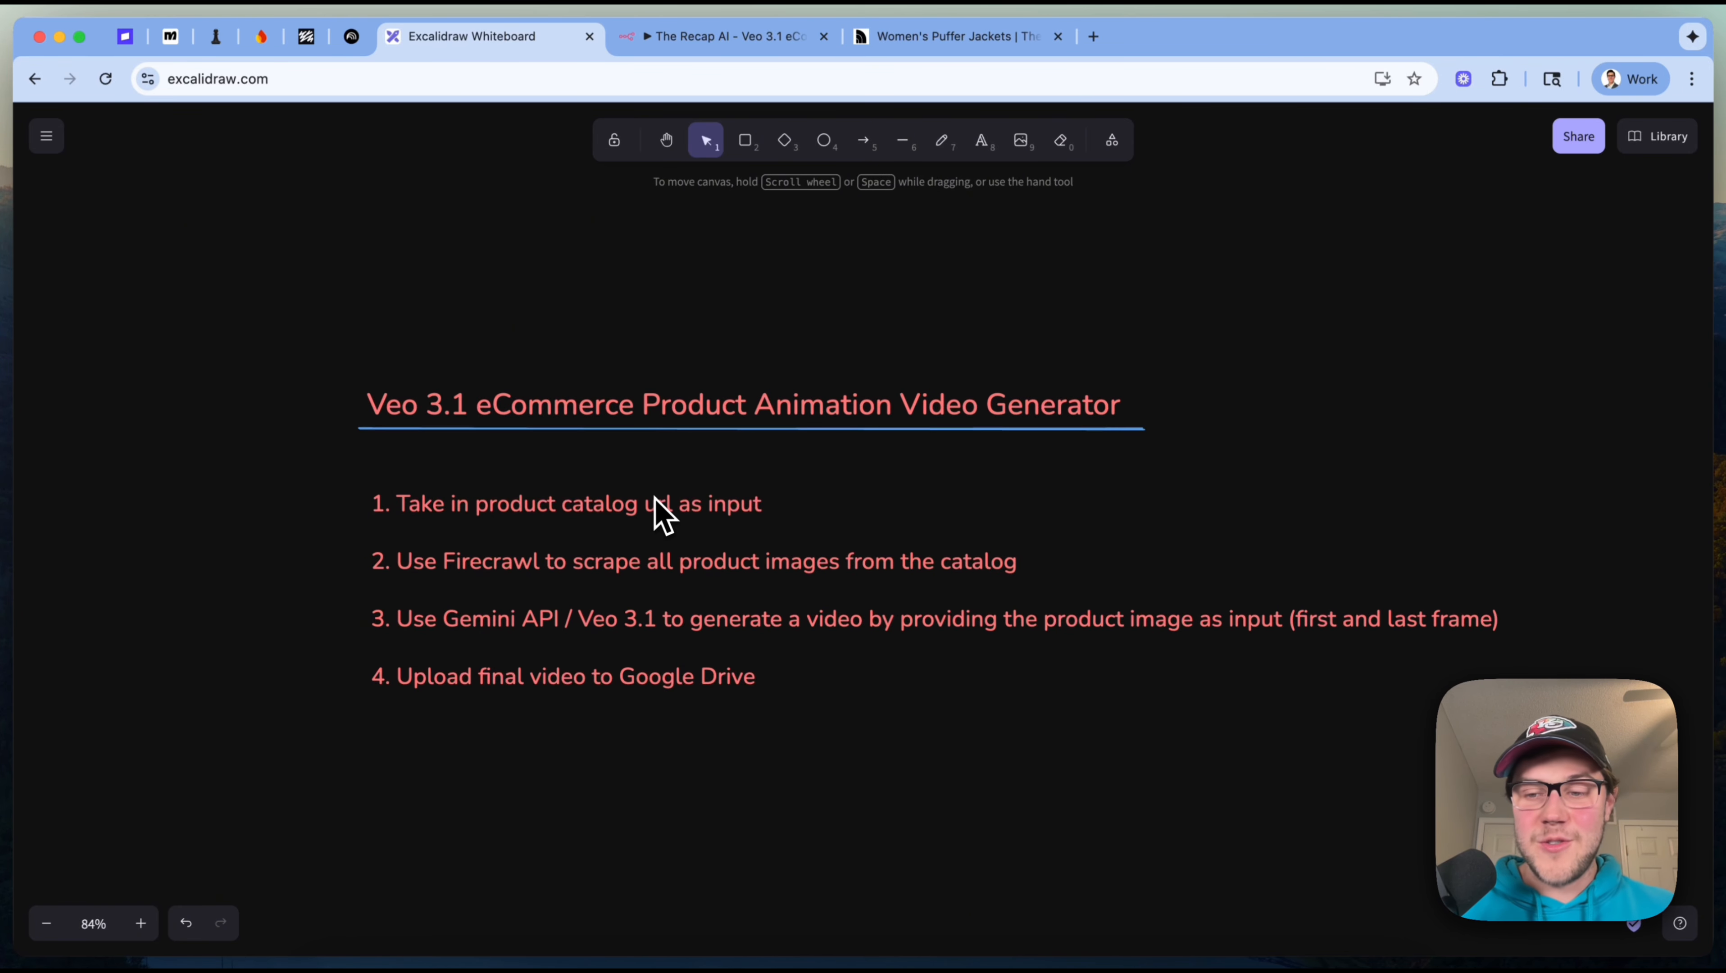
click(744, 41)
mouse_move(797, 361)
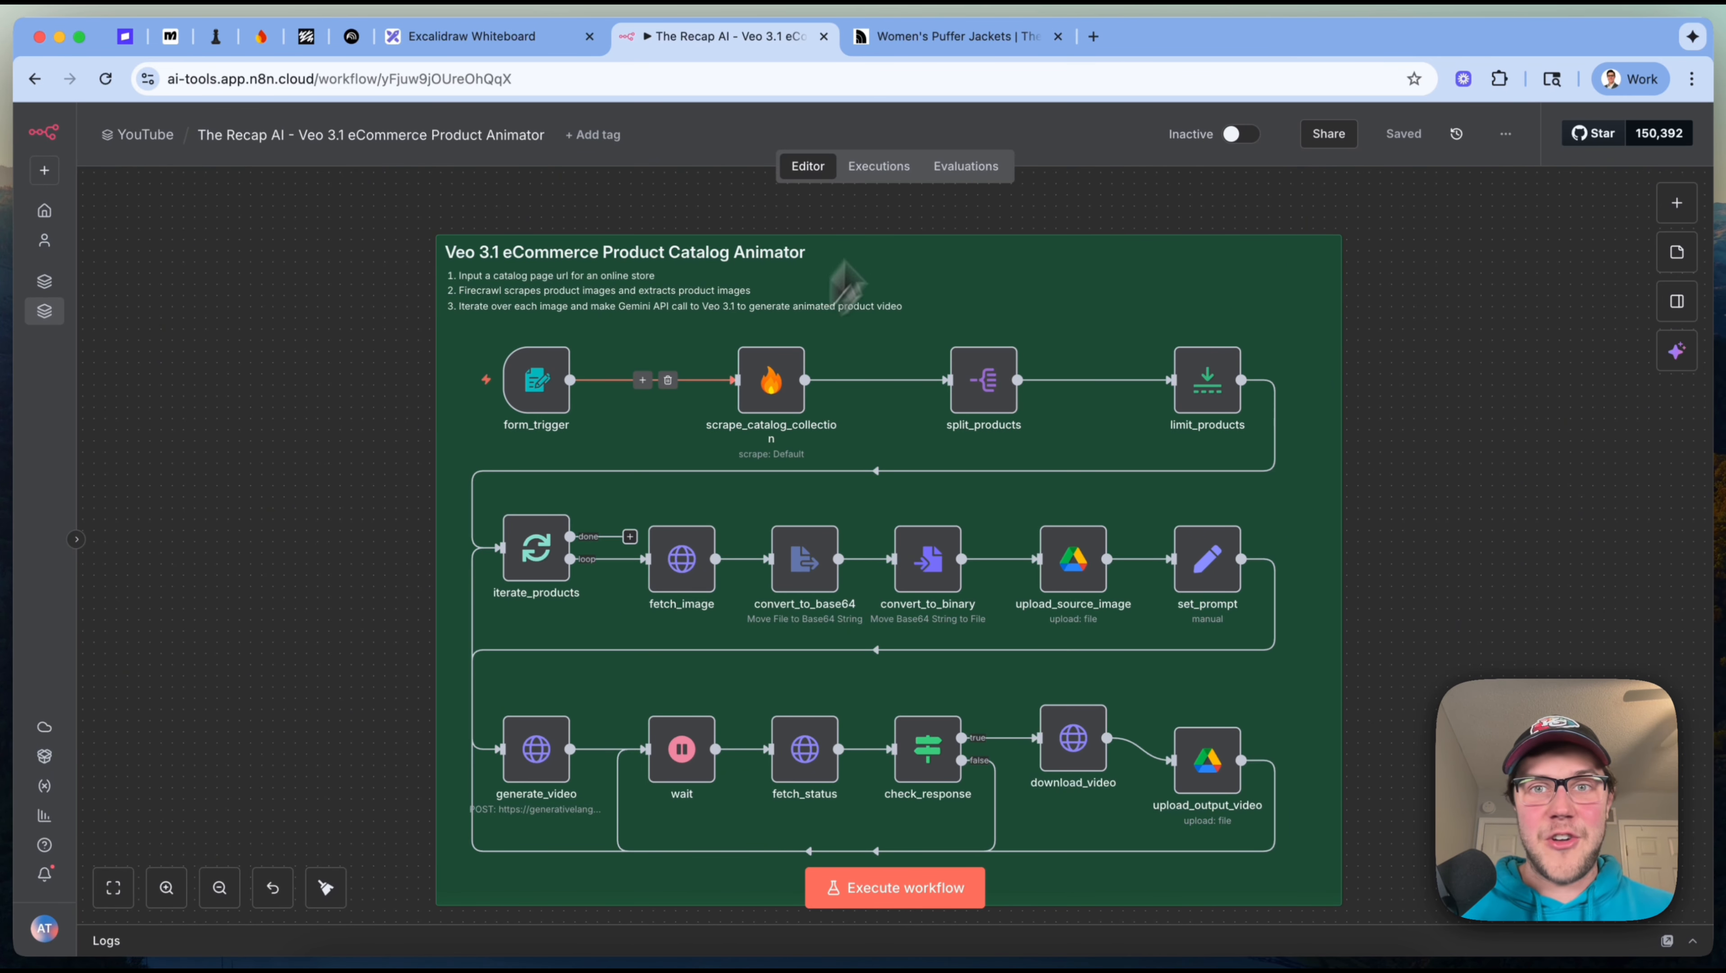
Skim further down the puffer jackets catalog, and go back to examine the Hydrenalite Down A-Line Vest listing.
click(967, 38)
scroll(847, 300, down, 20)
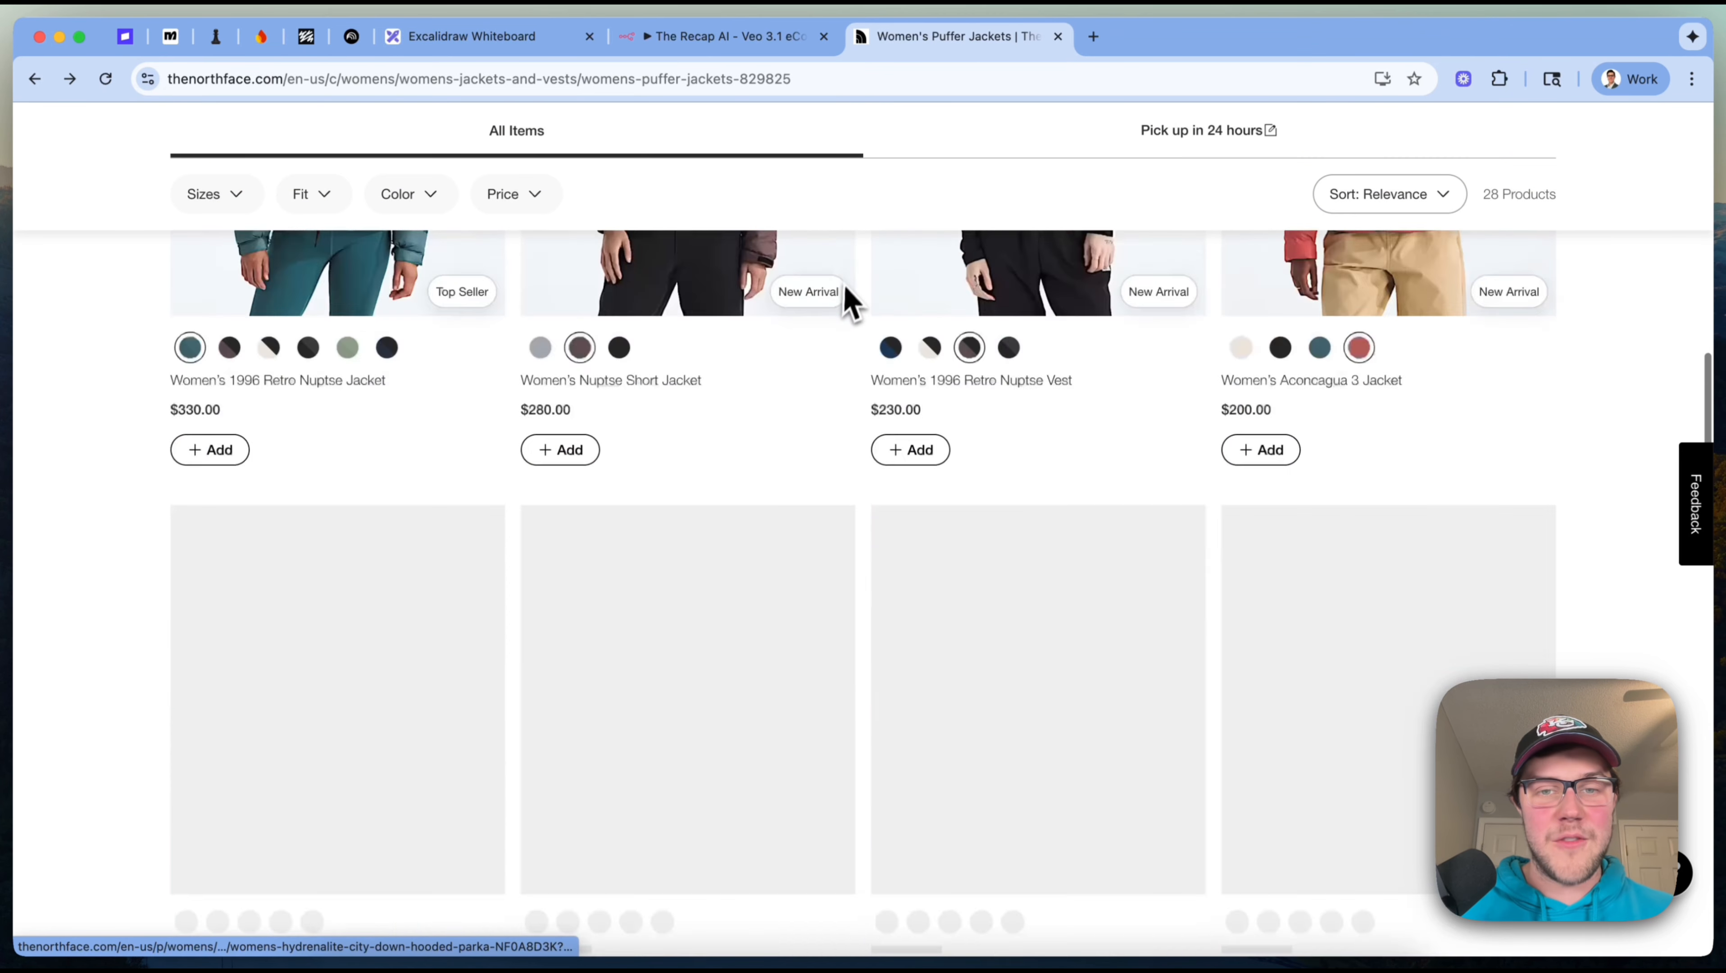
scroll(851, 289, up, 10)
scroll(851, 289, up, 10)
scroll(697, 424, down, 3)
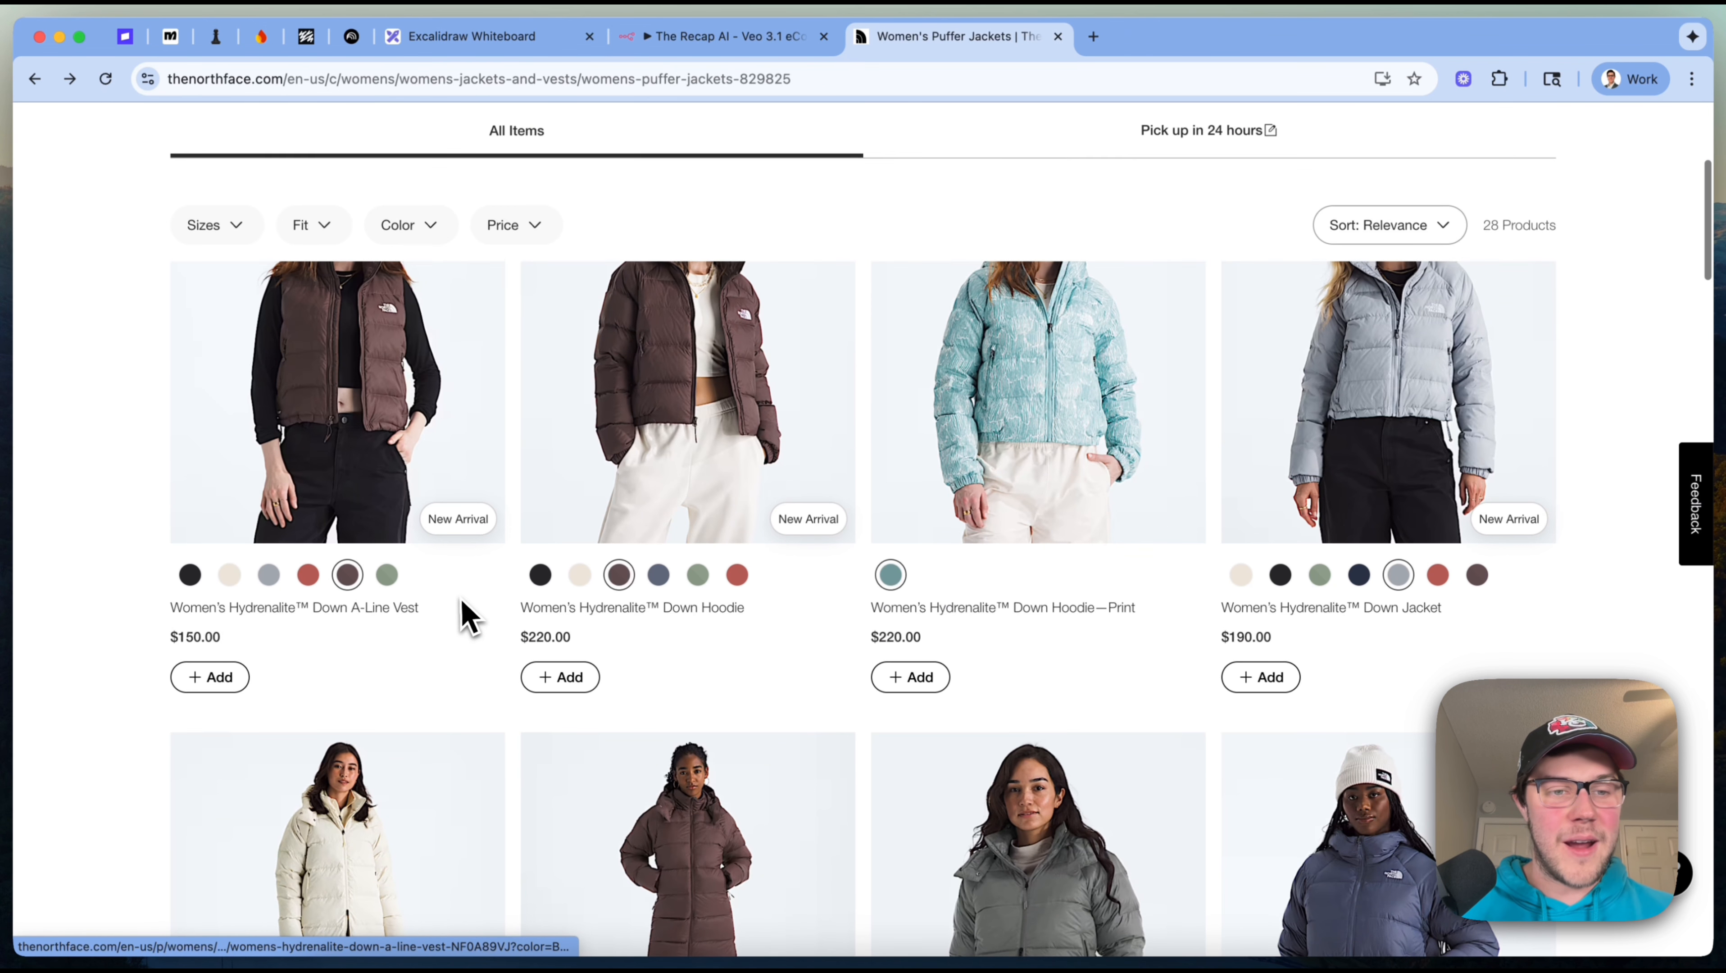
scroll(265, 617, up, 3)
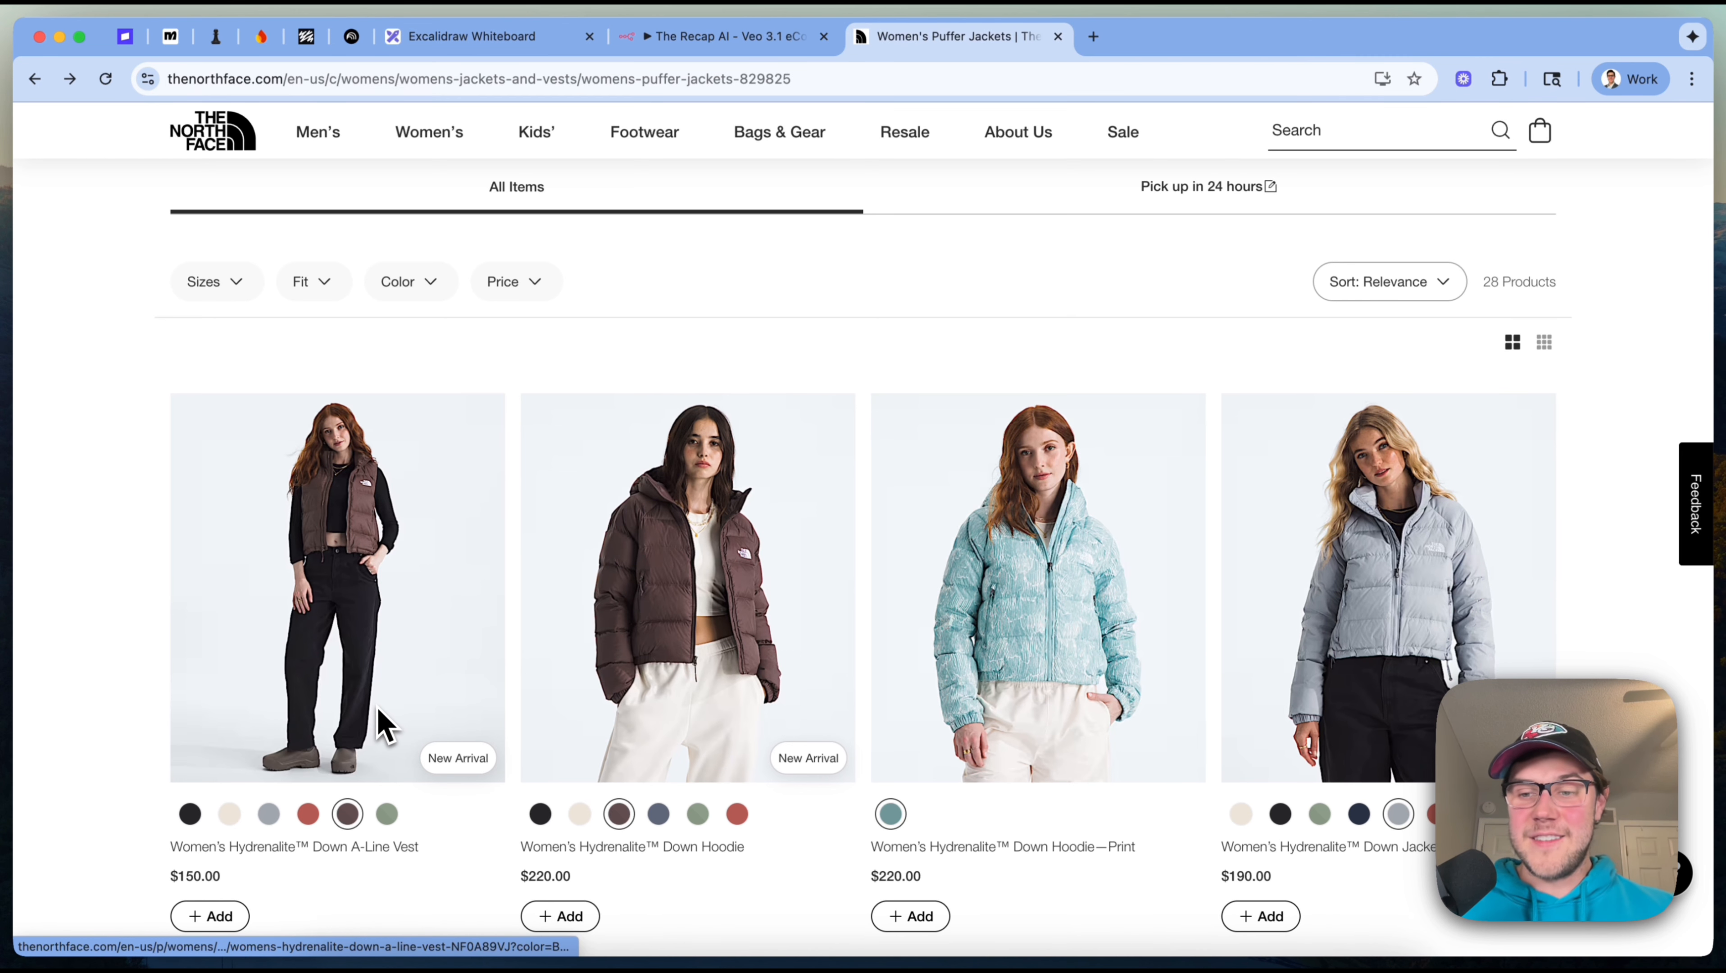
click(904, 132)
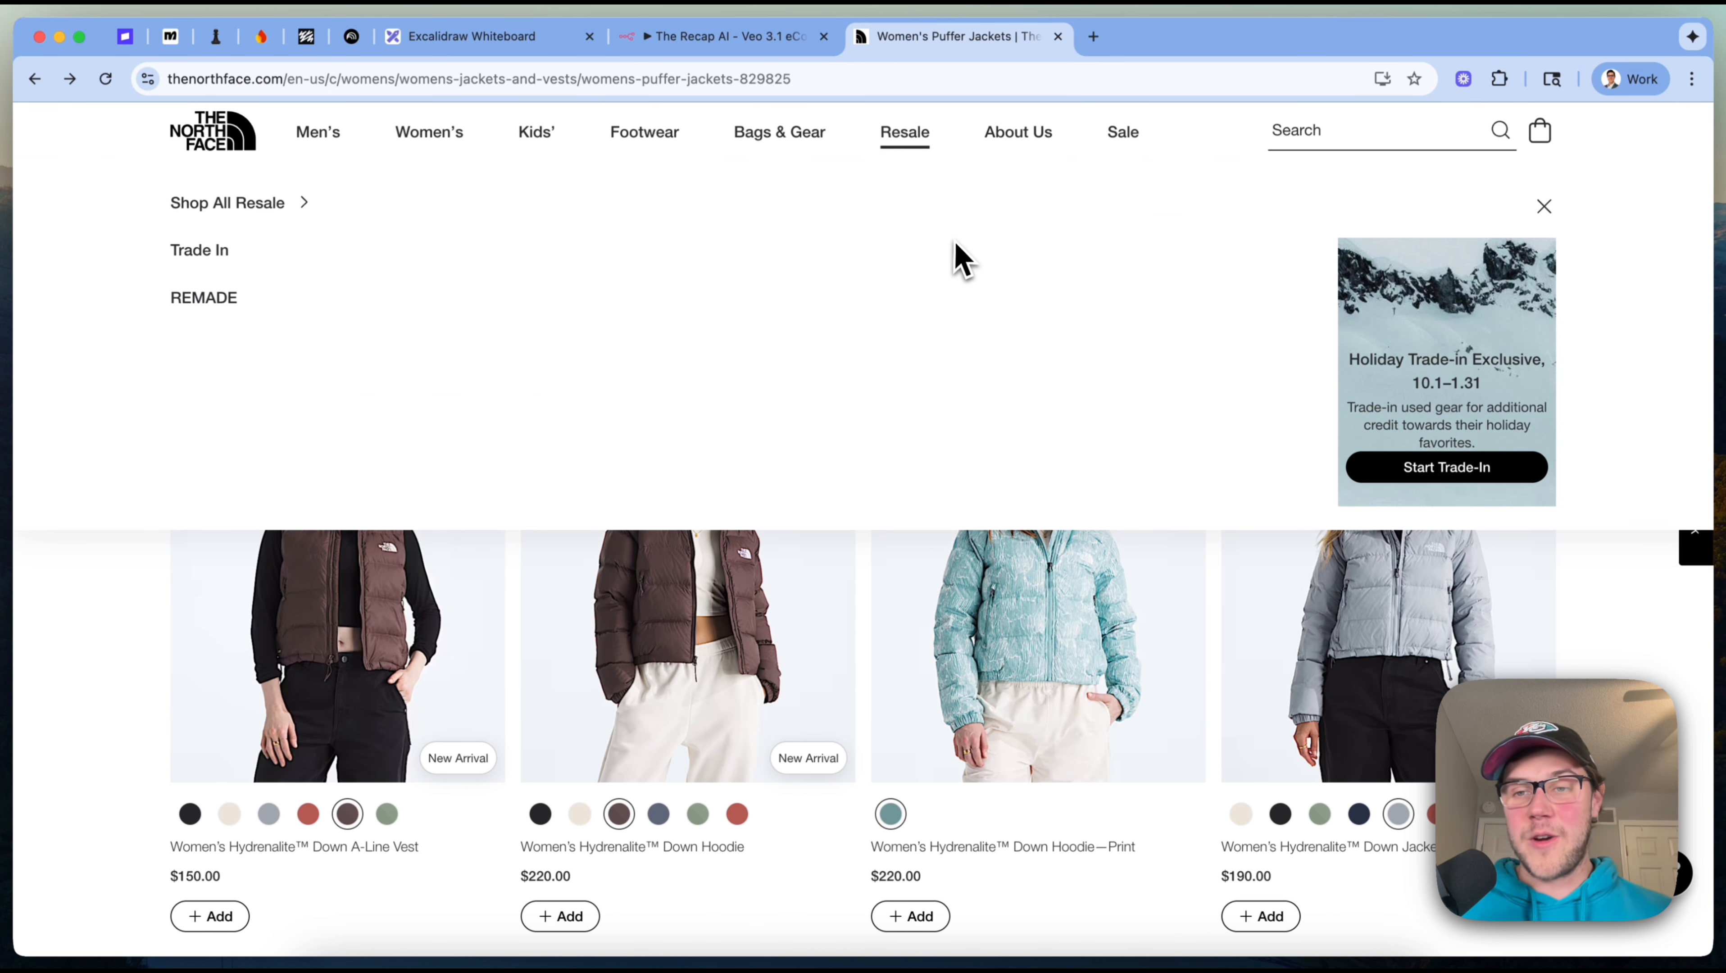
Compare the Excalidraw project outline with the n8n workflow, ending back on the whiteboard.
click(537, 47)
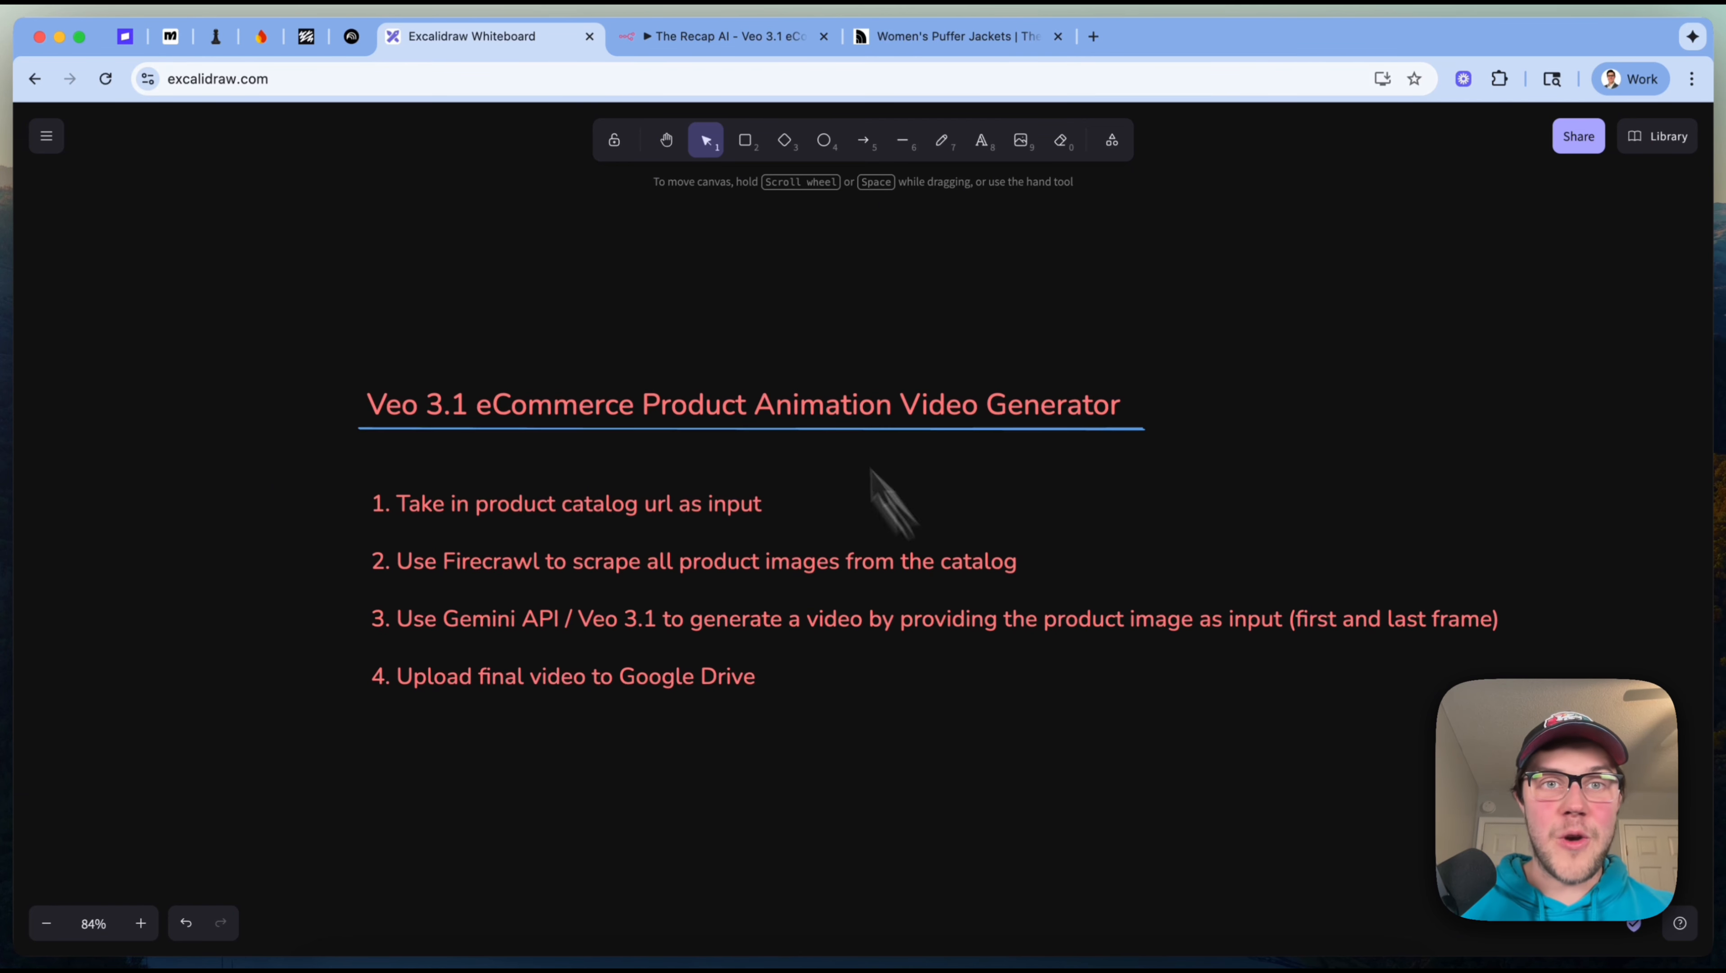
click(674, 39)
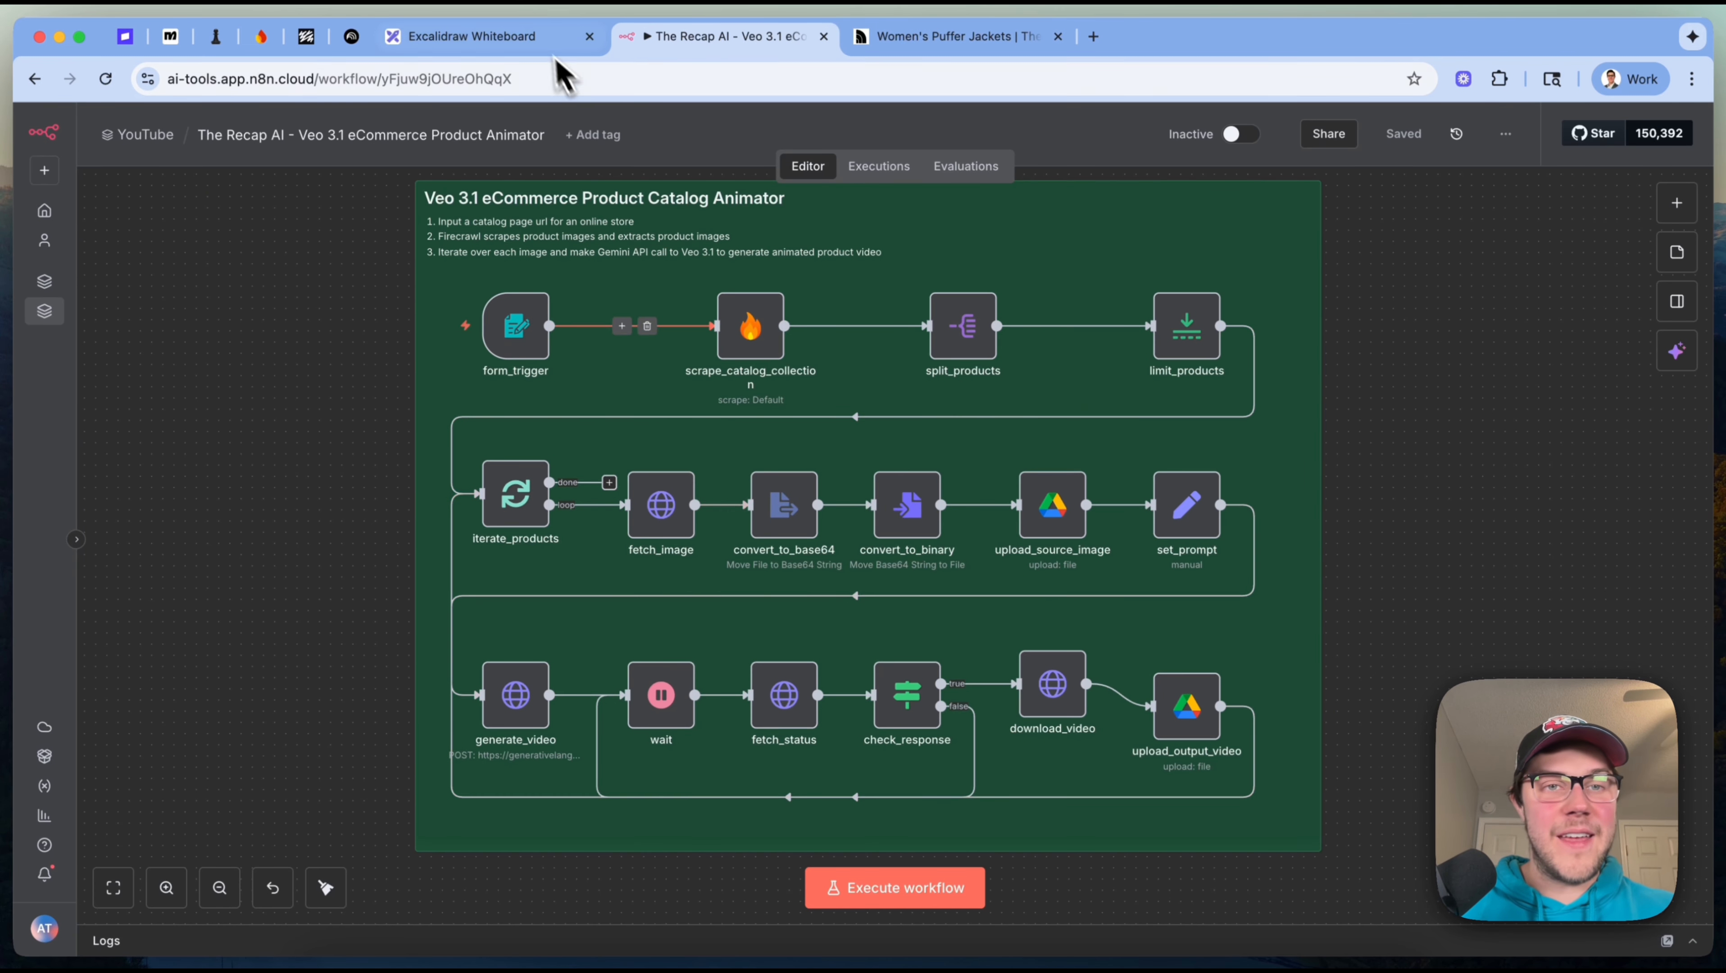
click(548, 40)
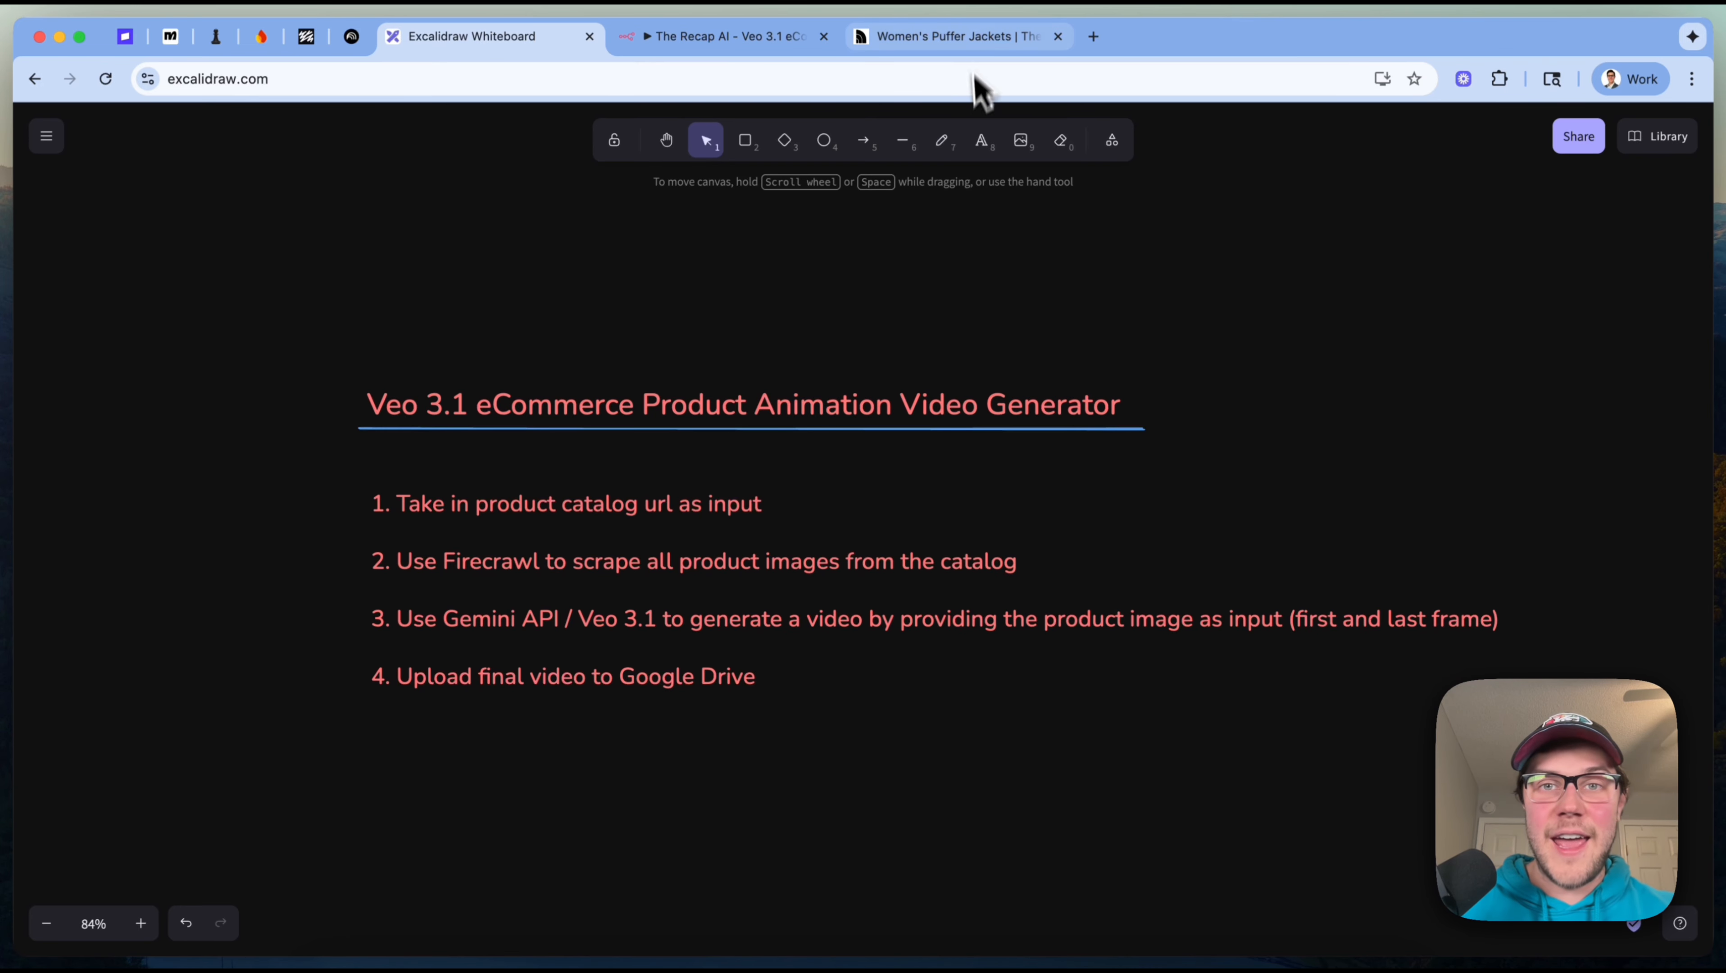
Check the catalog page and the whiteboard plan once more, and bring the n8n workflow's form_trigger row into focus.
click(974, 38)
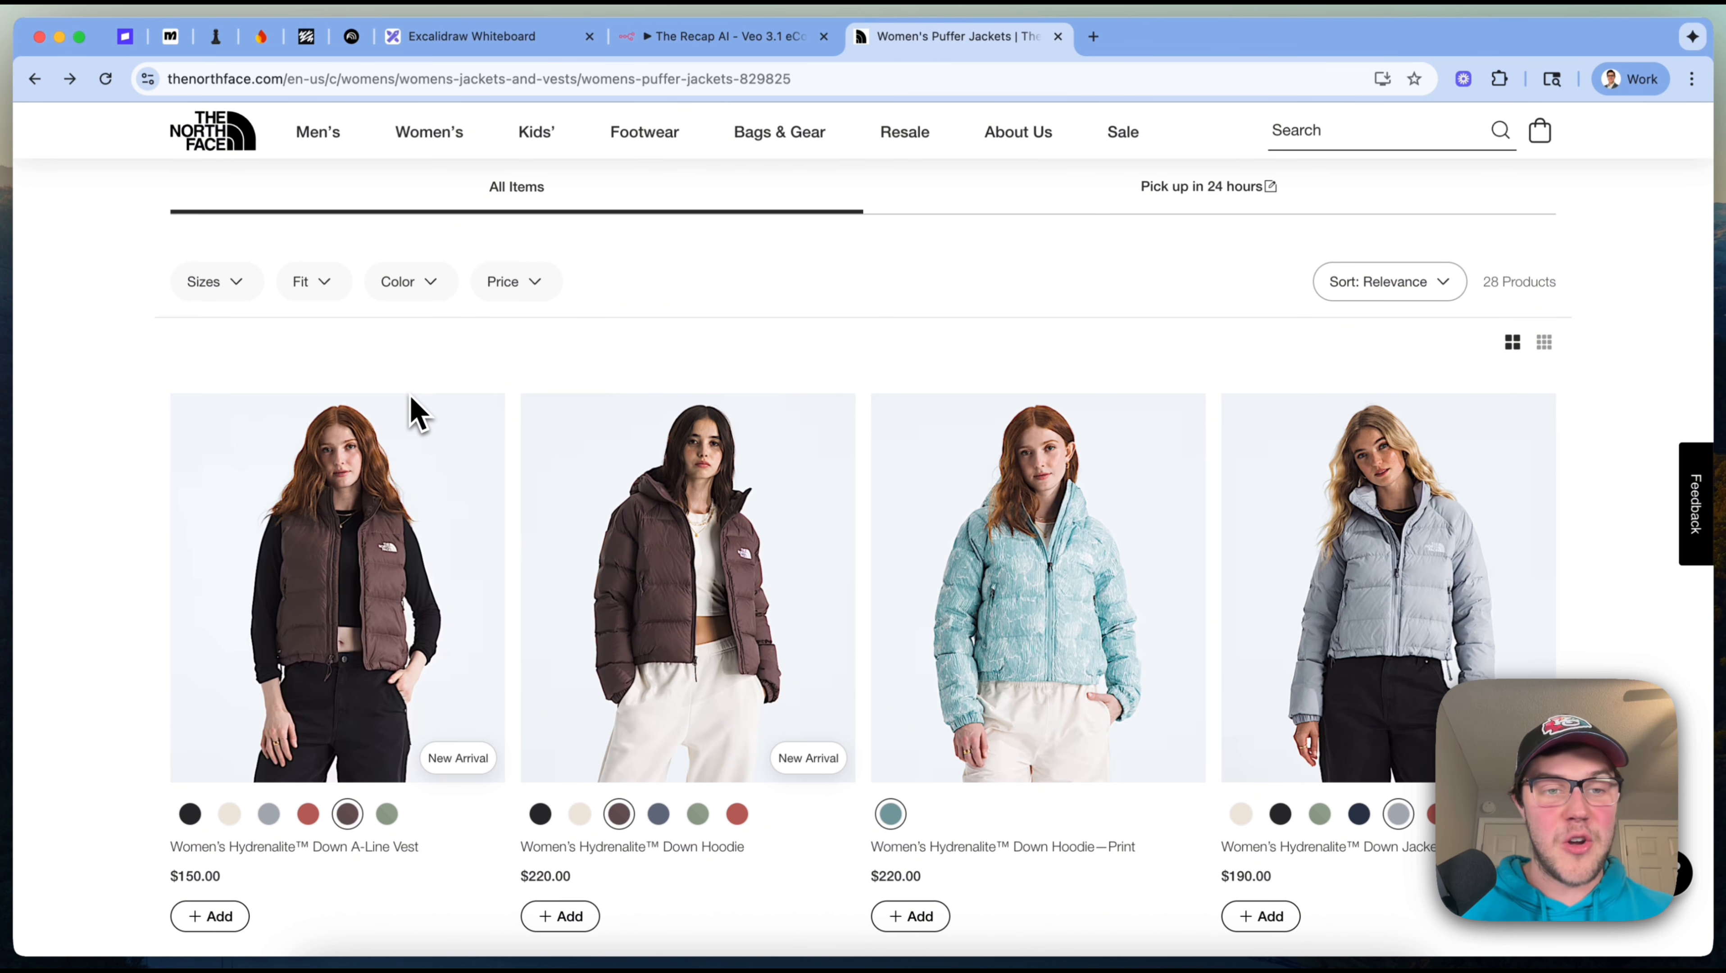
click(570, 49)
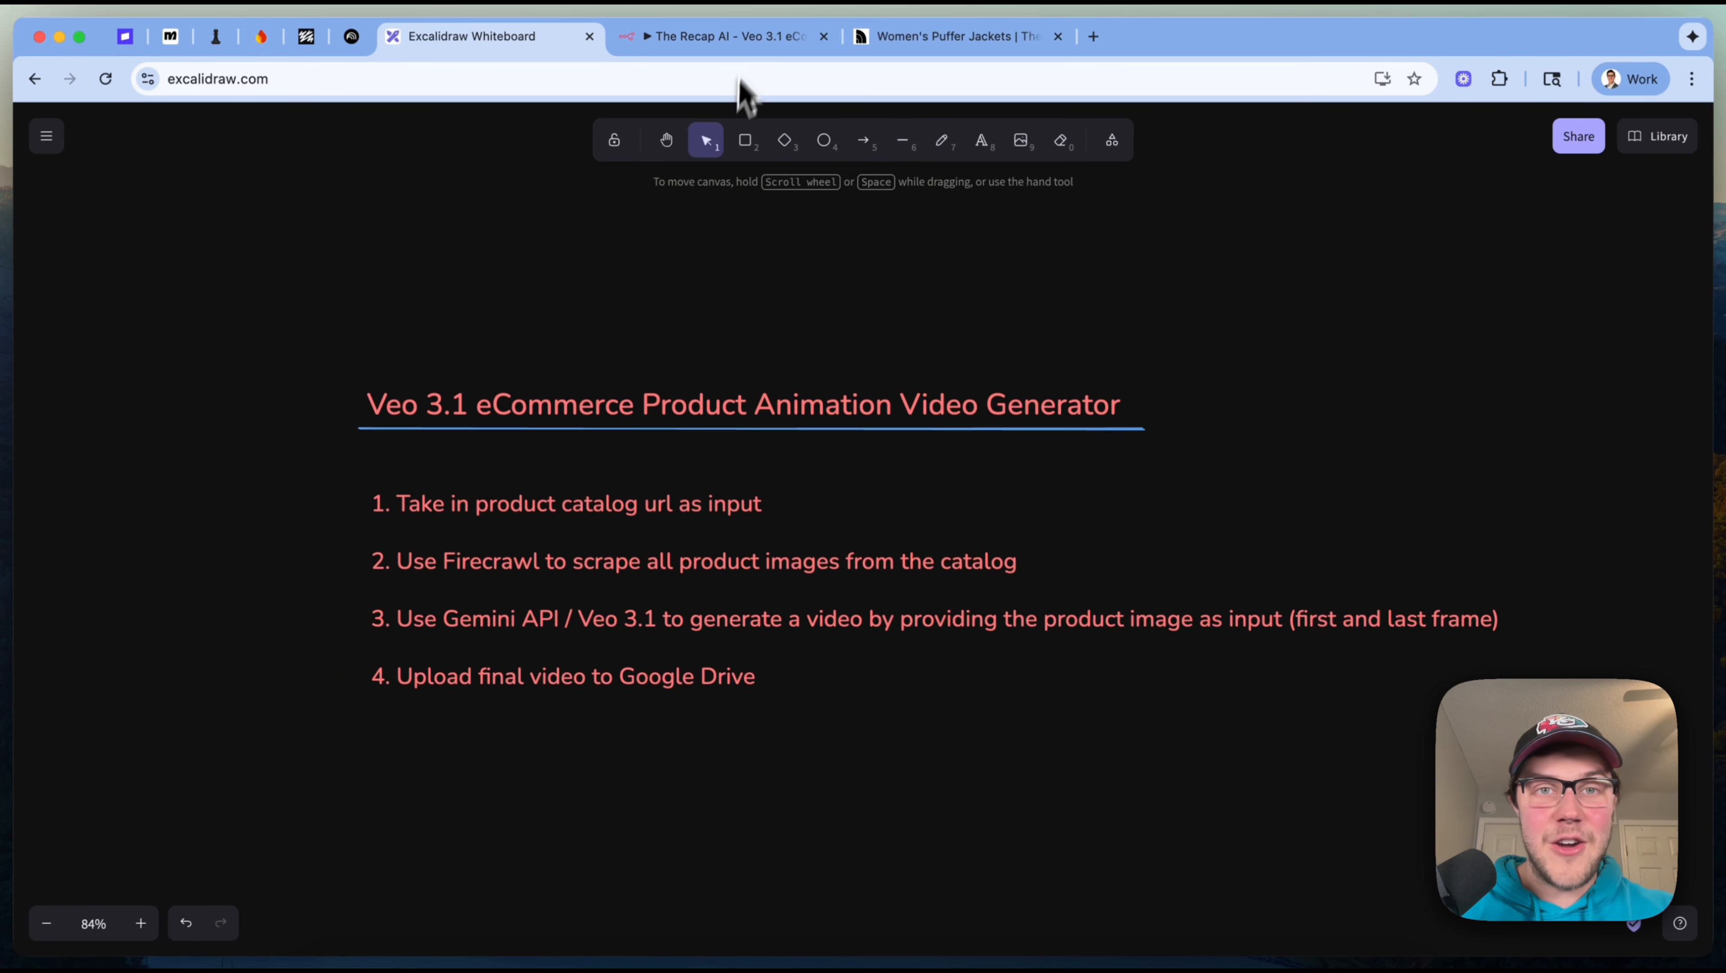
click(746, 40)
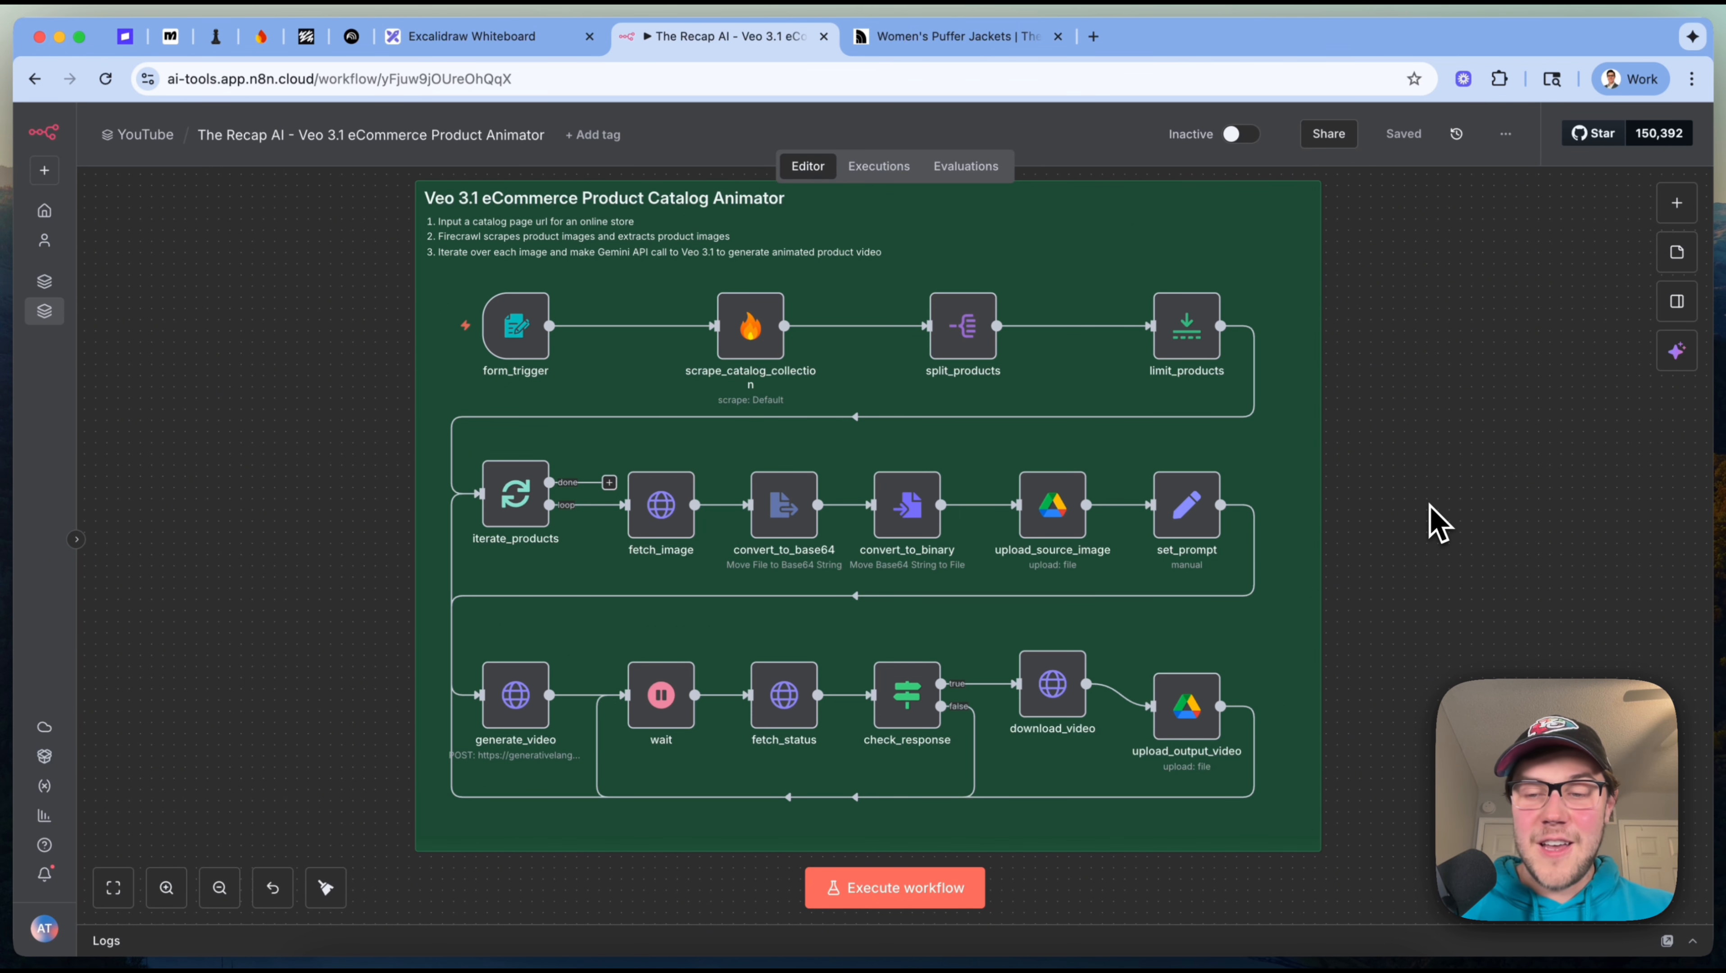
scroll(680, 647, up, 1)
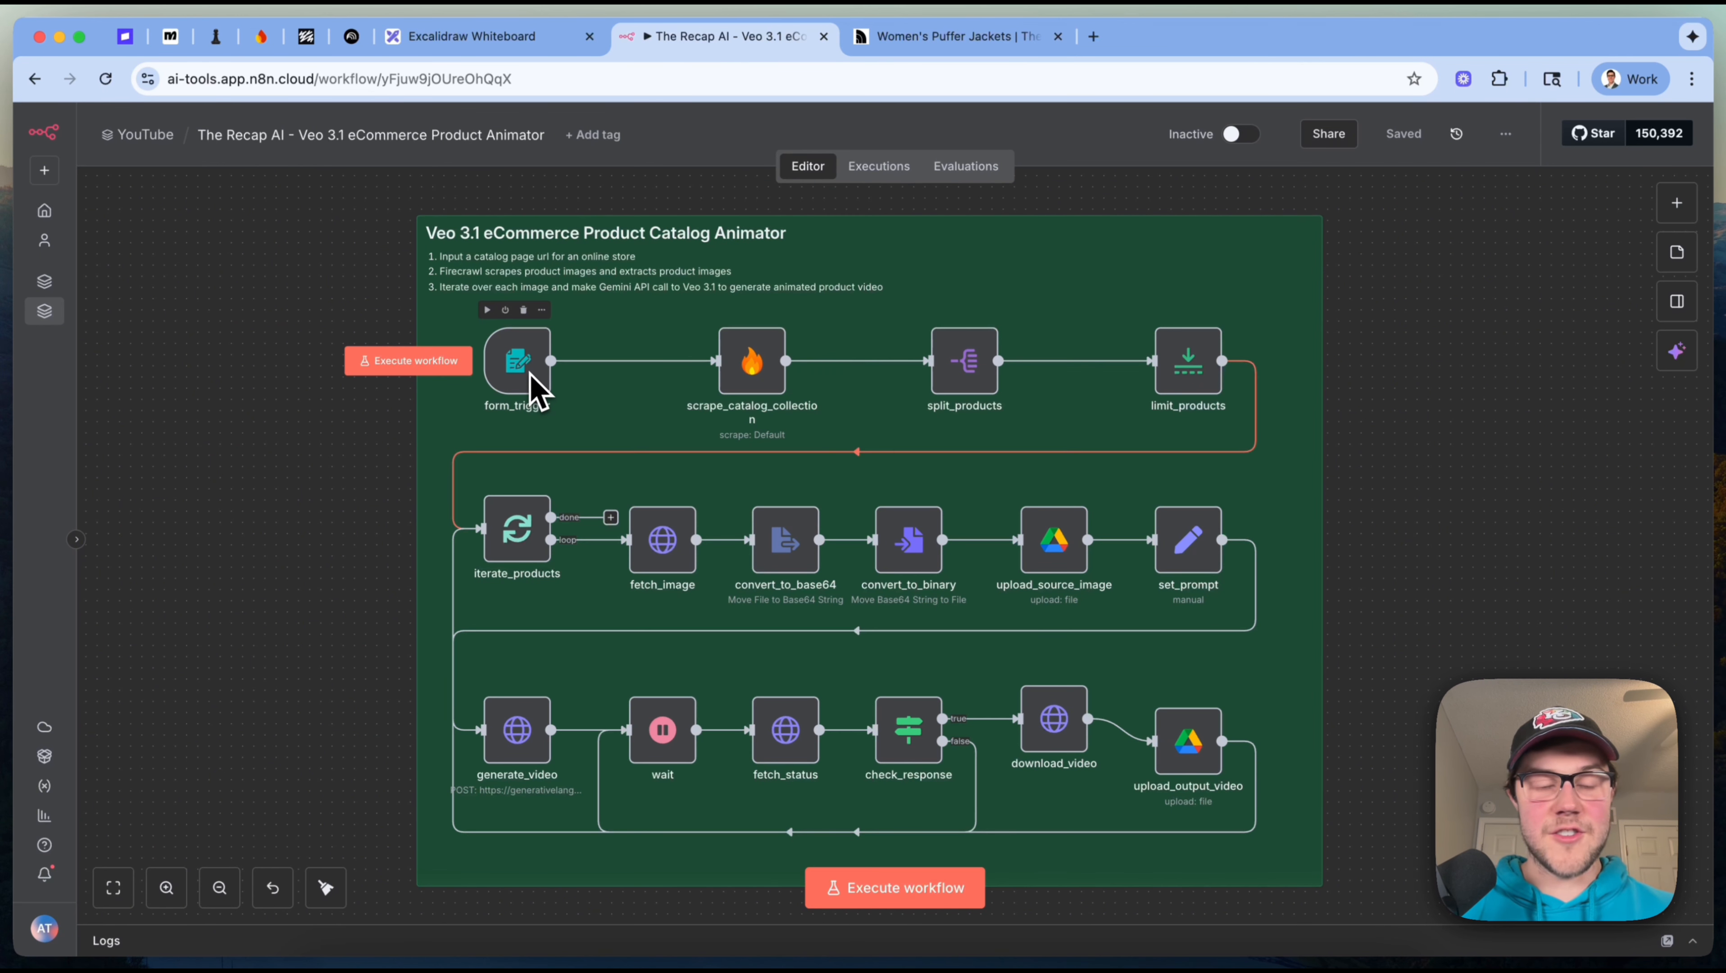
Open the form_trigger node and review its form title, Url field, placeholder and required-field setting.
double_click(530, 375)
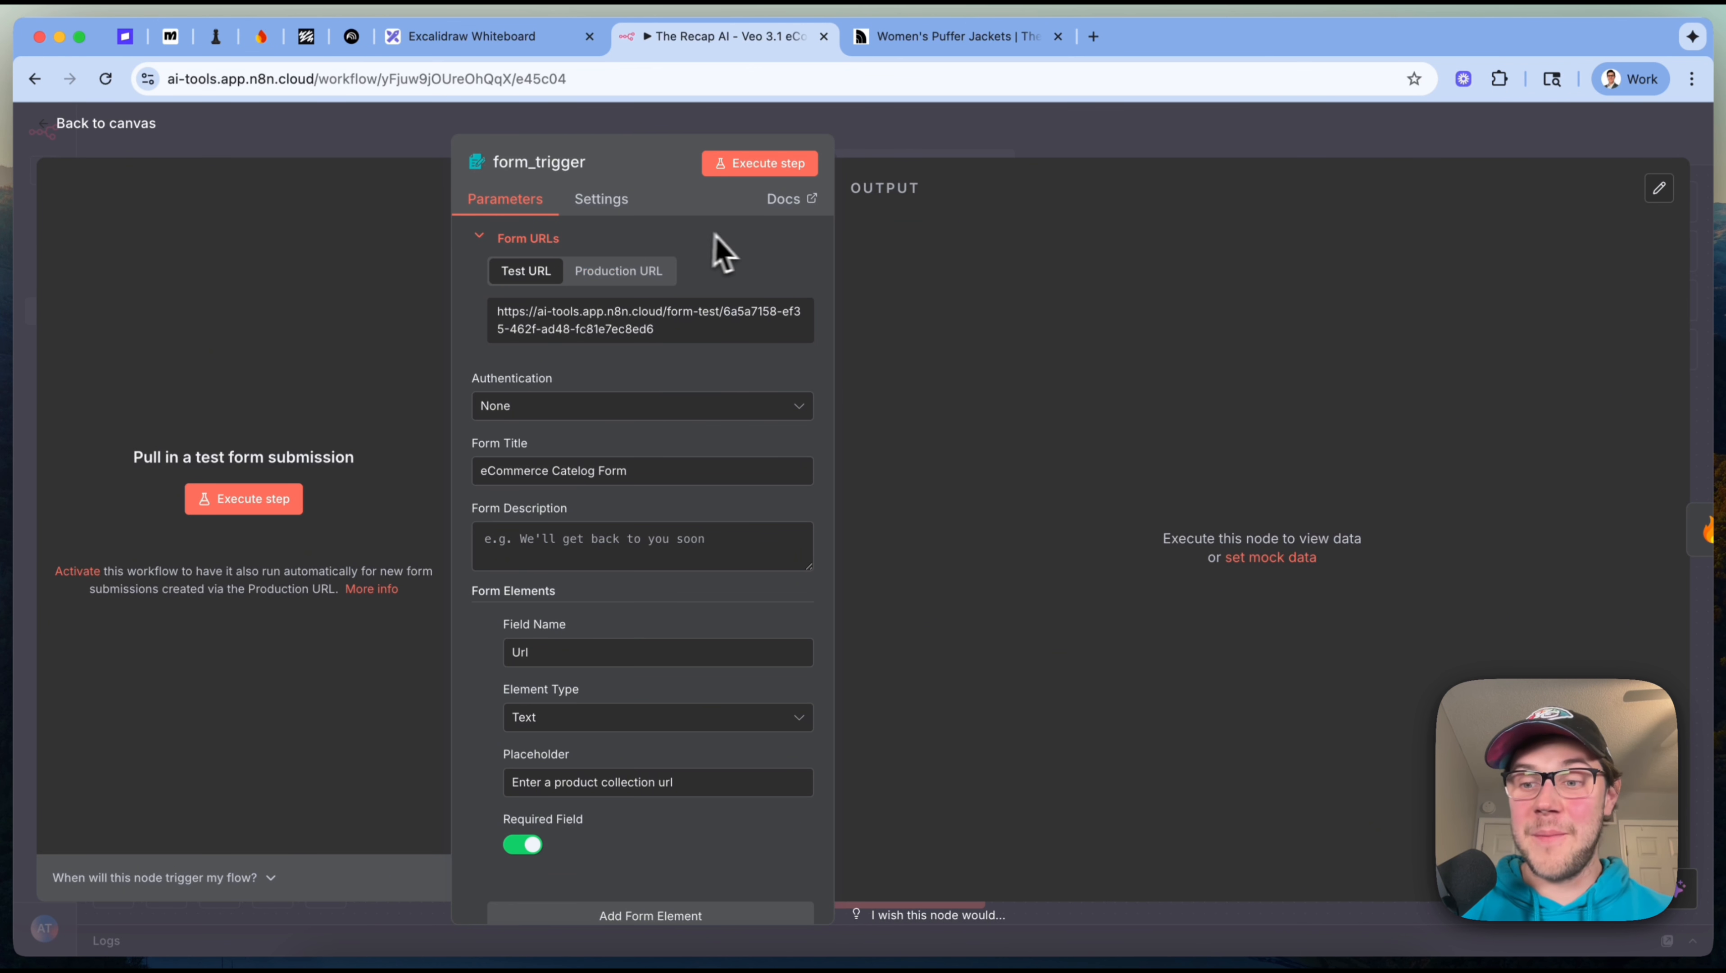
scroll(647, 477, down, 2)
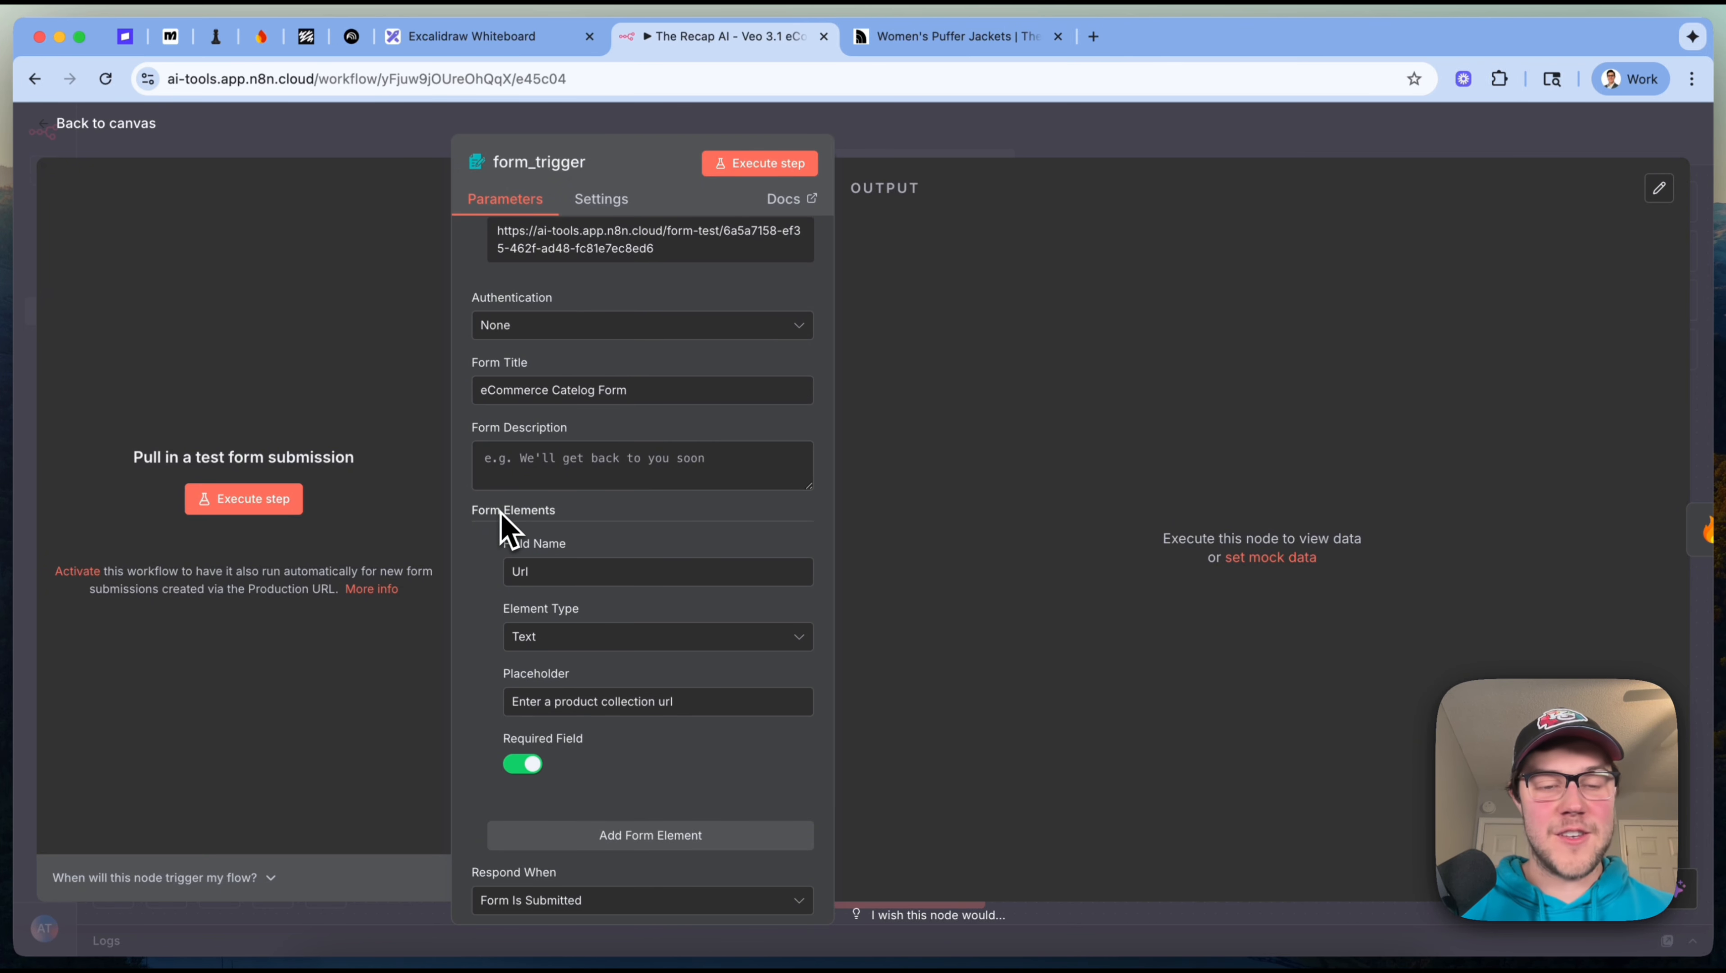
scroll(578, 565, down, 5)
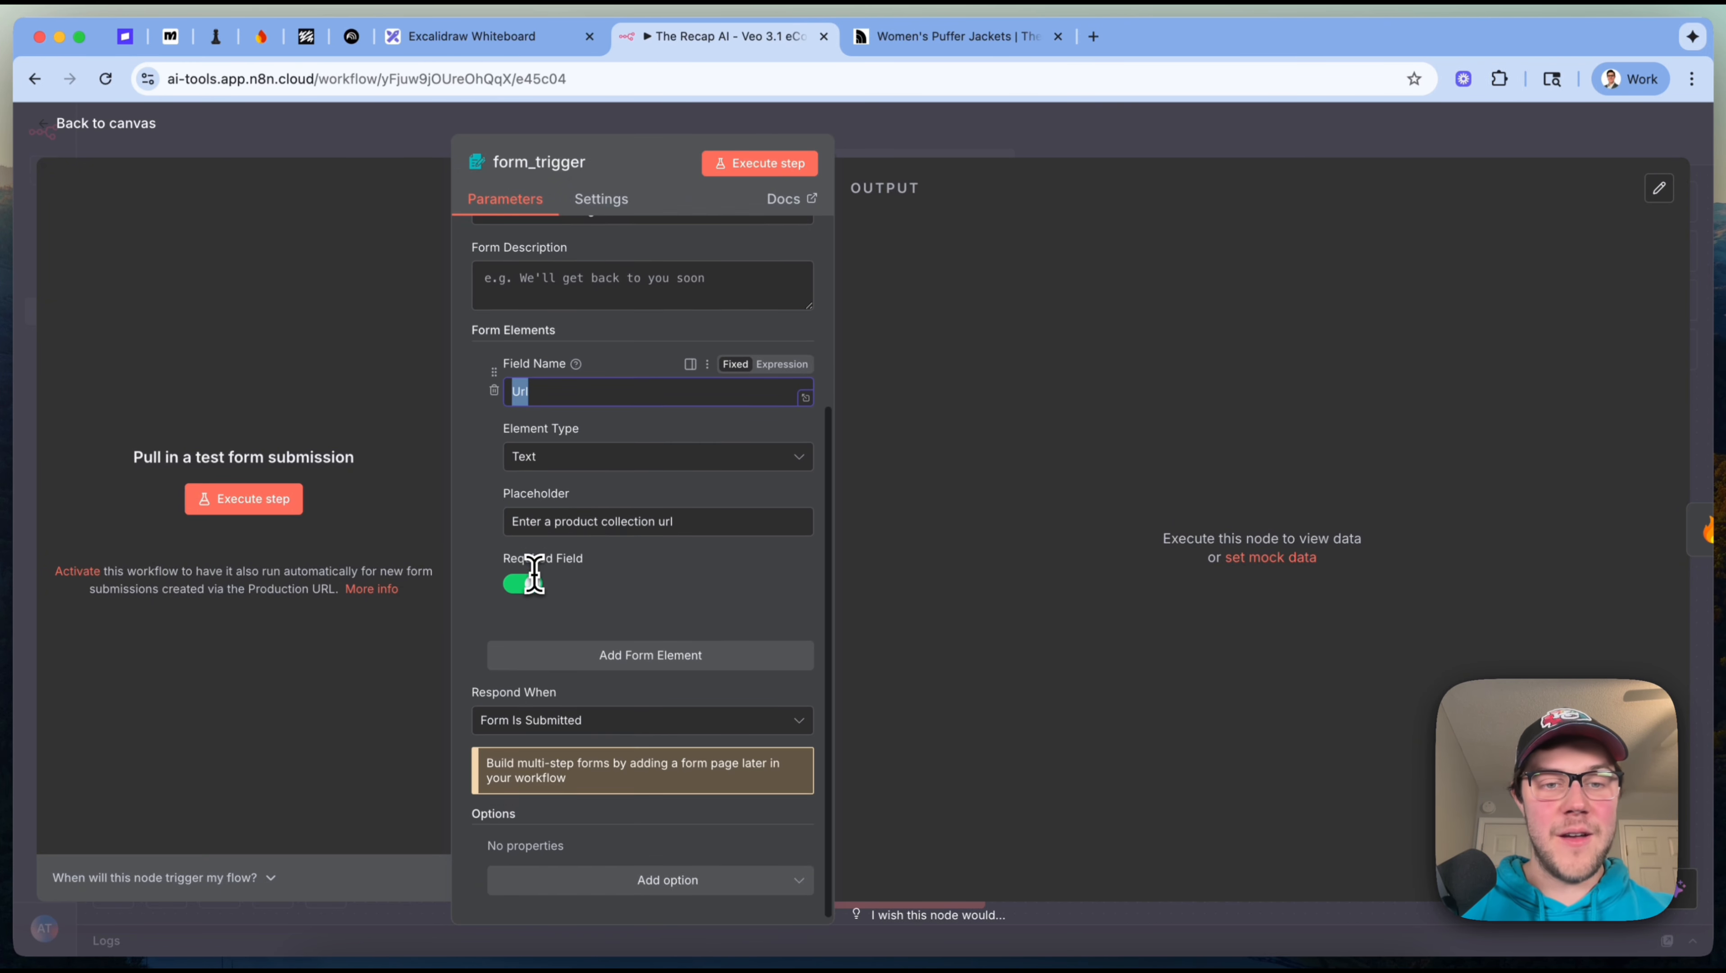
click(613, 453)
click(1076, 432)
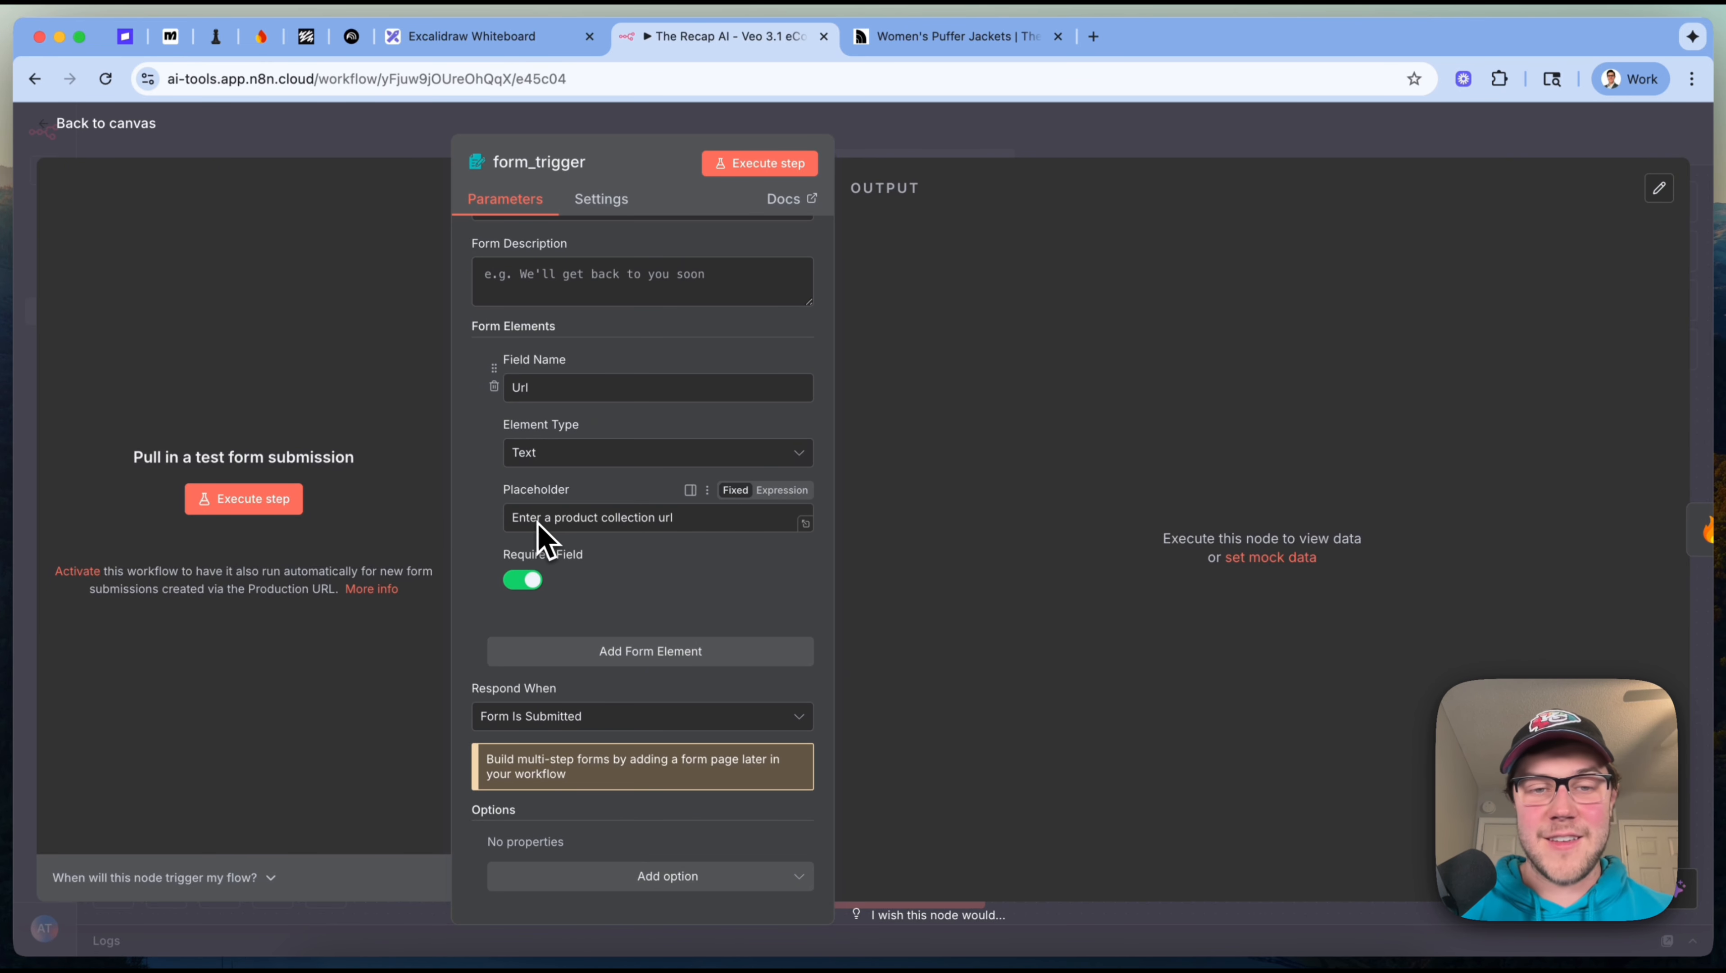
Check the puffer jackets catalog page and its URL, review the form_trigger settings again, and return to the canvas.
click(1001, 40)
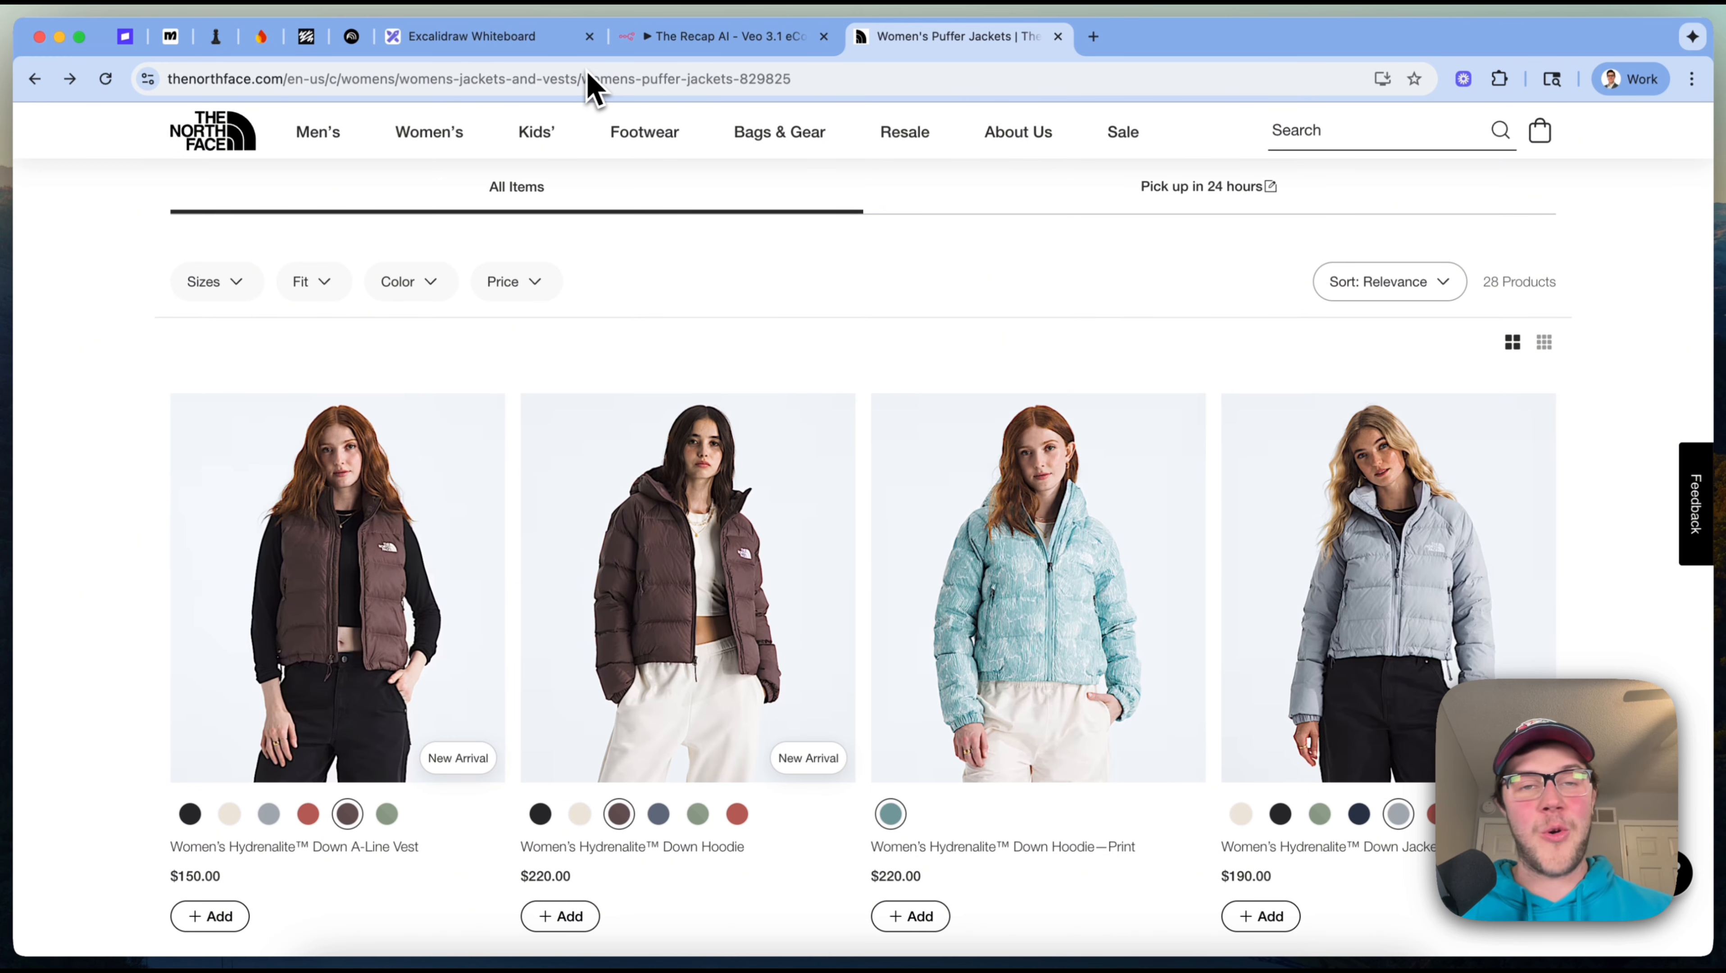
click(685, 37)
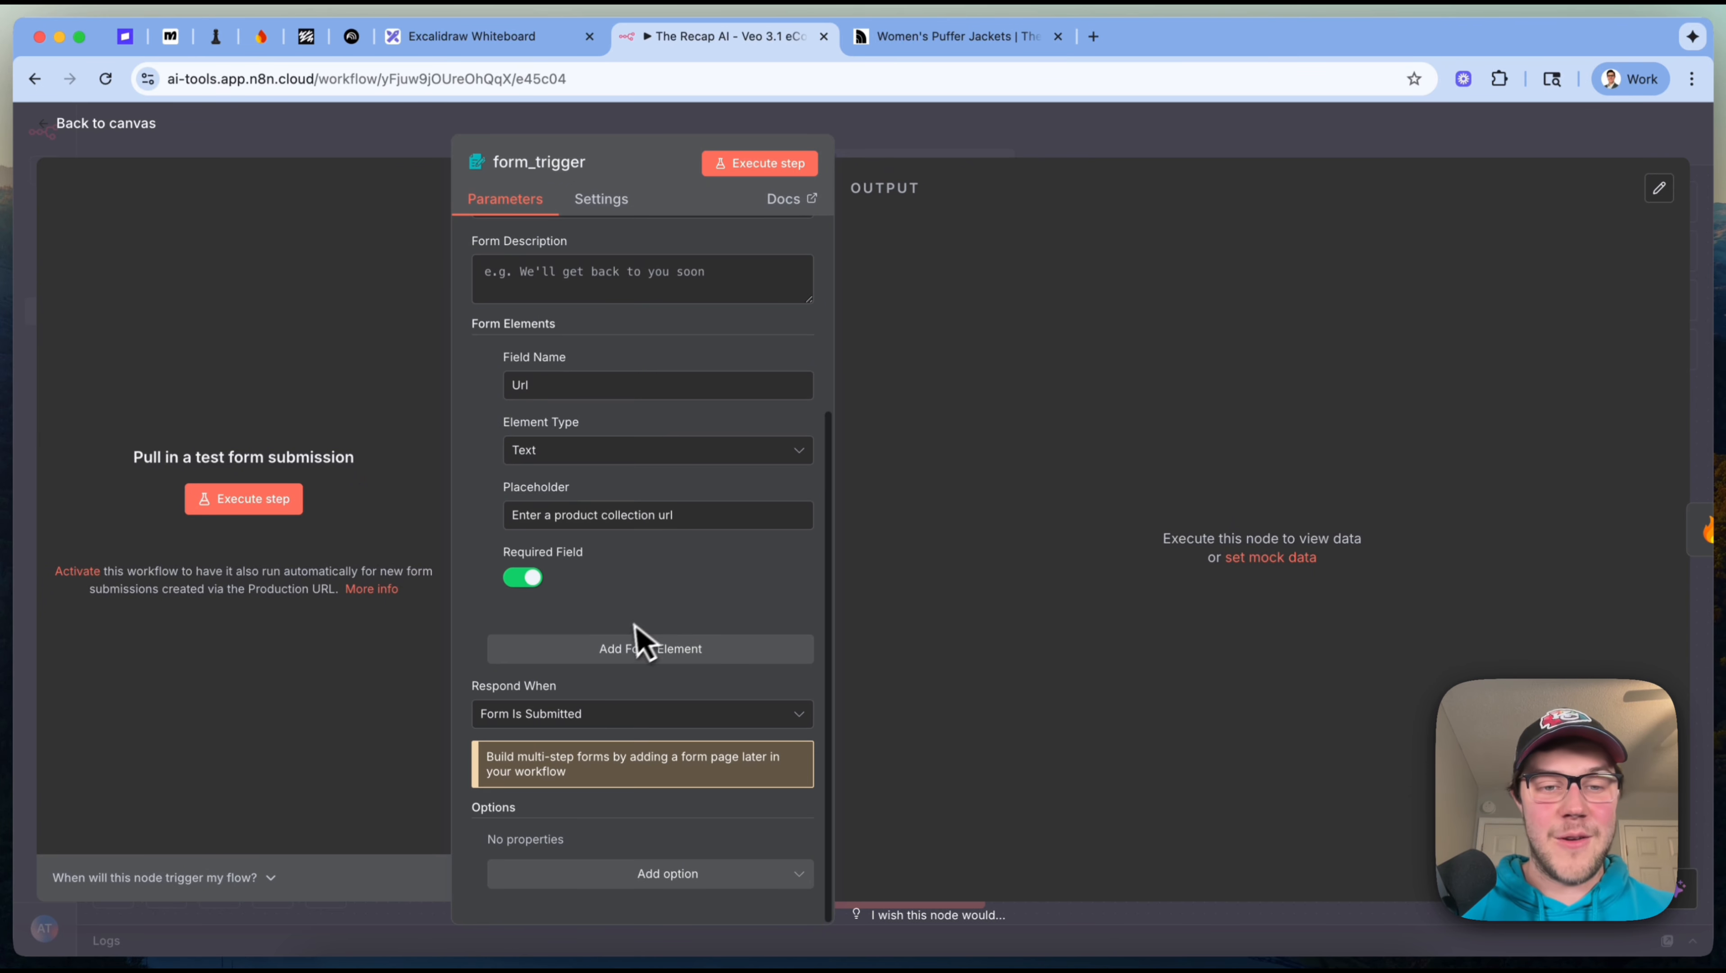
scroll(724, 405, up, 5)
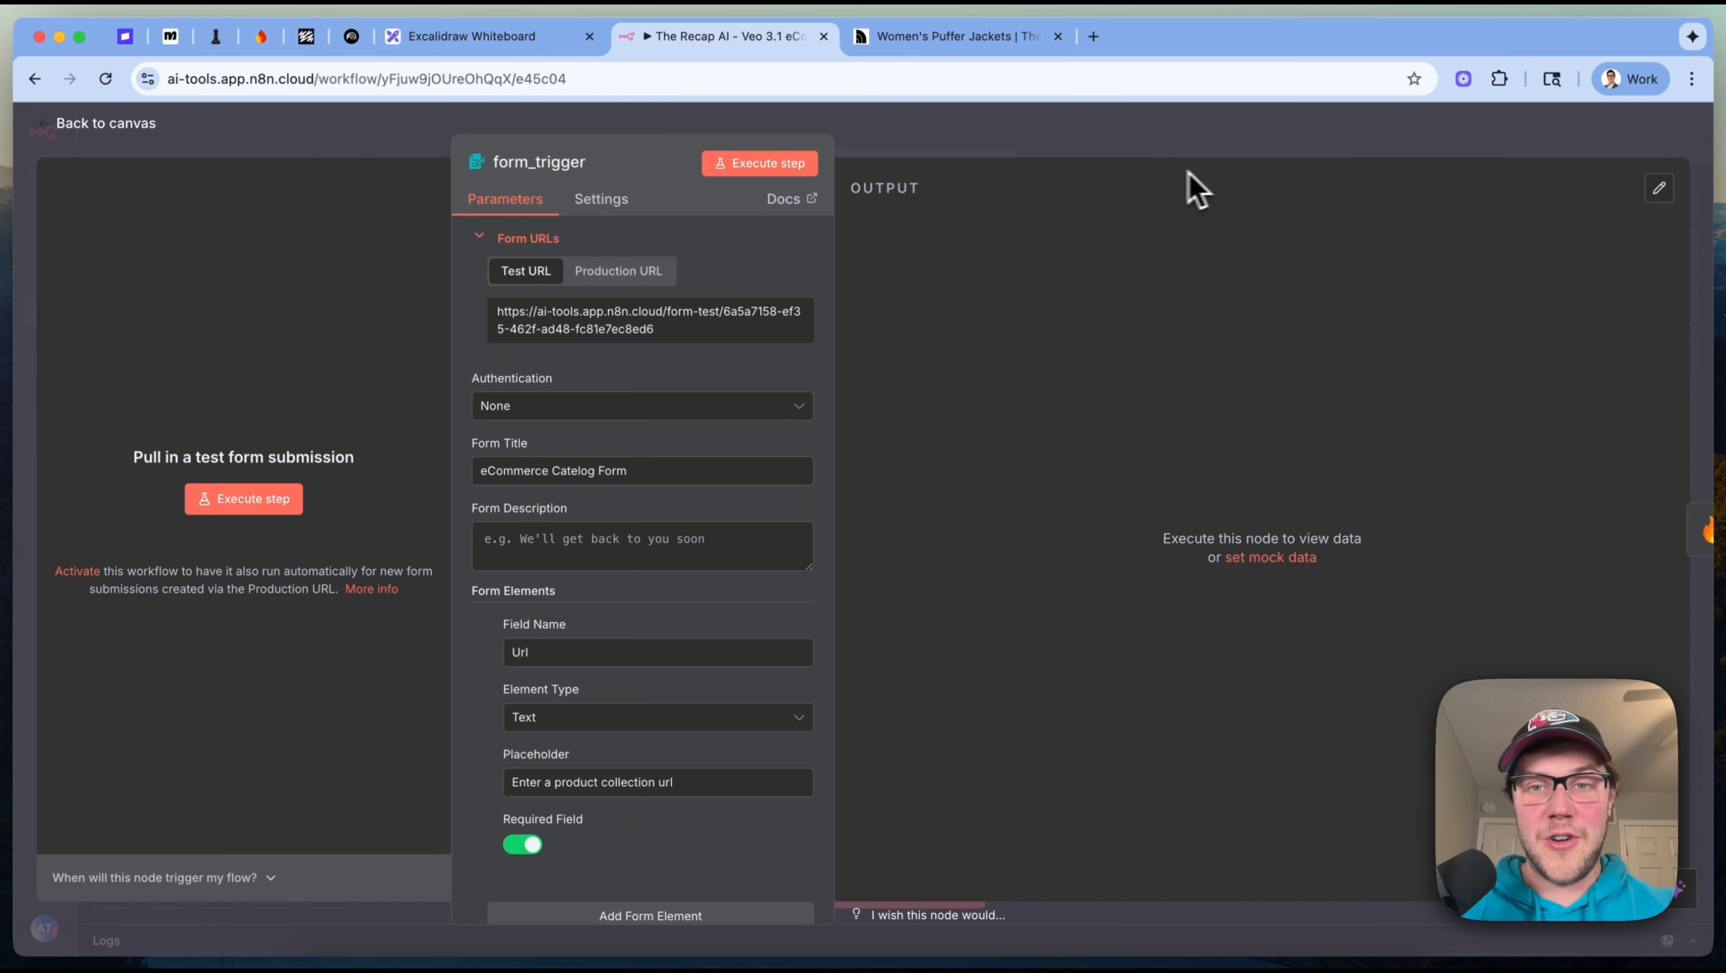
key(Escape)
Execute the workflow and submit its form with The North Face women's puffer jackets catalog URL (womens-puffer-jackets-829825).
click(897, 884)
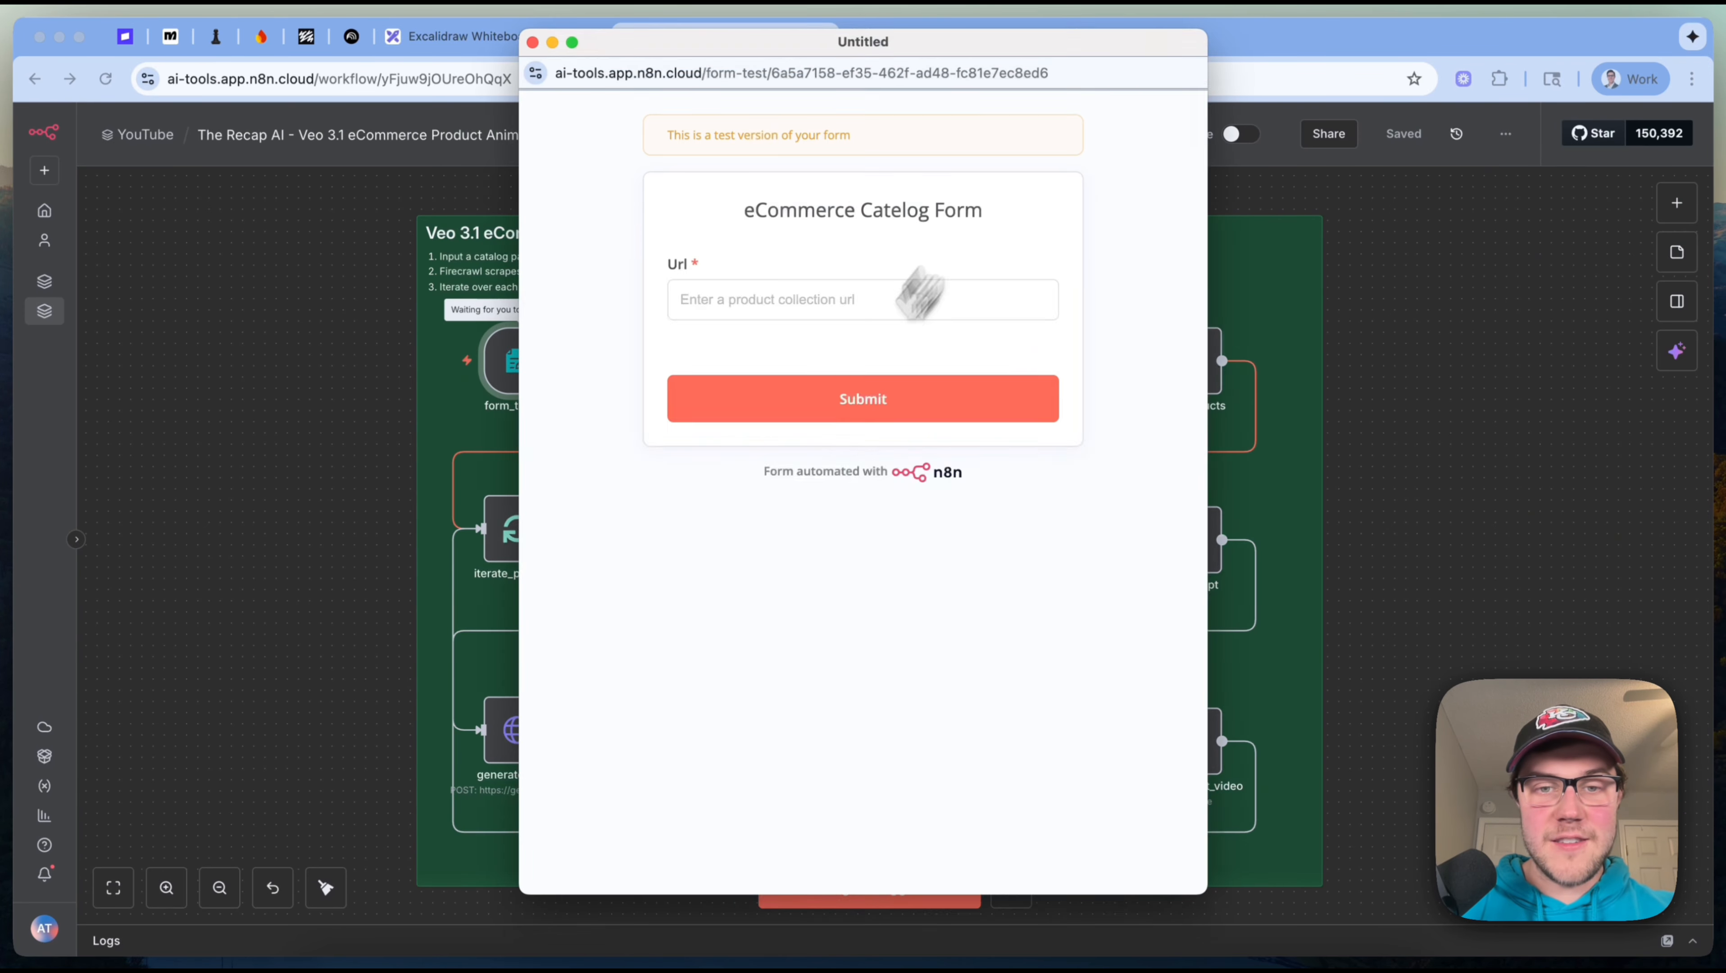
click(855, 310)
key(super+v)
click(851, 398)
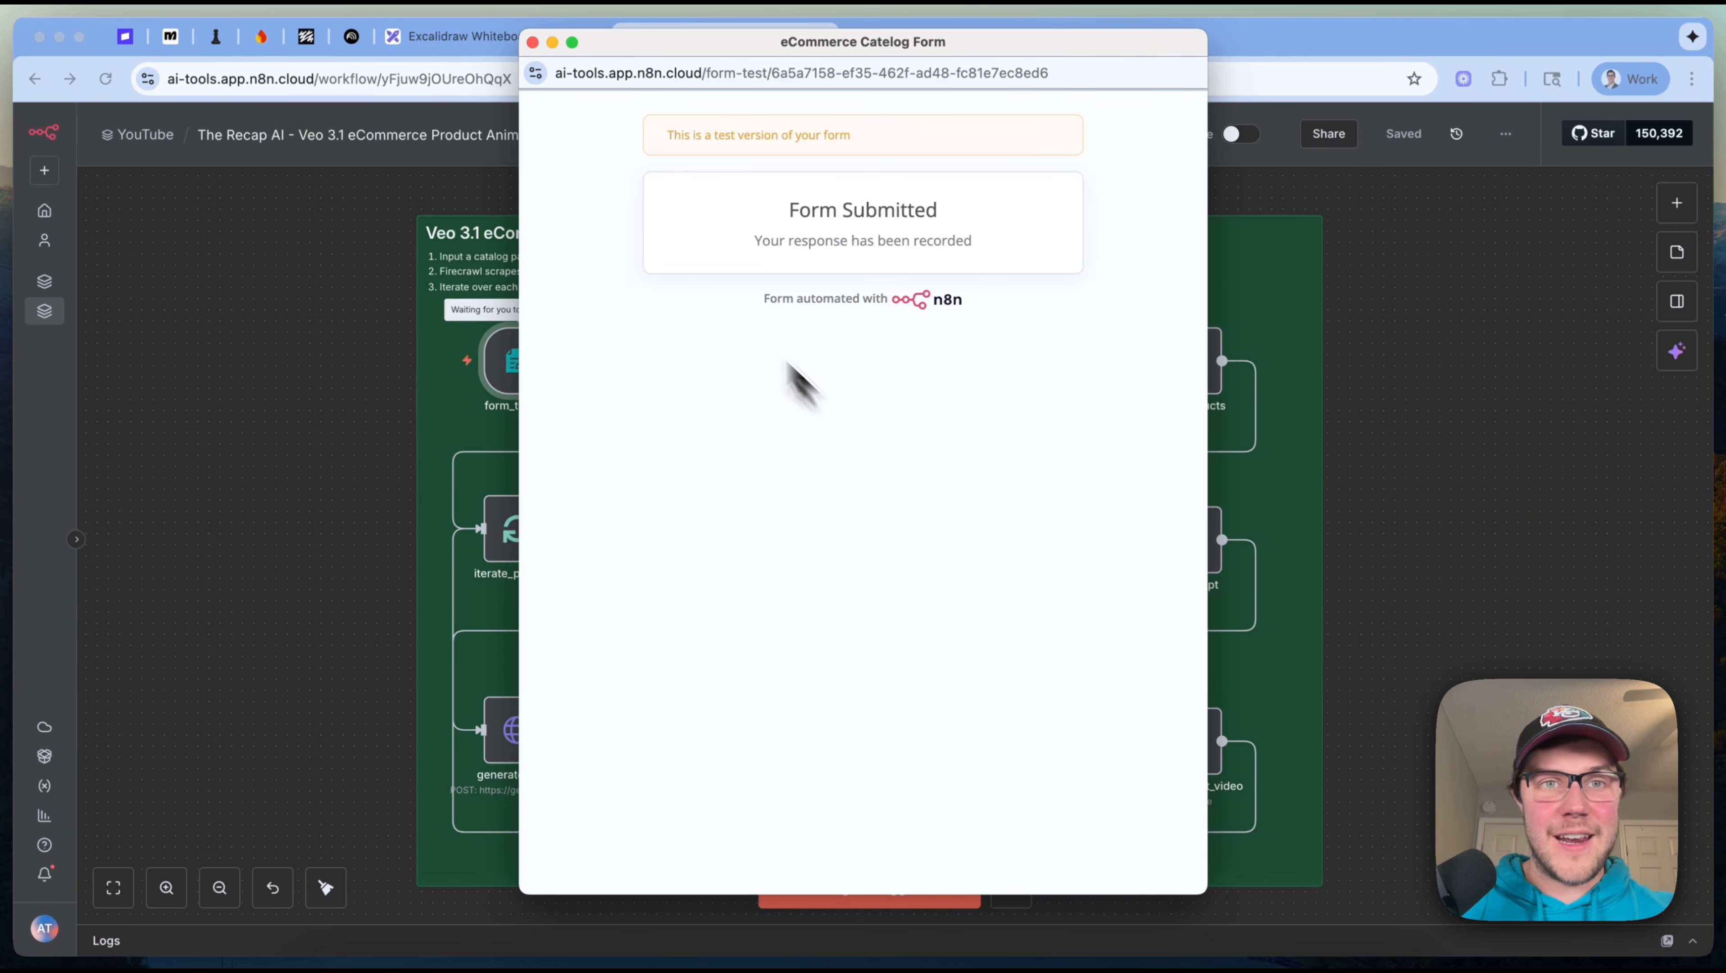
click(532, 42)
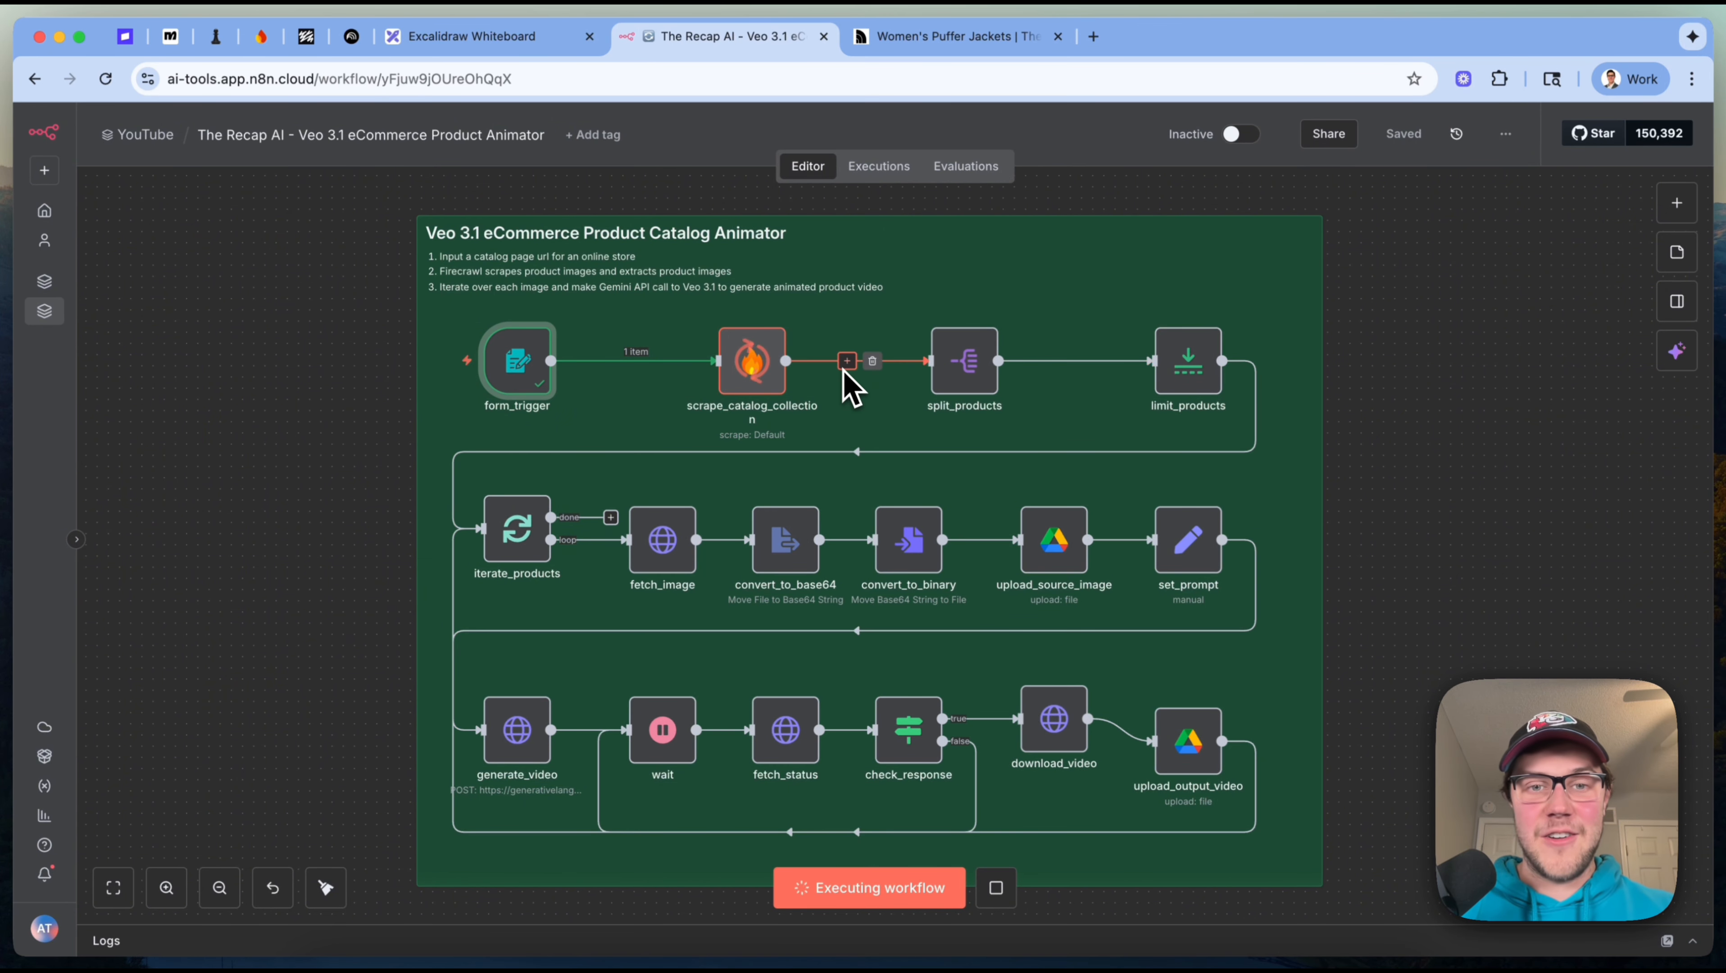
Inspect the scrape_catalog_collection node, highlighting the catalog URL in its input, and return to the canvas.
double_click(749, 386)
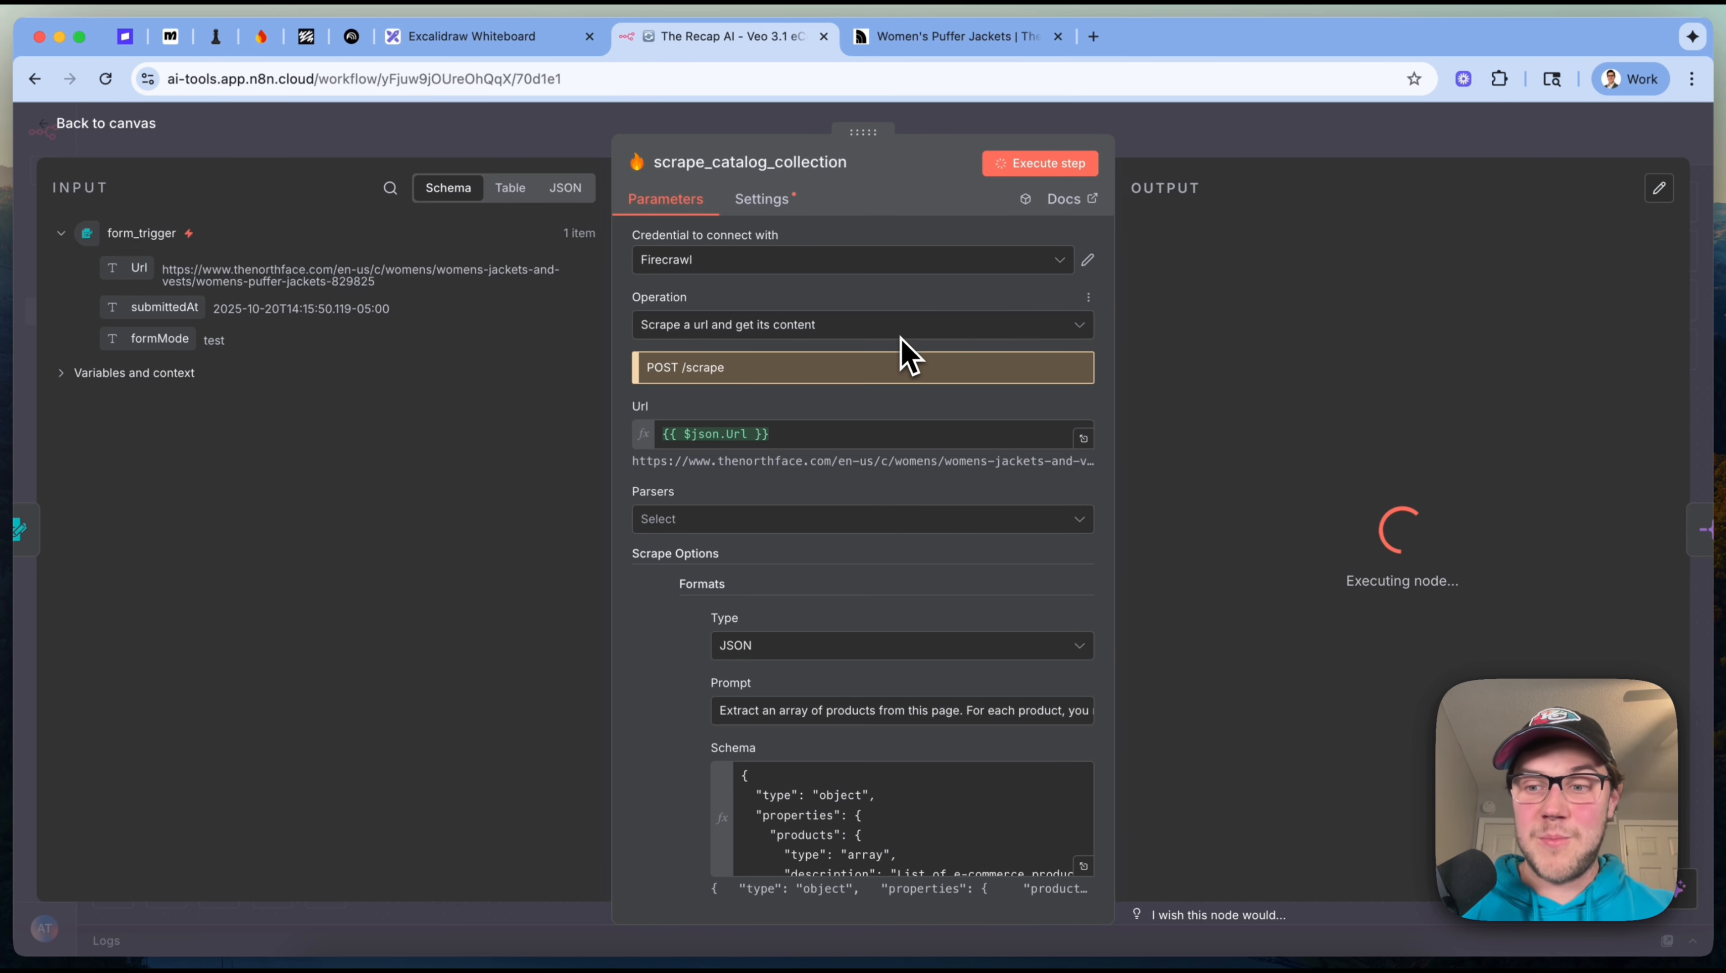
triple_click(349, 276)
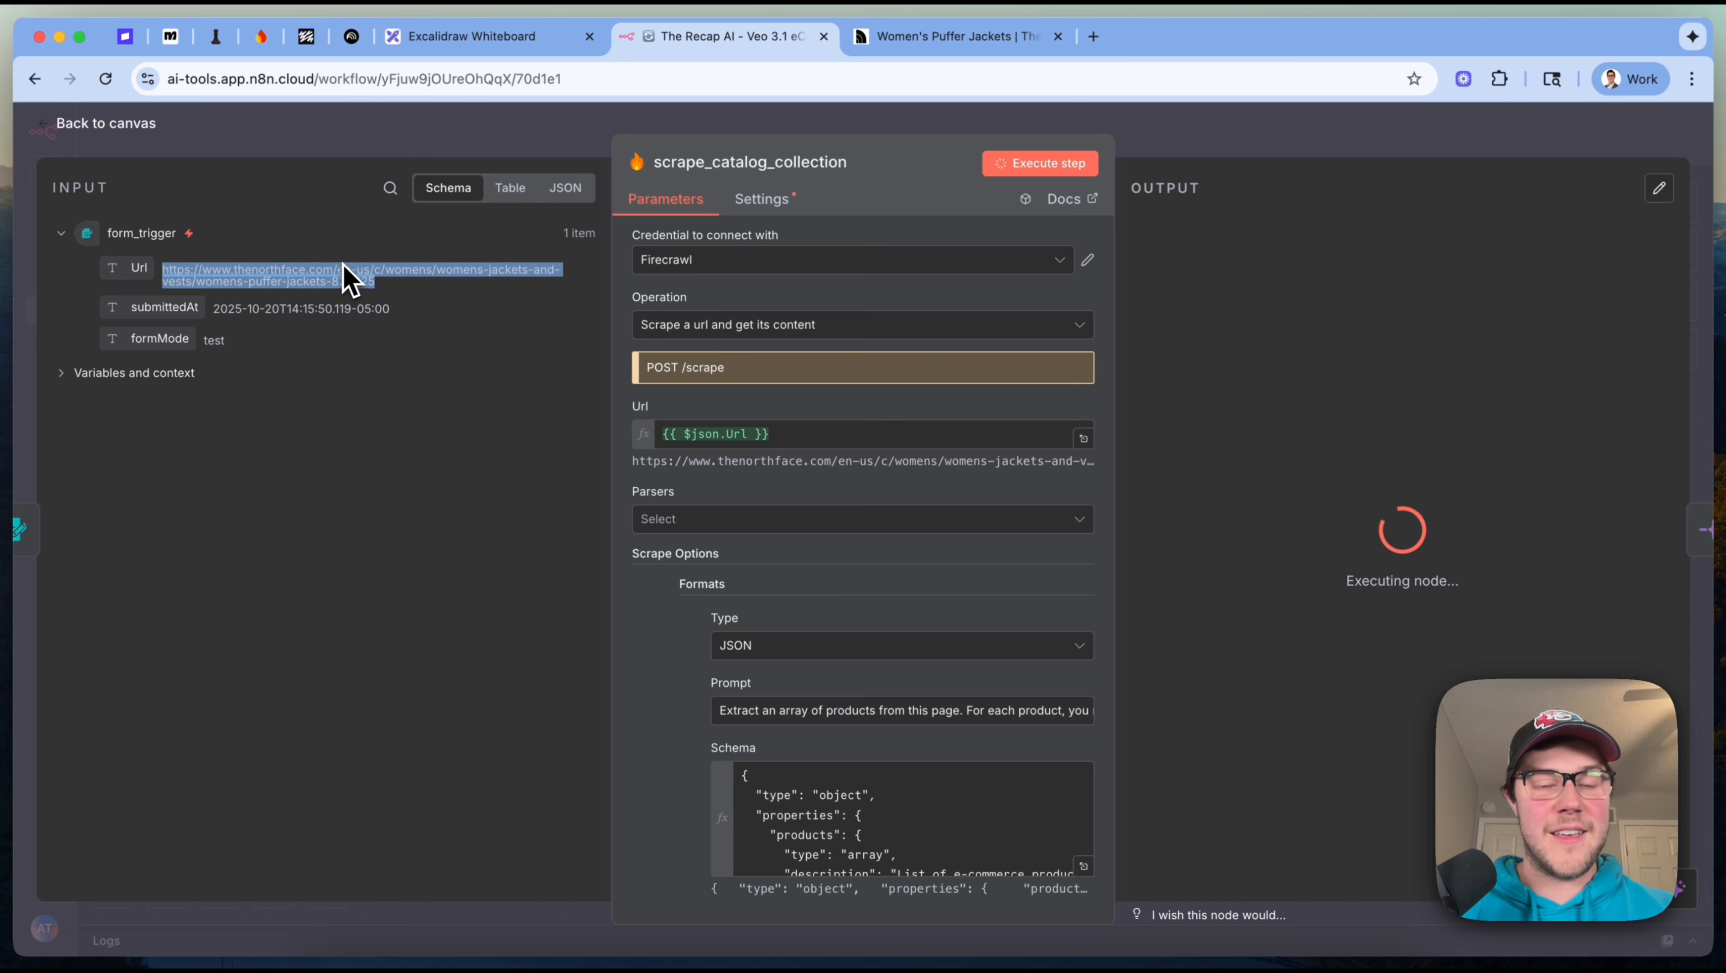
click(320, 300)
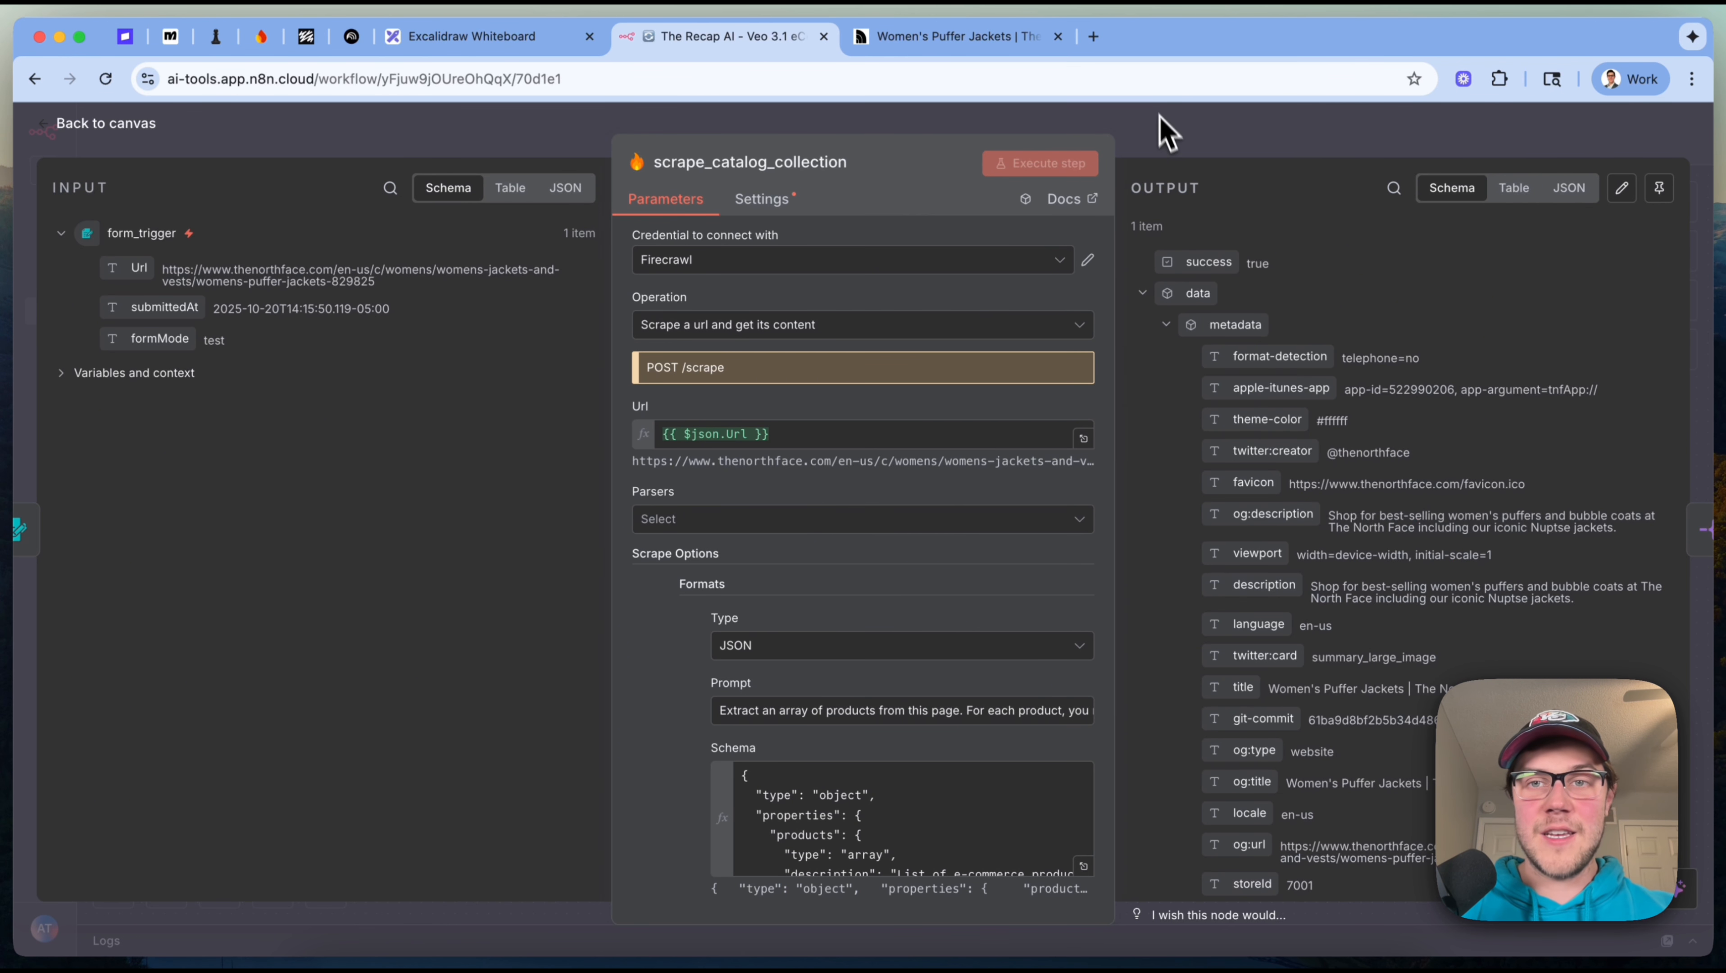
click(1170, 146)
Search the node library for "fire" to locate the Firecrawl node.
key(Tab)
text(fire)
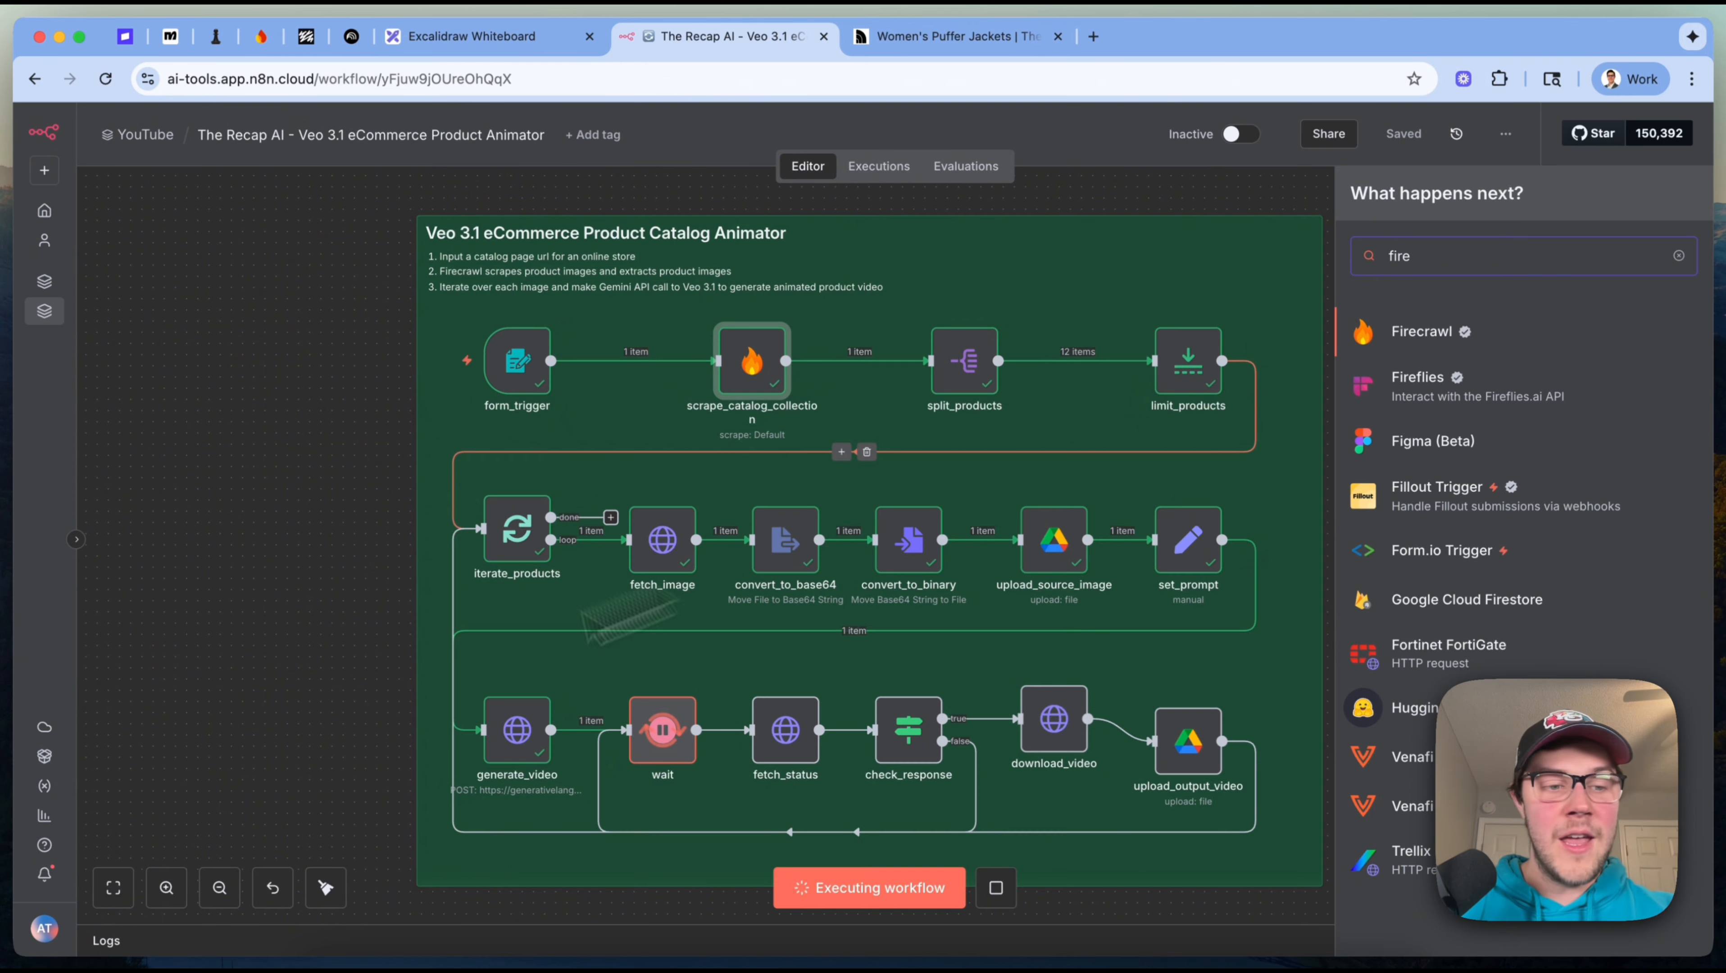
click(44, 928)
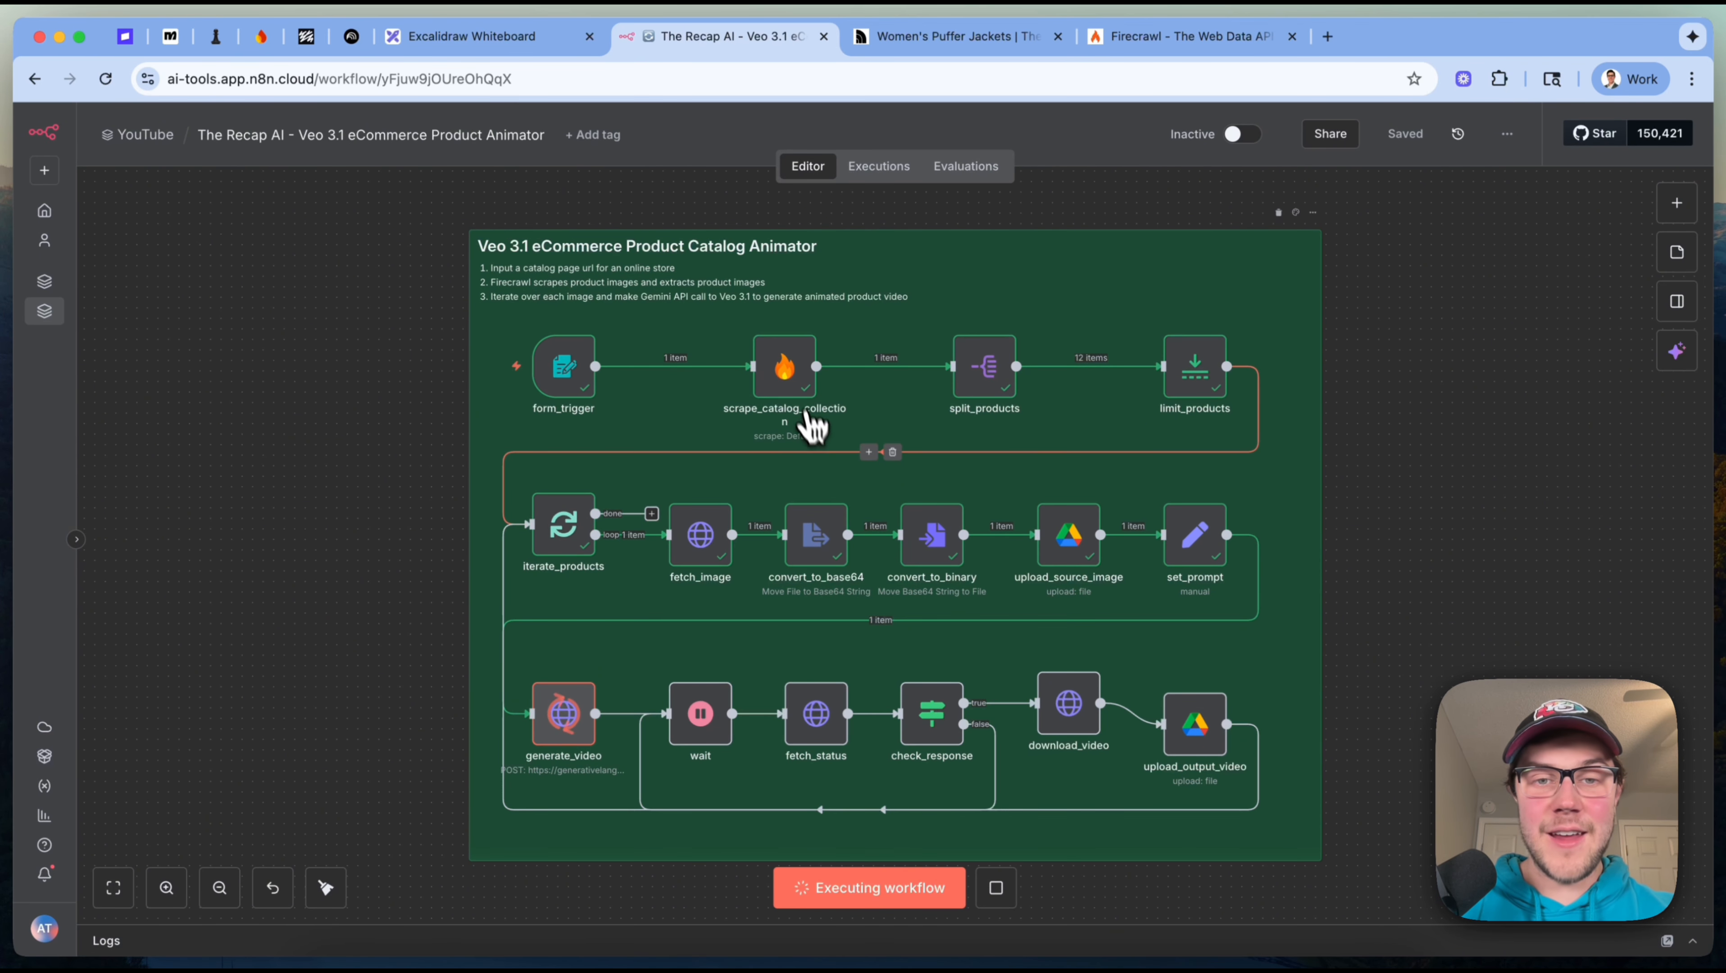
Reopen the scrape_catalog_collection node, look at the Firecrawl homepage, and return to the node's parameters.
double_click(795, 387)
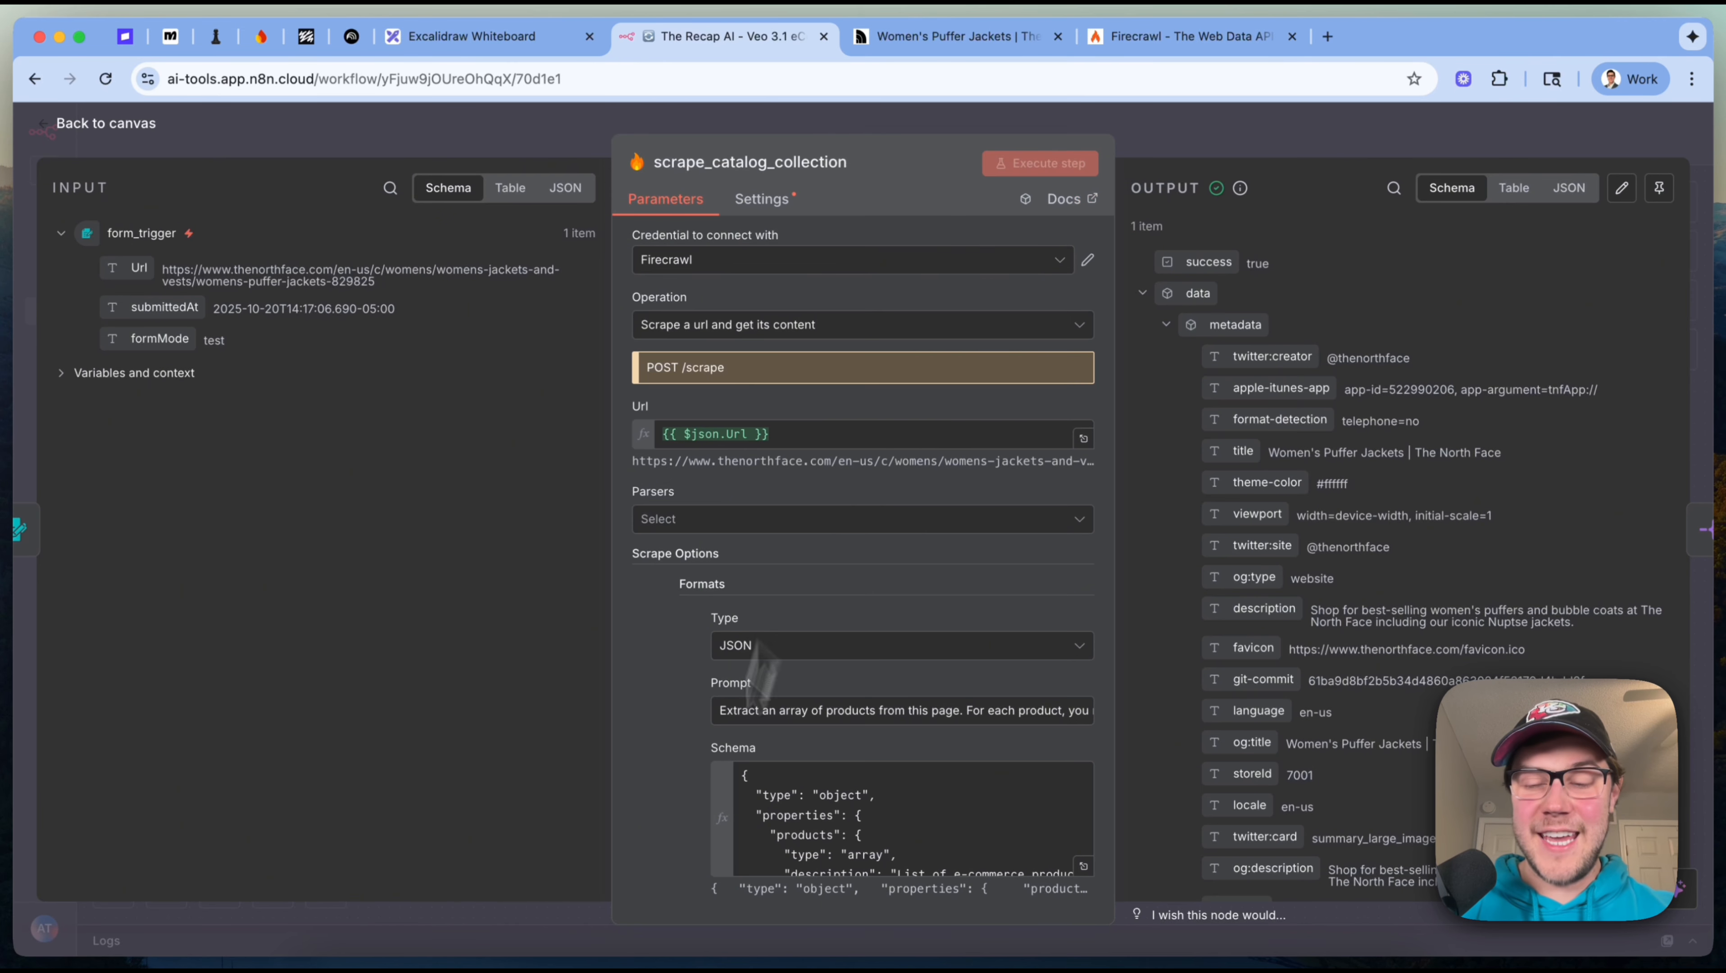
click(1128, 37)
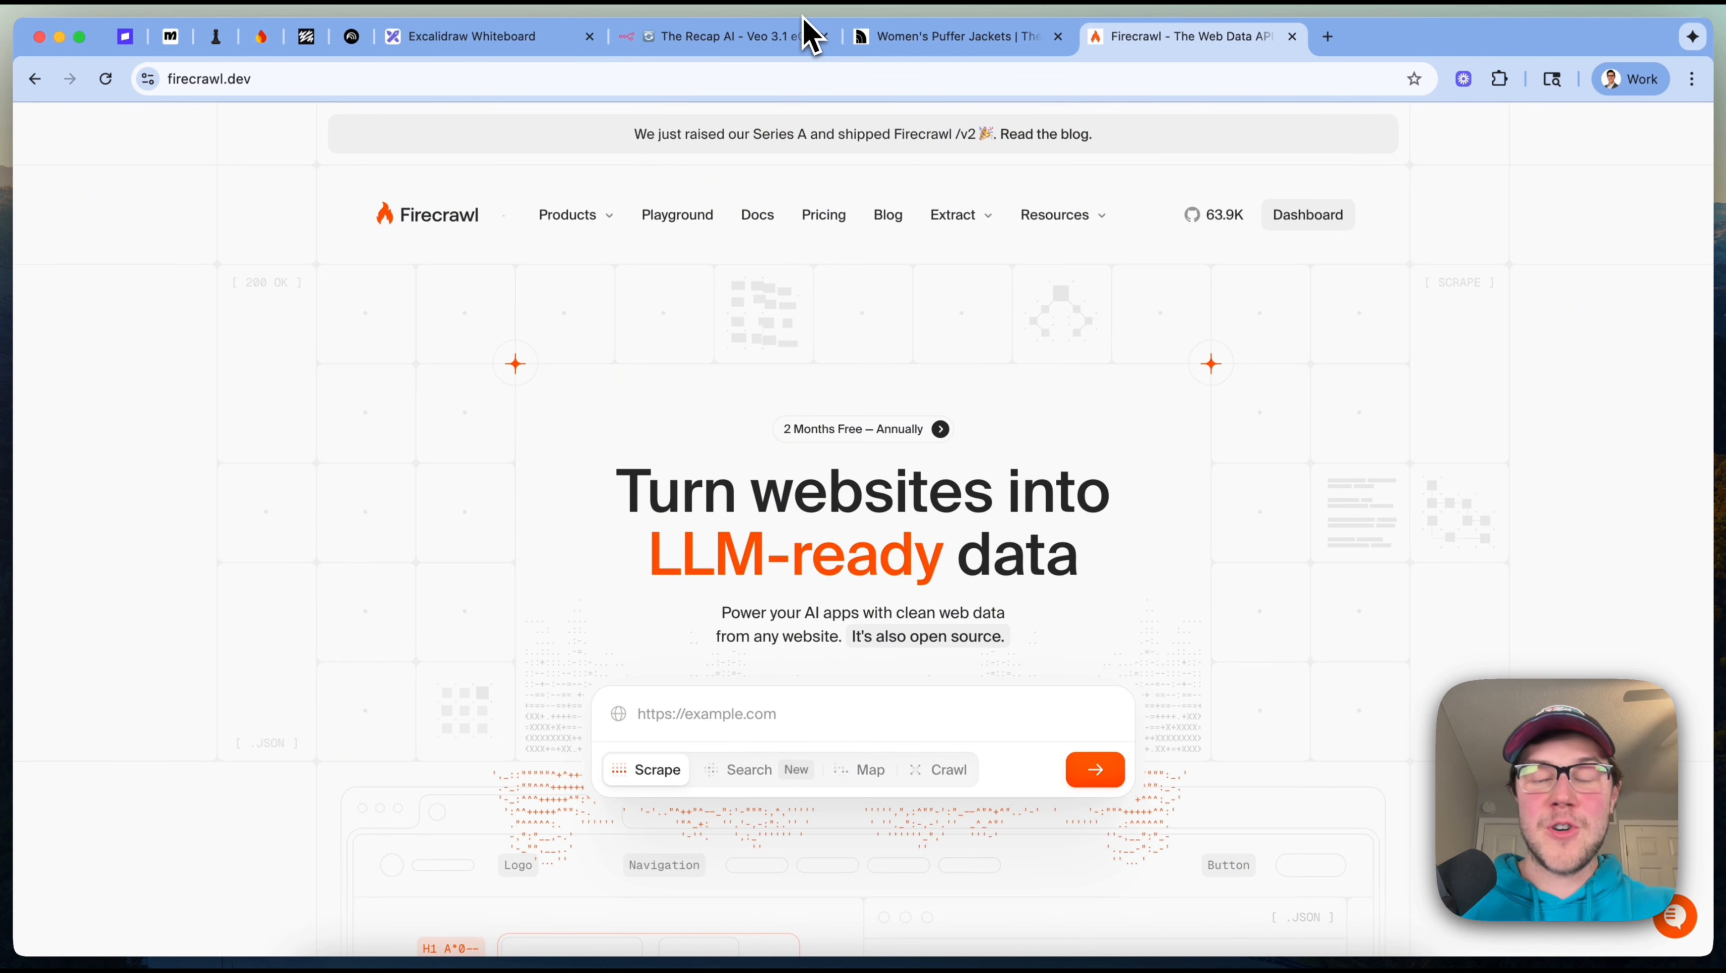
click(701, 37)
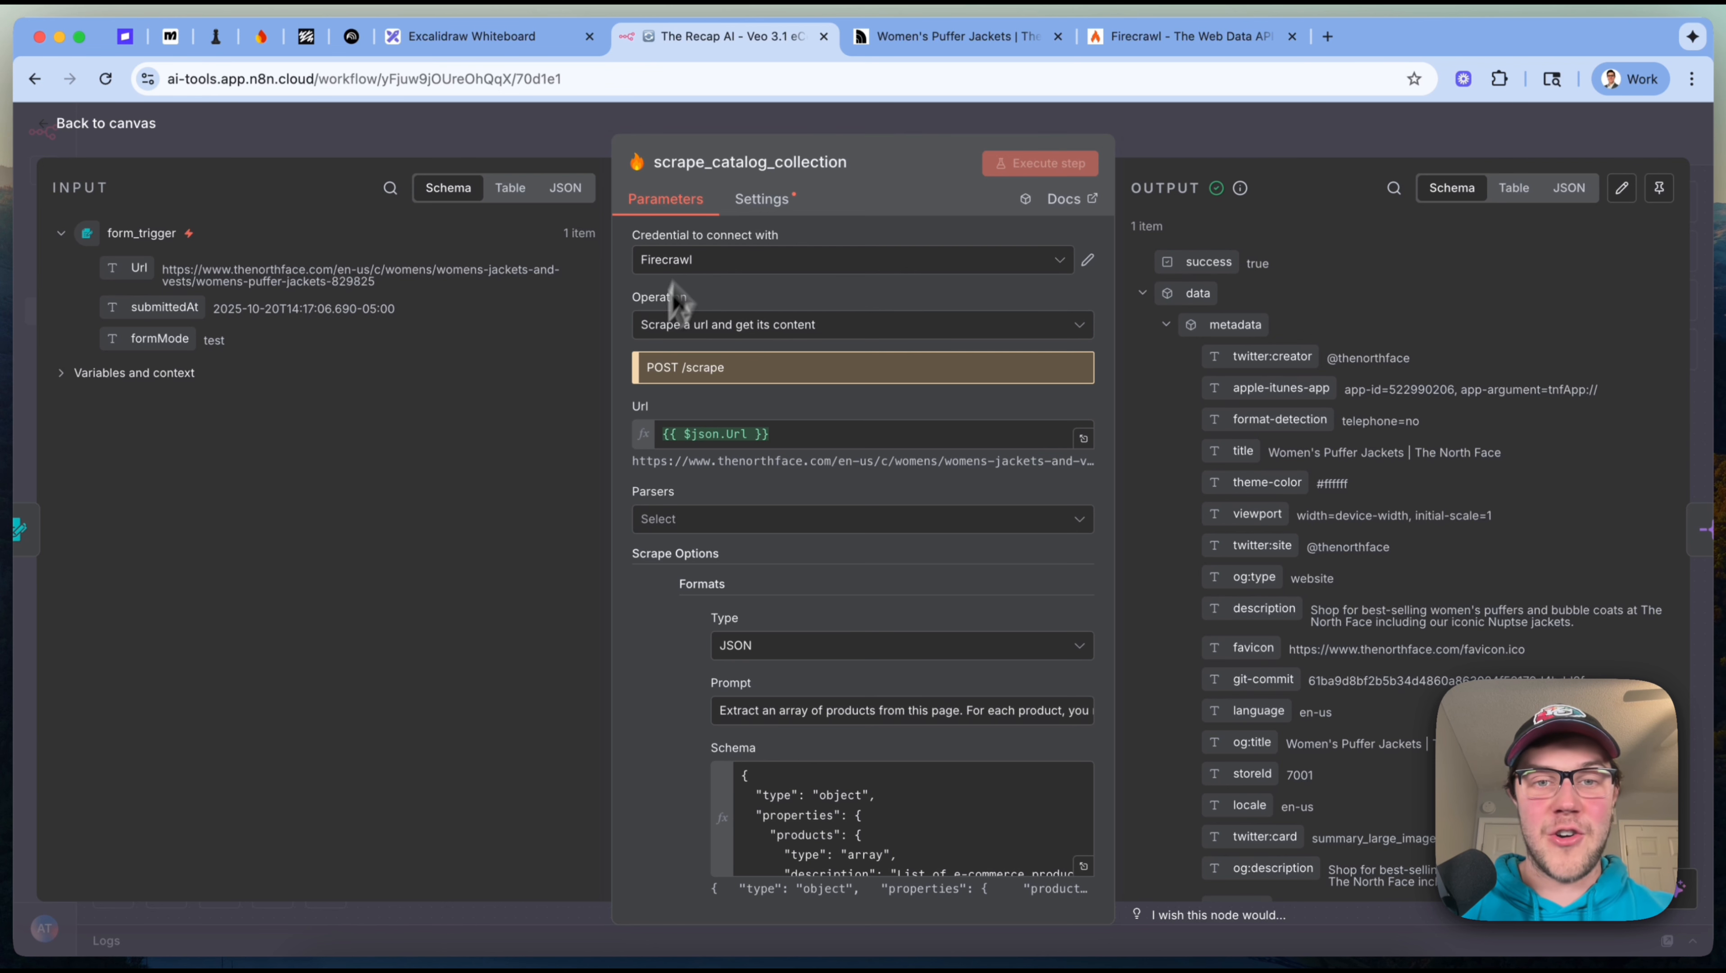
Open a new Firecrawl API credential for the scrape node and go to its API Key field.
click(776, 269)
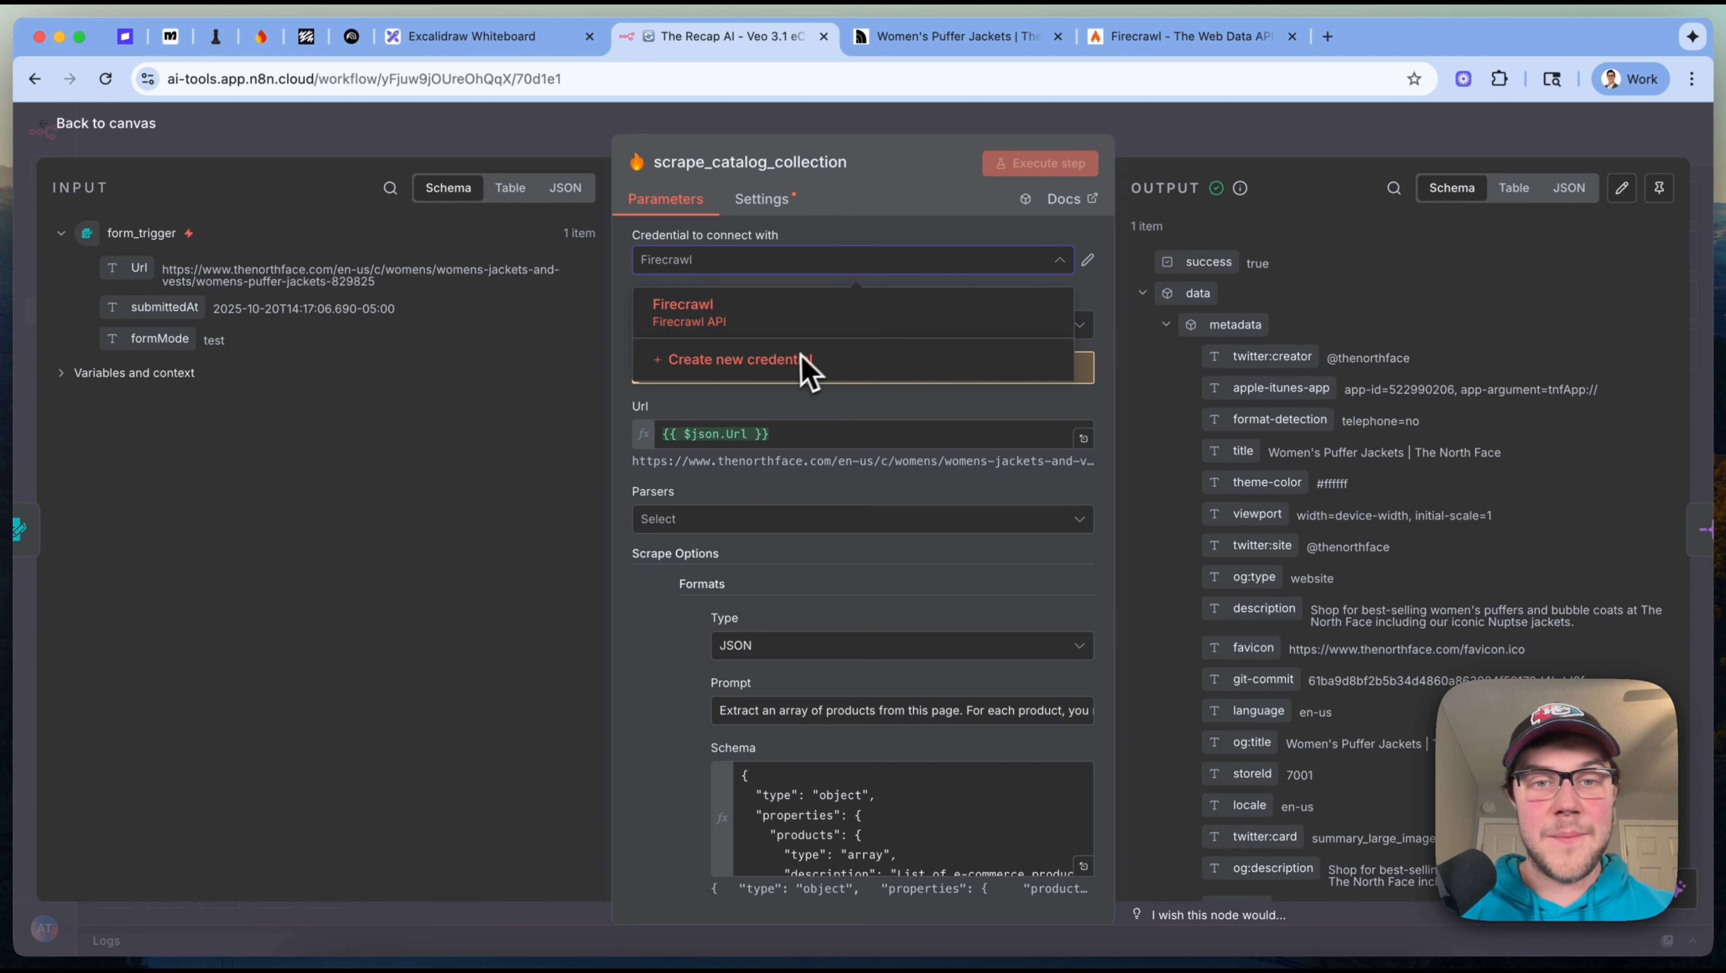
click(715, 361)
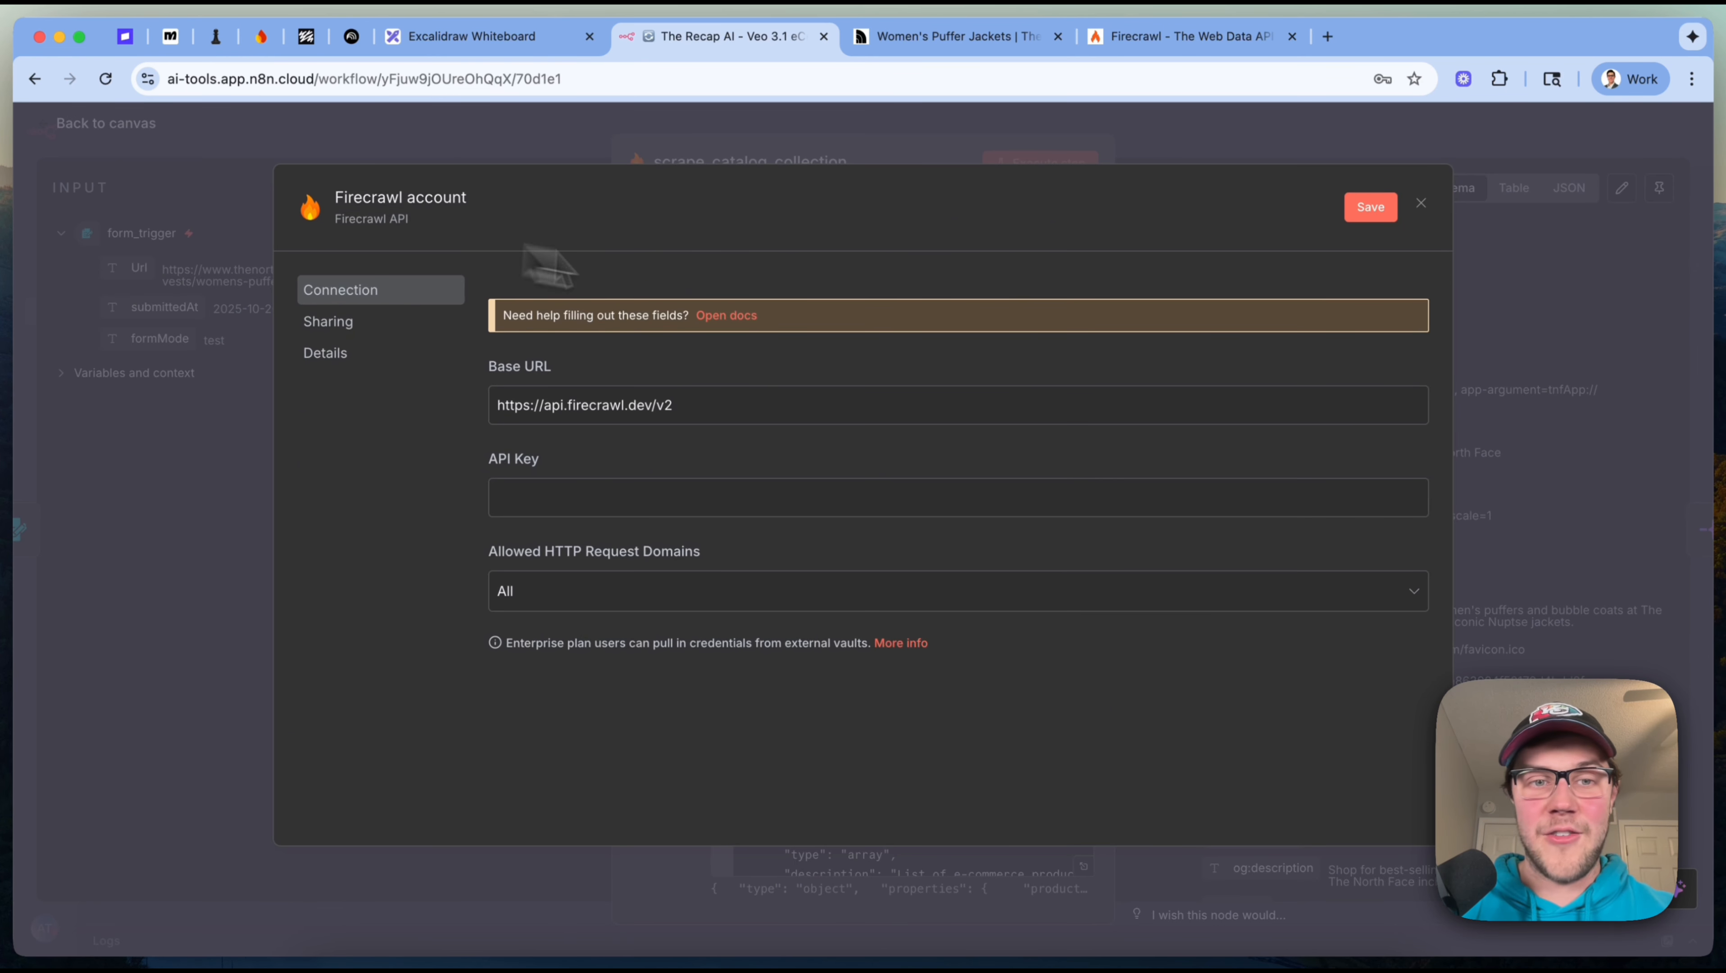
click(636, 501)
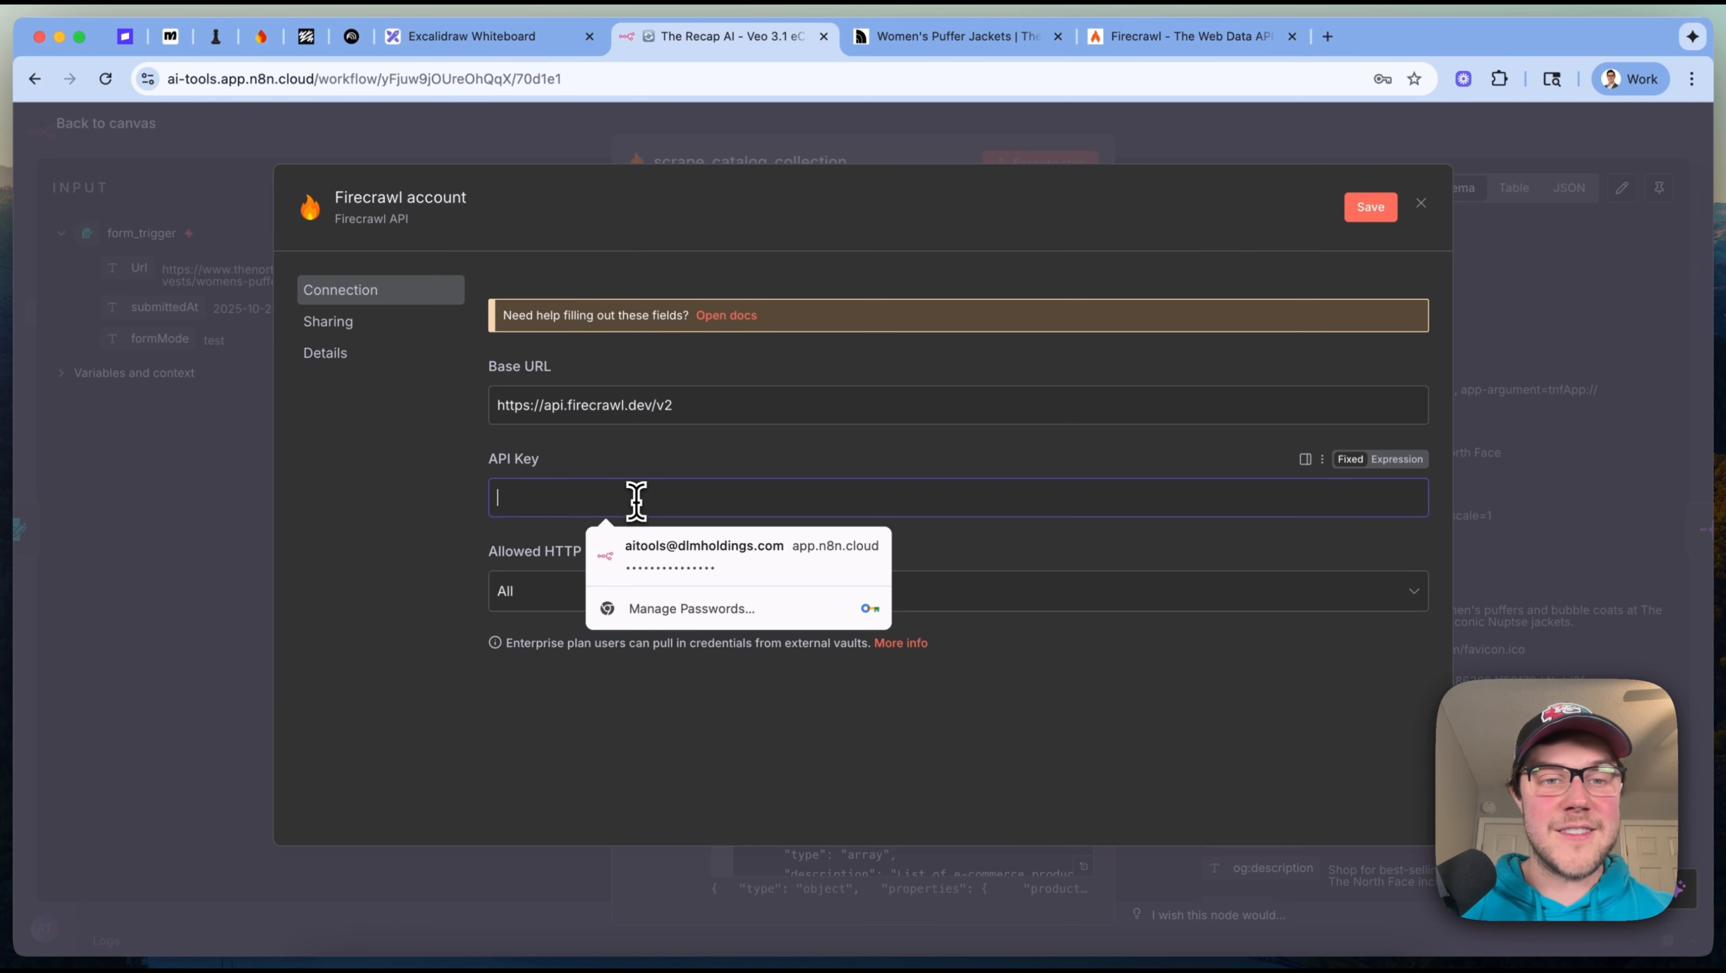
Locate the API key section on the Firecrawl dashboard, return to n8n, and close the new credential without saving.
click(1174, 41)
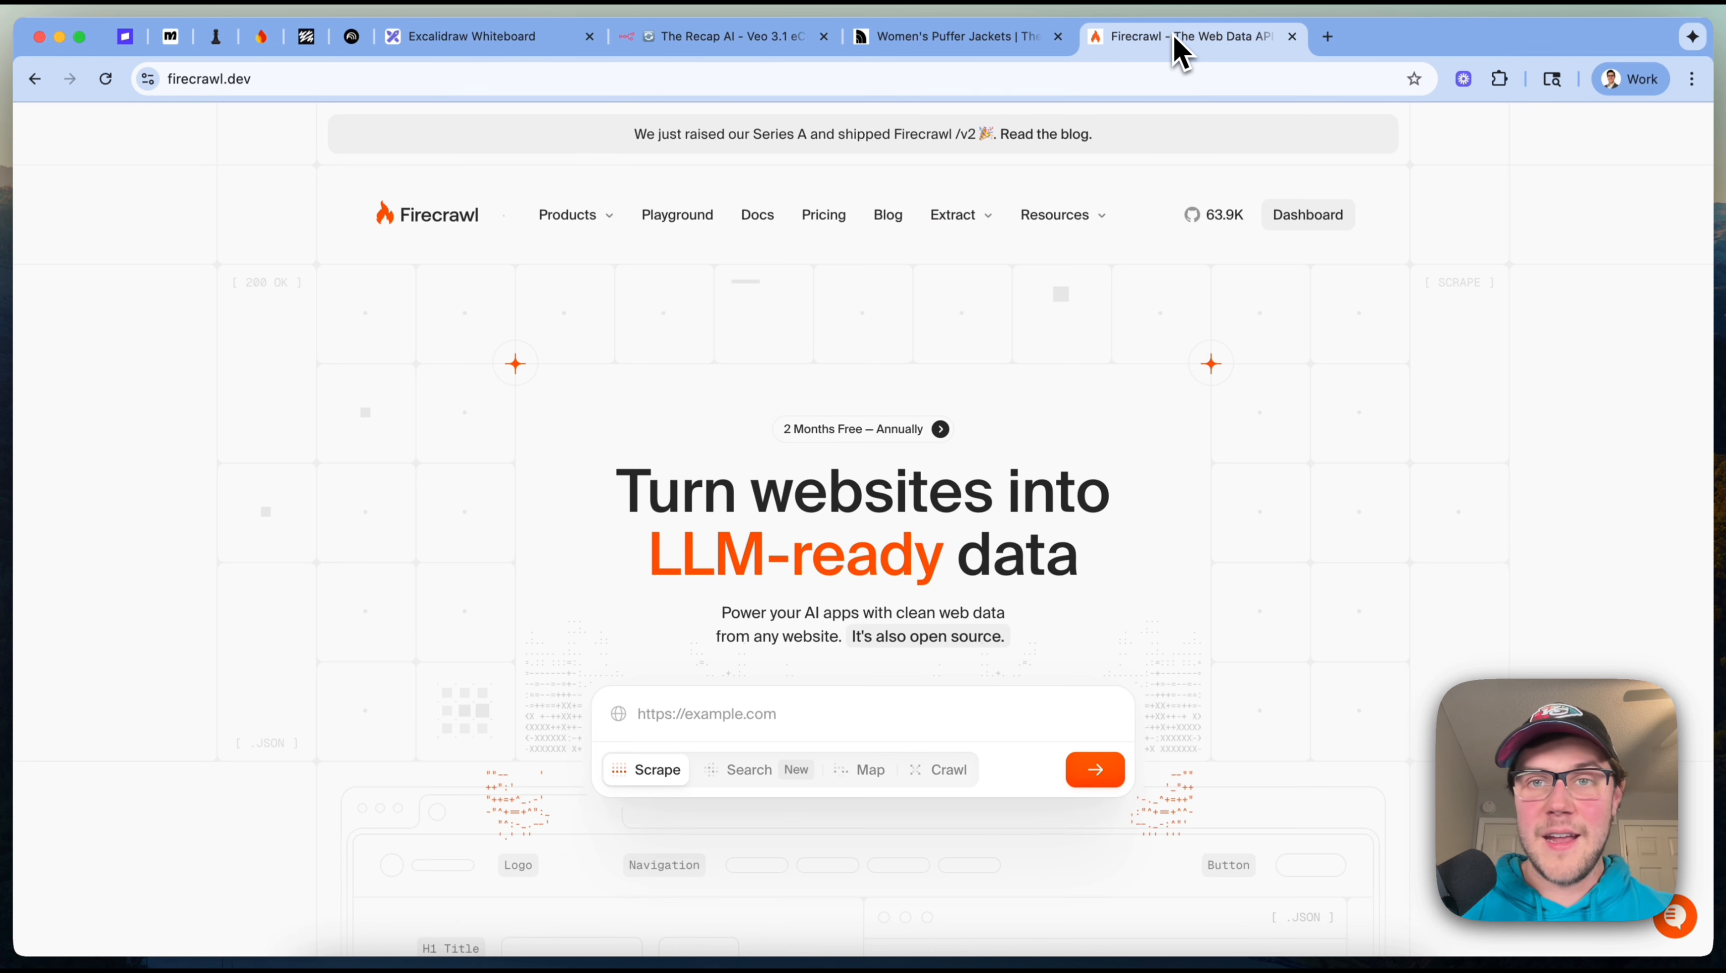
click(1322, 242)
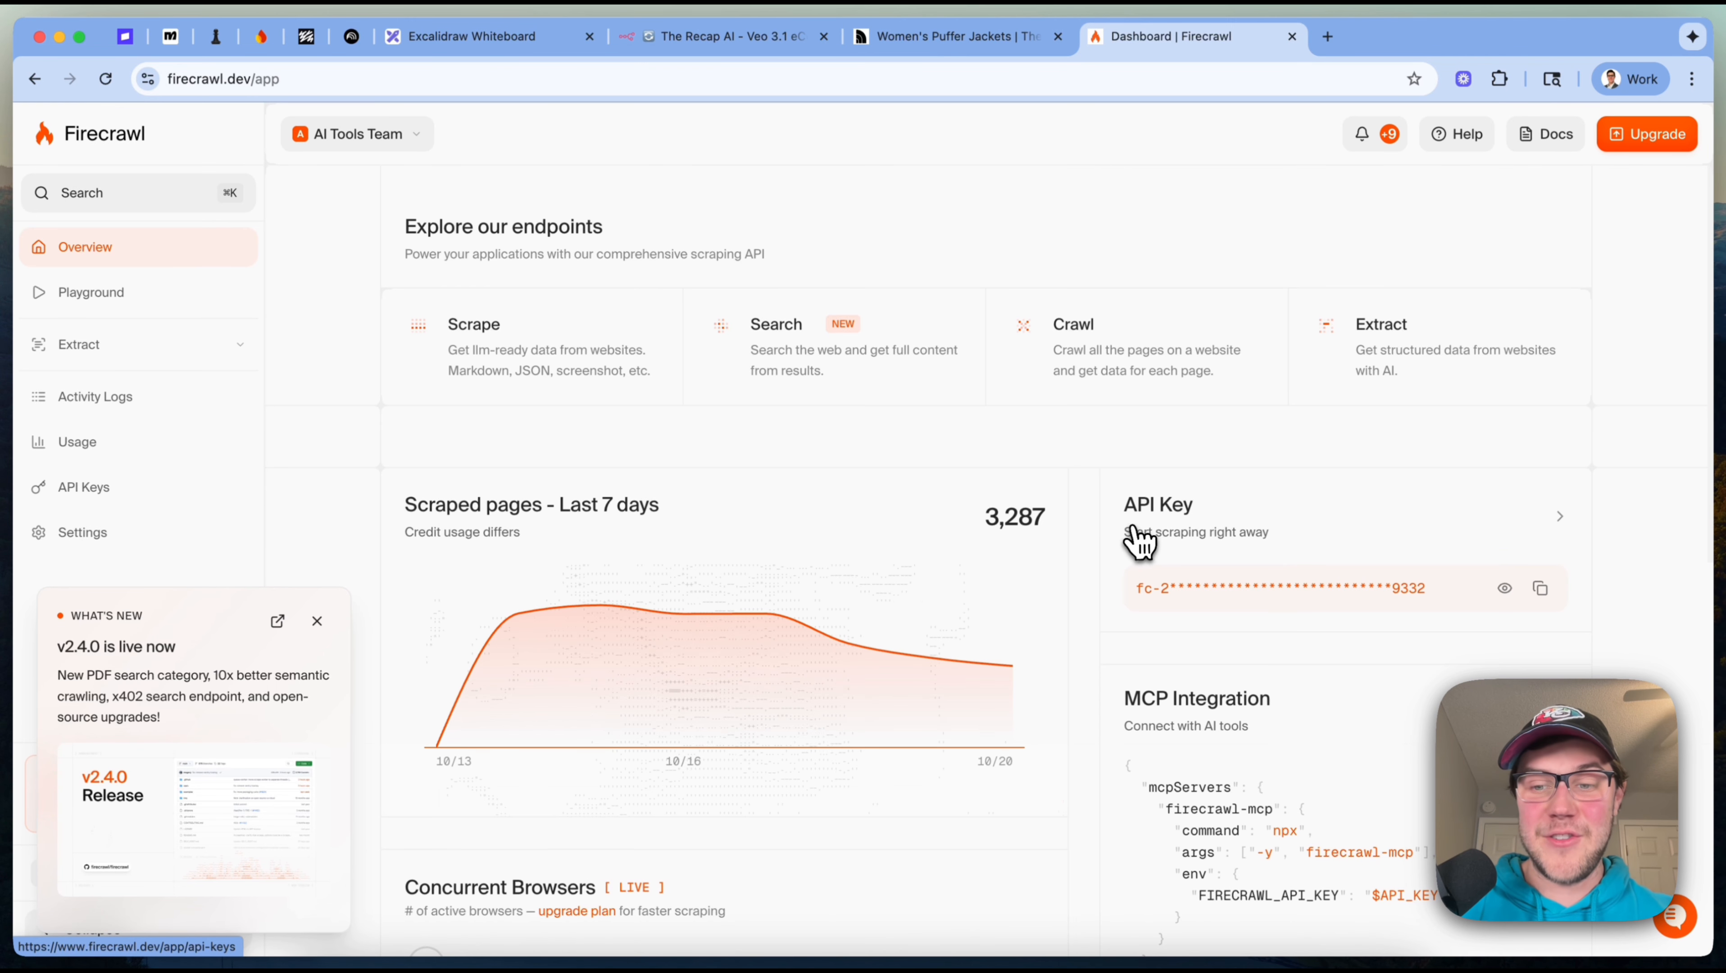
click(722, 36)
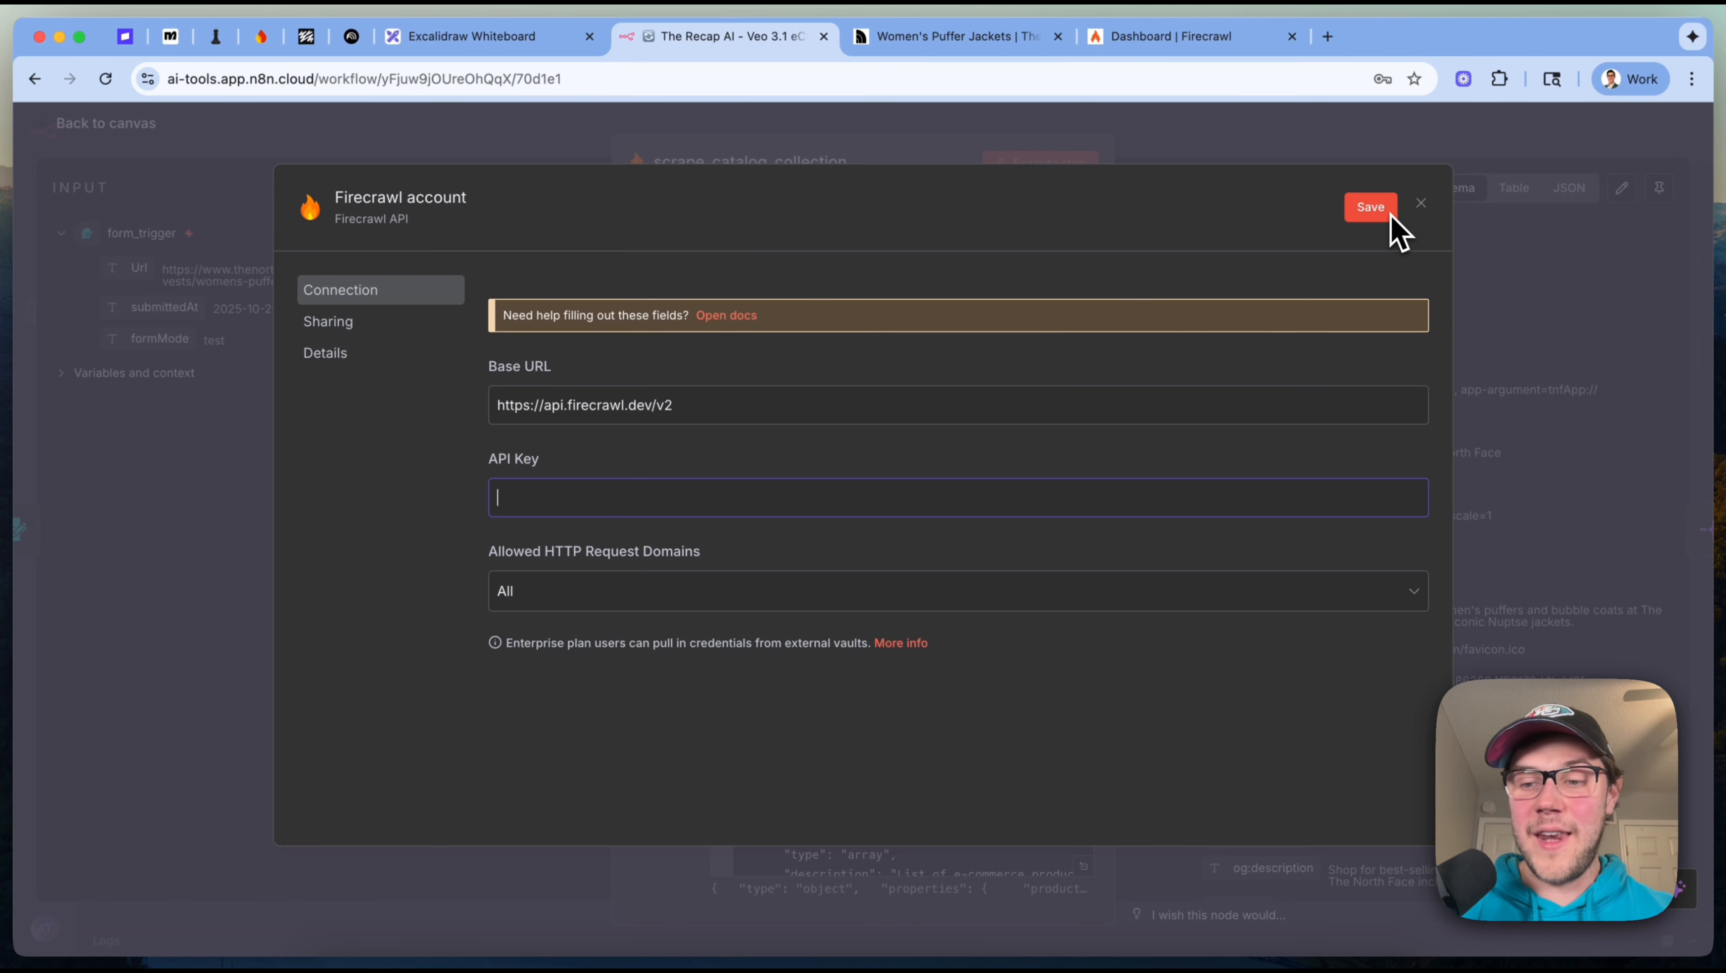
click(1420, 204)
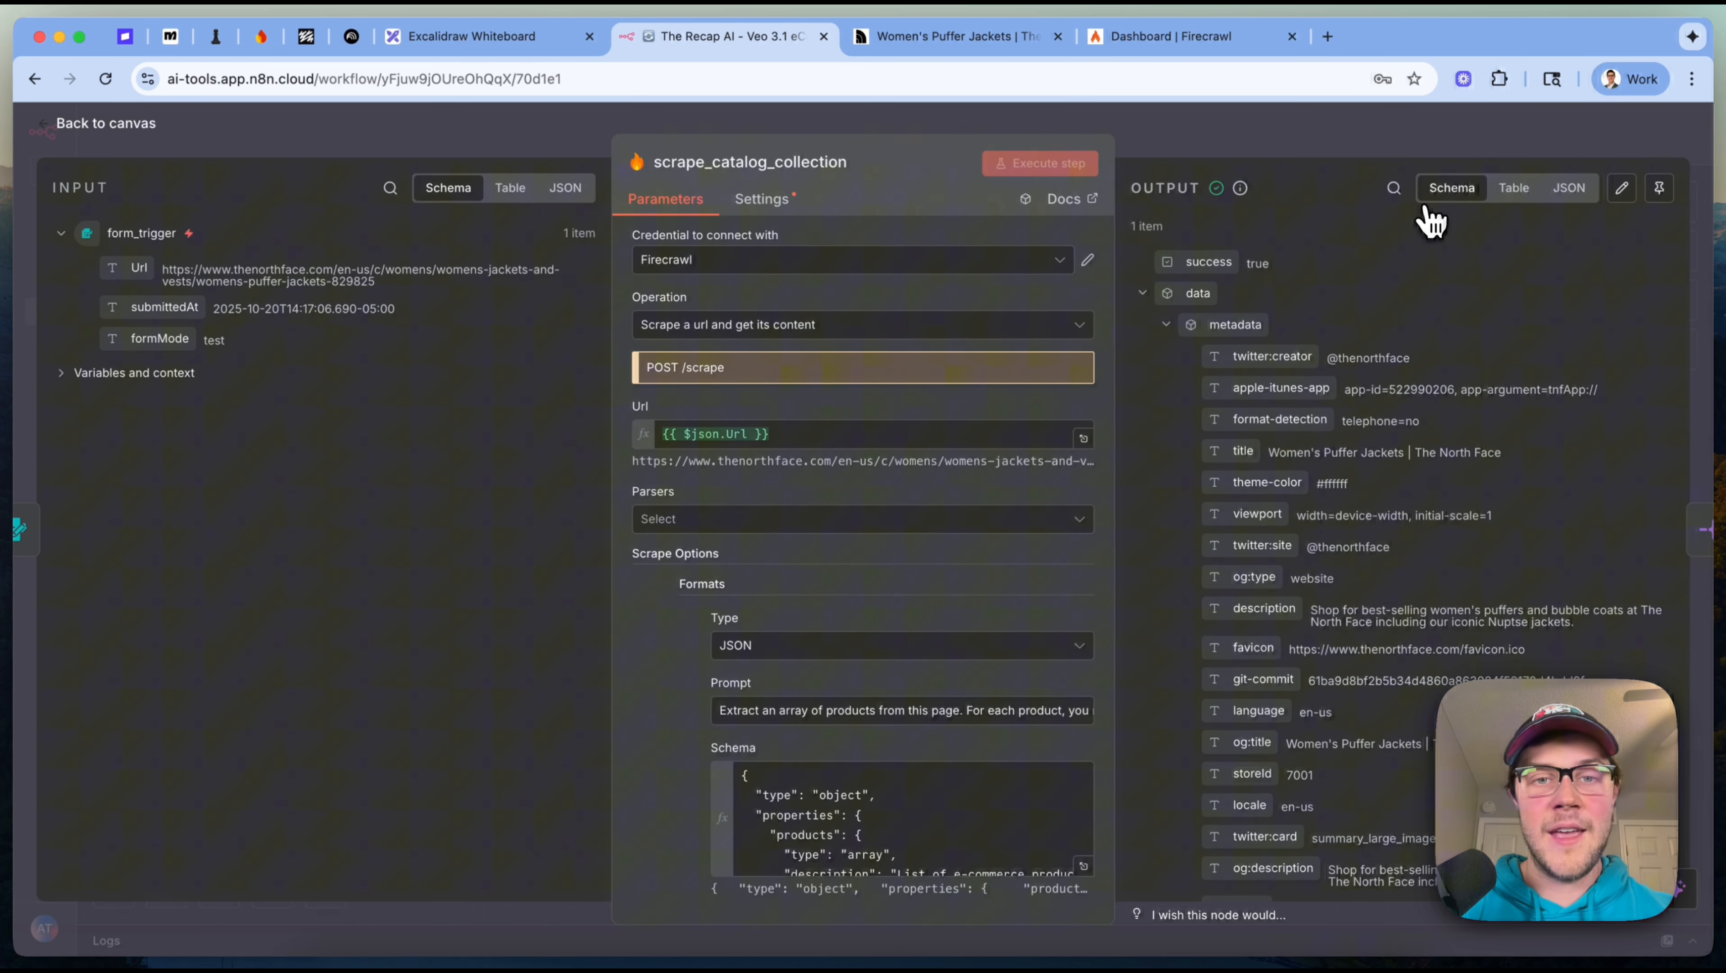
Review the scrape node's credential choices and its list of Firecrawl operations, leaving both selections as they are.
click(980, 264)
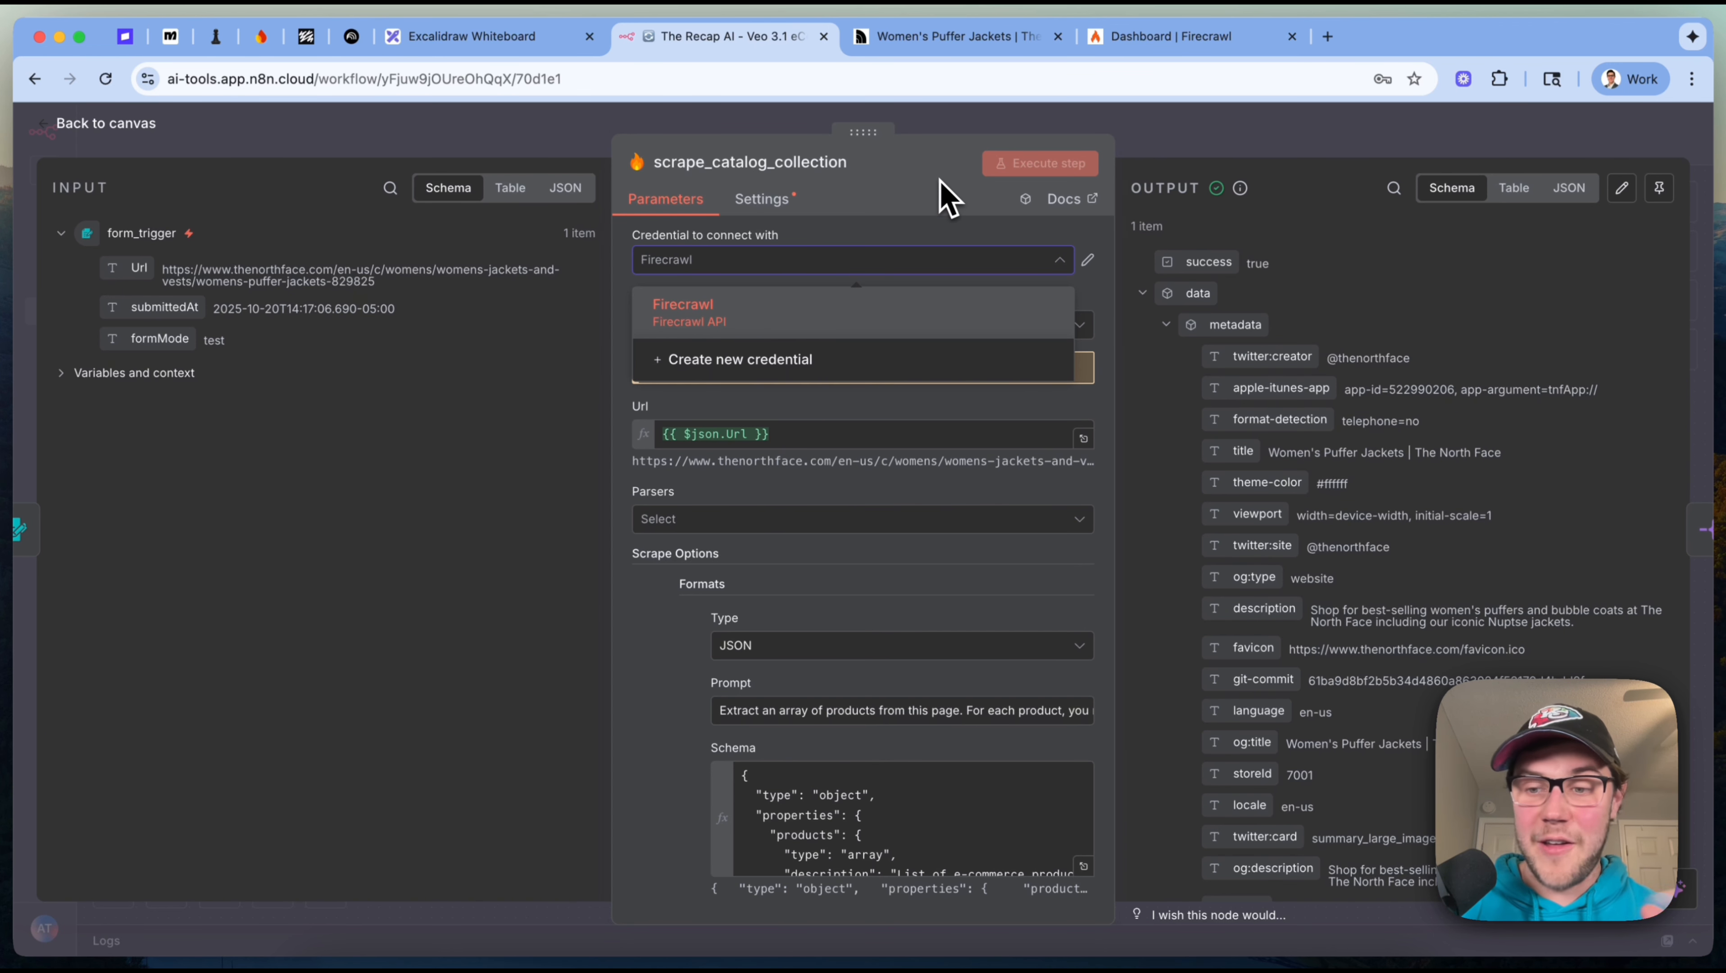
click(947, 198)
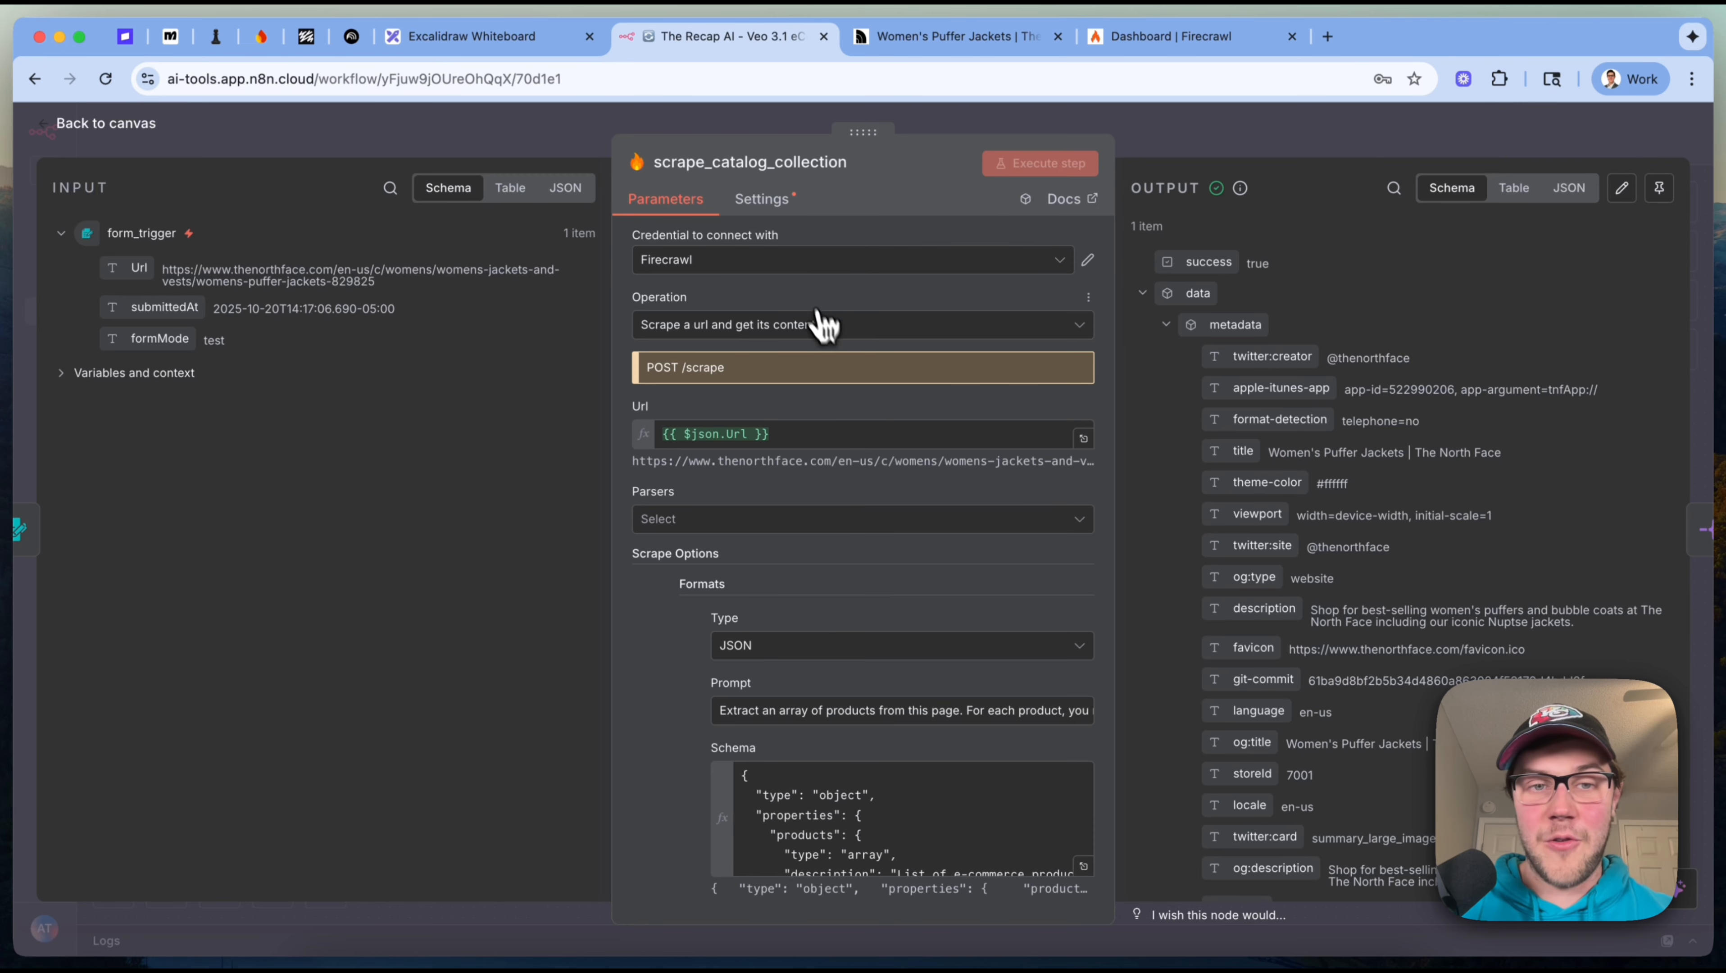
click(834, 328)
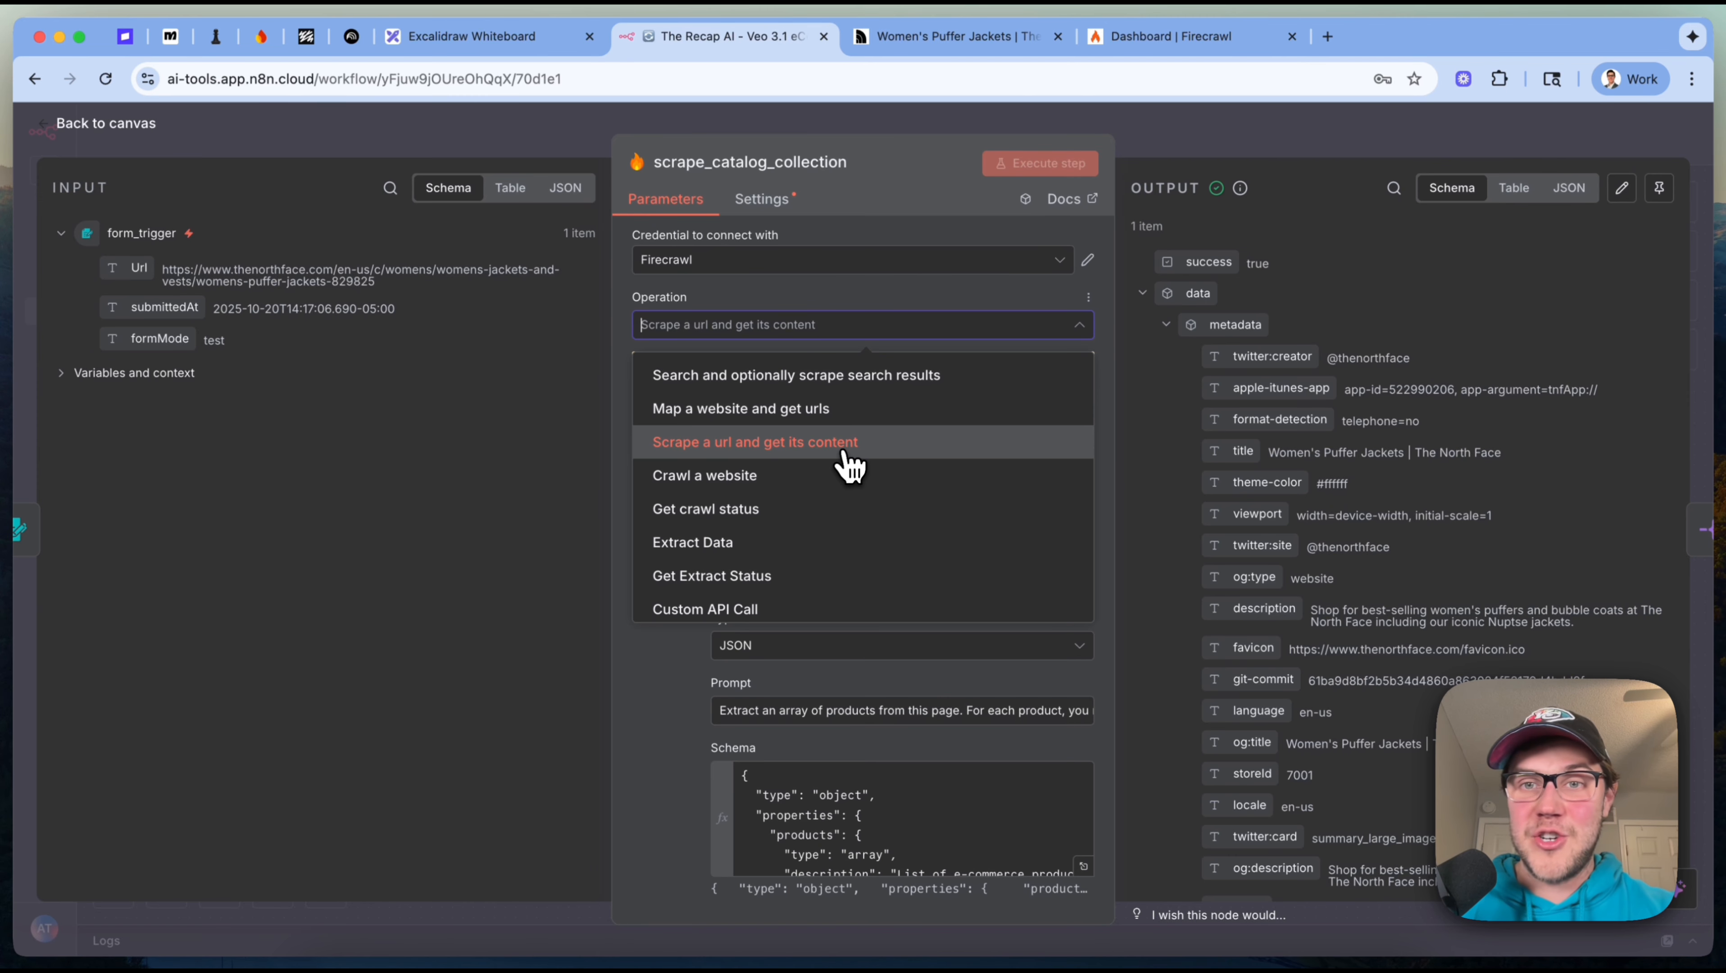
click(1285, 231)
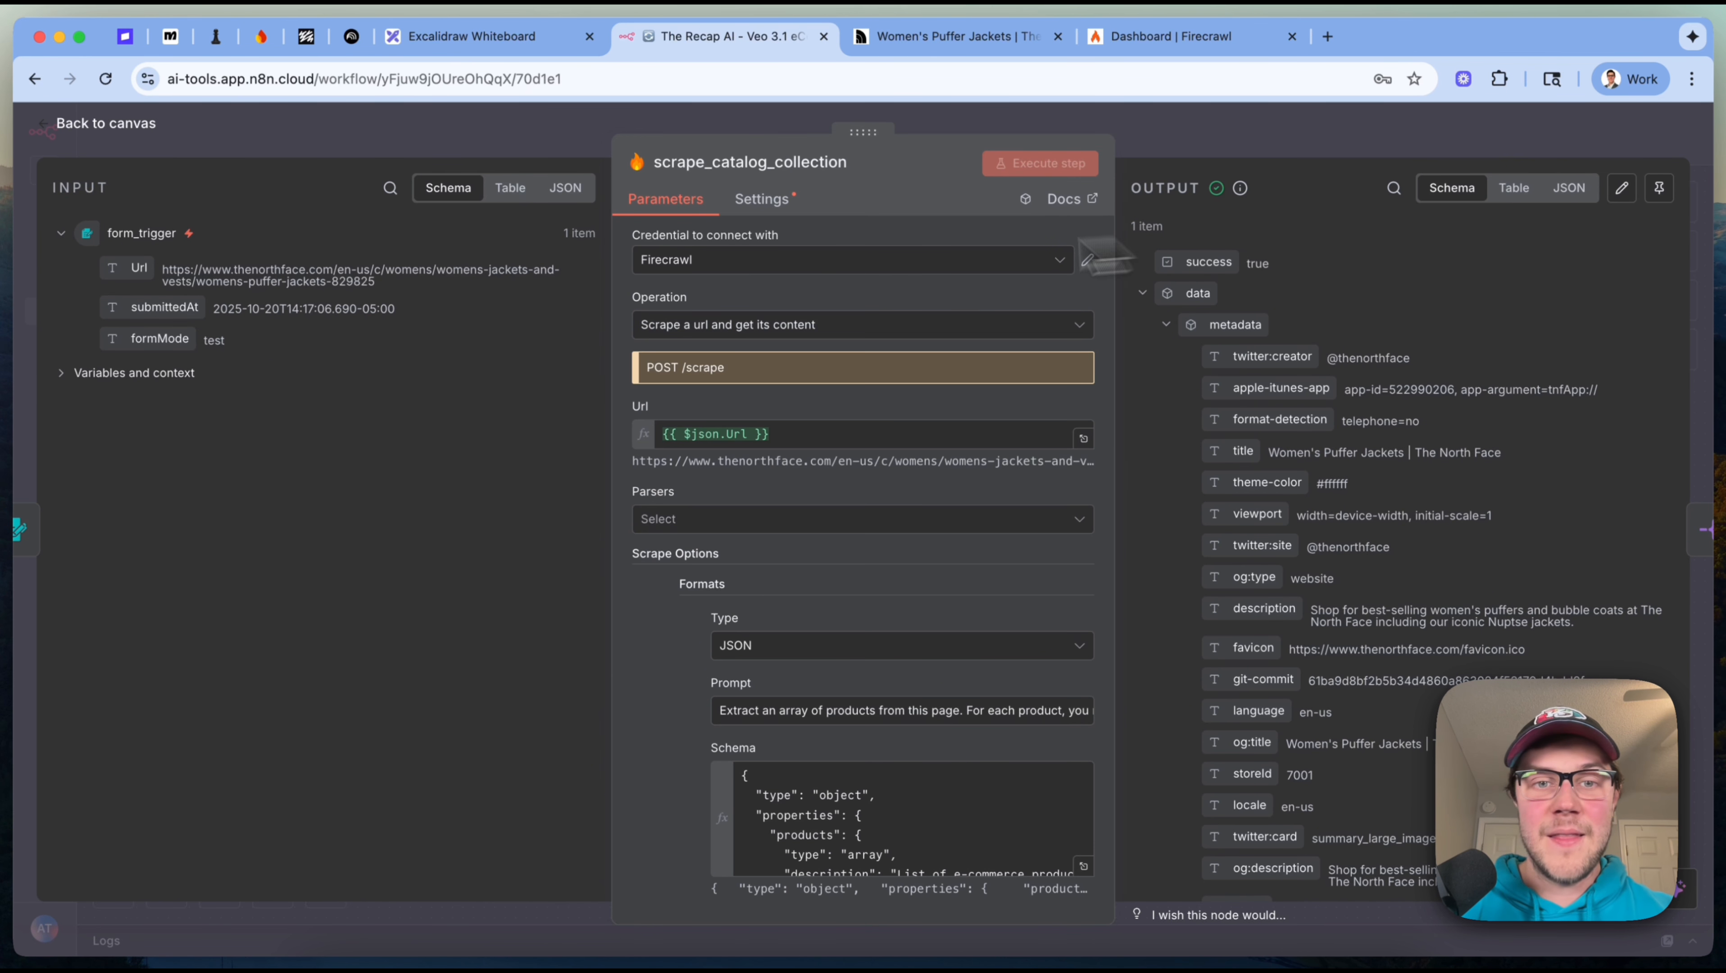
Search the web for "firecrawl scrape" in a new tab and open Firecrawl's Scrape documentation page.
click(1332, 41)
text(fire)
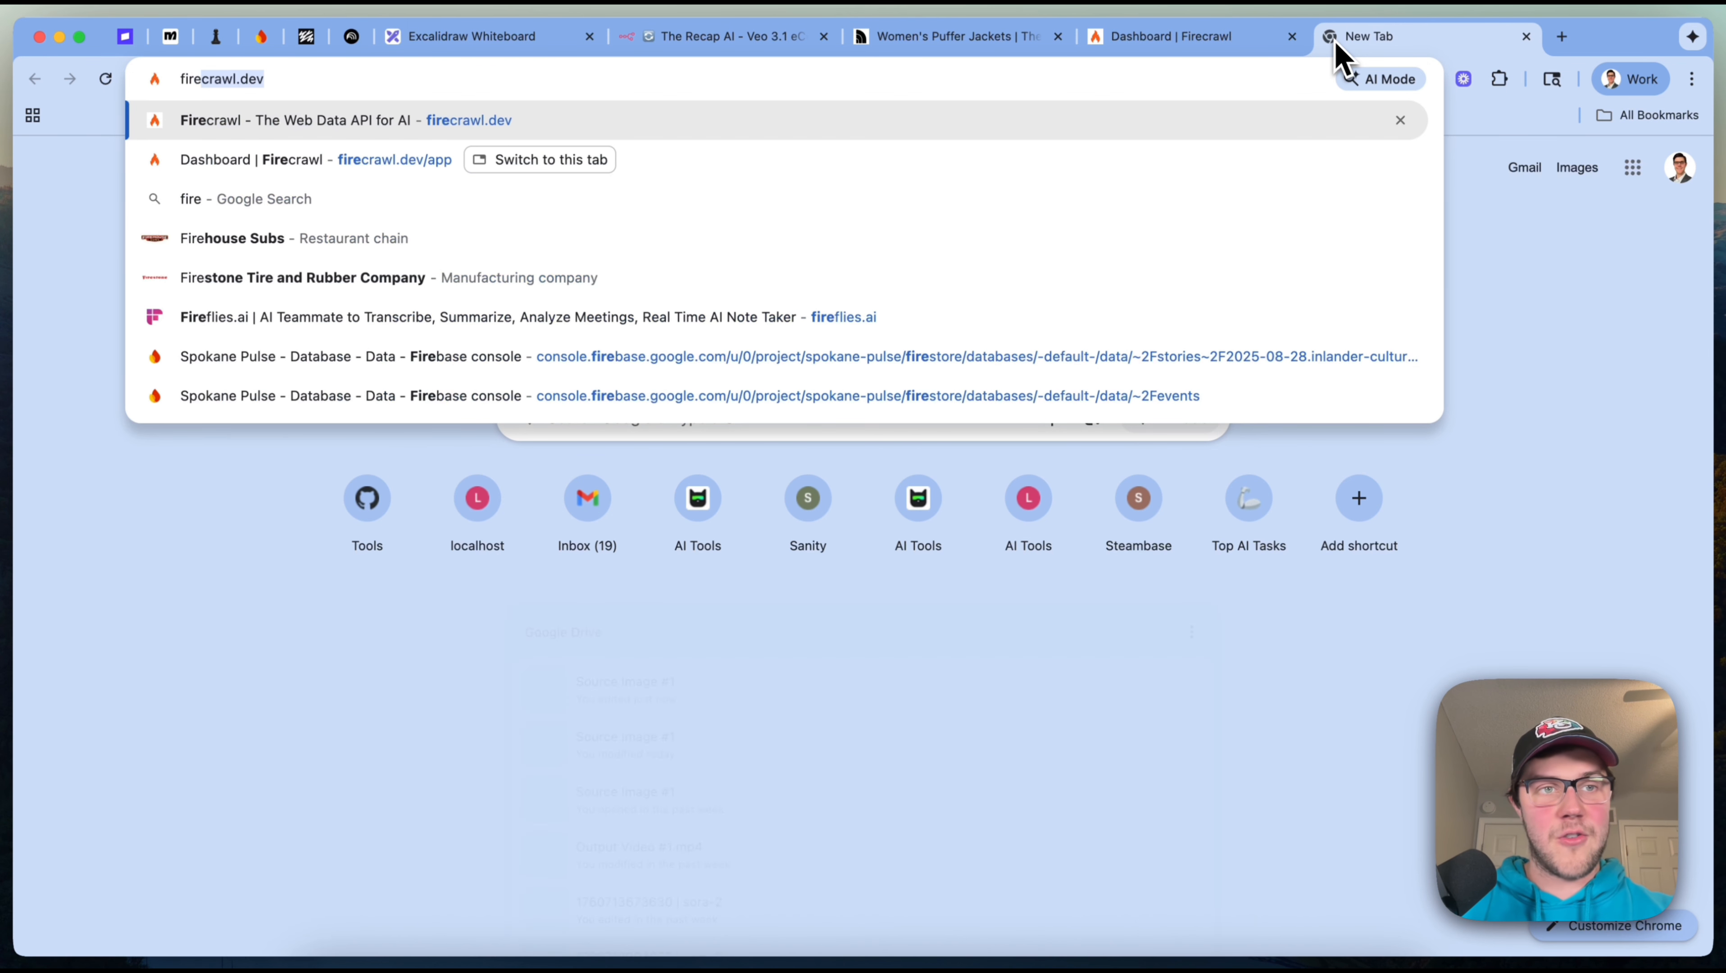
text(crawl scrape)
key(BackSpace)
key(BackSpace)
text(ape)
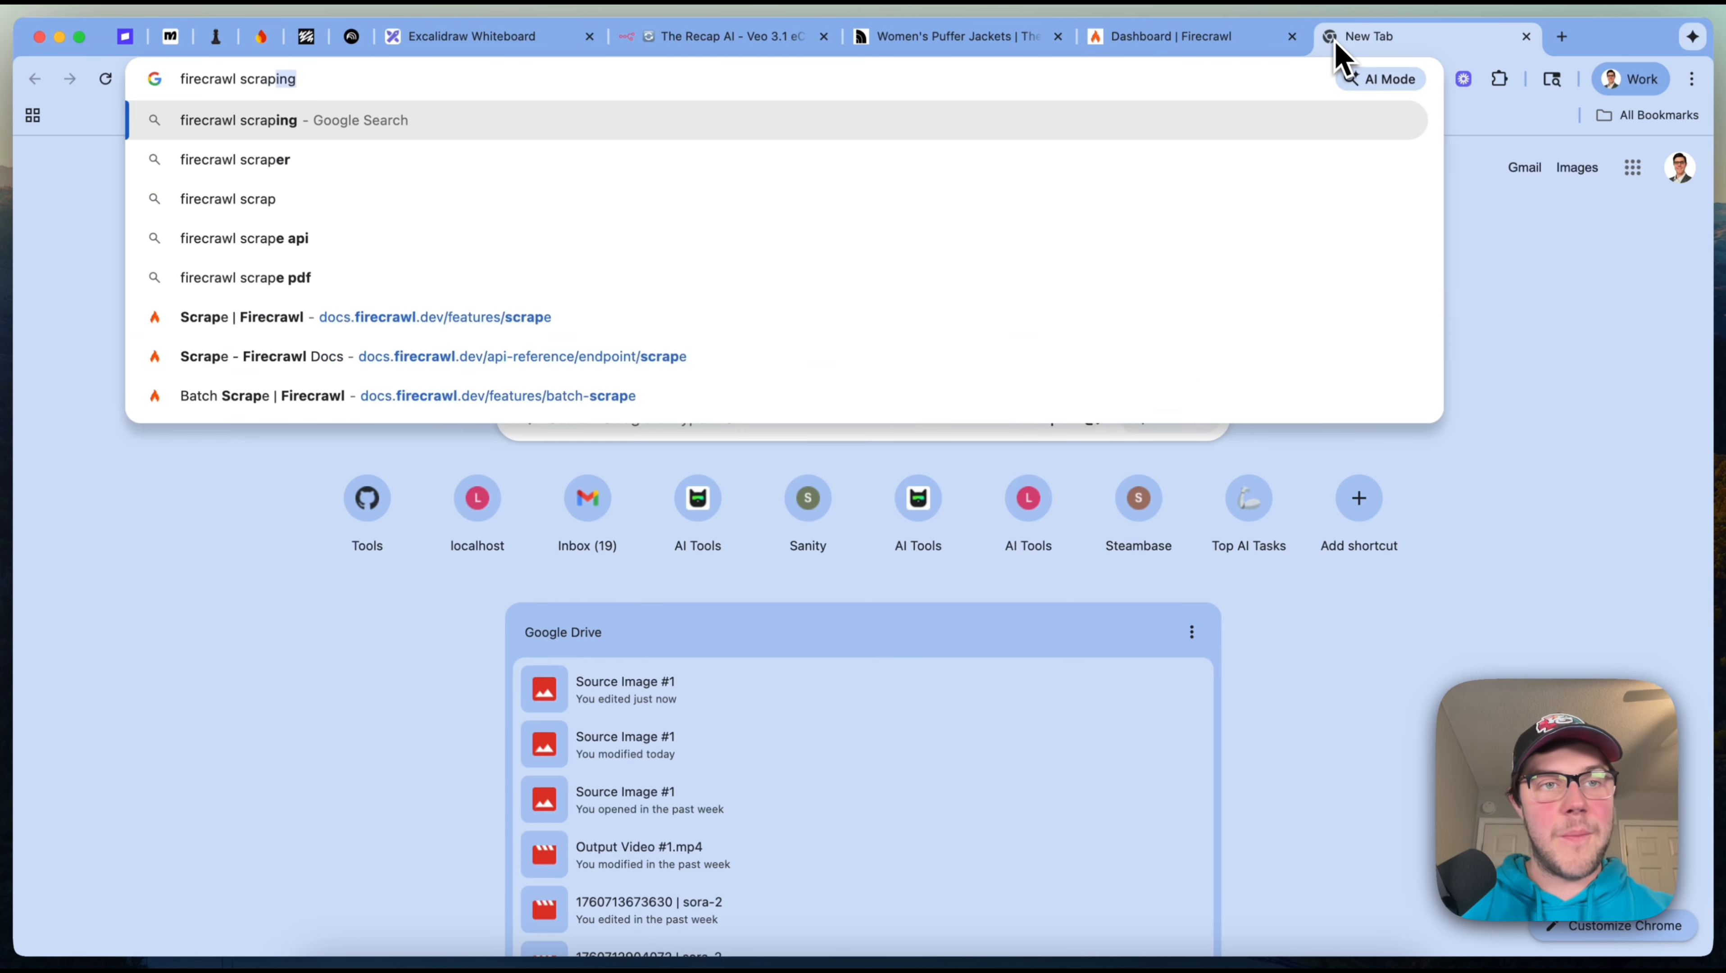
key(Return)
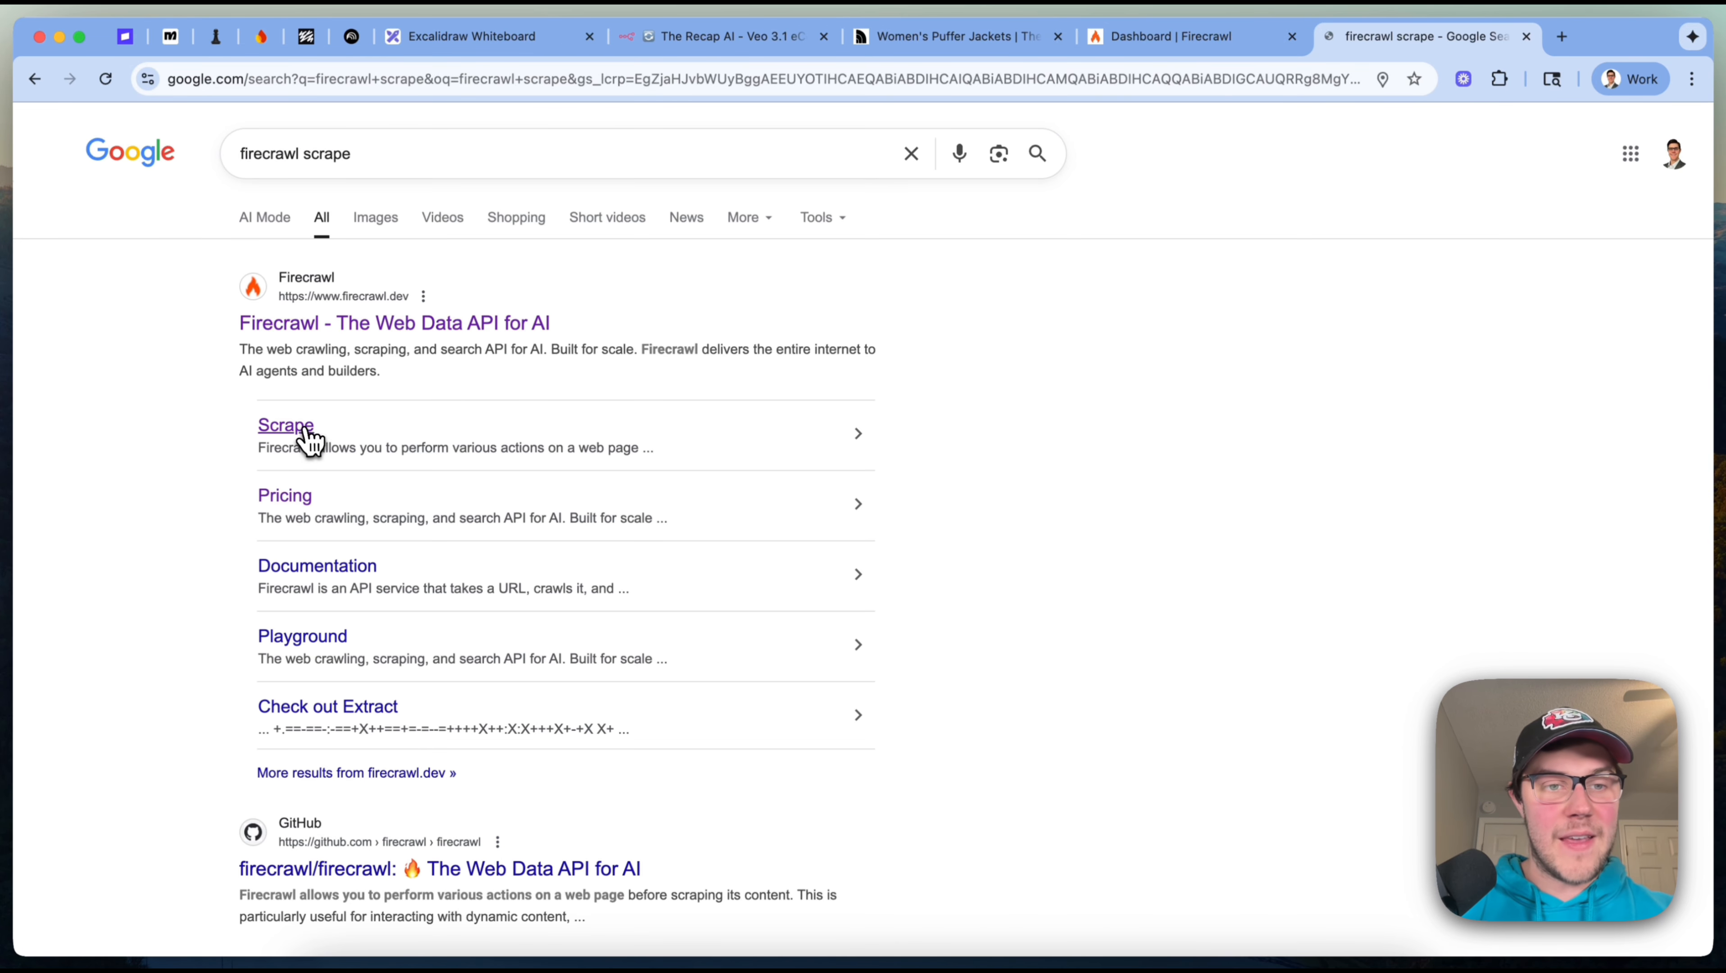
click(303, 431)
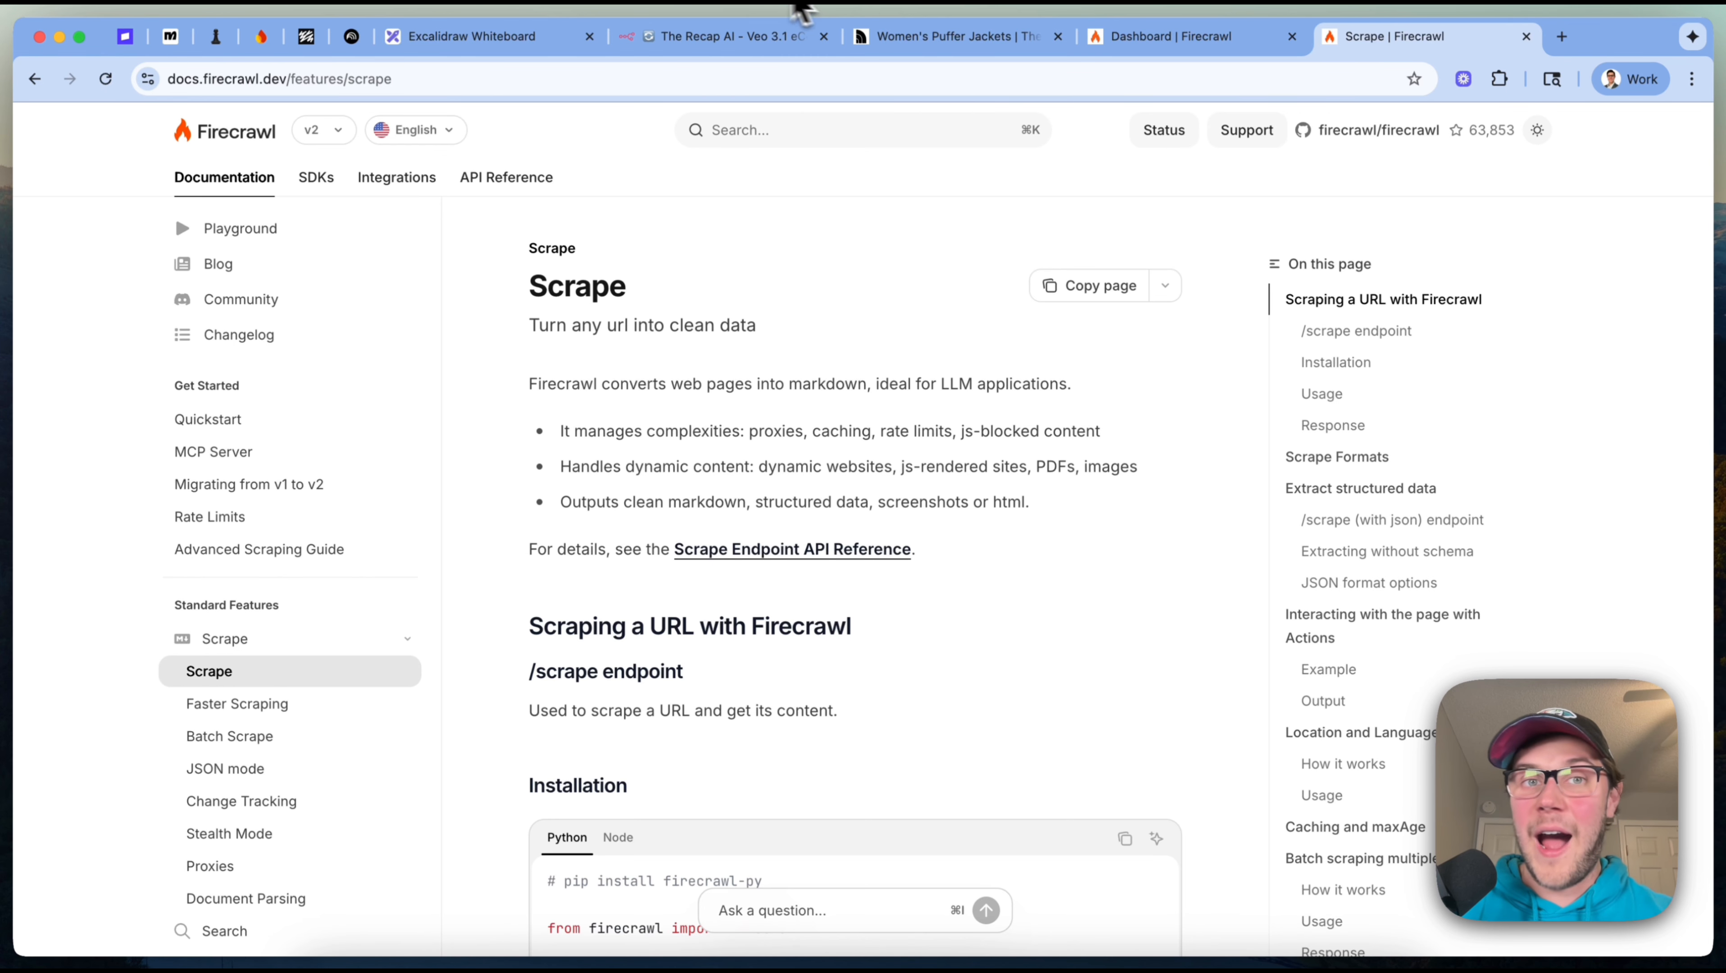
Return to the n8n workflow and review the scrape_catalog_collection node's operation, Url expression and JSON format settings.
click(749, 51)
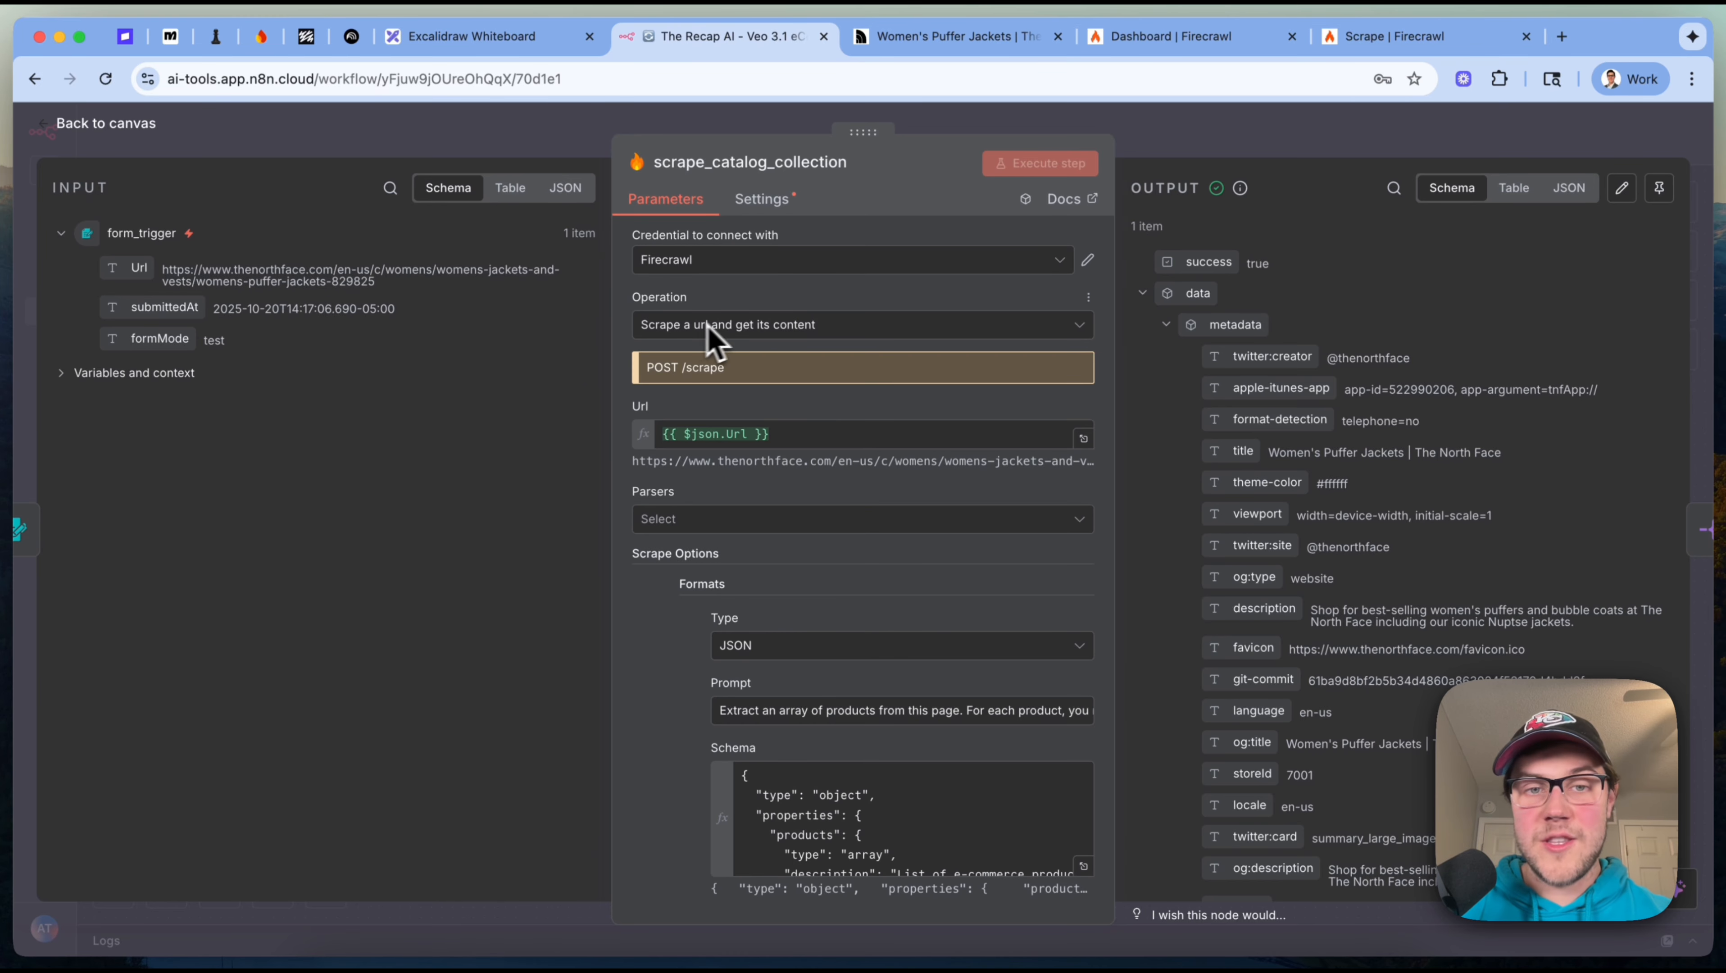
scroll(762, 337, down, 2)
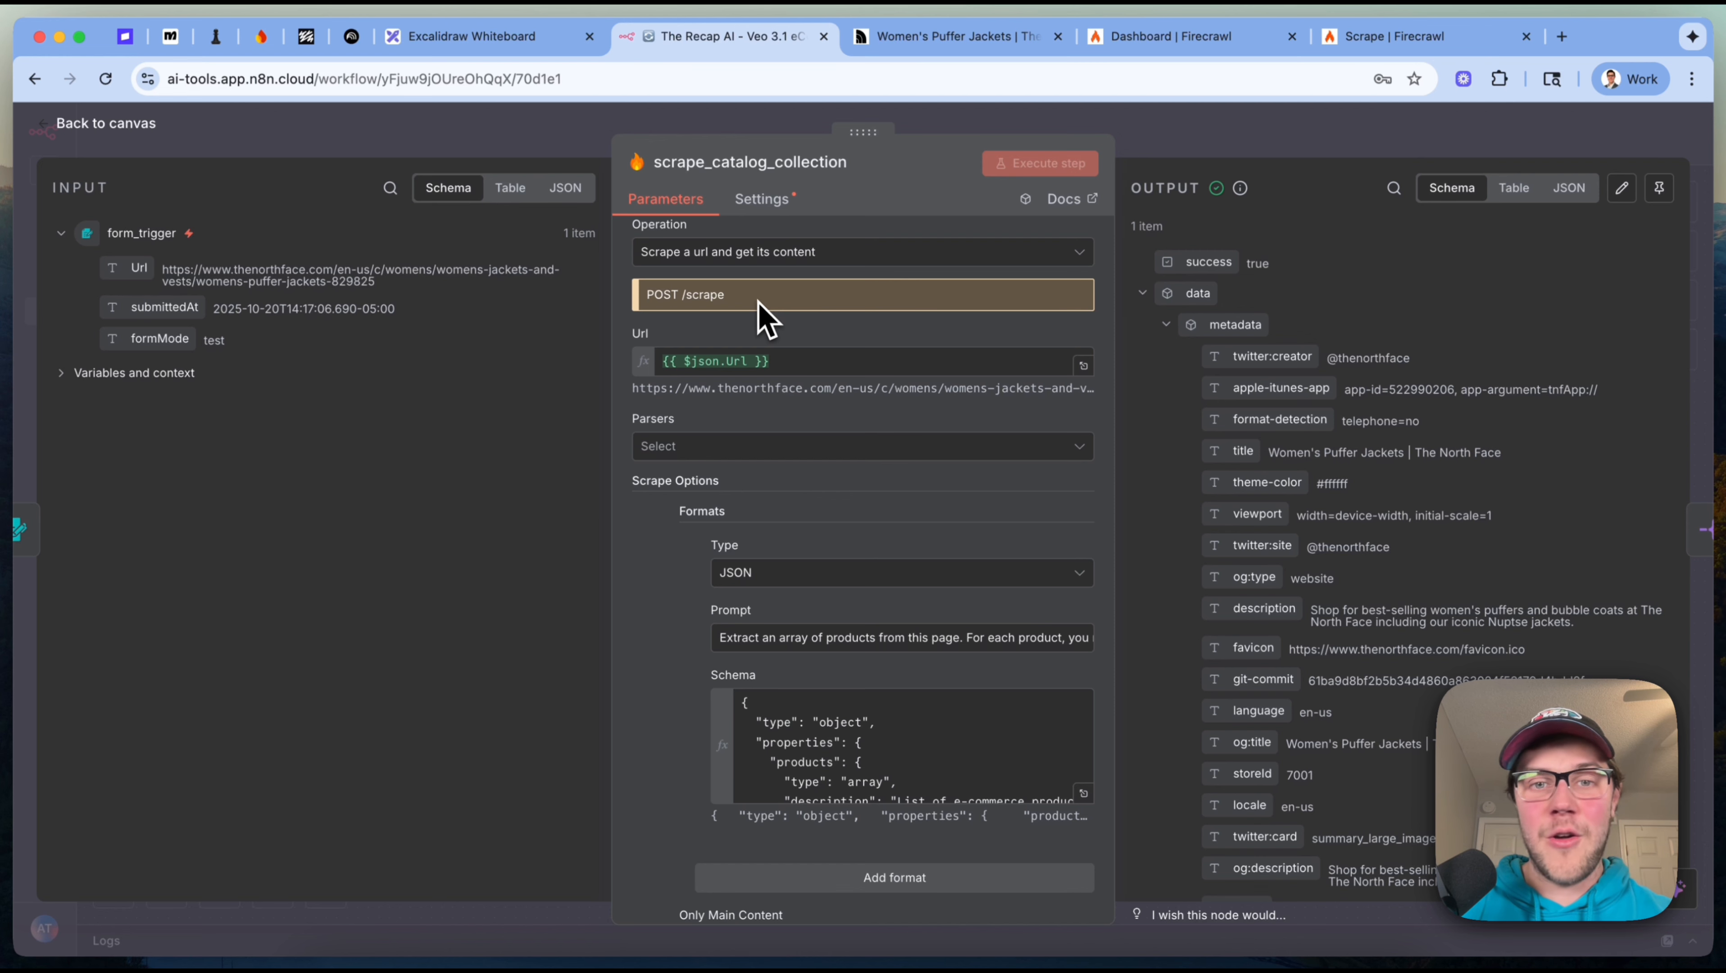
scroll(844, 395, up, 2)
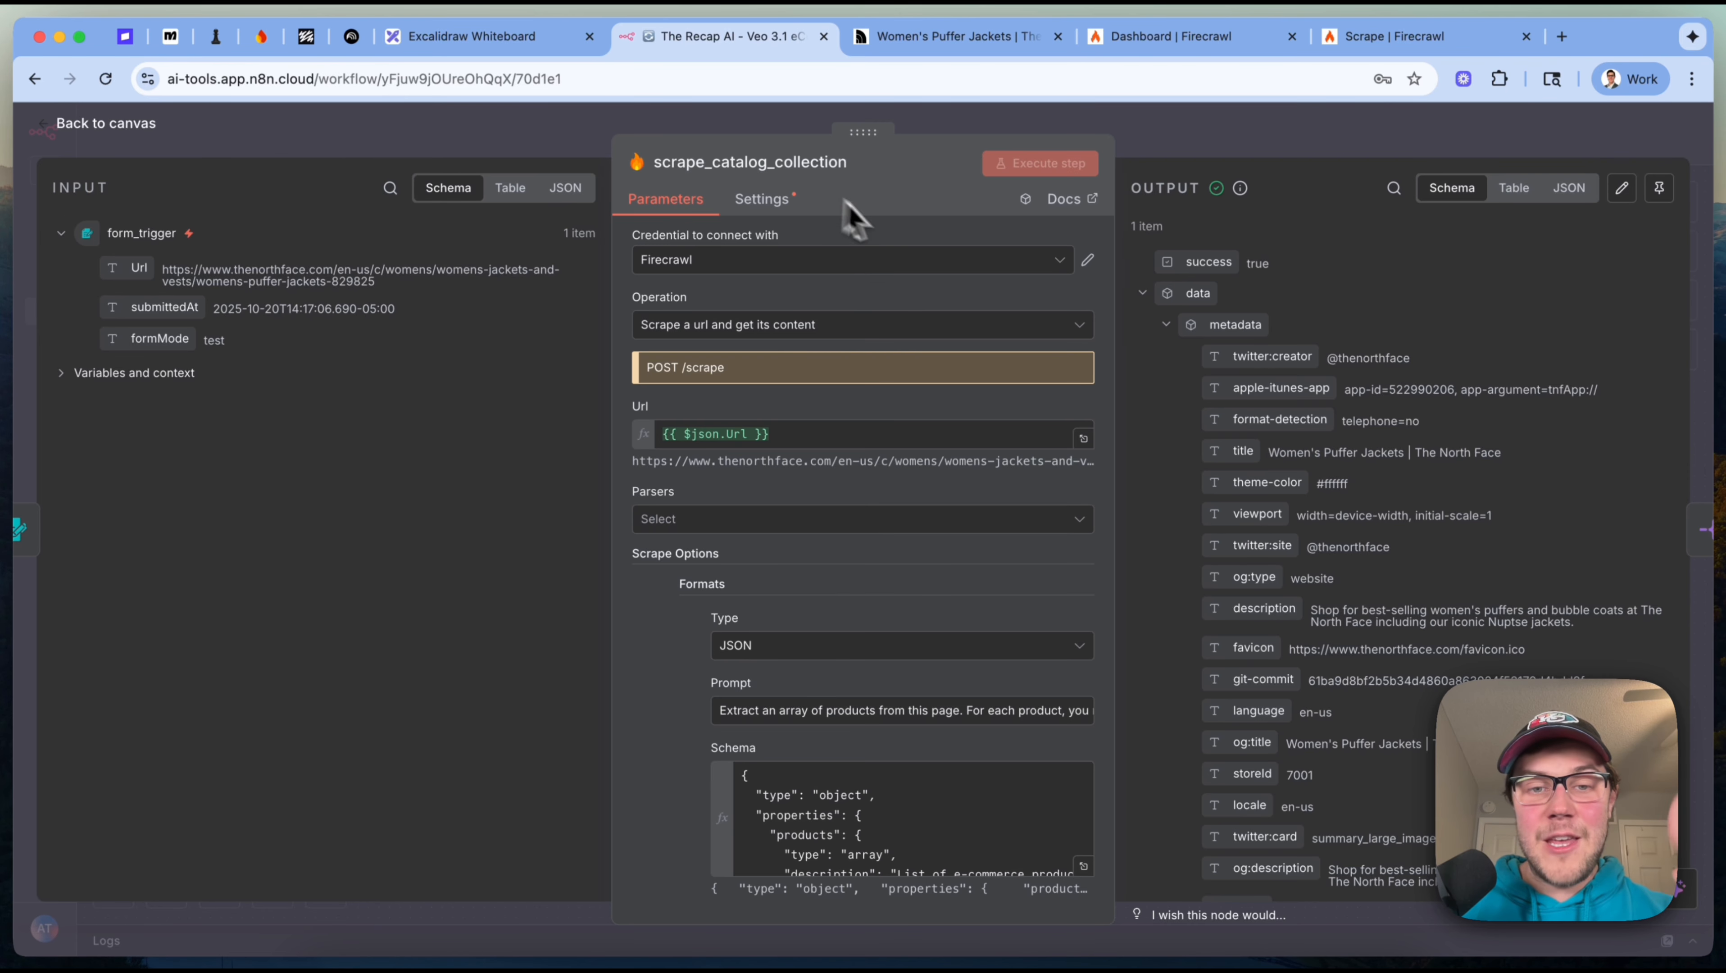
scroll(851, 218, down, 1)
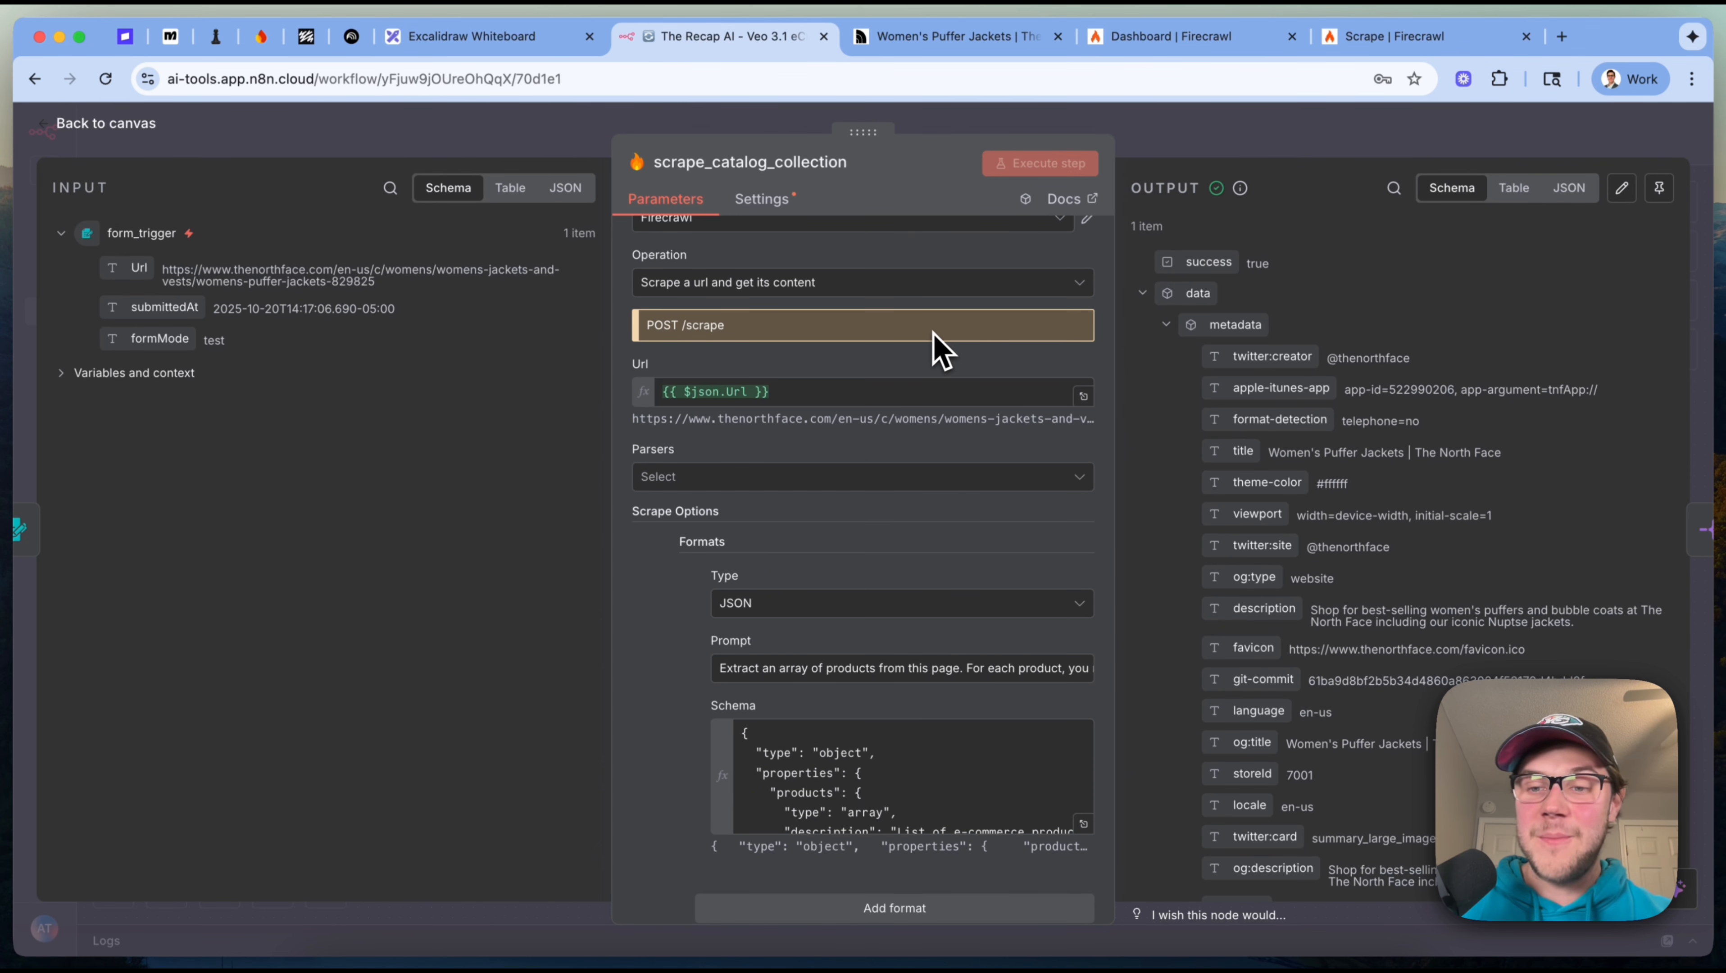
scroll(940, 351, down, 2)
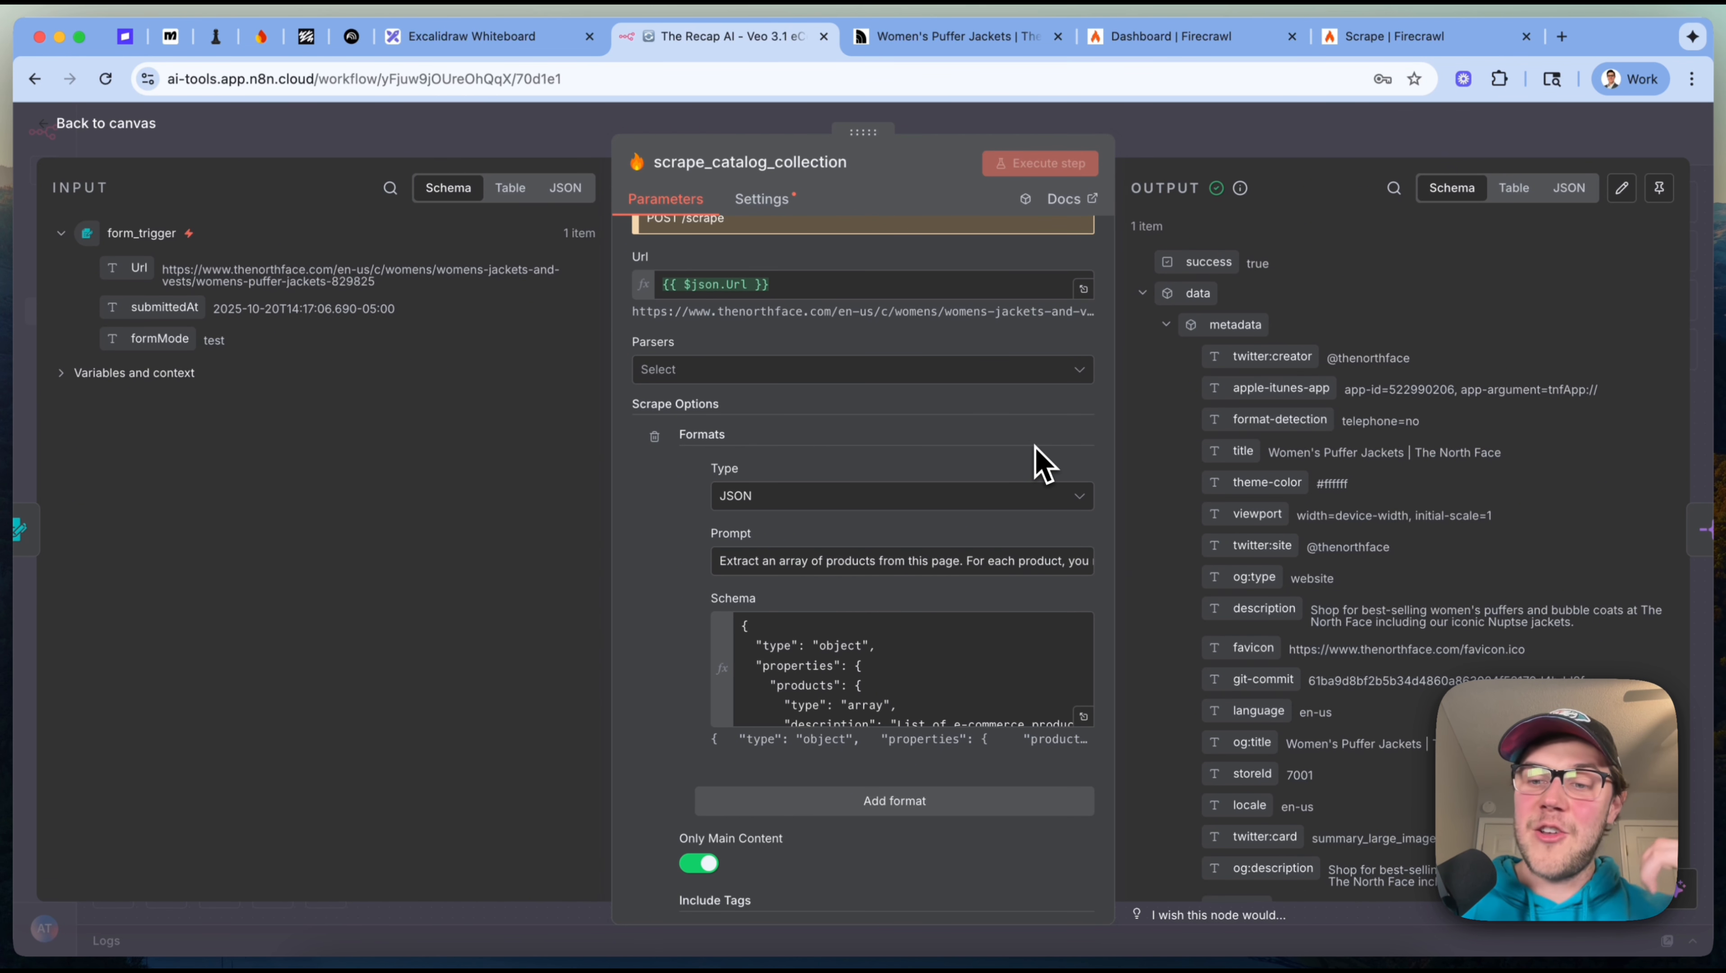
scroll(1042, 464, down, 1)
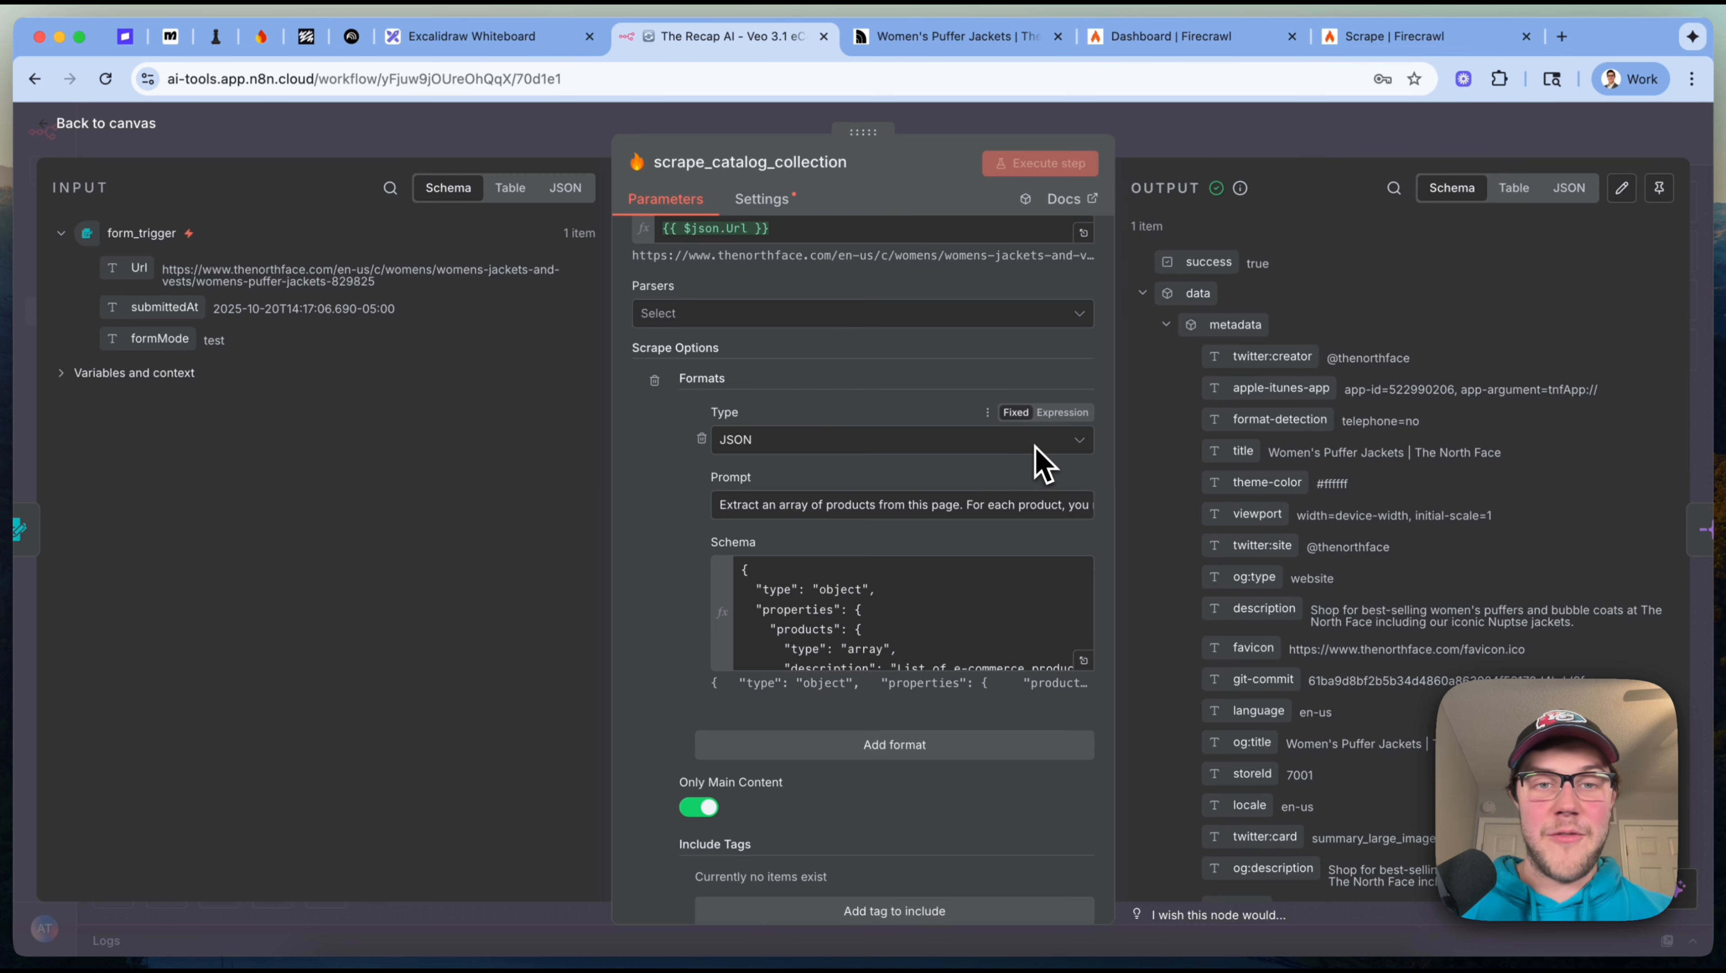
scroll(1036, 450, down, 1)
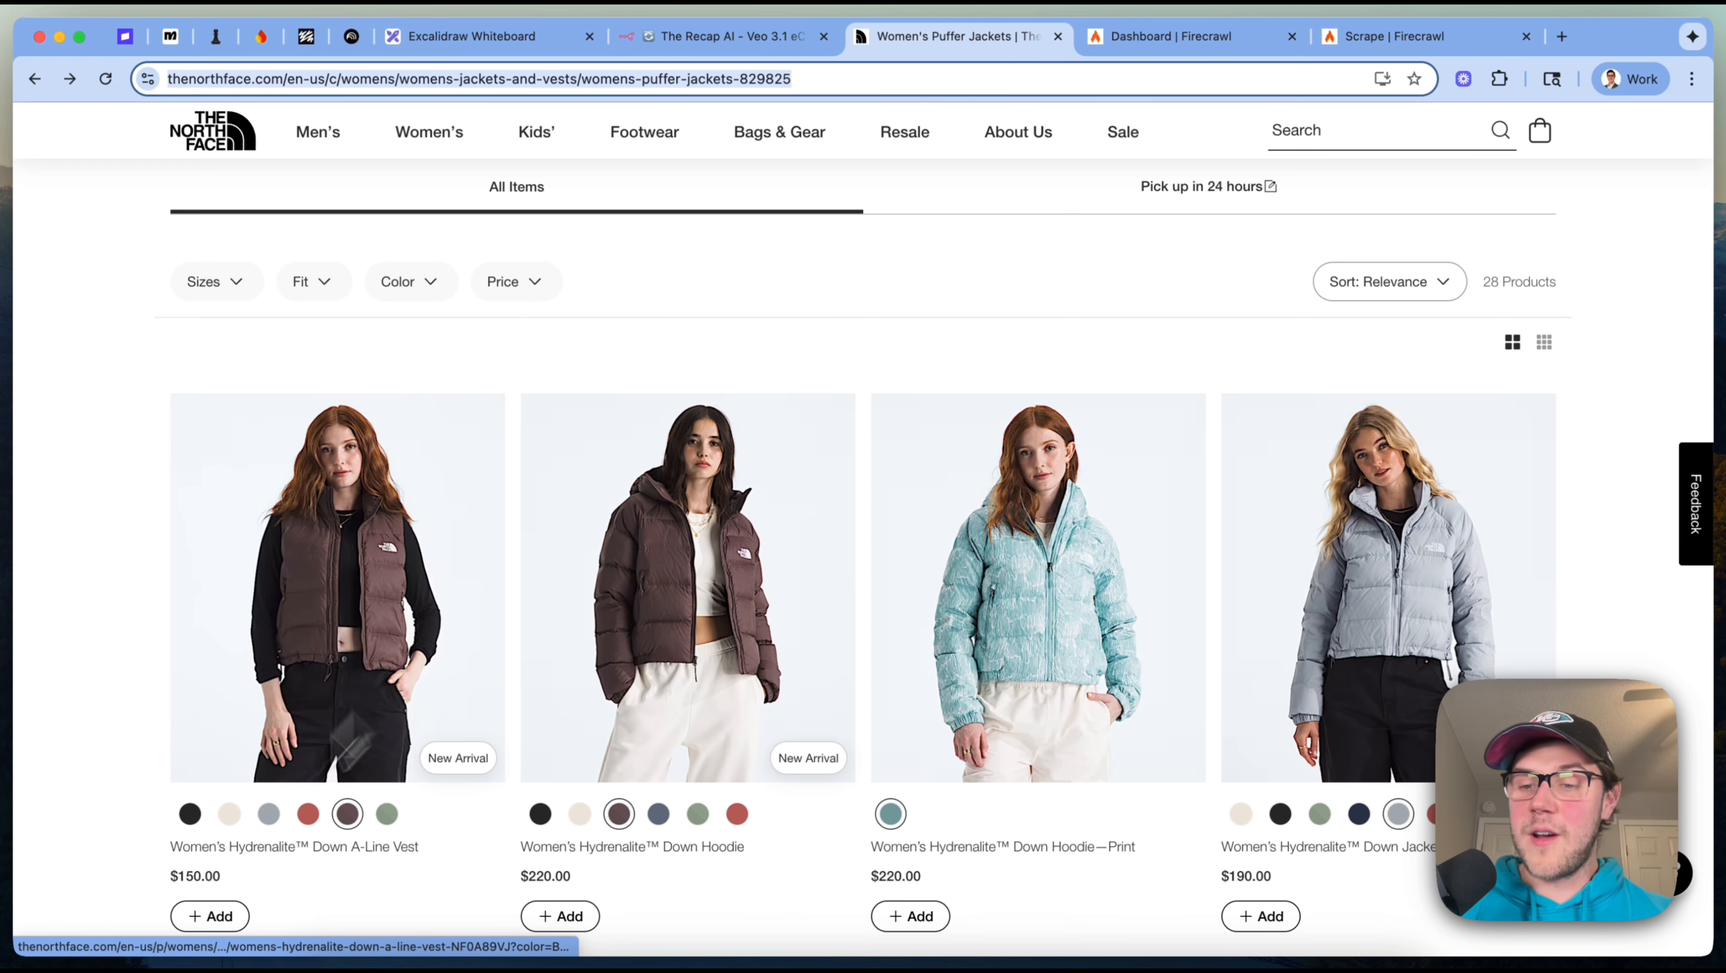
Look at the product images on The North Face puffer jackets page, and return to n8n to examine the scrape node's JSON schema.
click(953, 36)
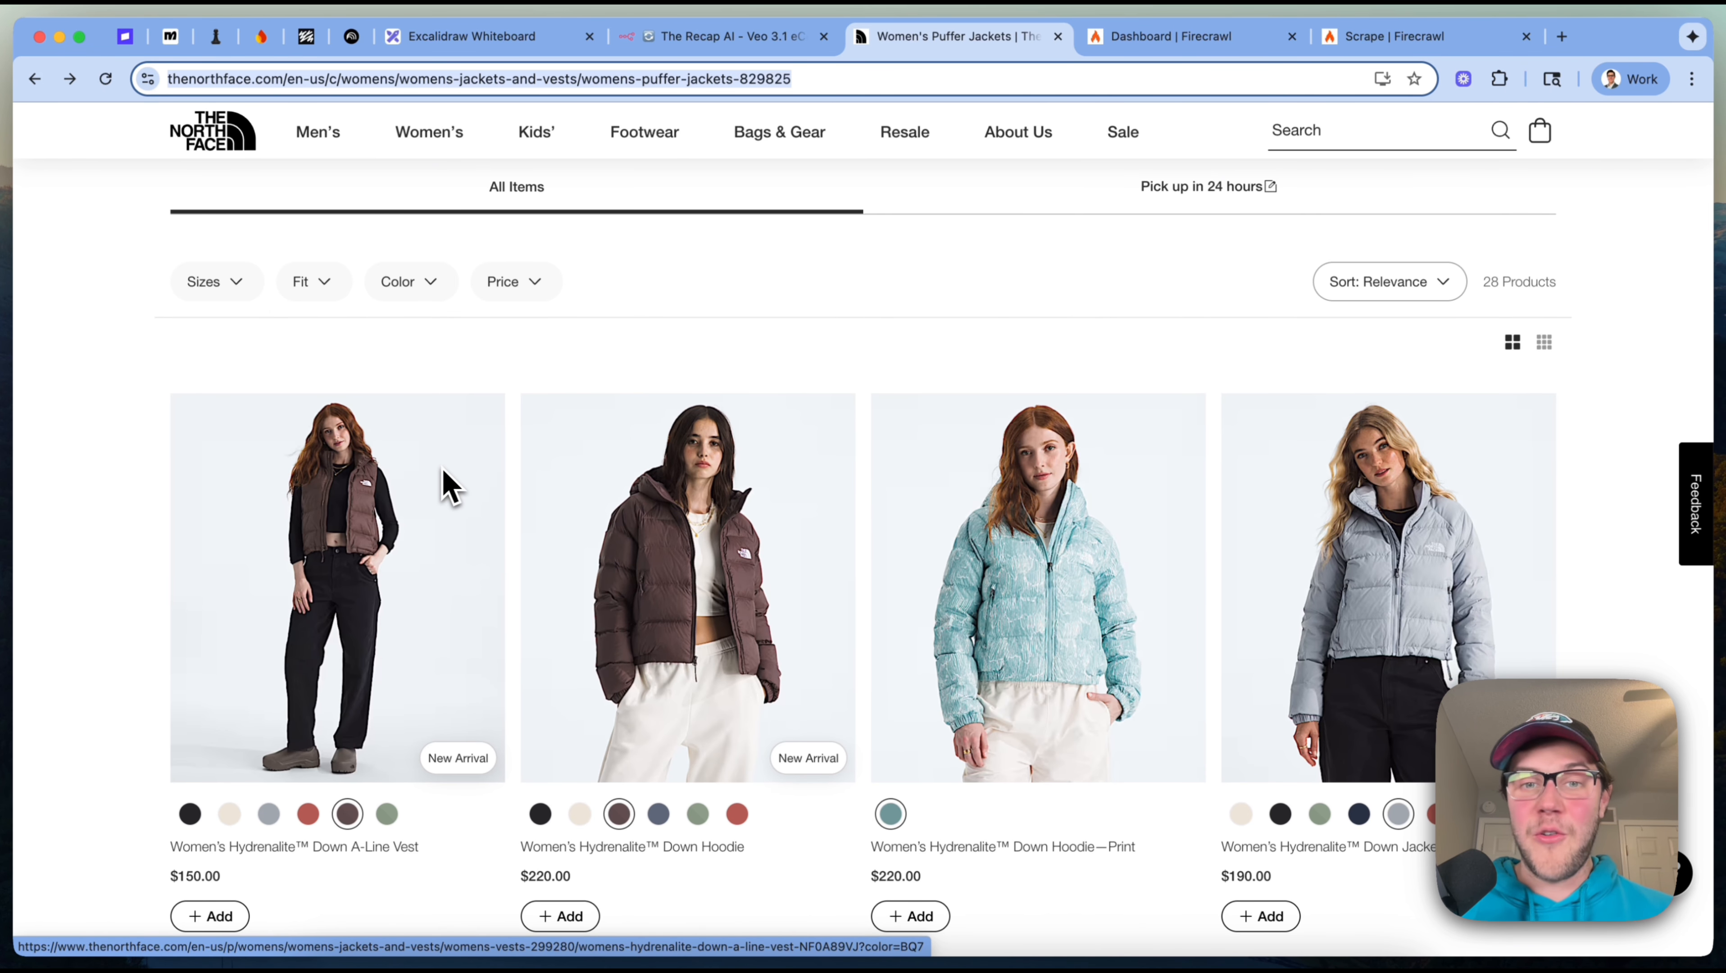
click(728, 36)
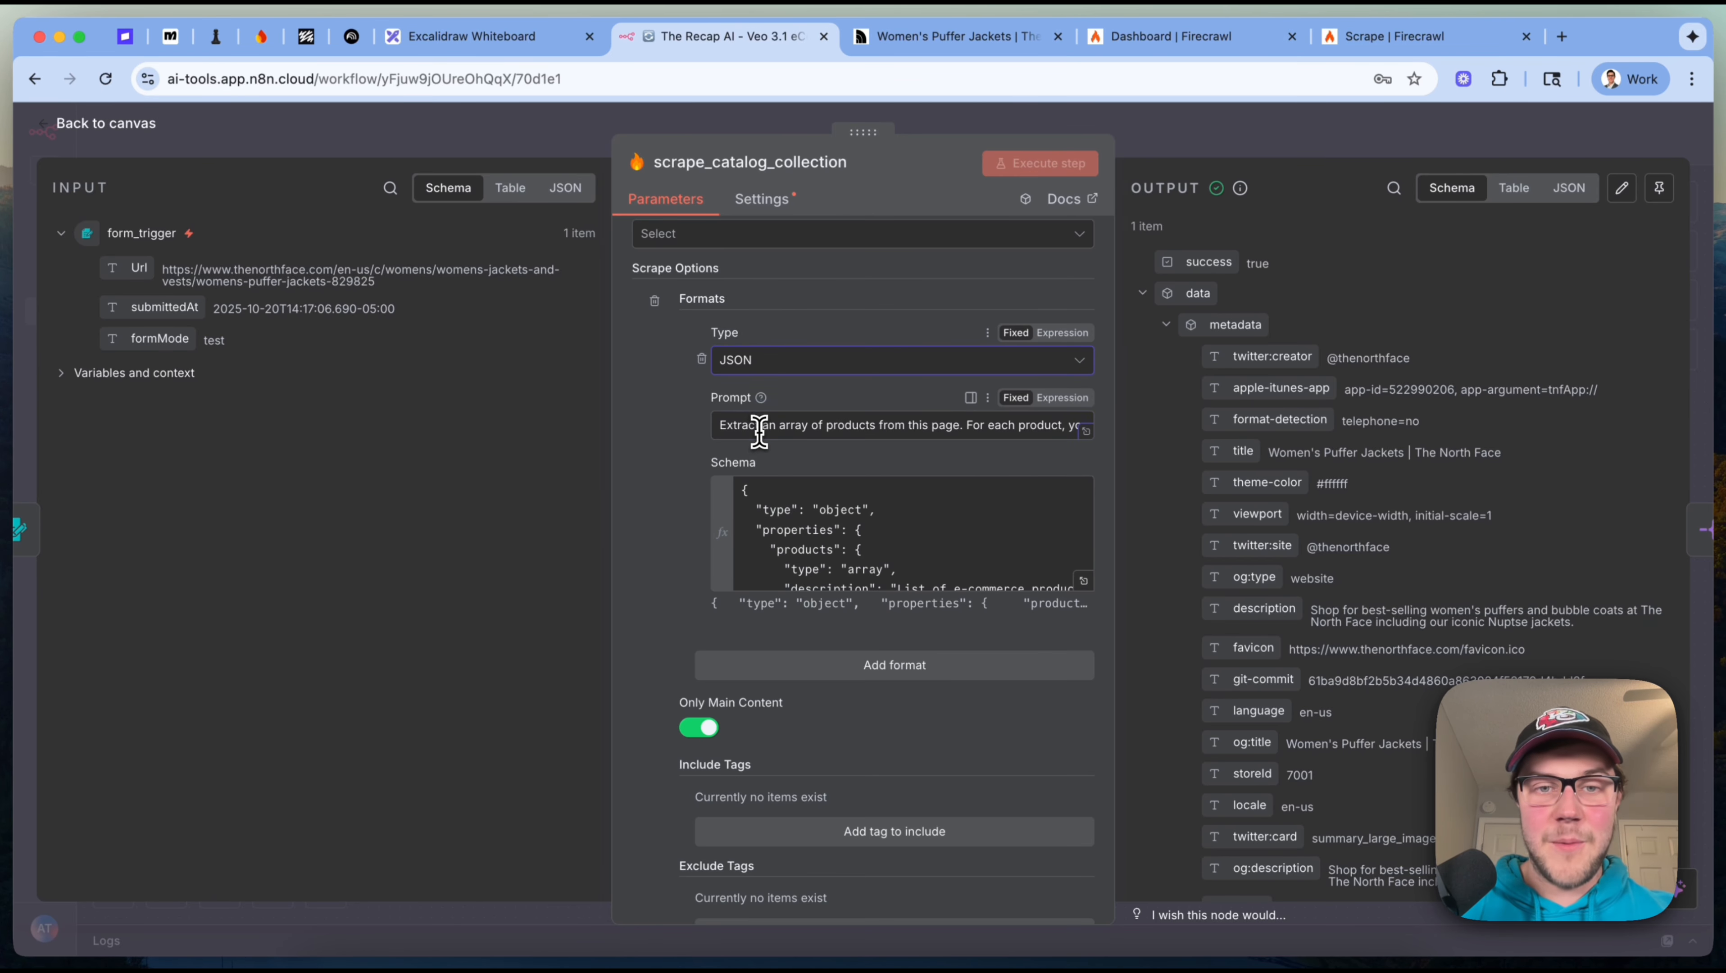
click(810, 518)
scroll(977, 548, down, 10)
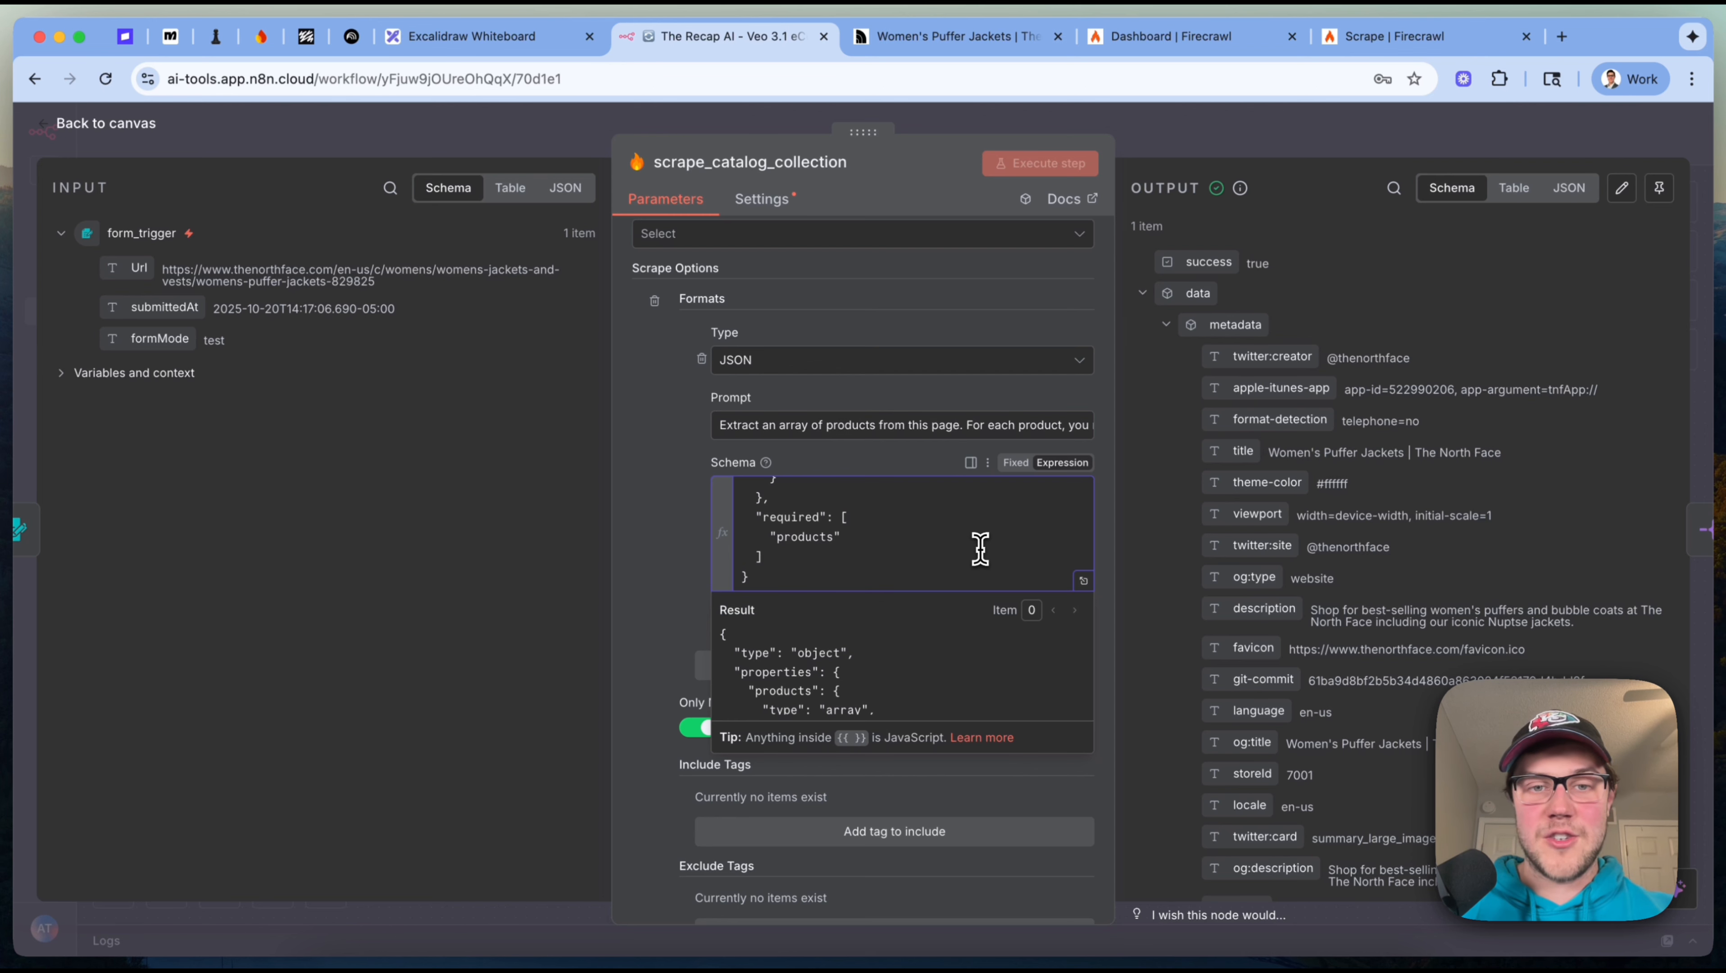
Open the scrape node's extraction prompt in the full editor and read its image URL instructions.
click(874, 424)
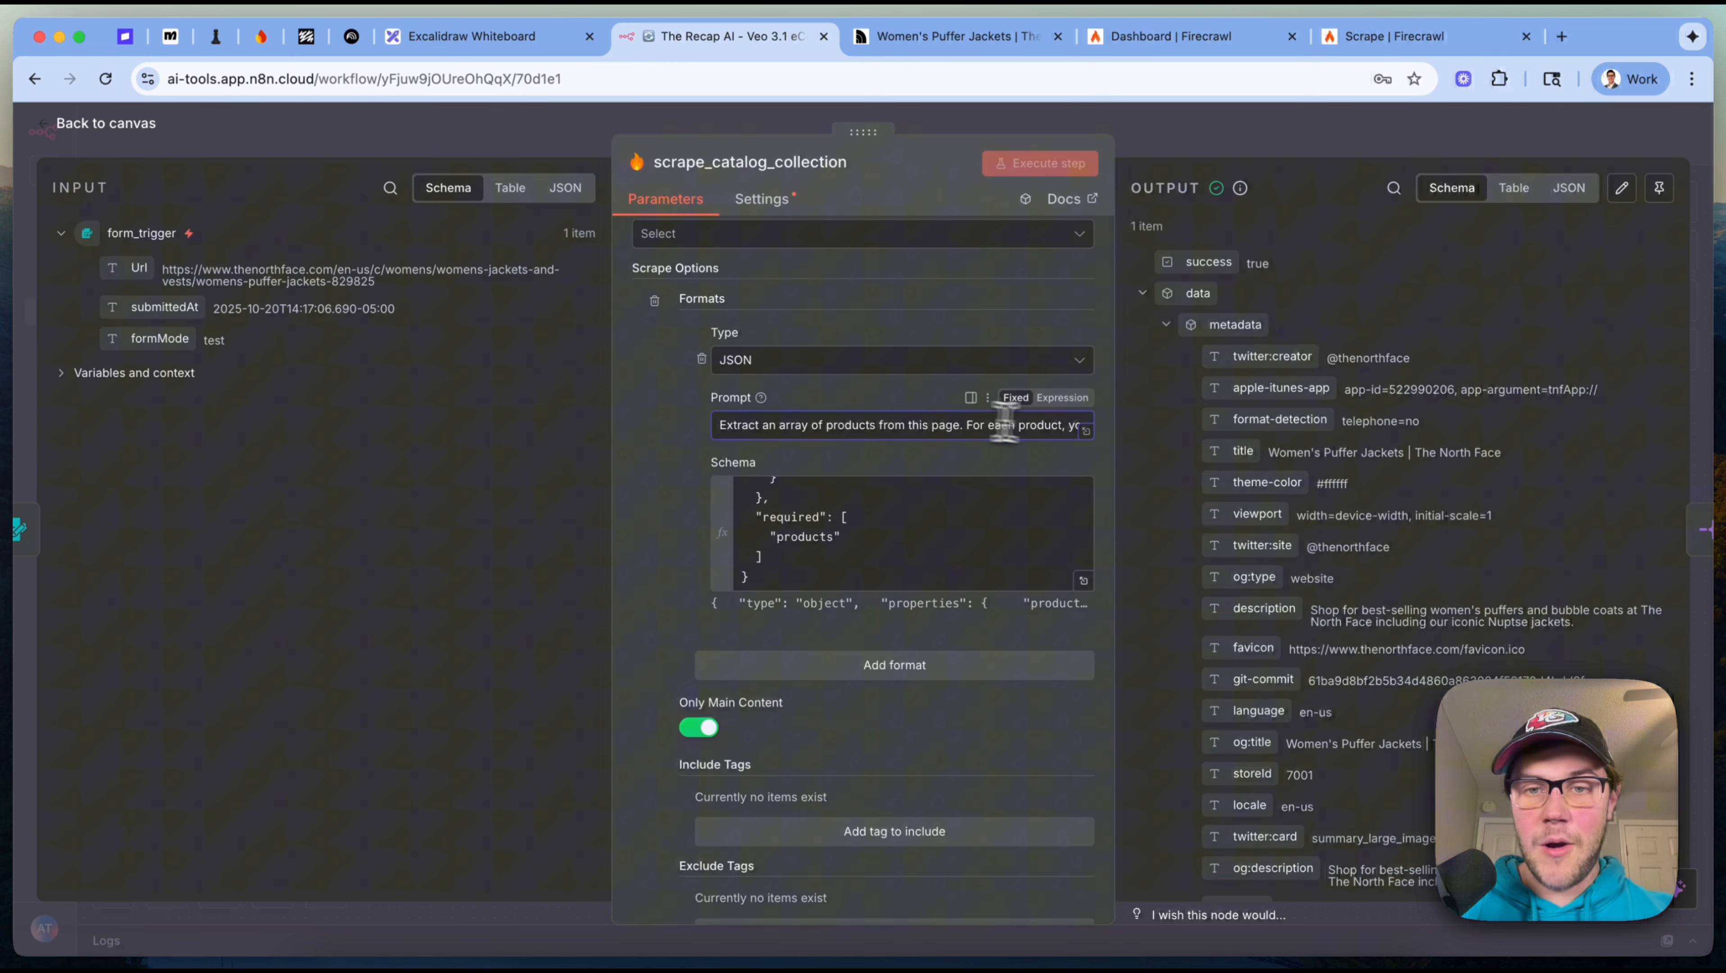
click(1086, 432)
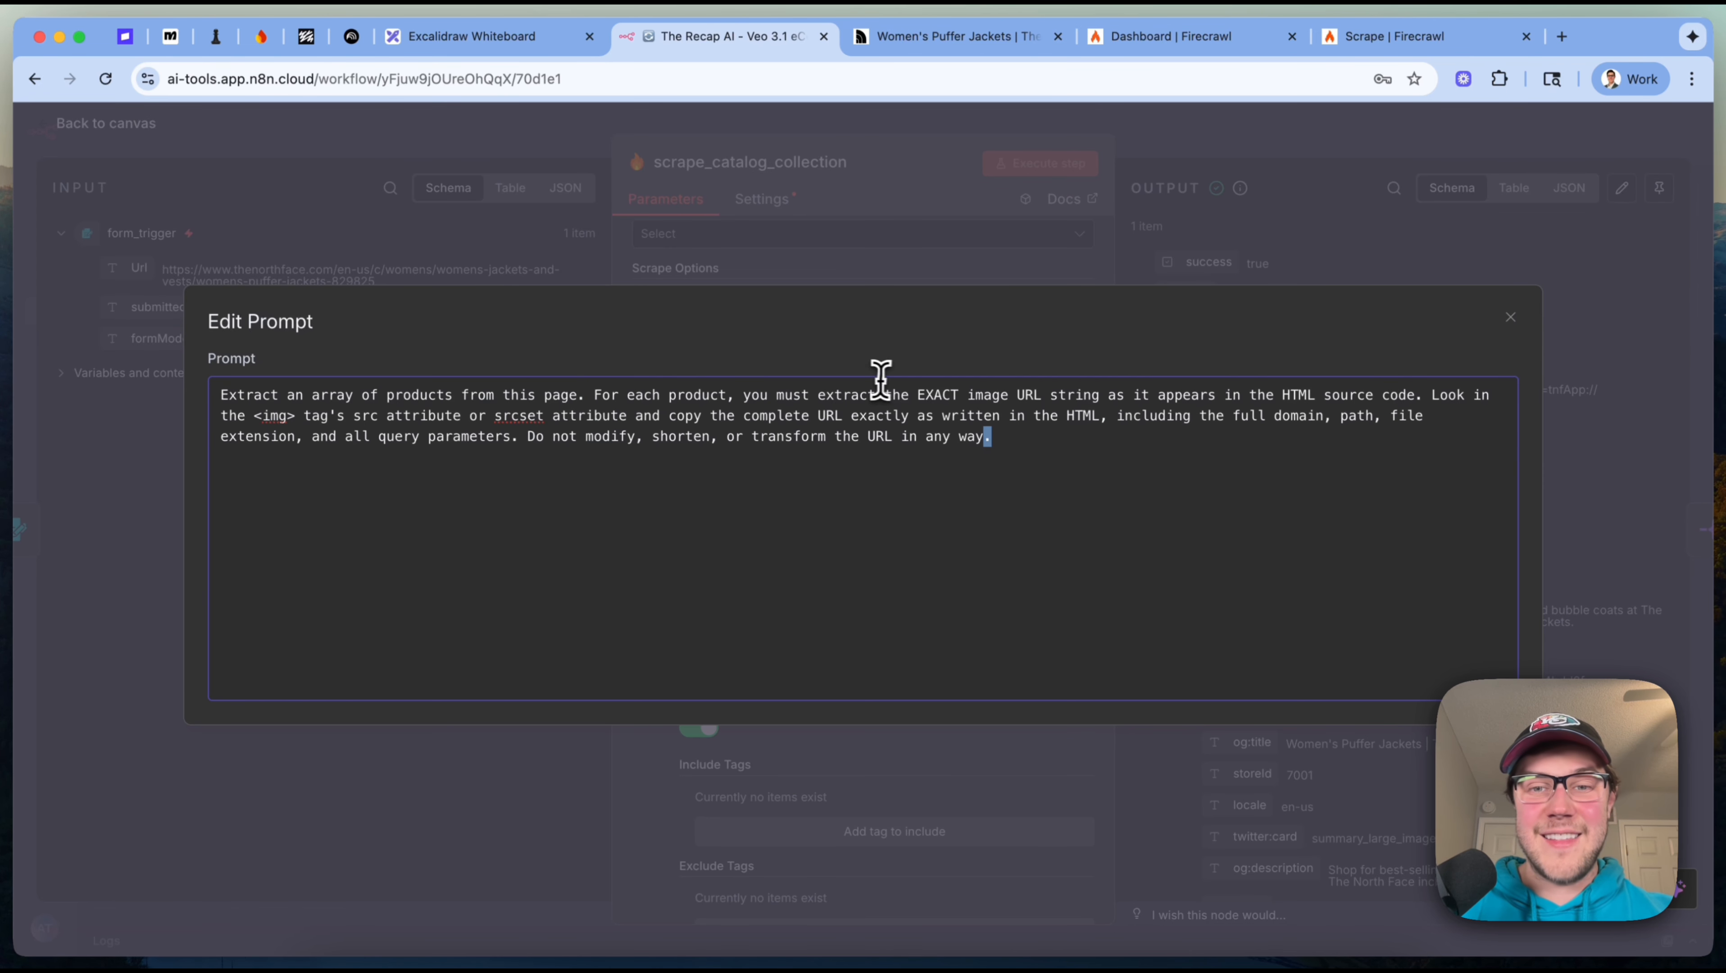
click(1040, 396)
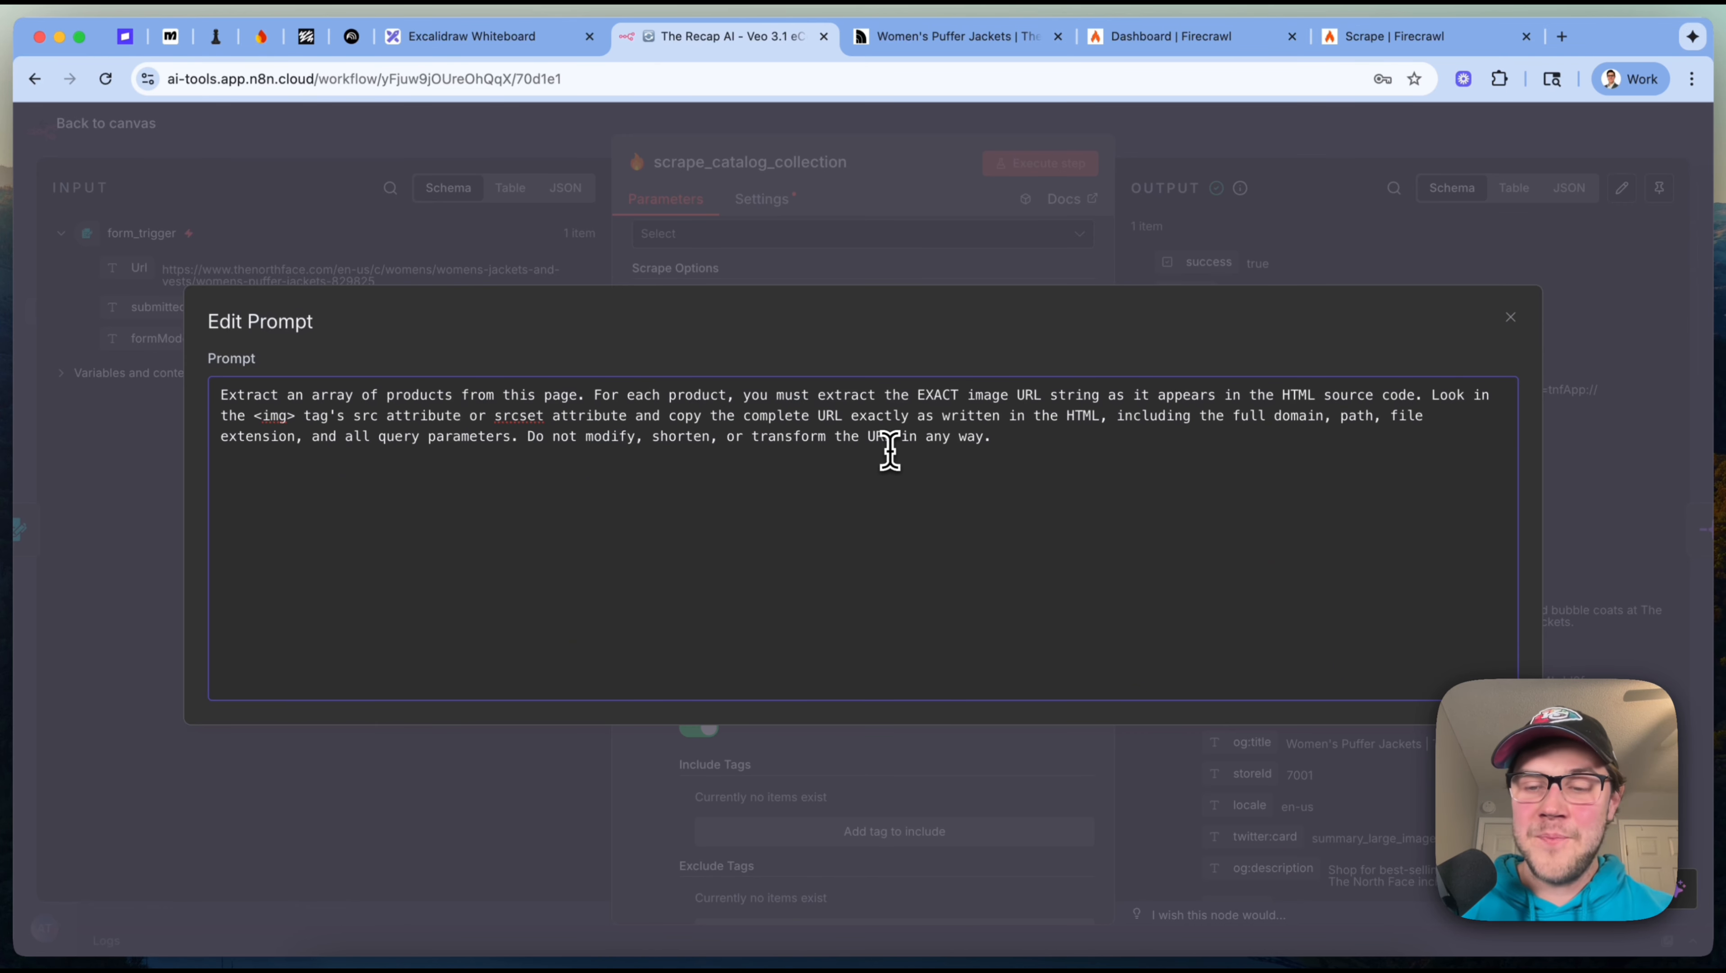
key(super+a)
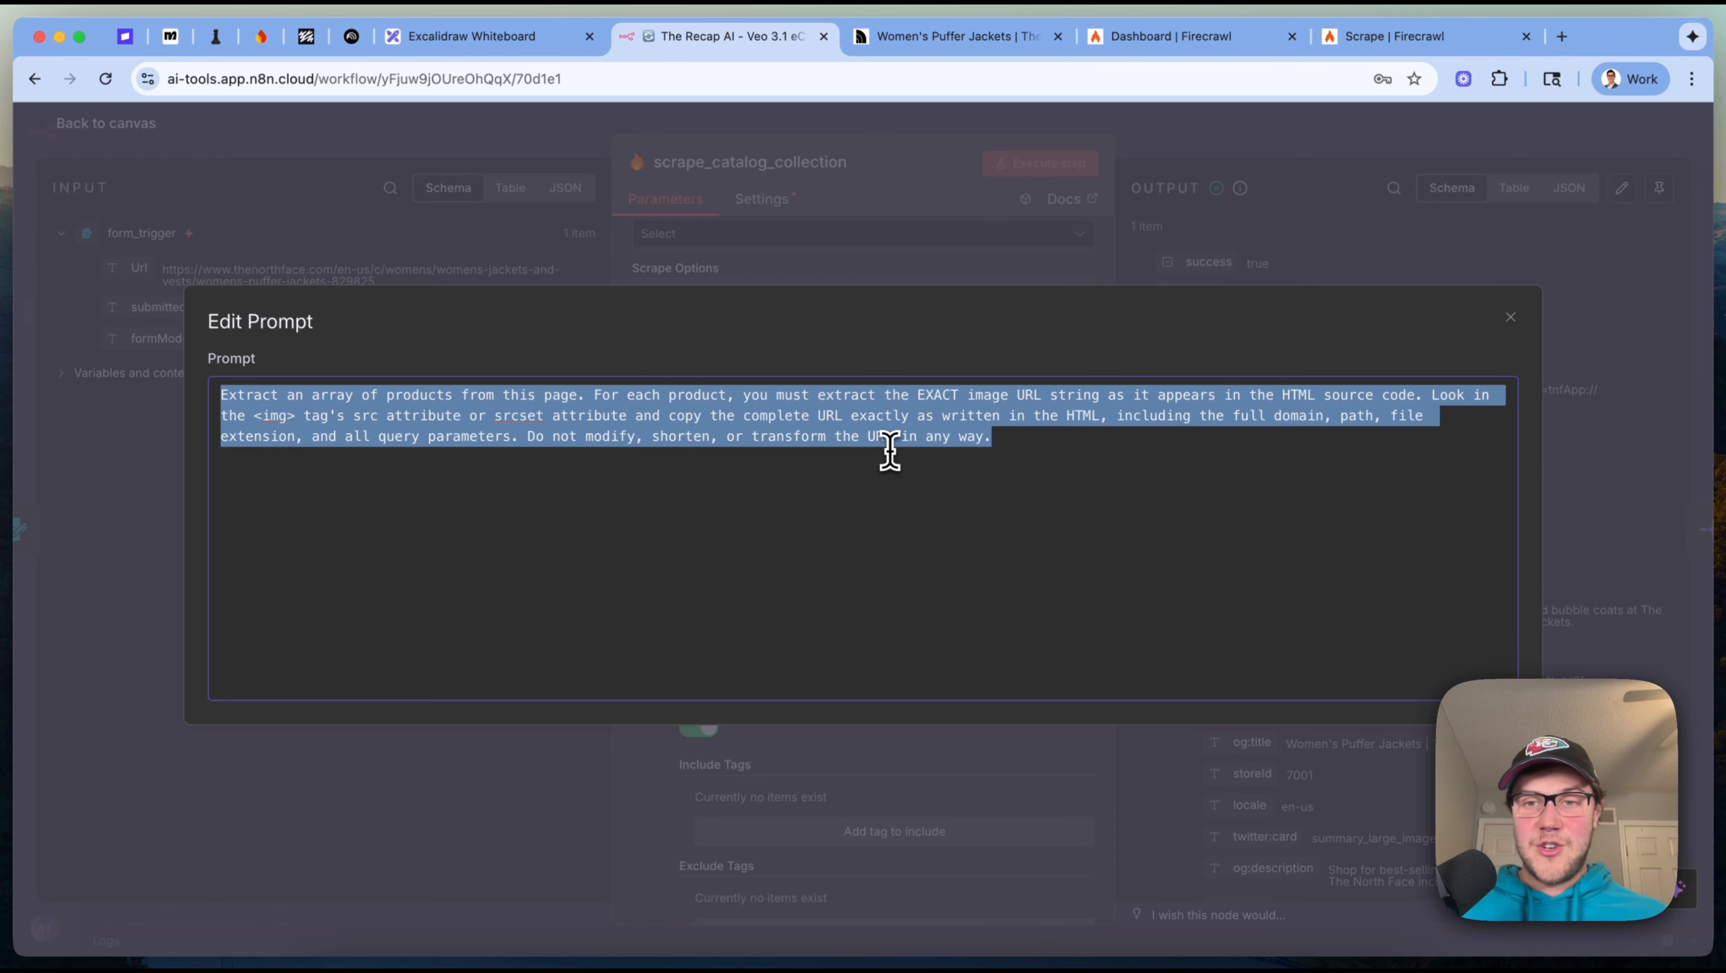
click(889, 451)
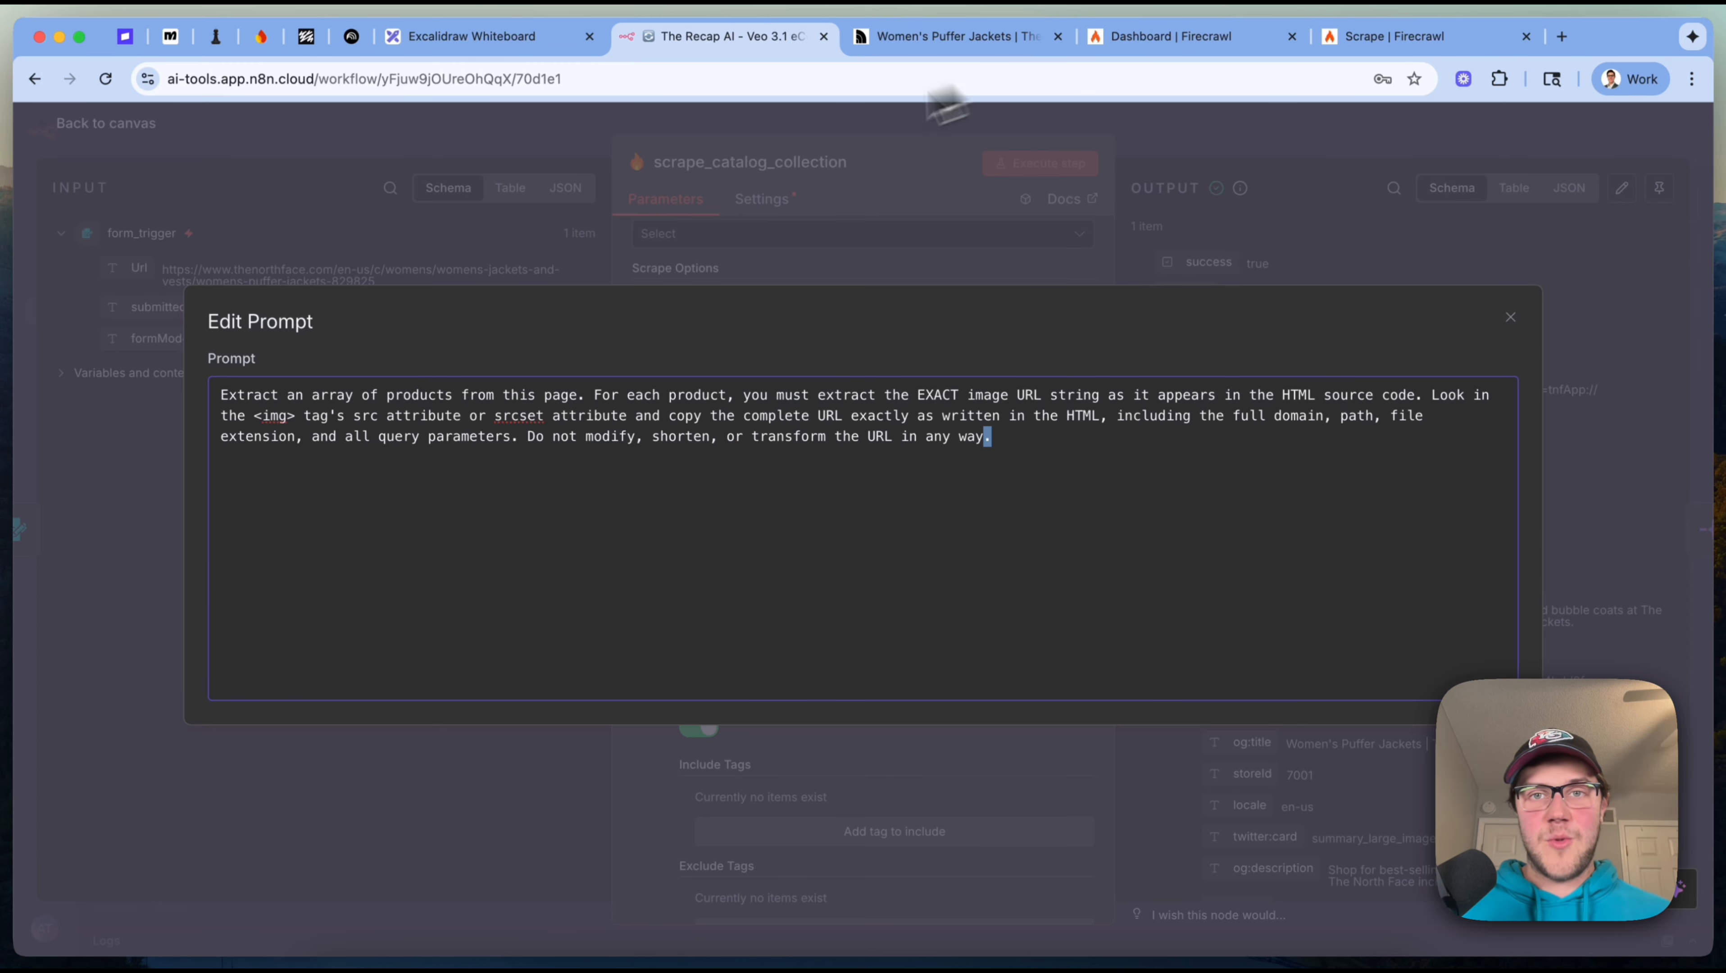
Open the Women's Hydrenalite Down A-Line Vest image from the catalog page in its own tab and view it.
click(954, 42)
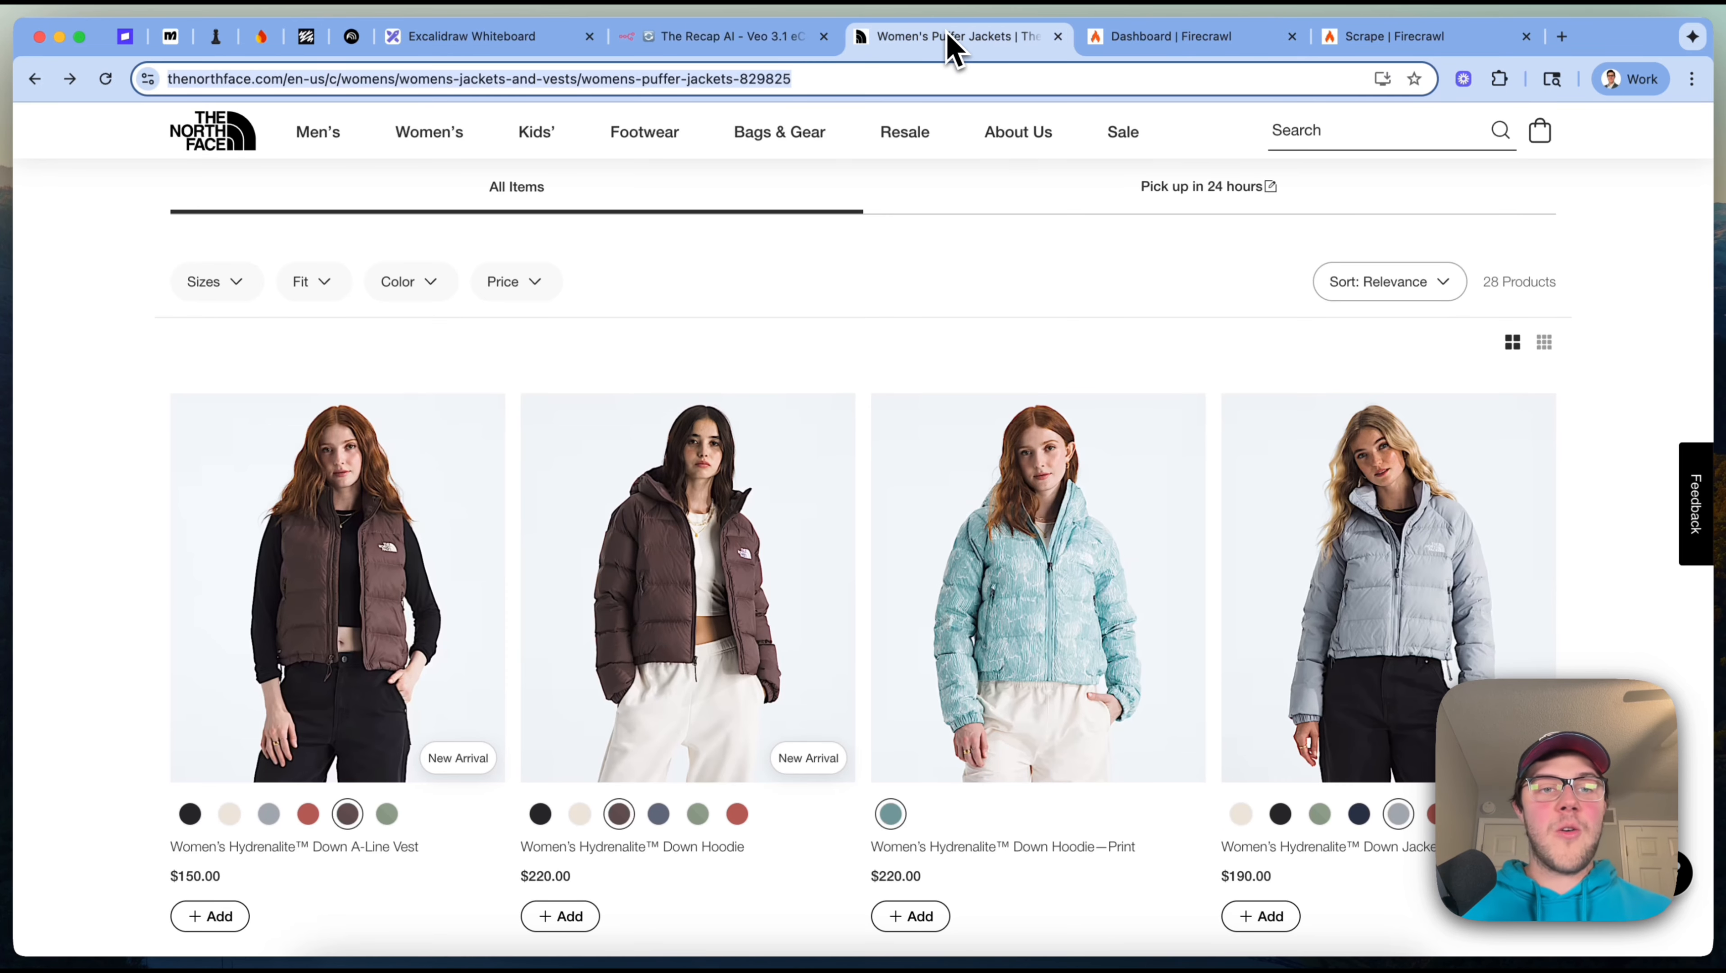
right_click(444, 453)
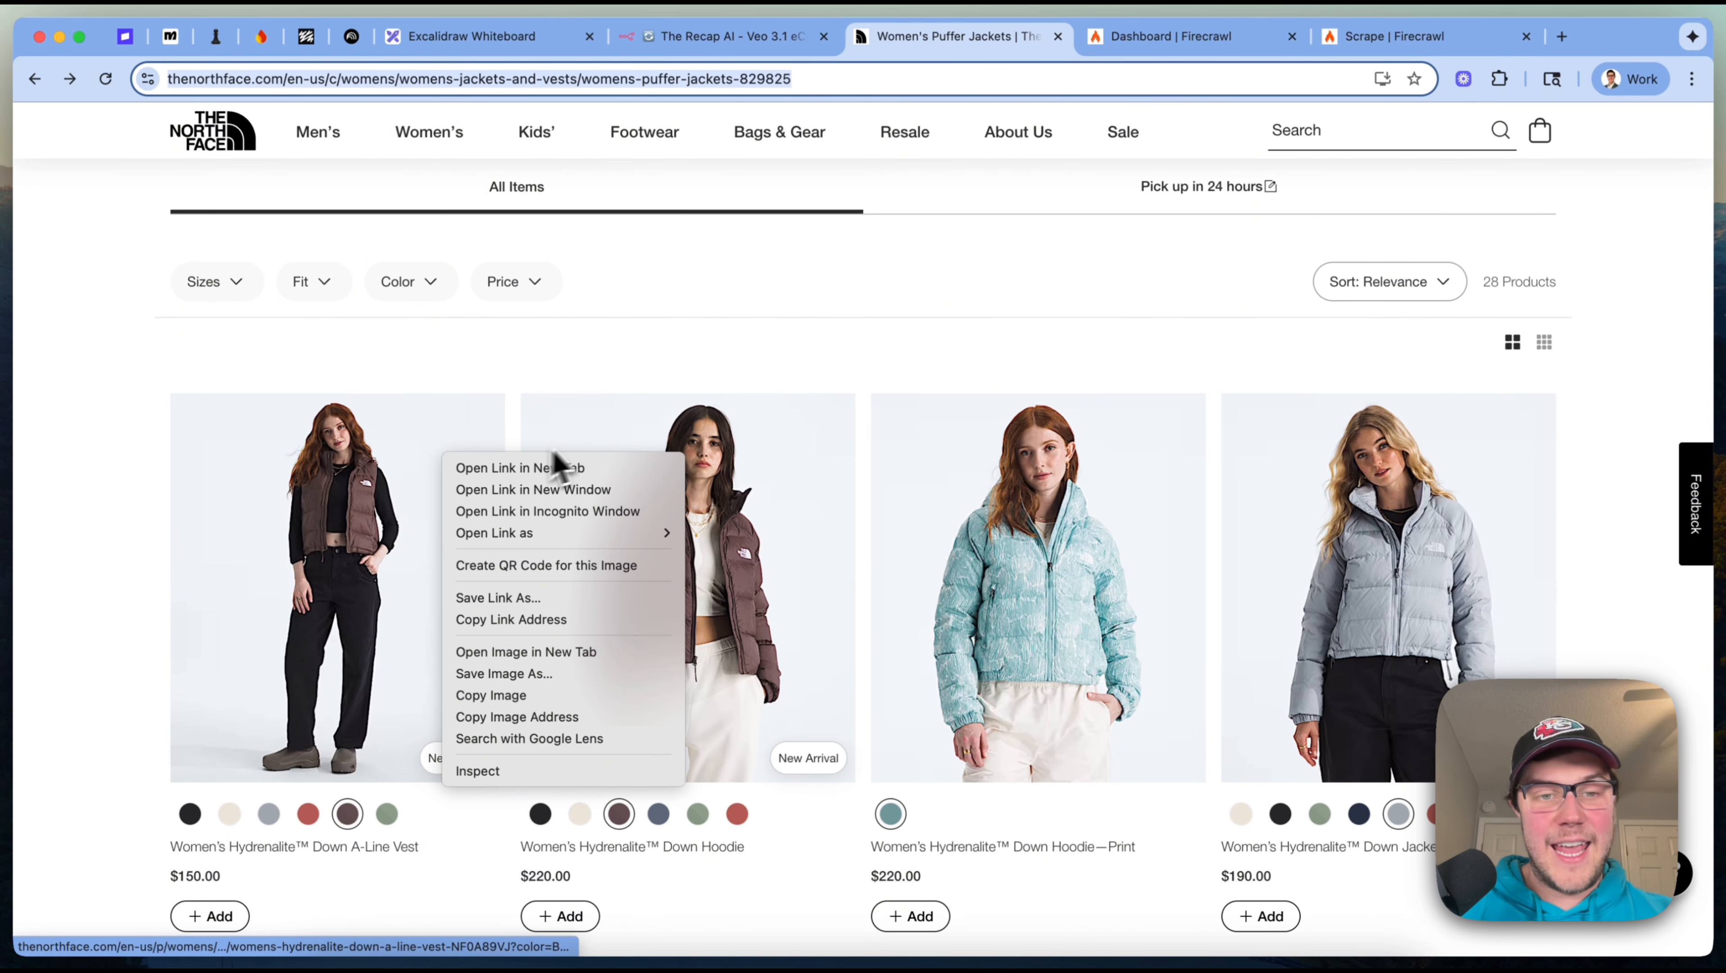
click(580, 653)
click(1103, 43)
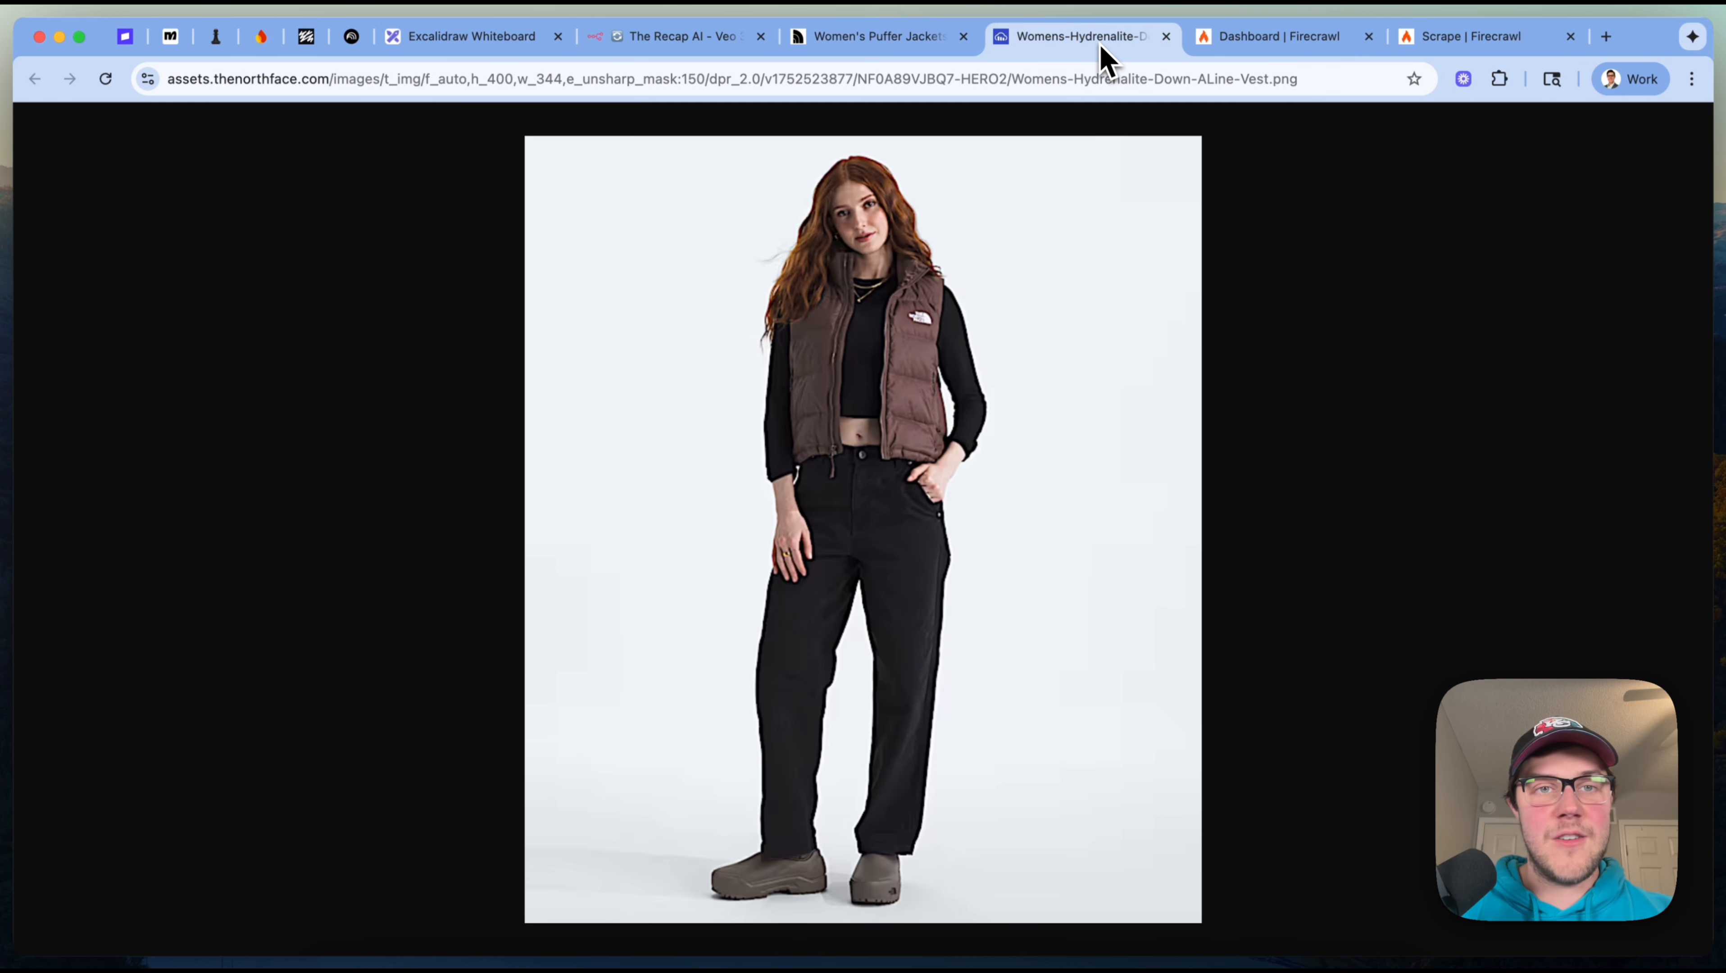
Examine the vest image's full URL, including its size and format parameters, leaving the address unedited.
click(226, 94)
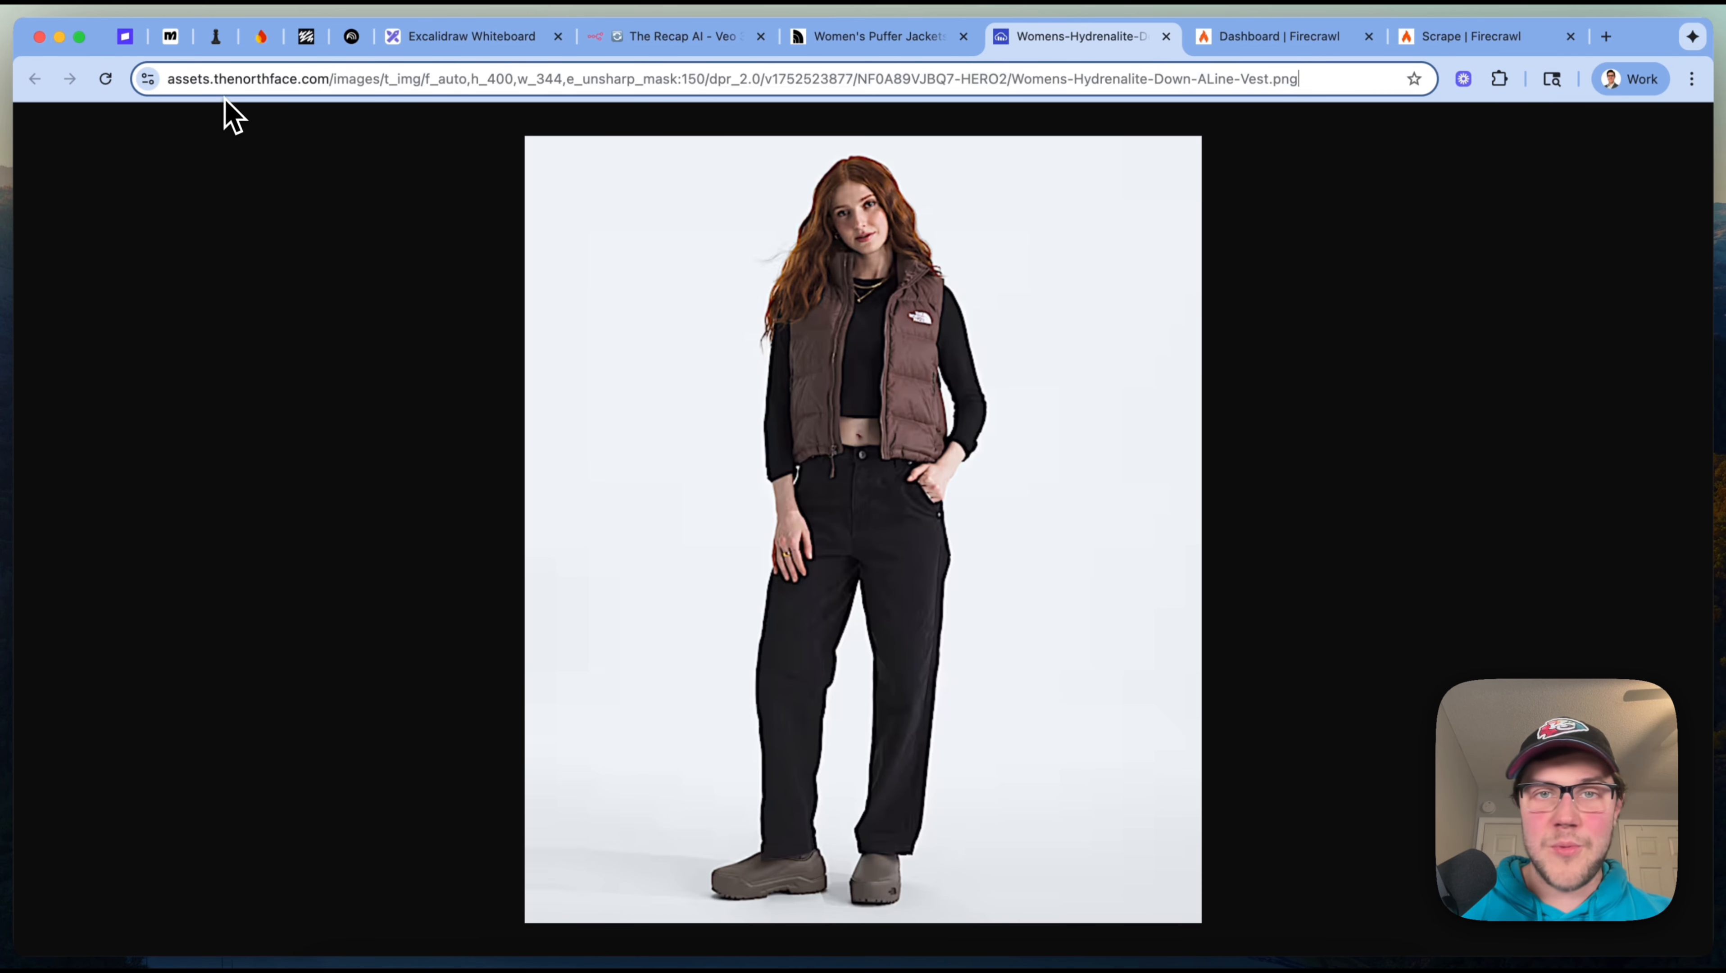
click(402, 276)
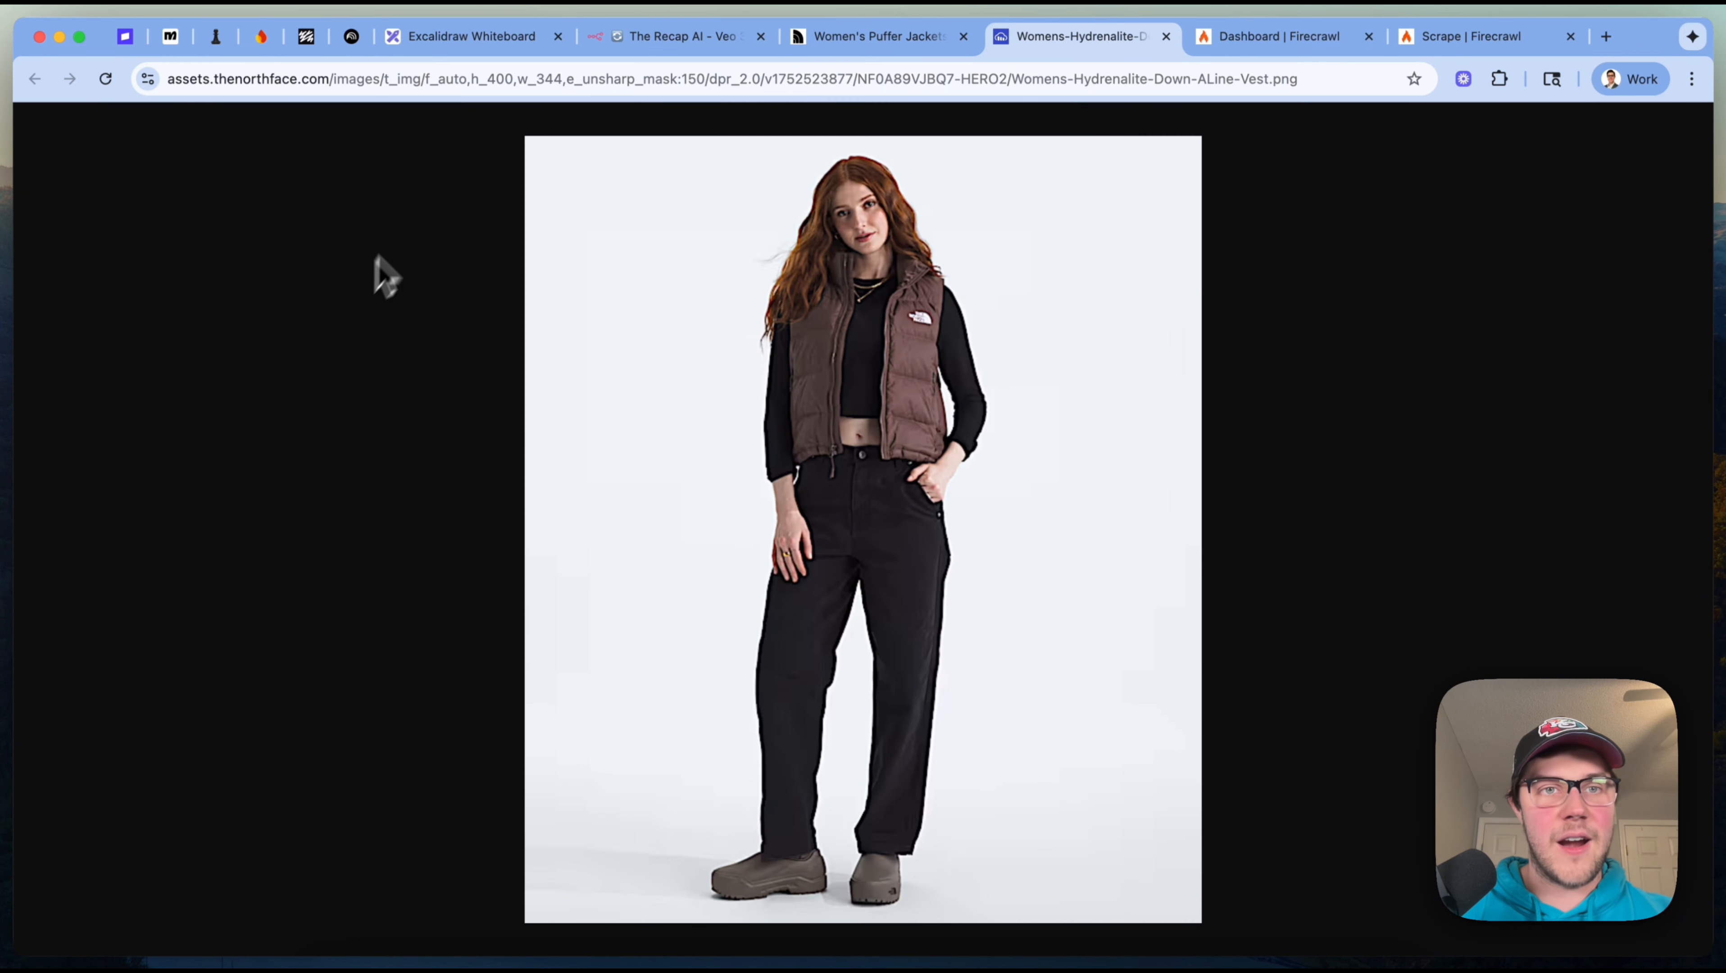
click(451, 79)
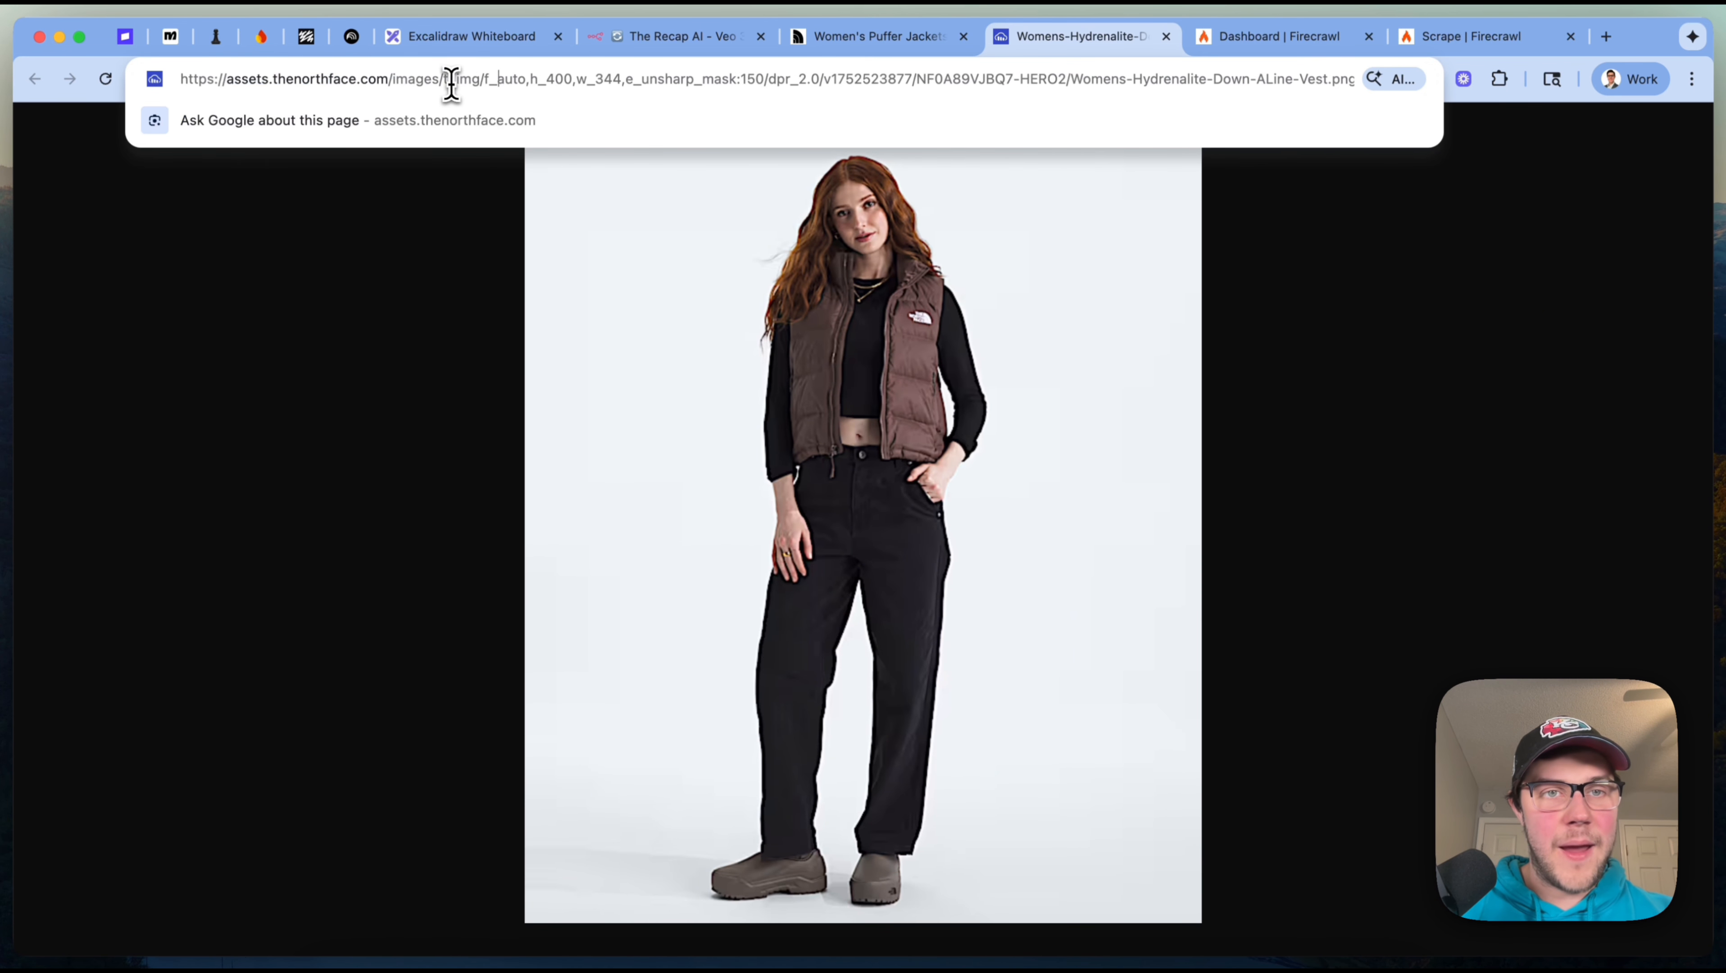
drag(525, 79, 666, 77)
click(1297, 392)
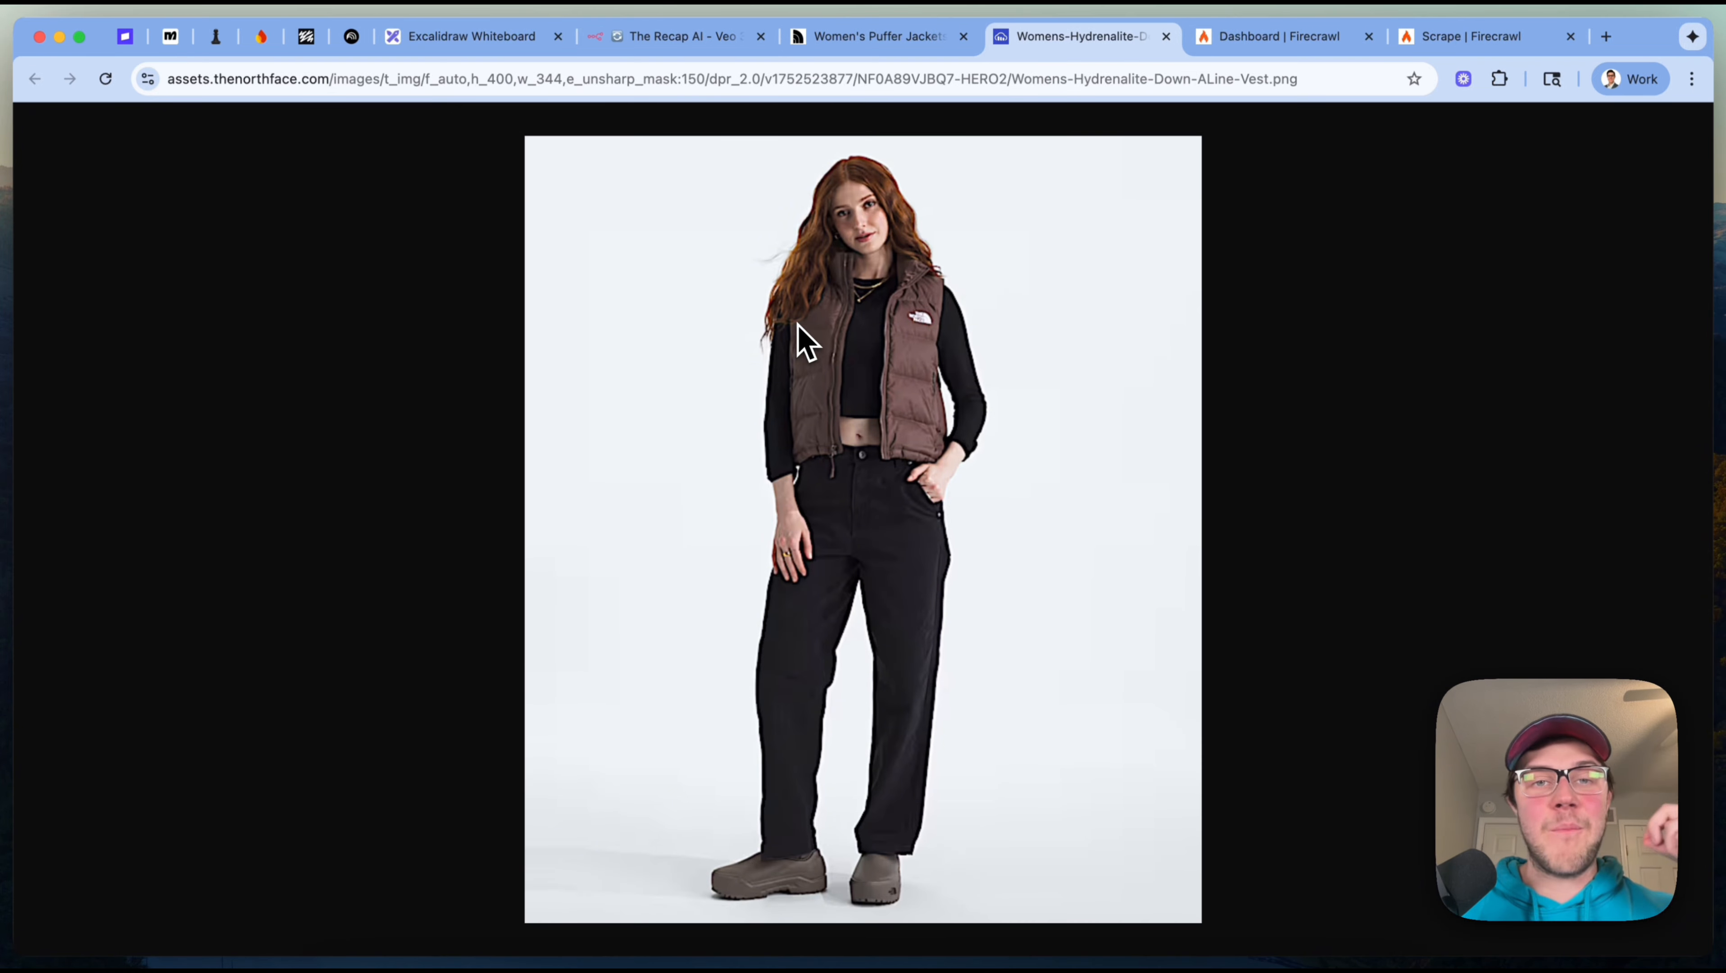
Go back to the extraction prompt in n8n, reread it in full, and close the prompt editor without changes.
click(686, 36)
click(1130, 571)
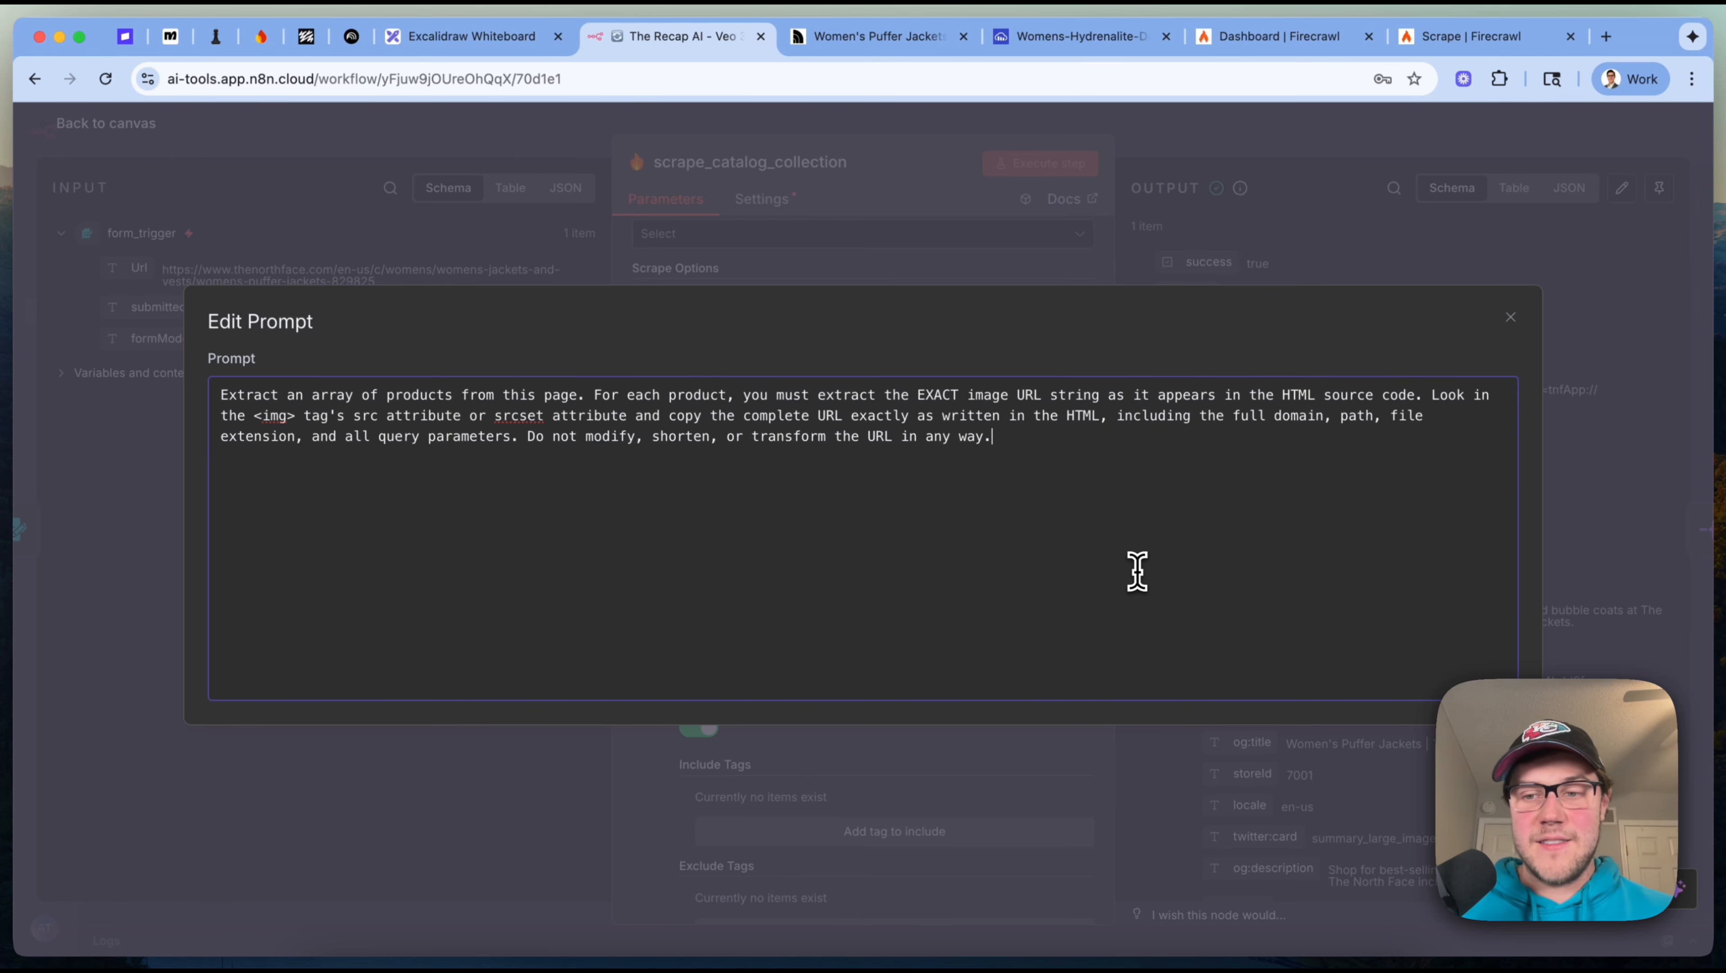
key(super+a)
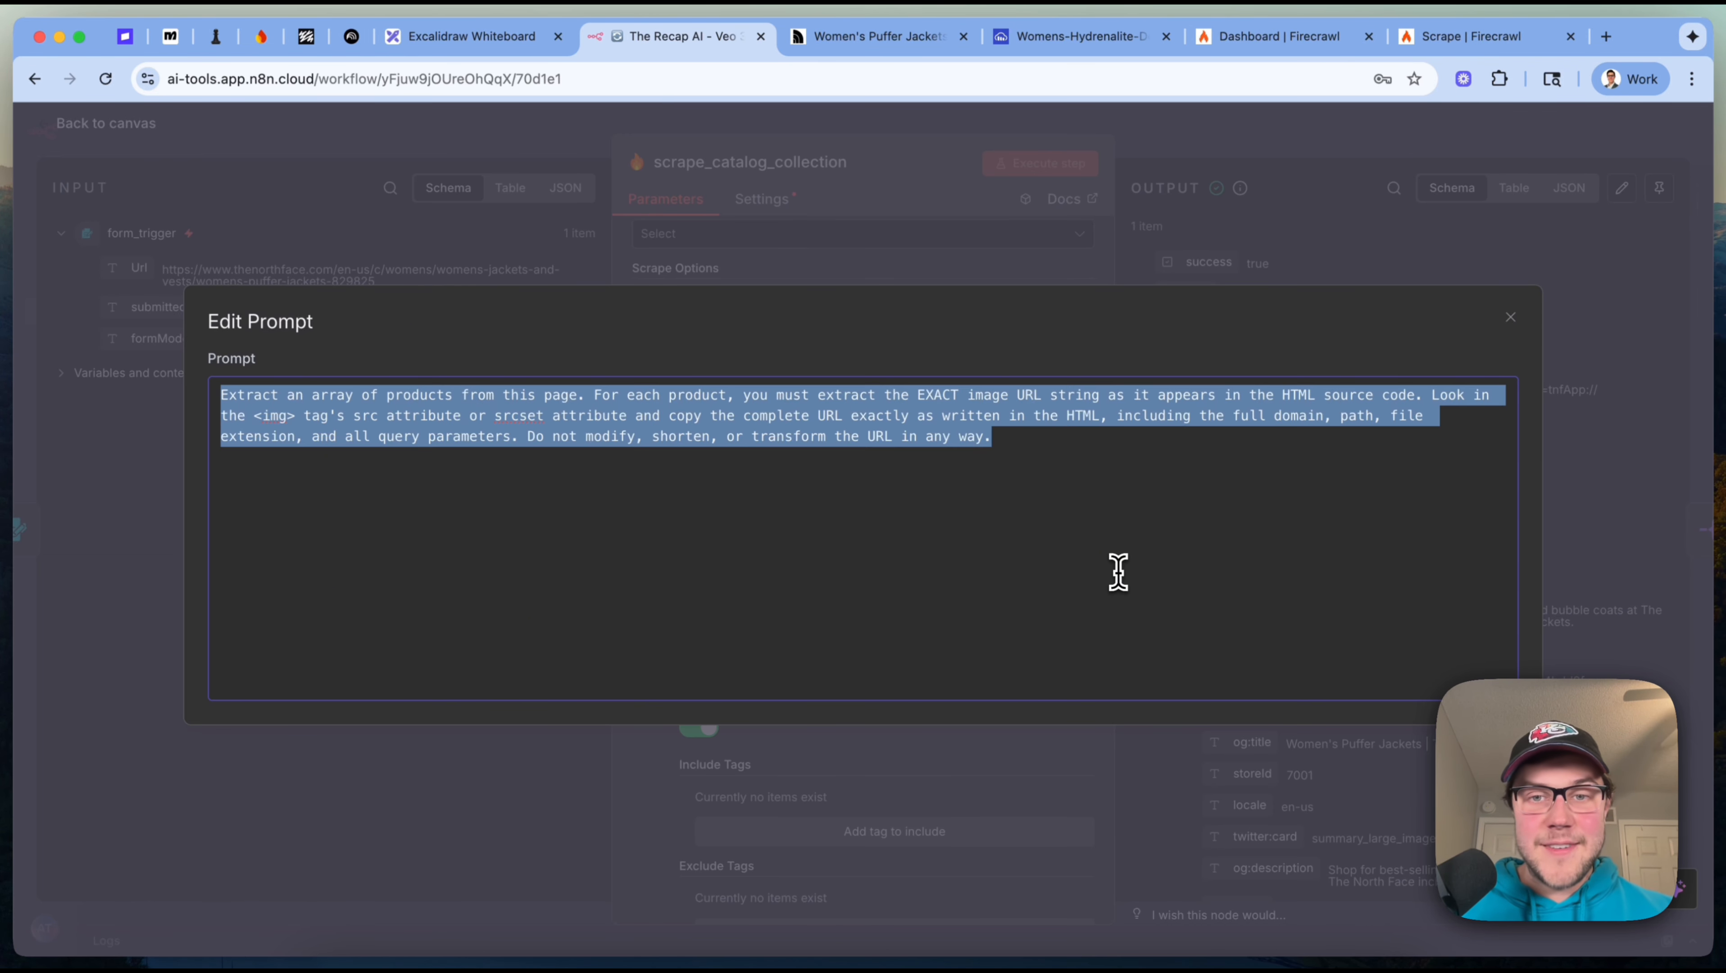
click(1119, 572)
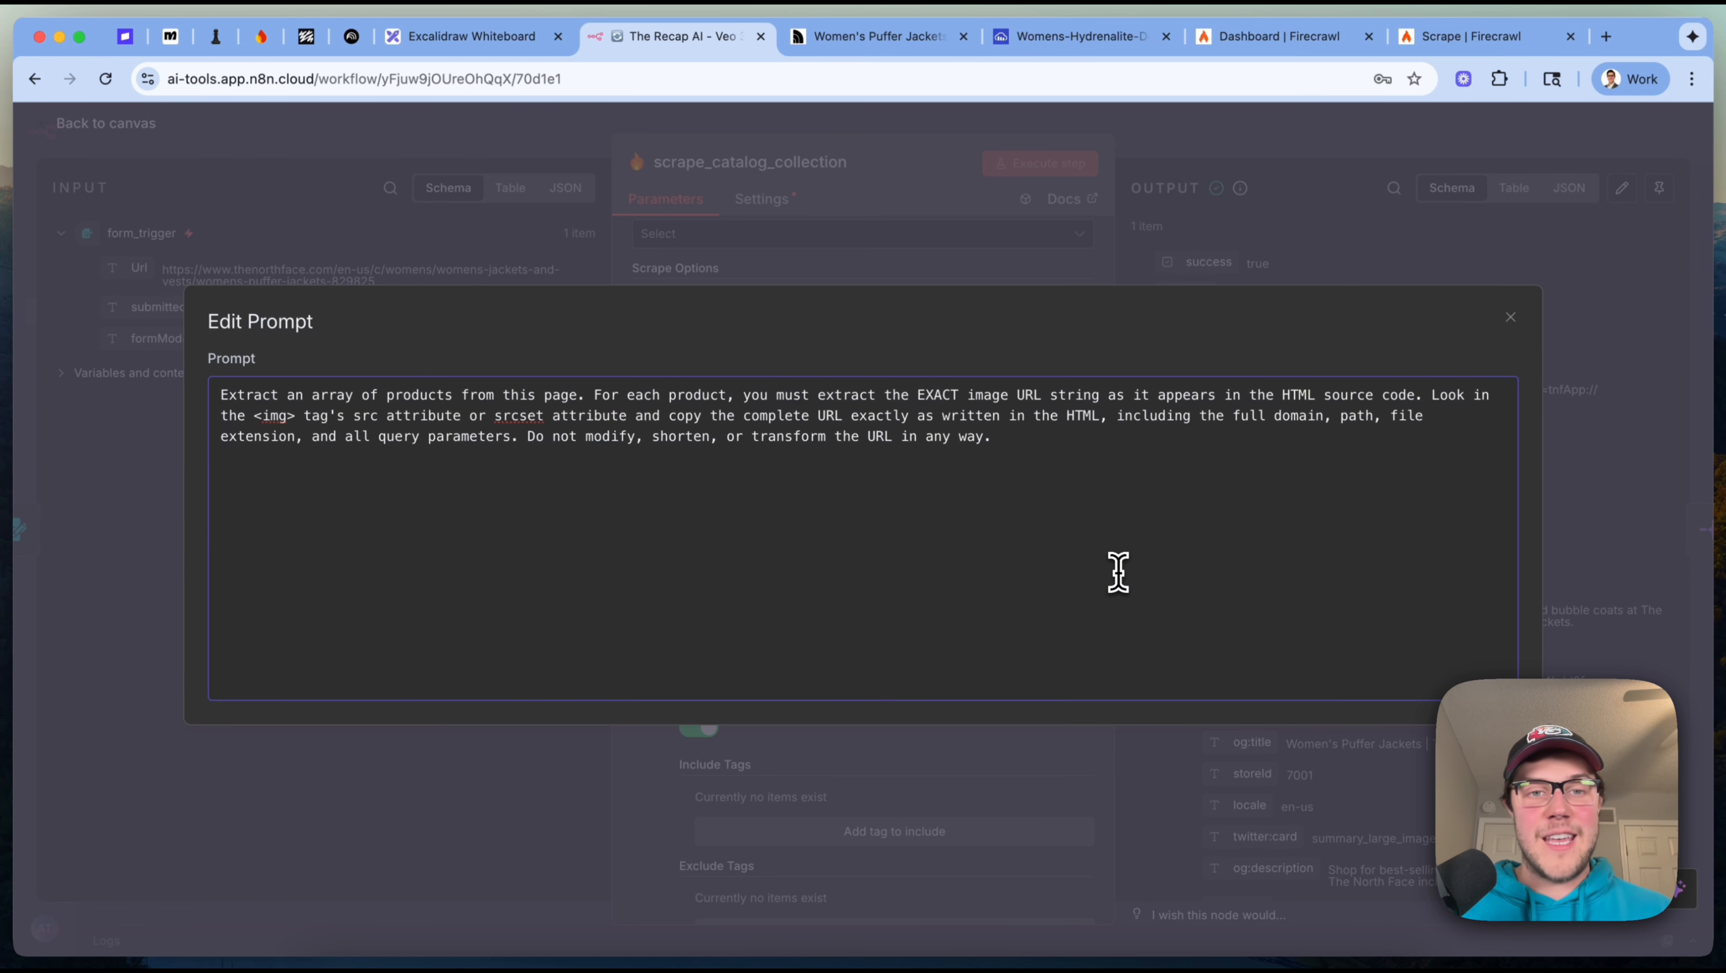
click(1084, 267)
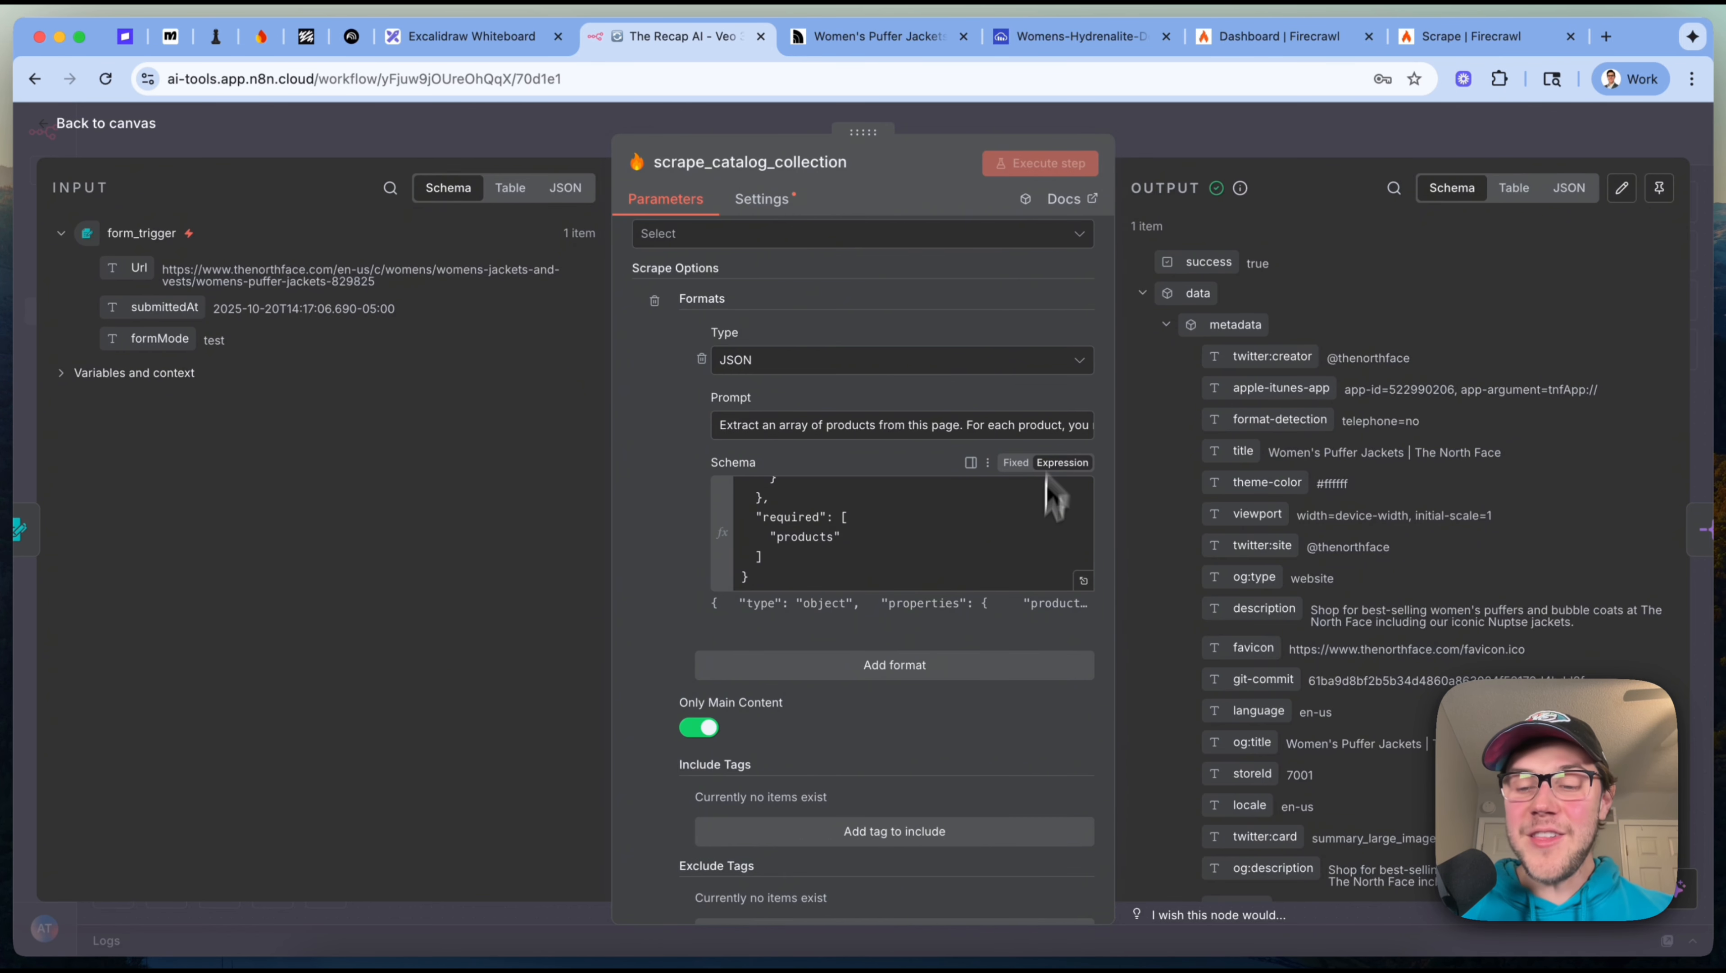
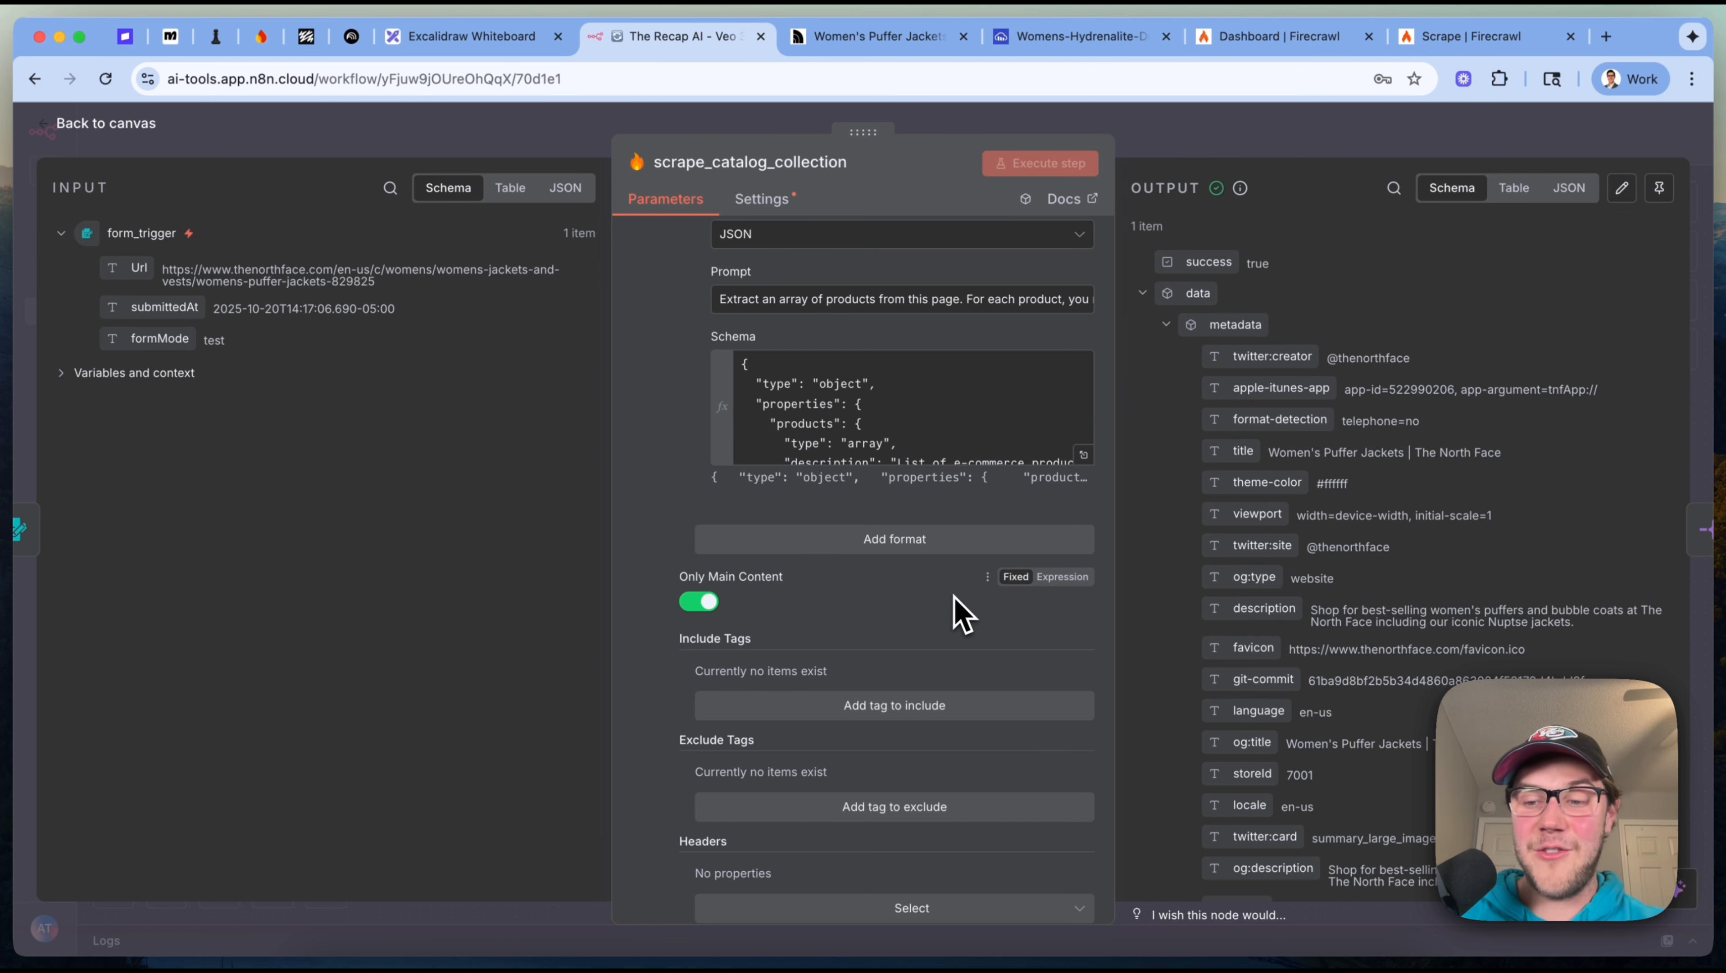
Review the remaining scrape options, and collapse the output's metadata to examine the extracted product titles and image URLs.
scroll(957, 612, down, 8)
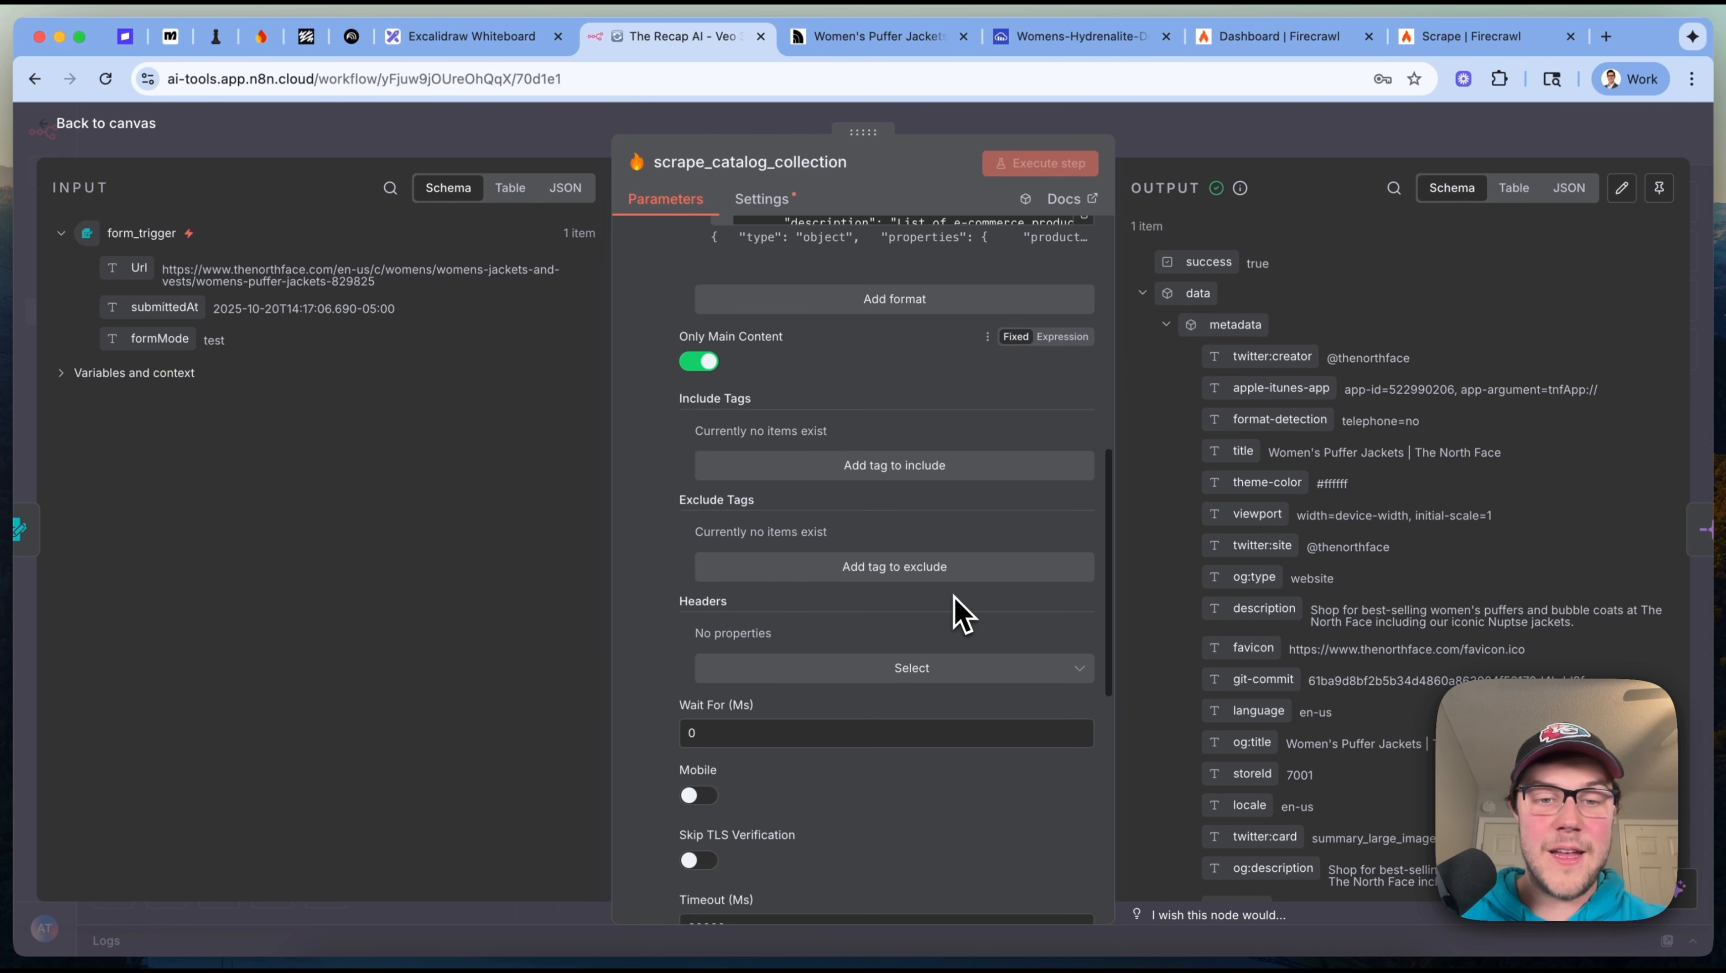
scroll(940, 591, down, 5)
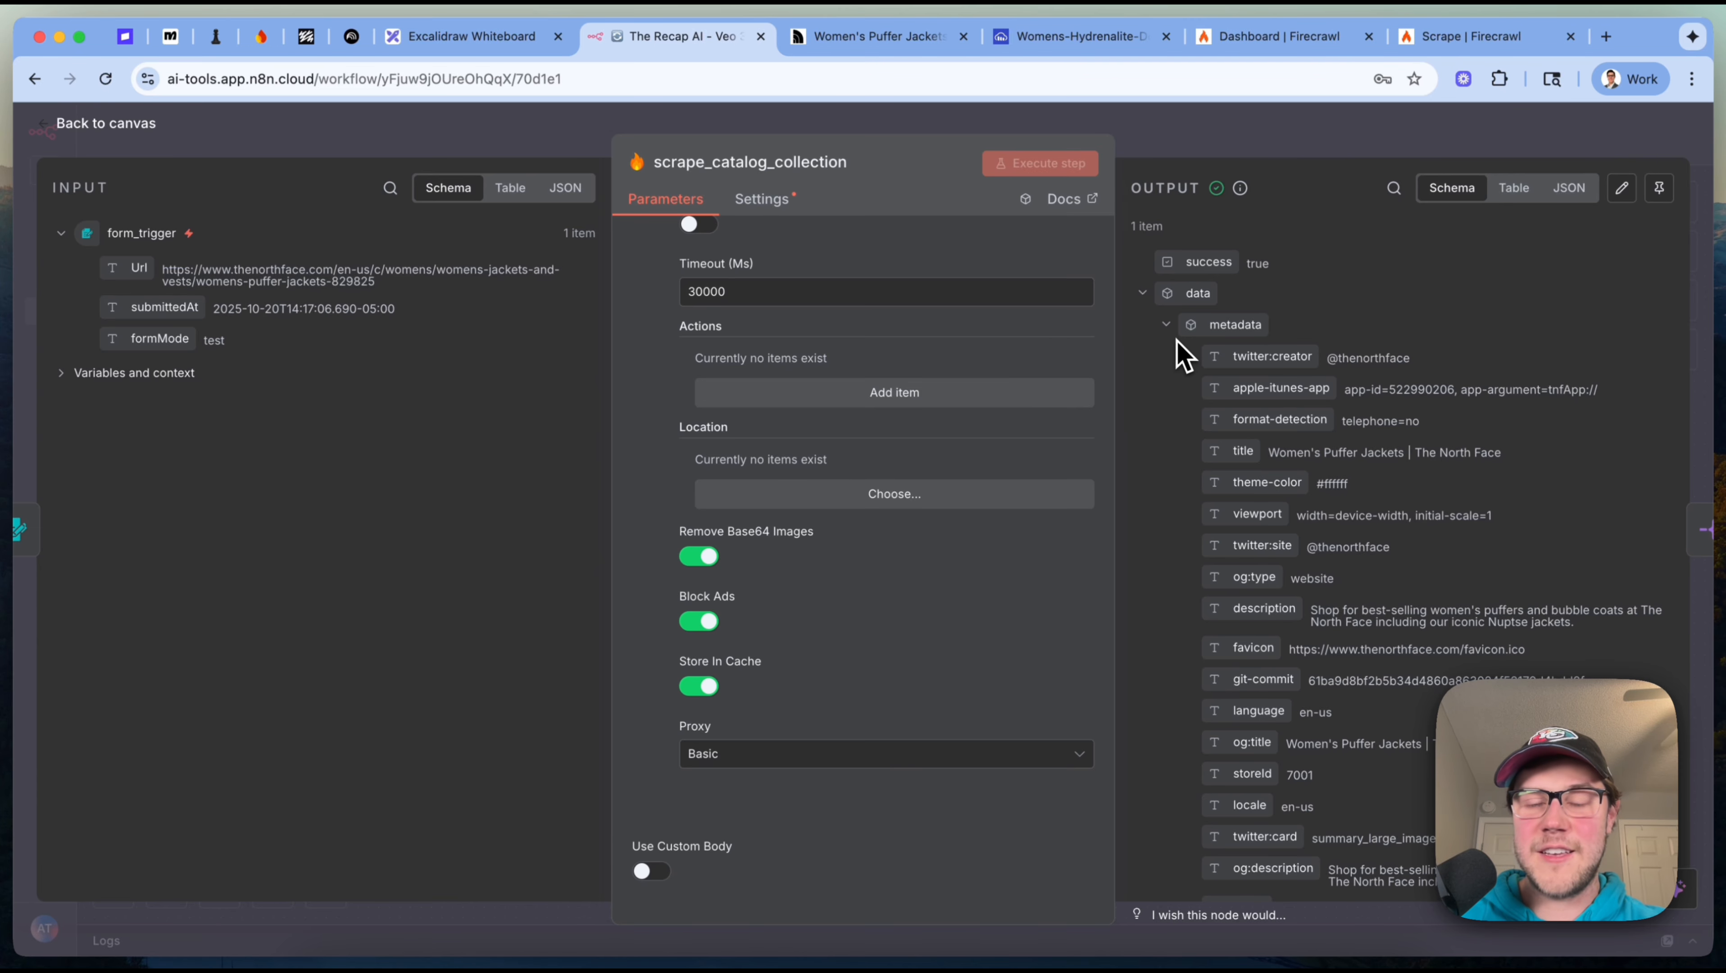
click(1165, 325)
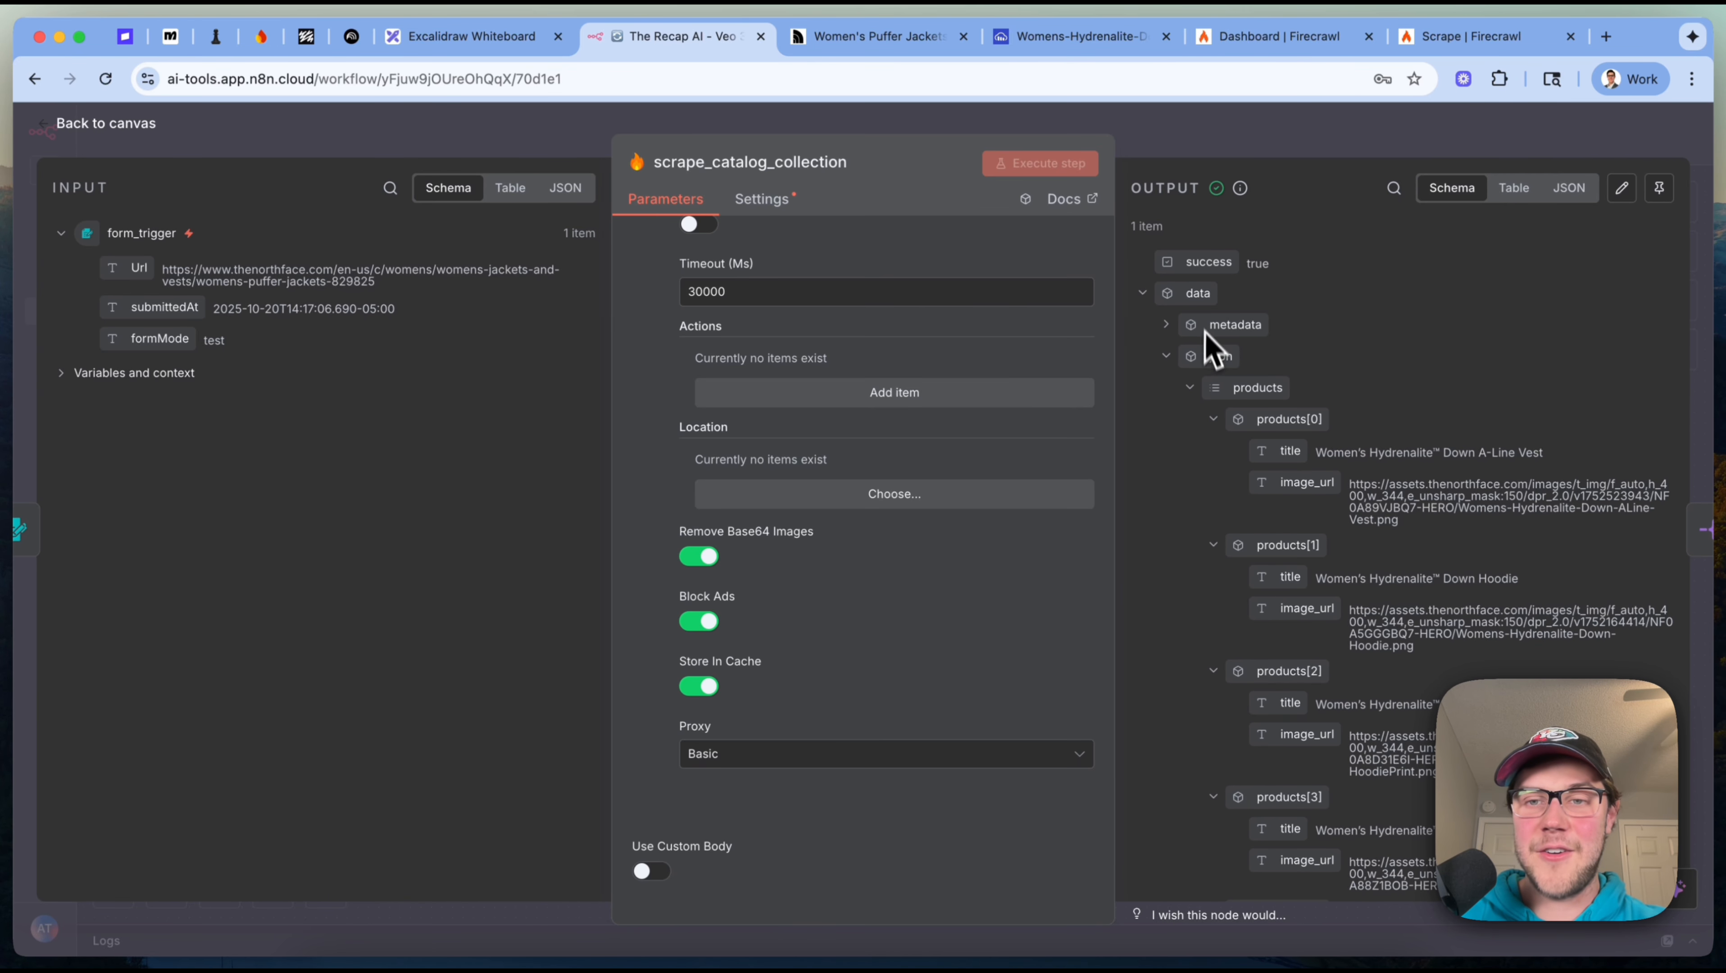
scroll(1413, 381, down, 3)
scroll(1414, 450, up, 1)
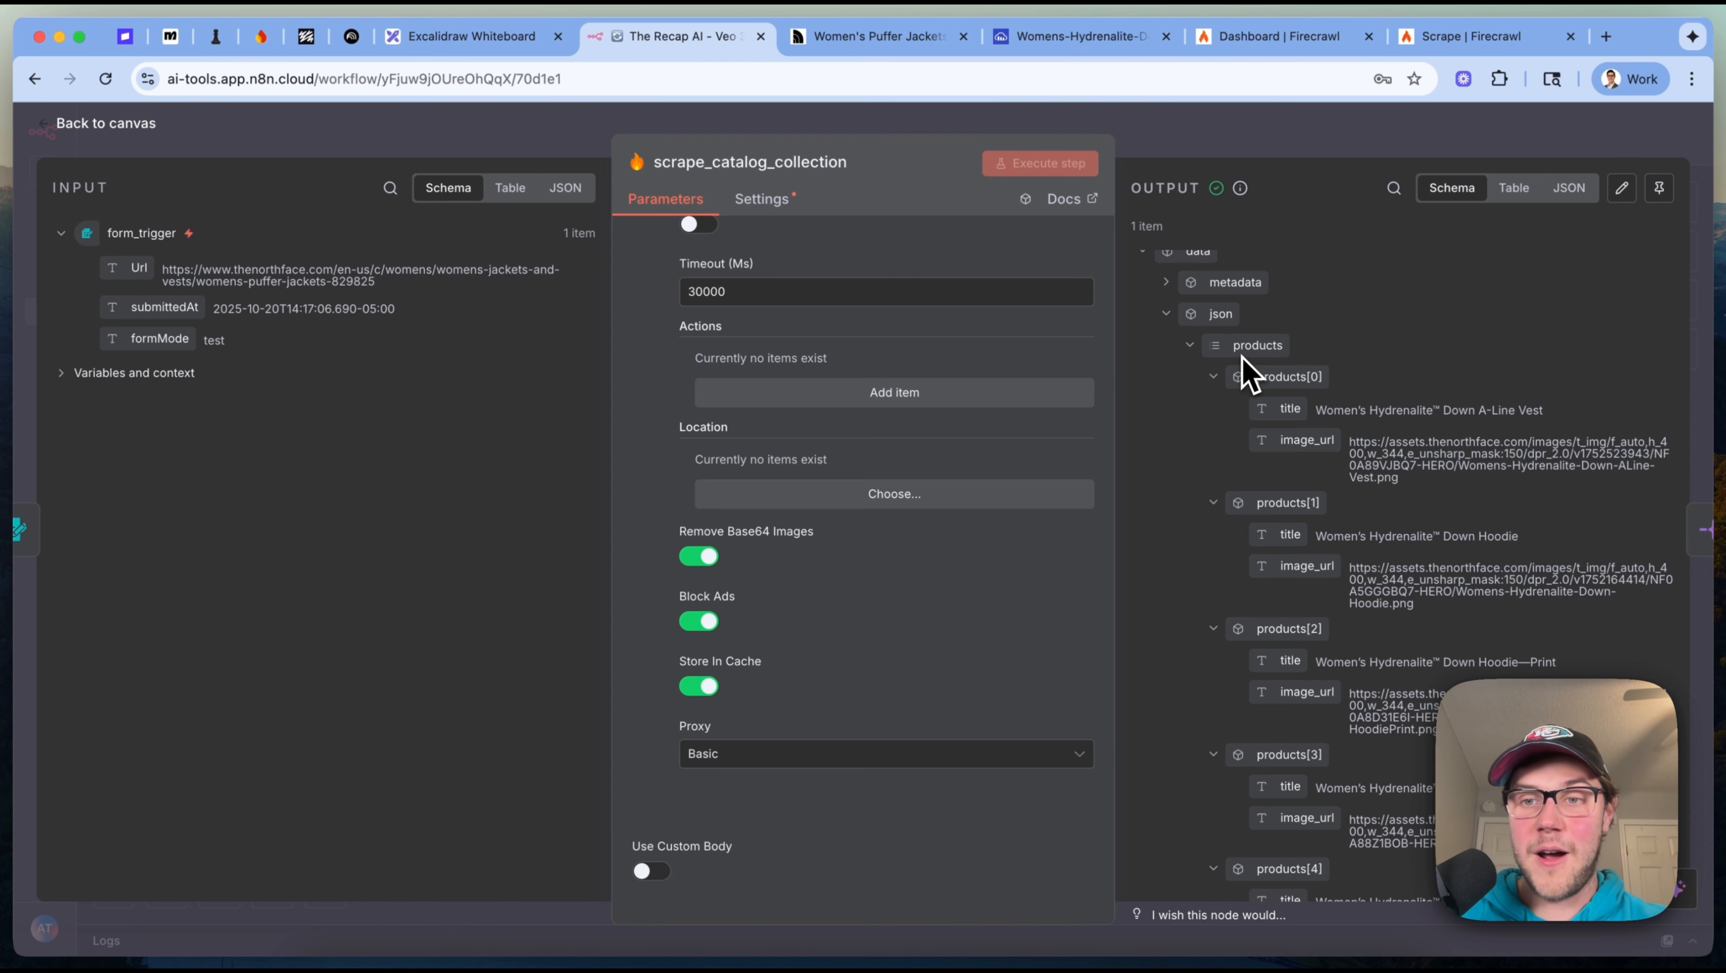
scroll(1387, 412, down, 1)
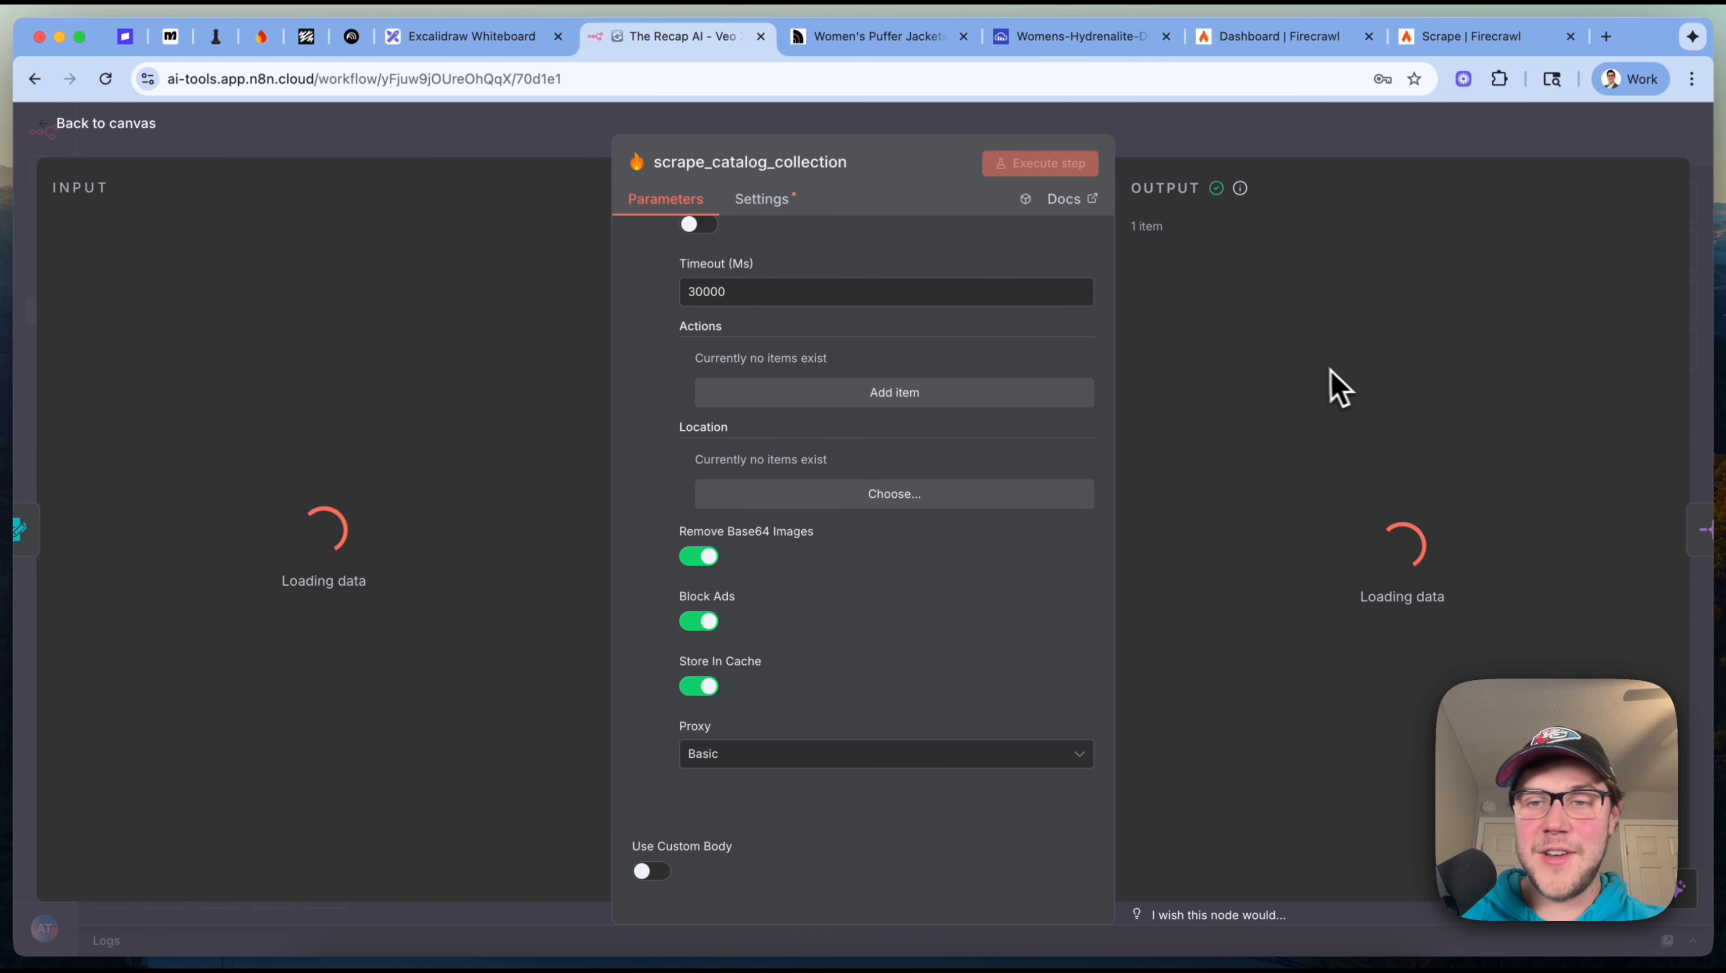
scroll(1398, 501, down, 10)
scroll(1406, 524, down, 3)
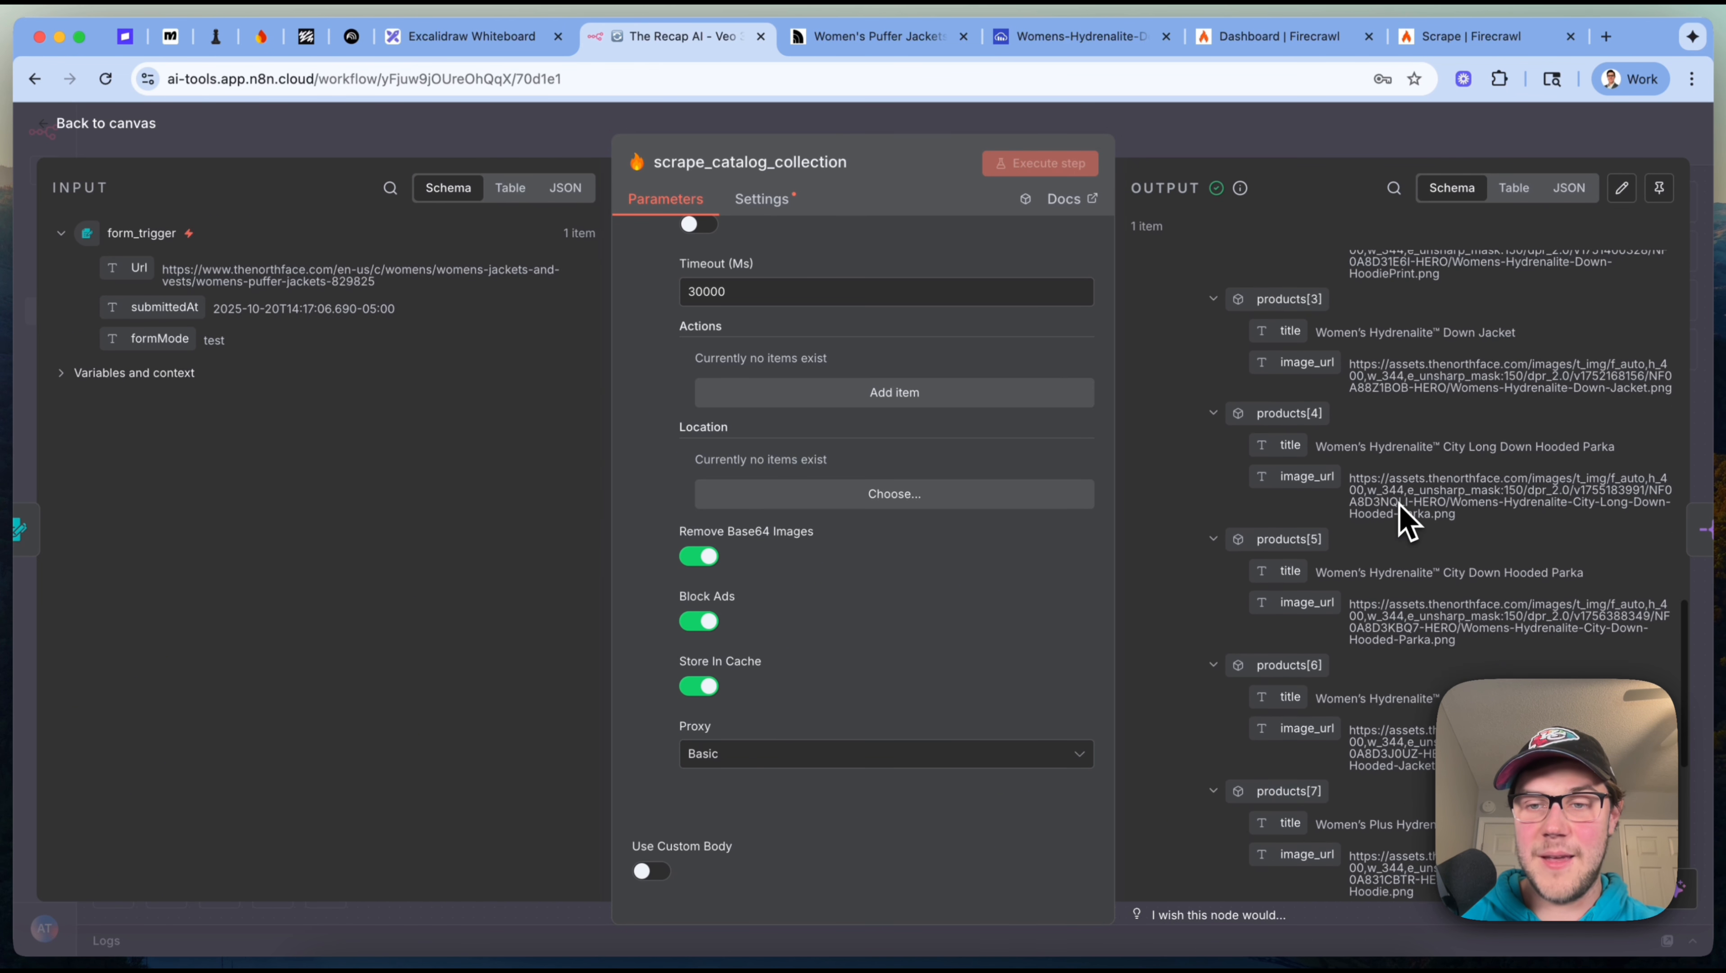
Copy the image_url of the Women's Hydrenalite City Long Down Hooded Parka from the output and open it in a new tab.
triple_click(1407, 400)
key(super+c)
click(1606, 36)
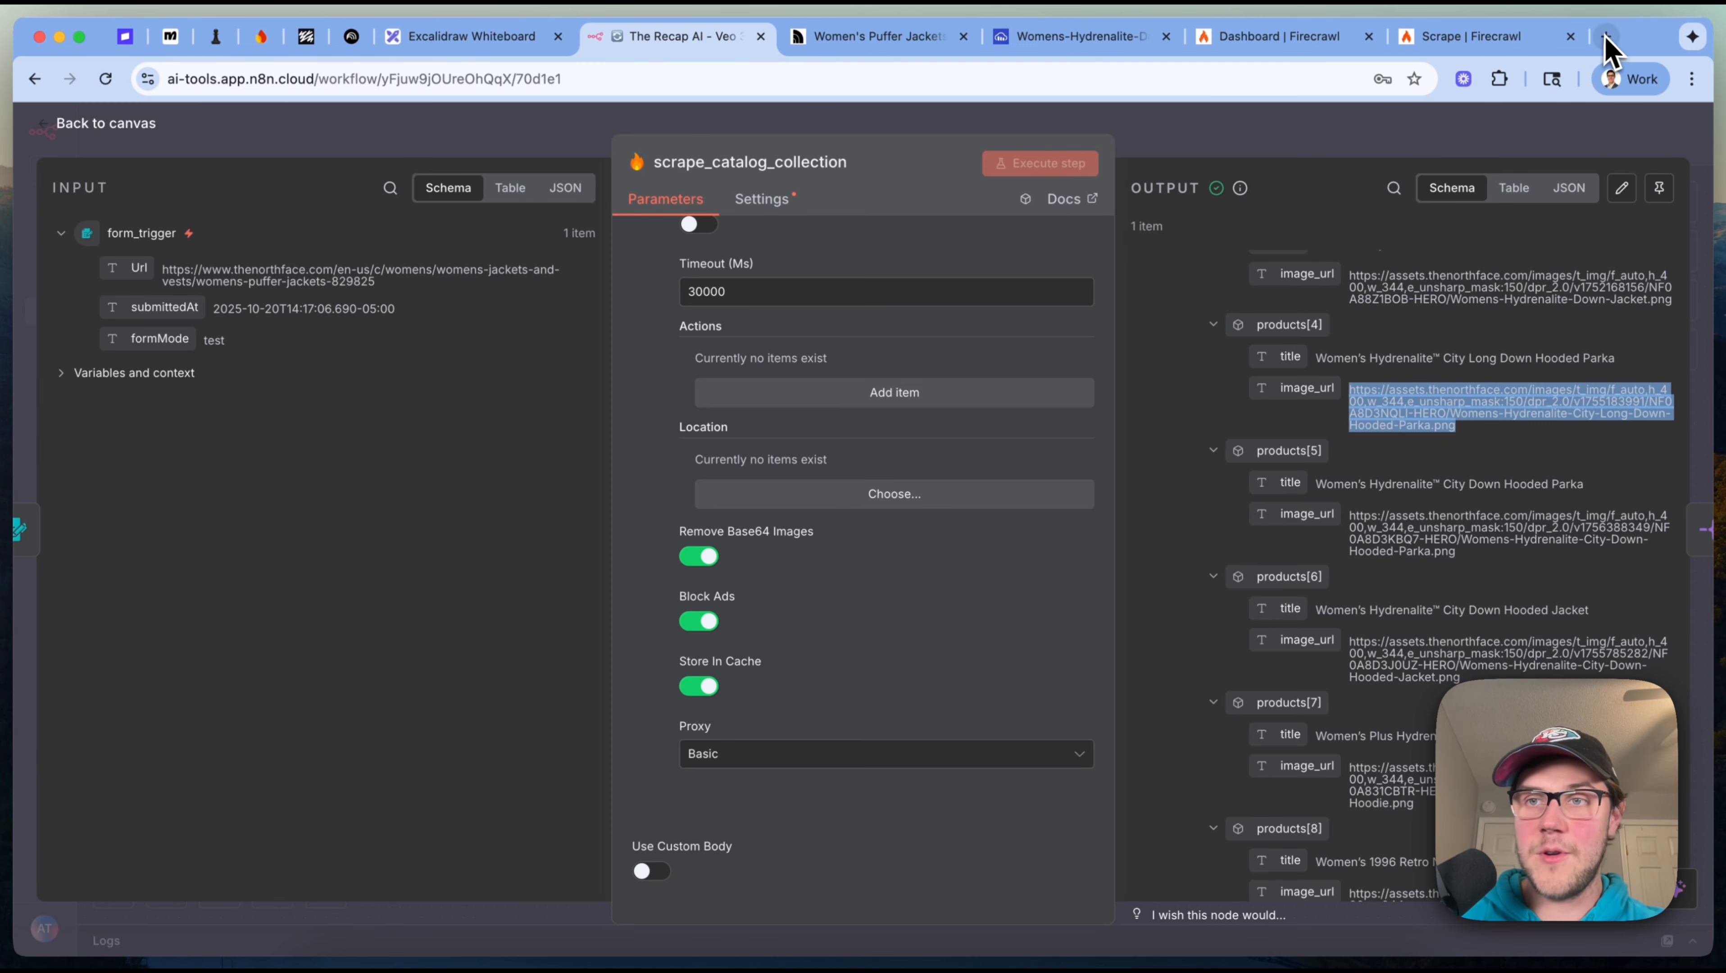
key(super+v)
key(Return)
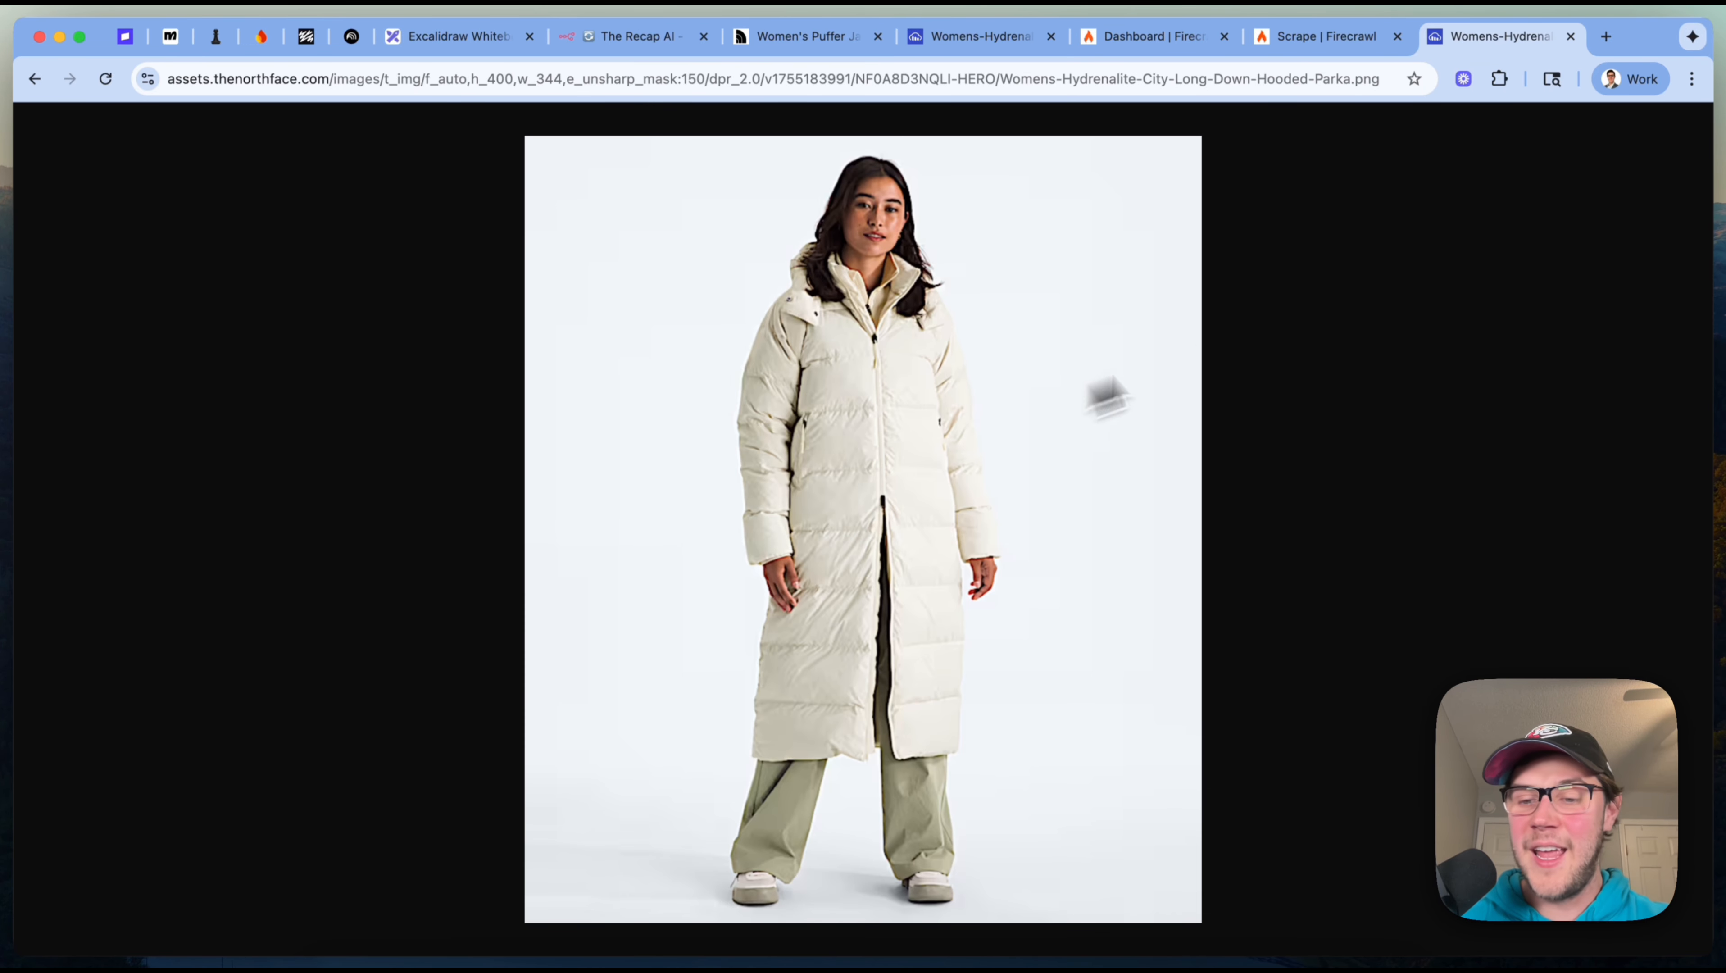
Go back to n8n, leave scrape_catalog_collection, and examine split_products' data.json.products field against the incoming product array.
click(633, 36)
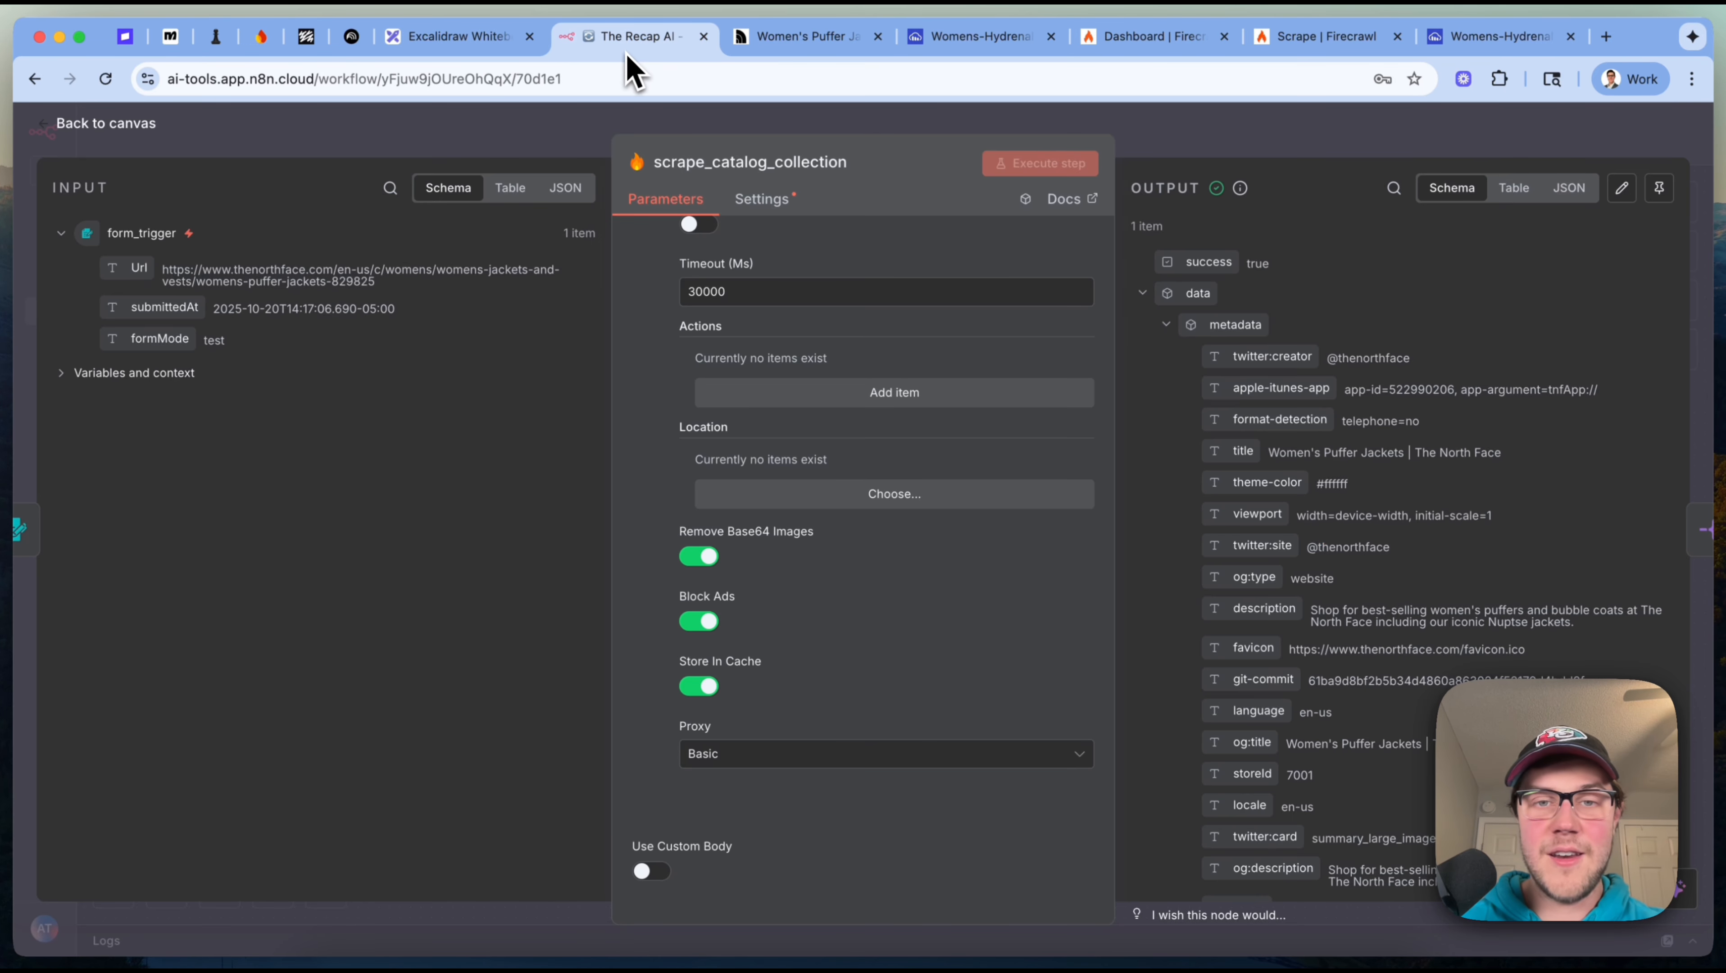
key(Escape)
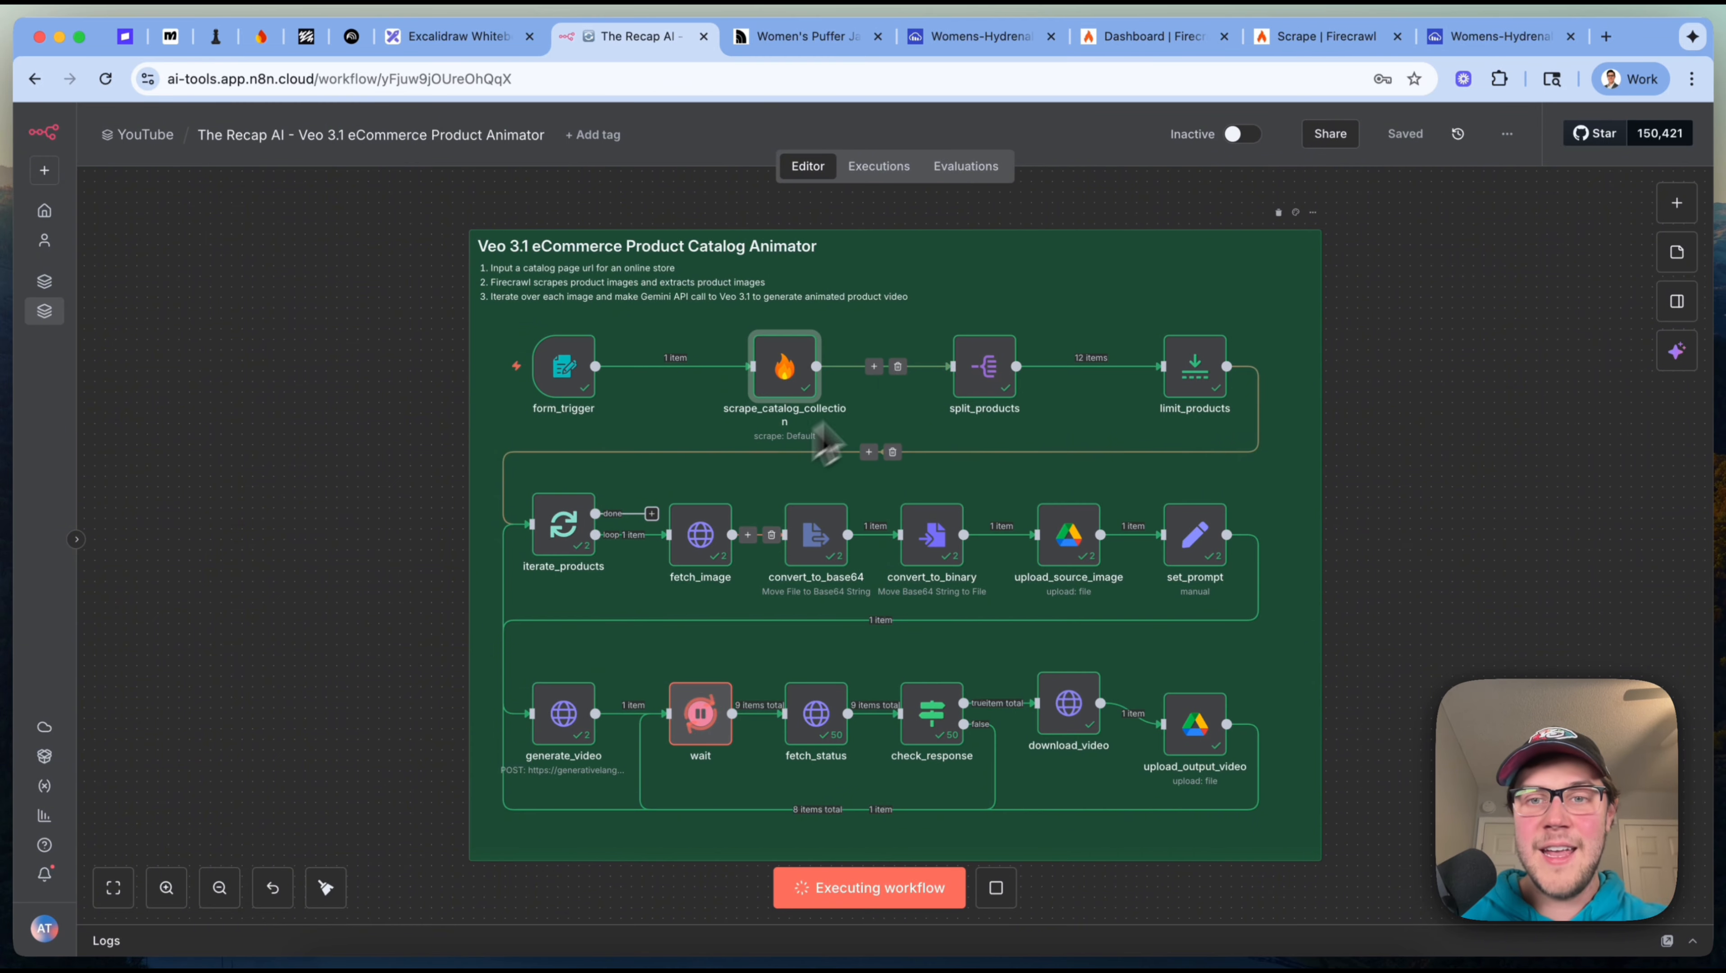
double_click(1001, 378)
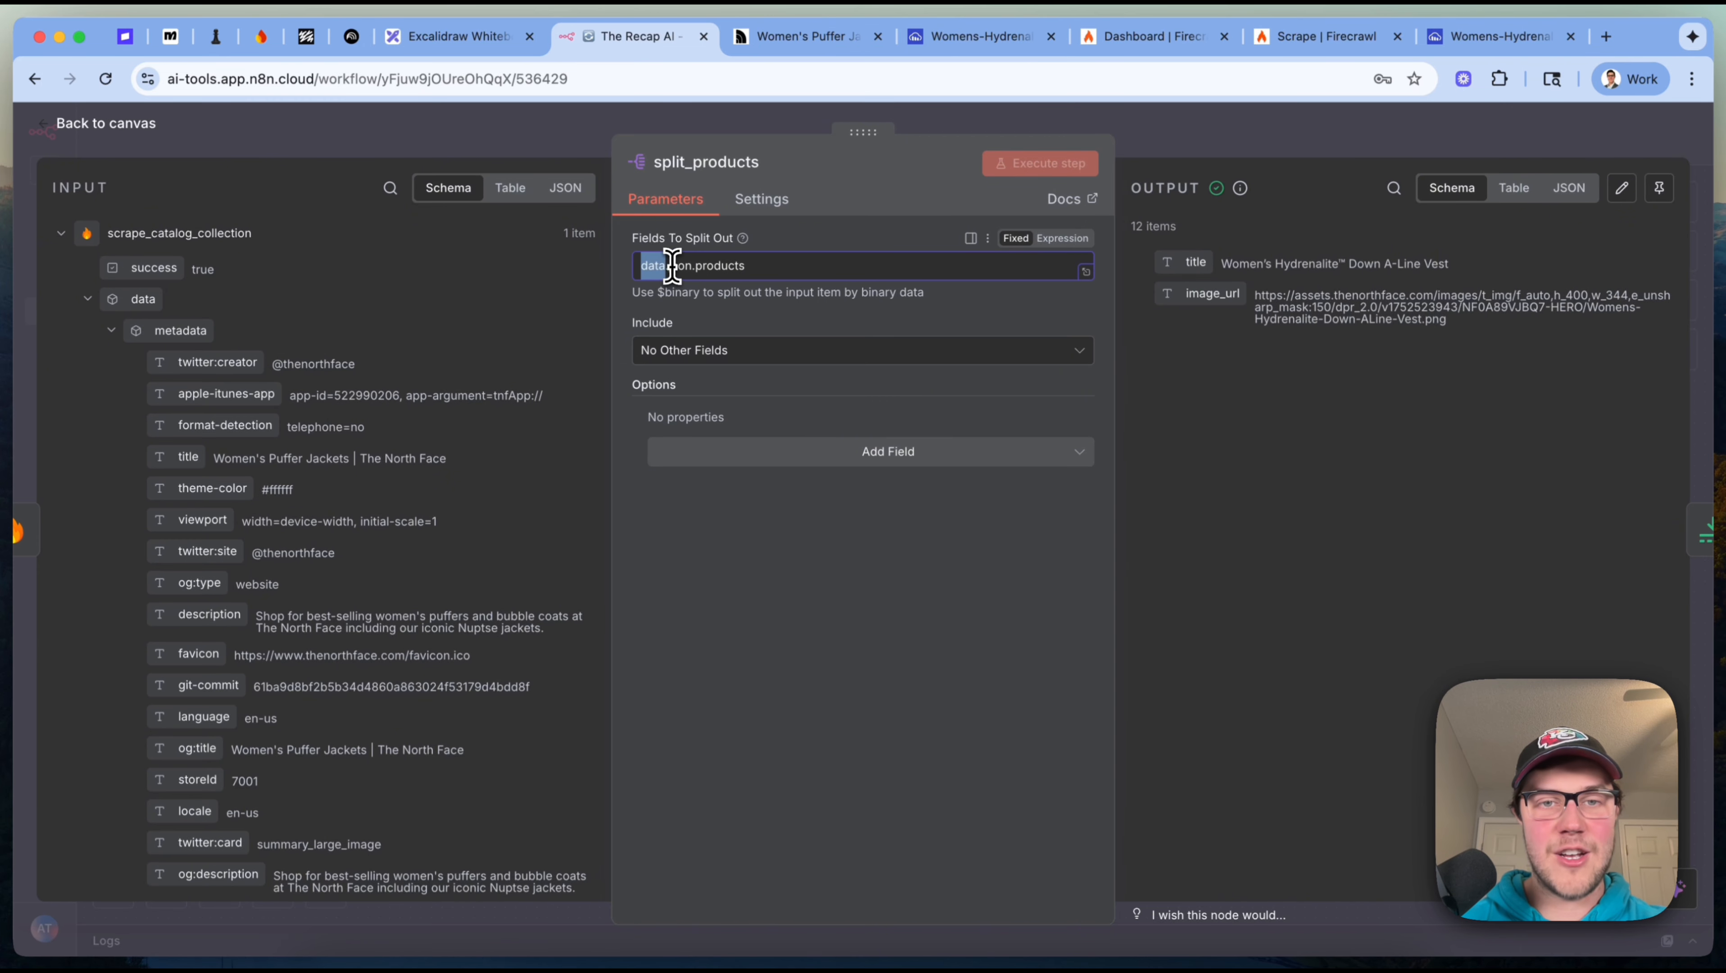
click(117, 329)
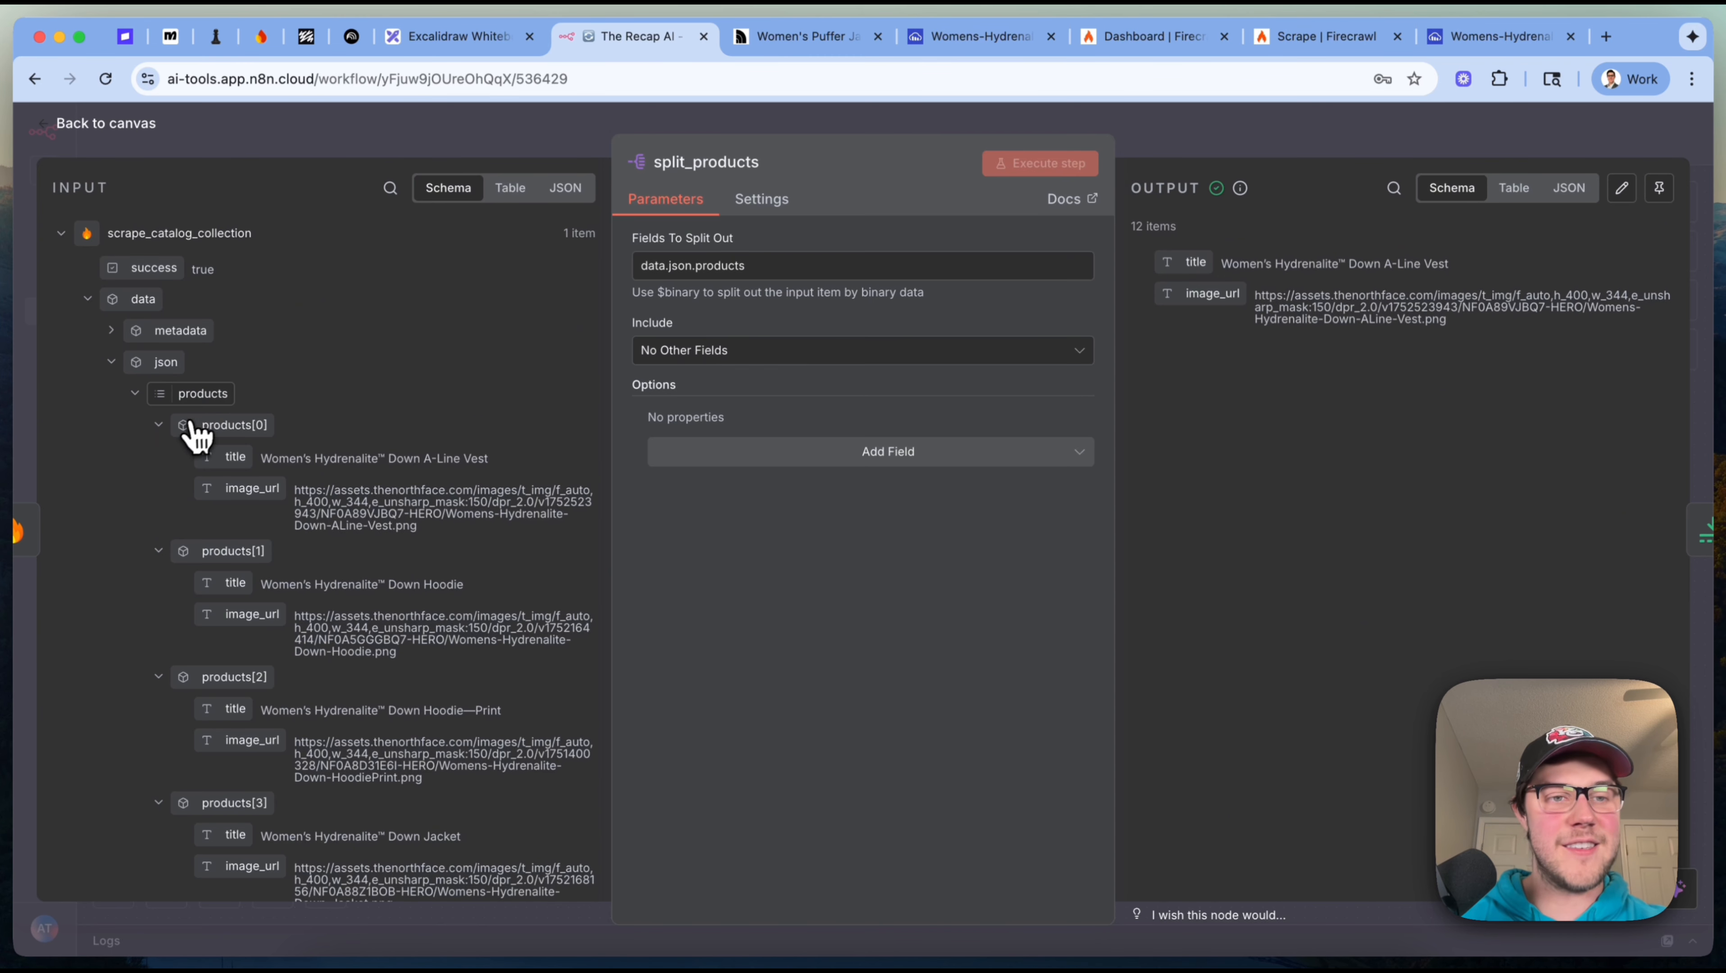
drag(199, 399, 924, 253)
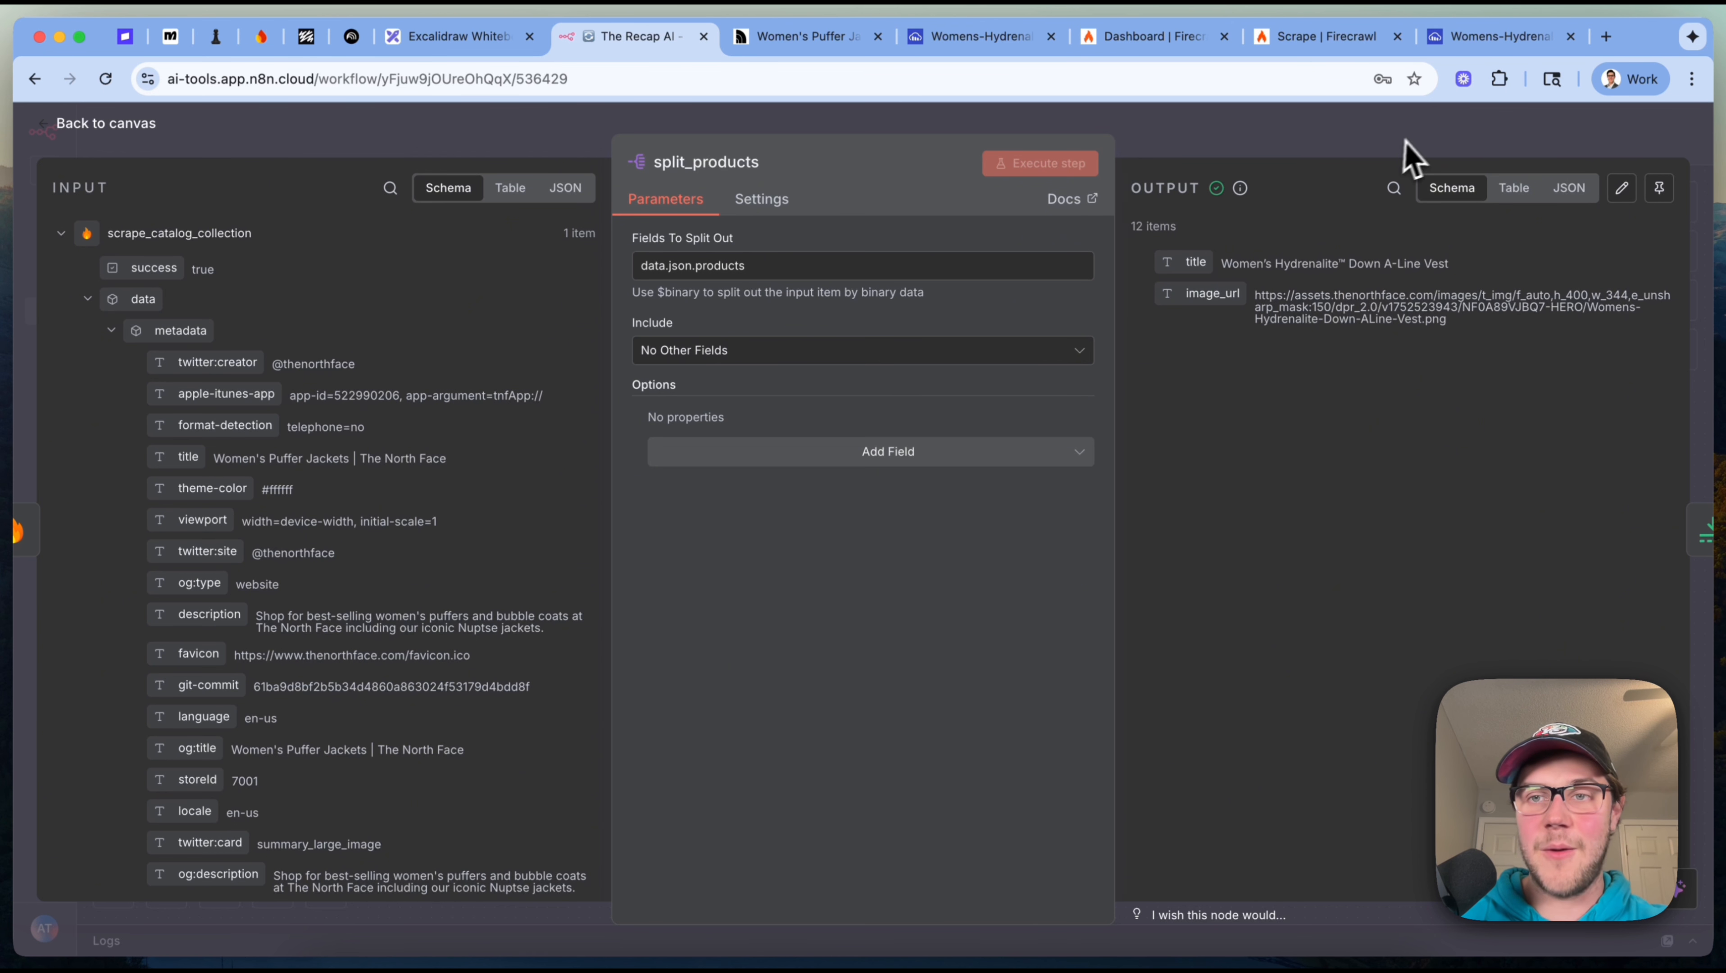
click(1410, 154)
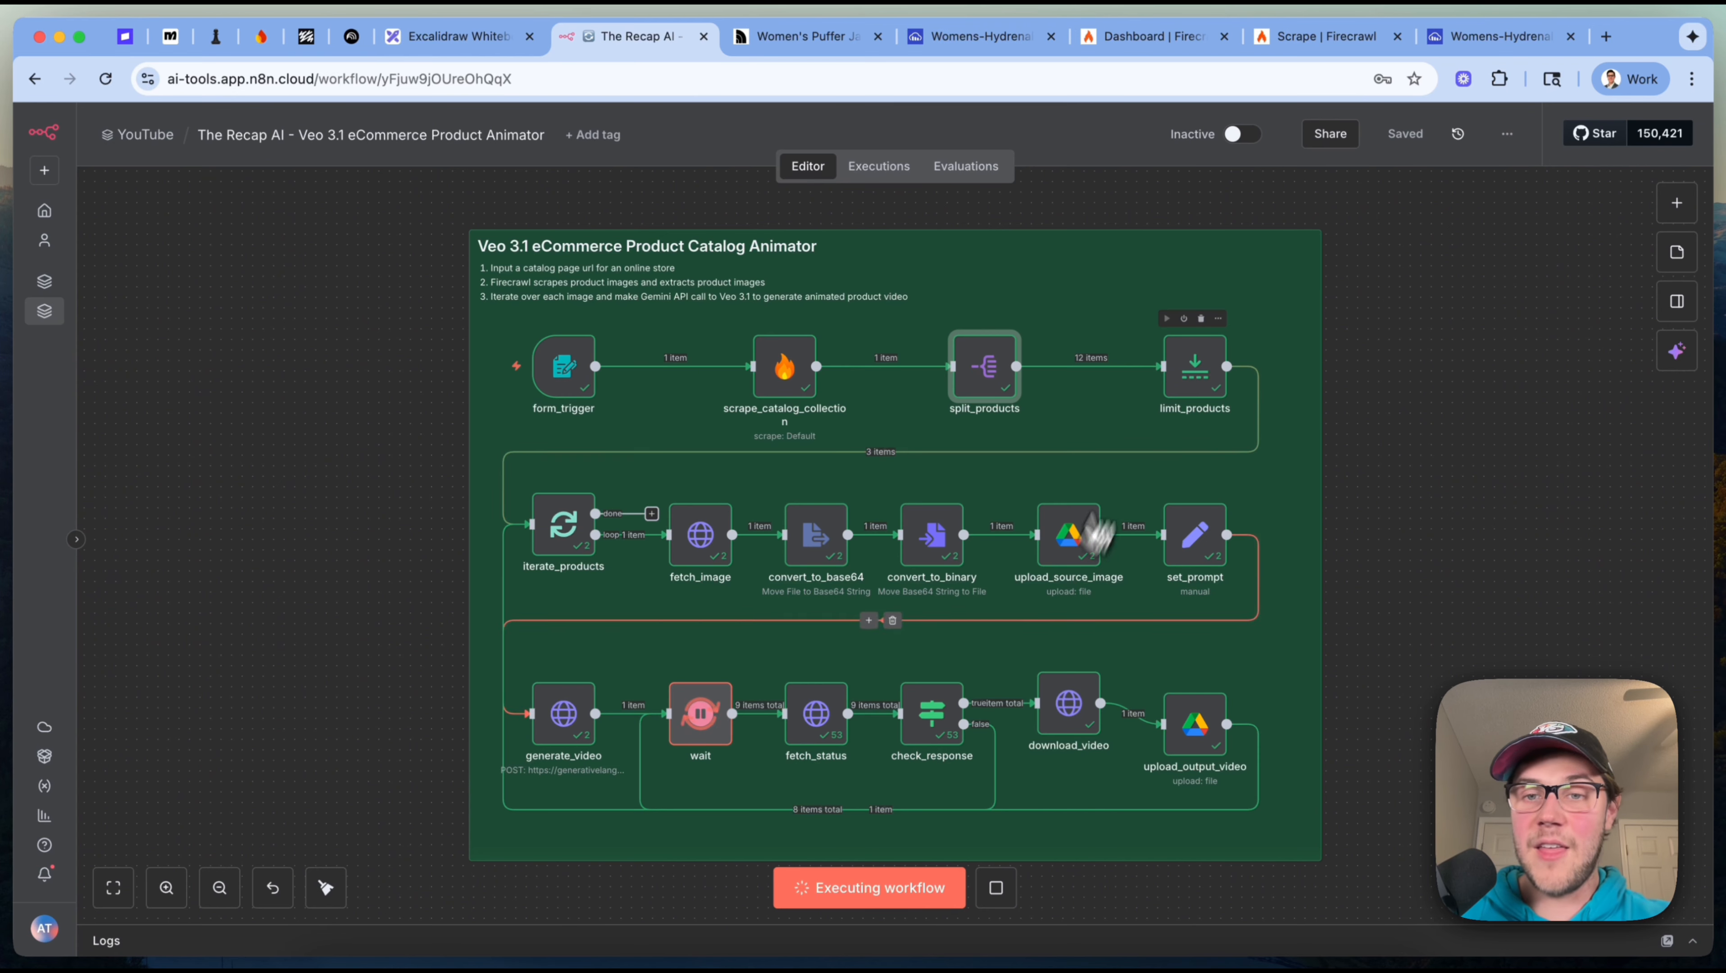
Look into limit_products, and search the node library for "limi" to locate the Limit node without adding it.
double_click(1200, 374)
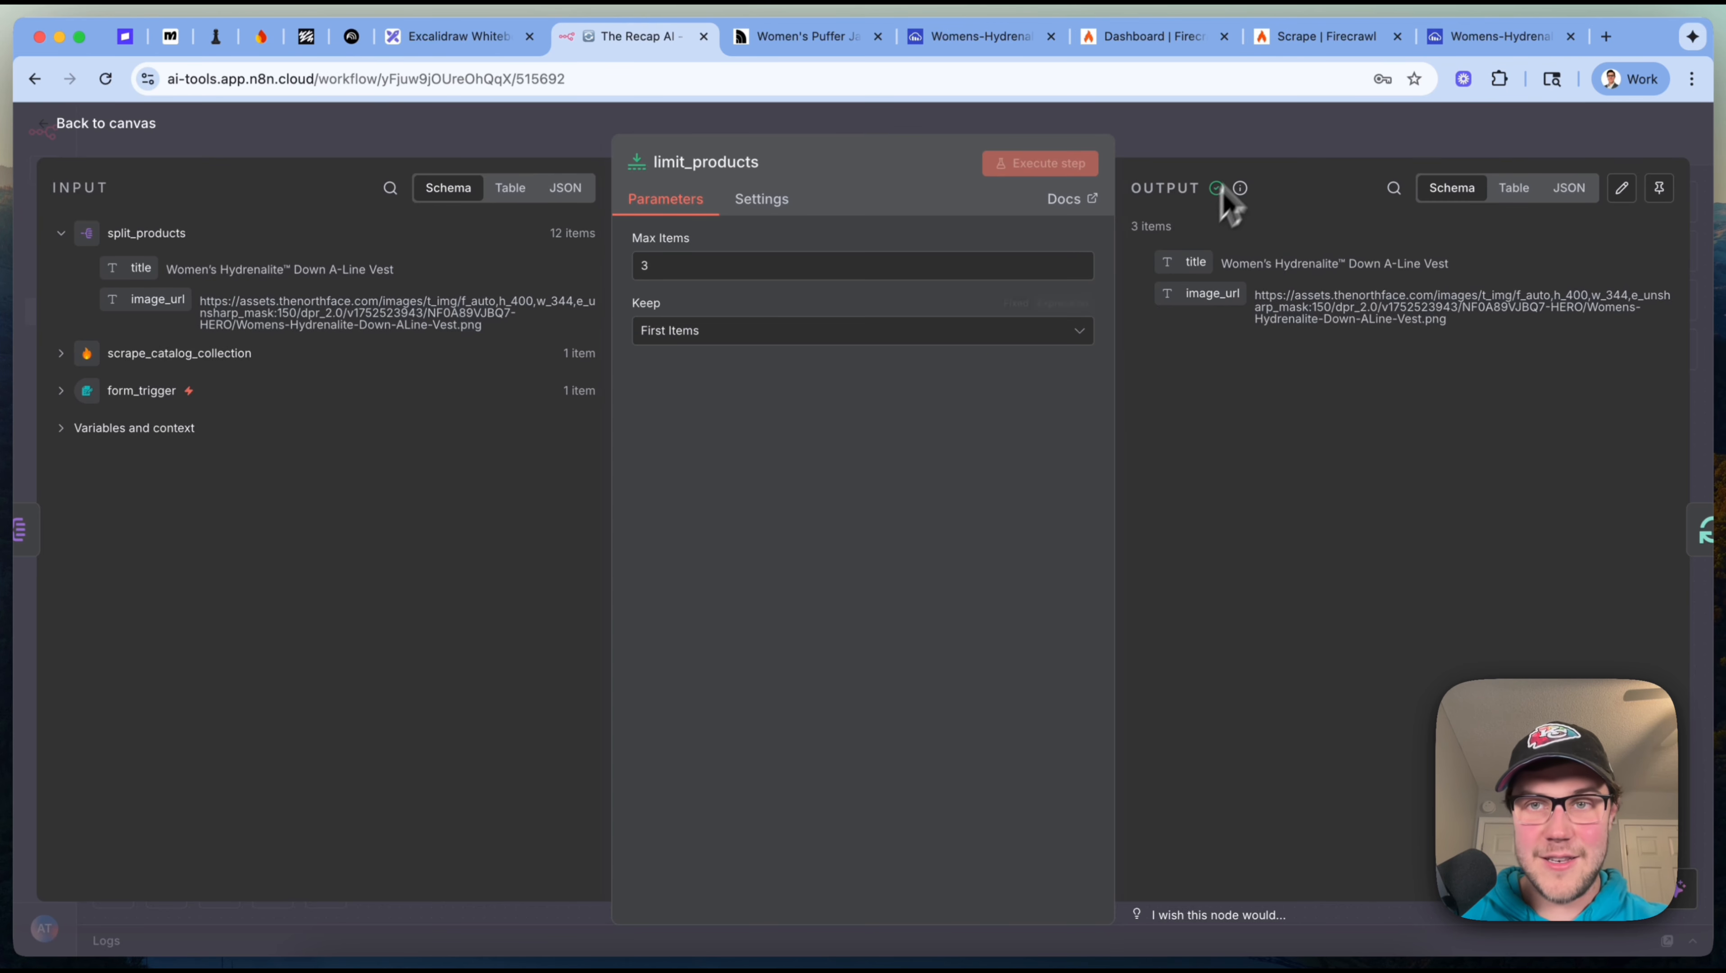
click(1244, 158)
key(Tab)
text(limi)
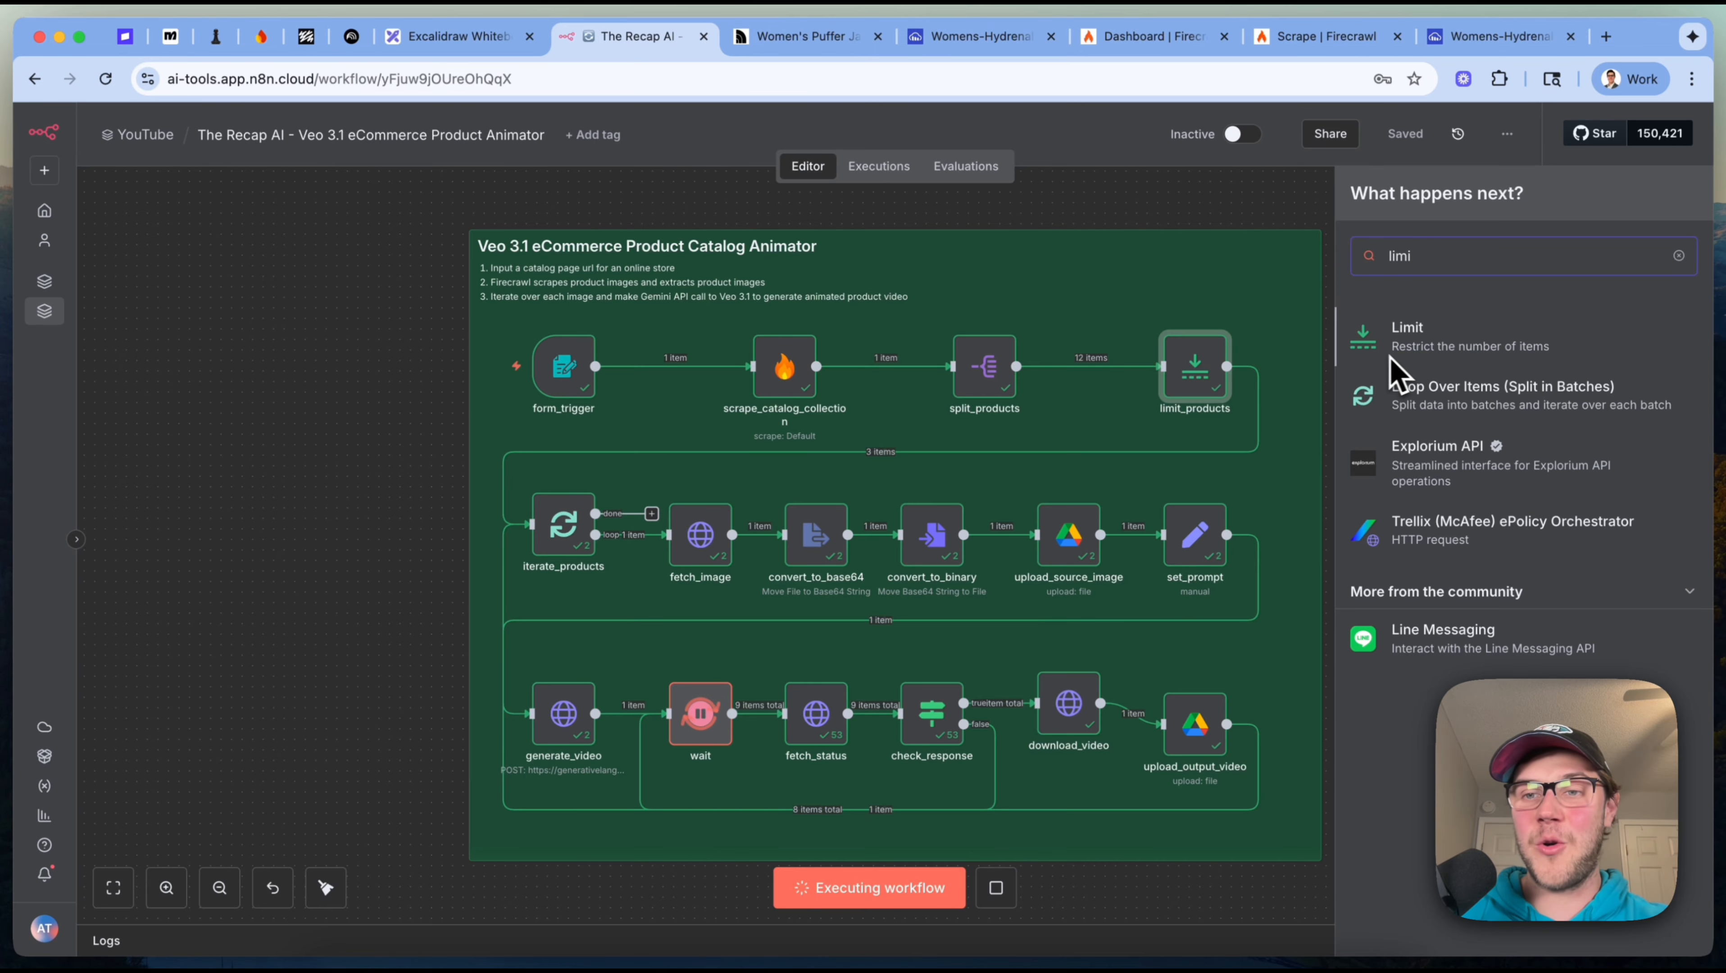
click(1250, 318)
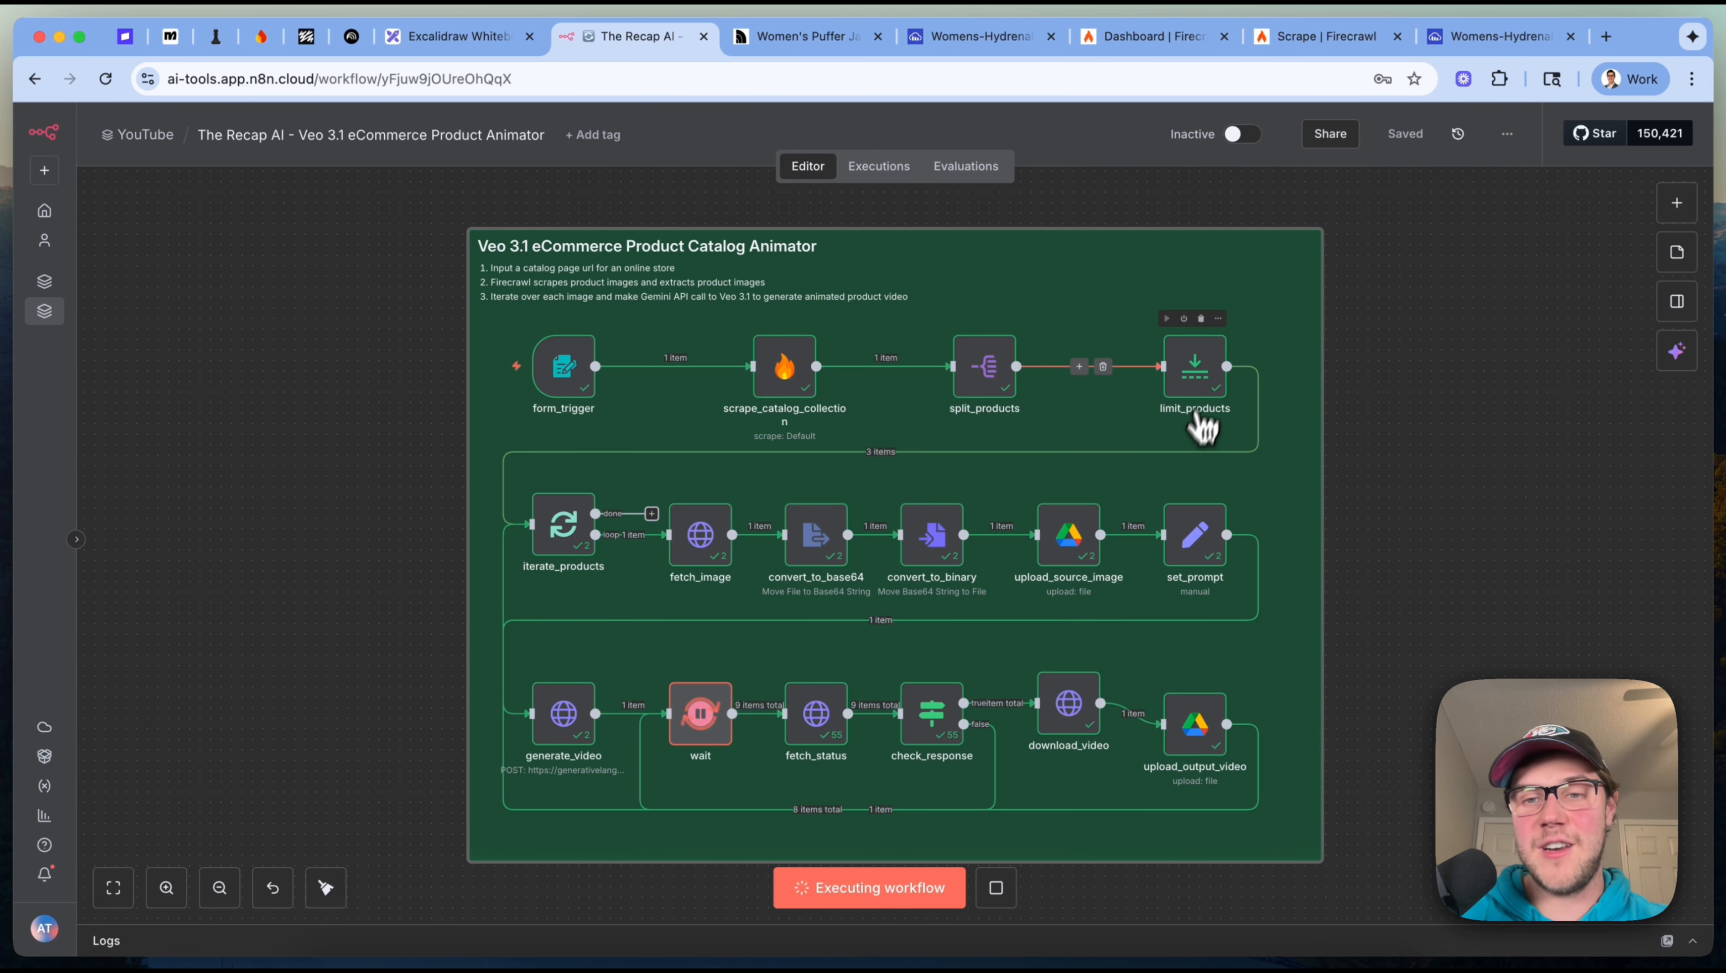
Review limit_products' Max Items and Keep settings again, and briefly select all nodes in the two lower rows of the workflow.
click(1211, 382)
double_click(1211, 382)
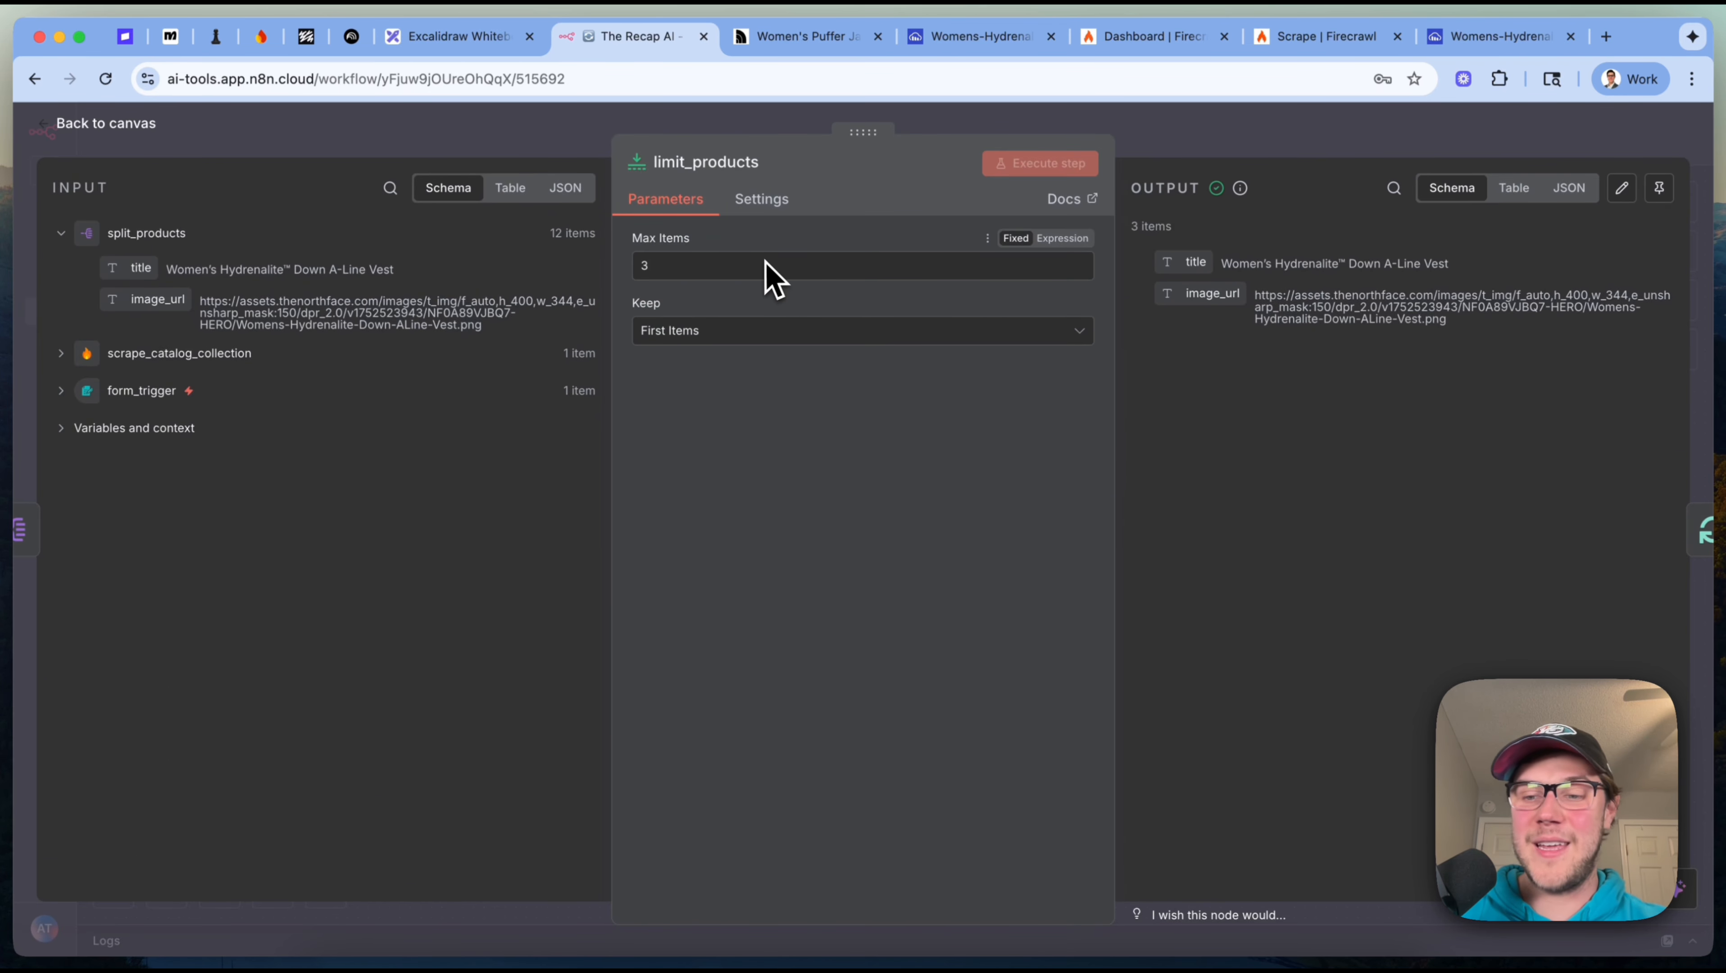
click(1289, 109)
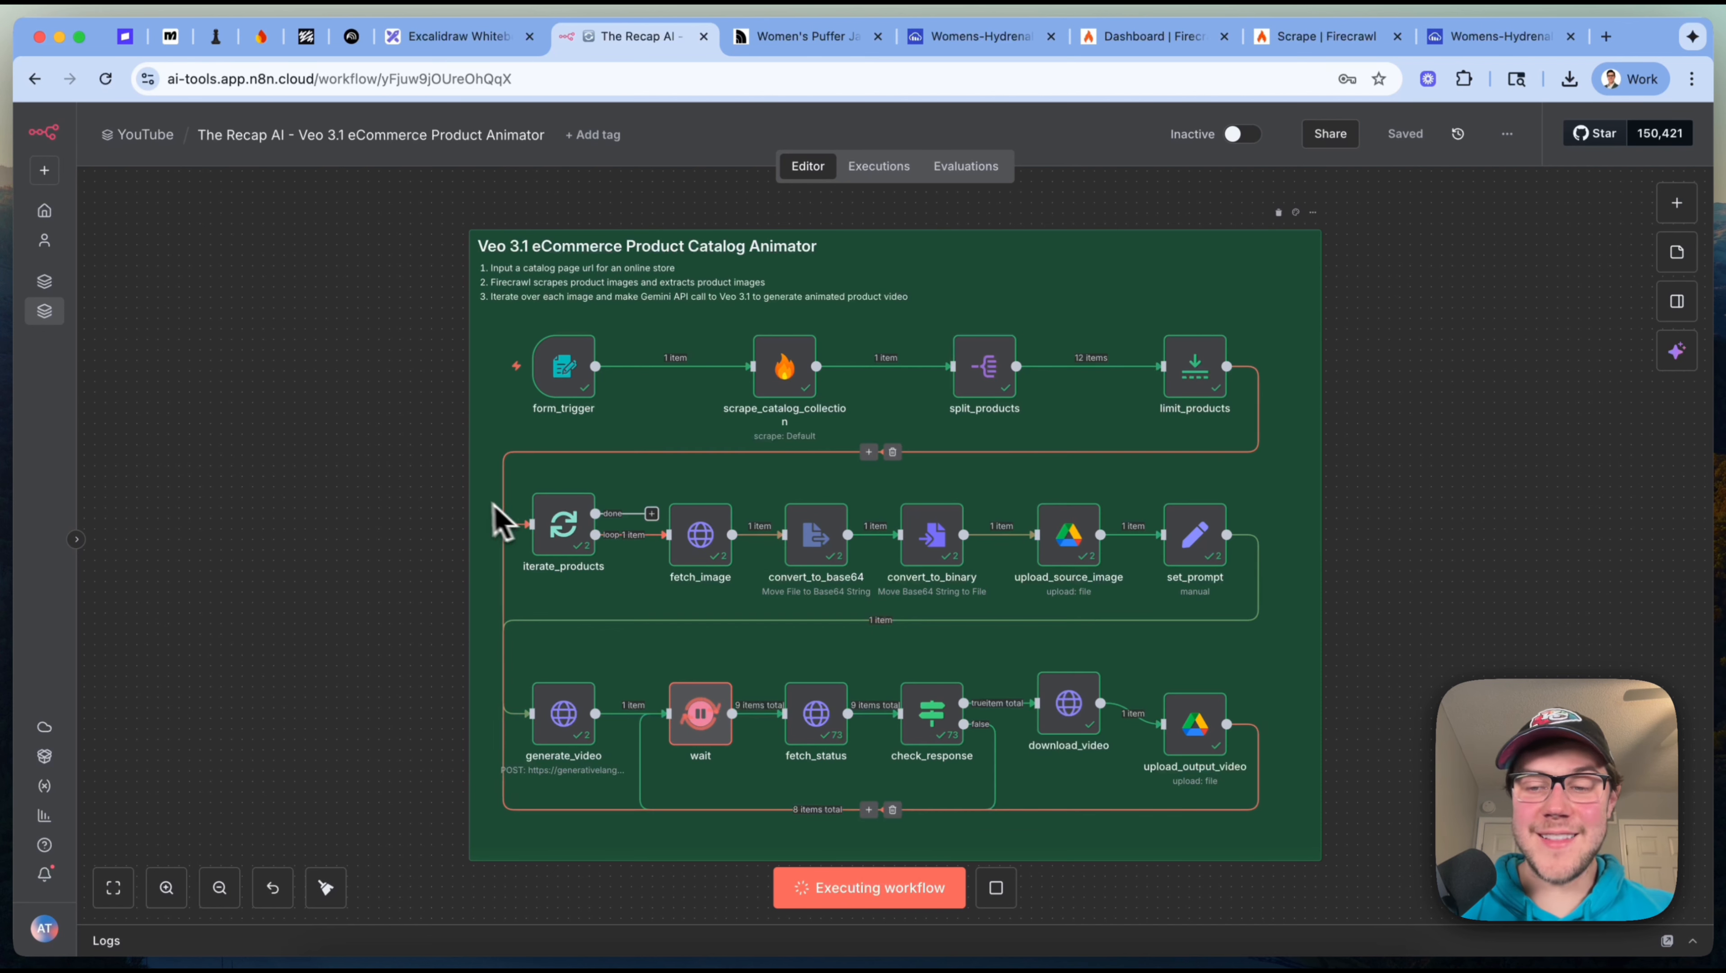
drag(412, 461, 1388, 896)
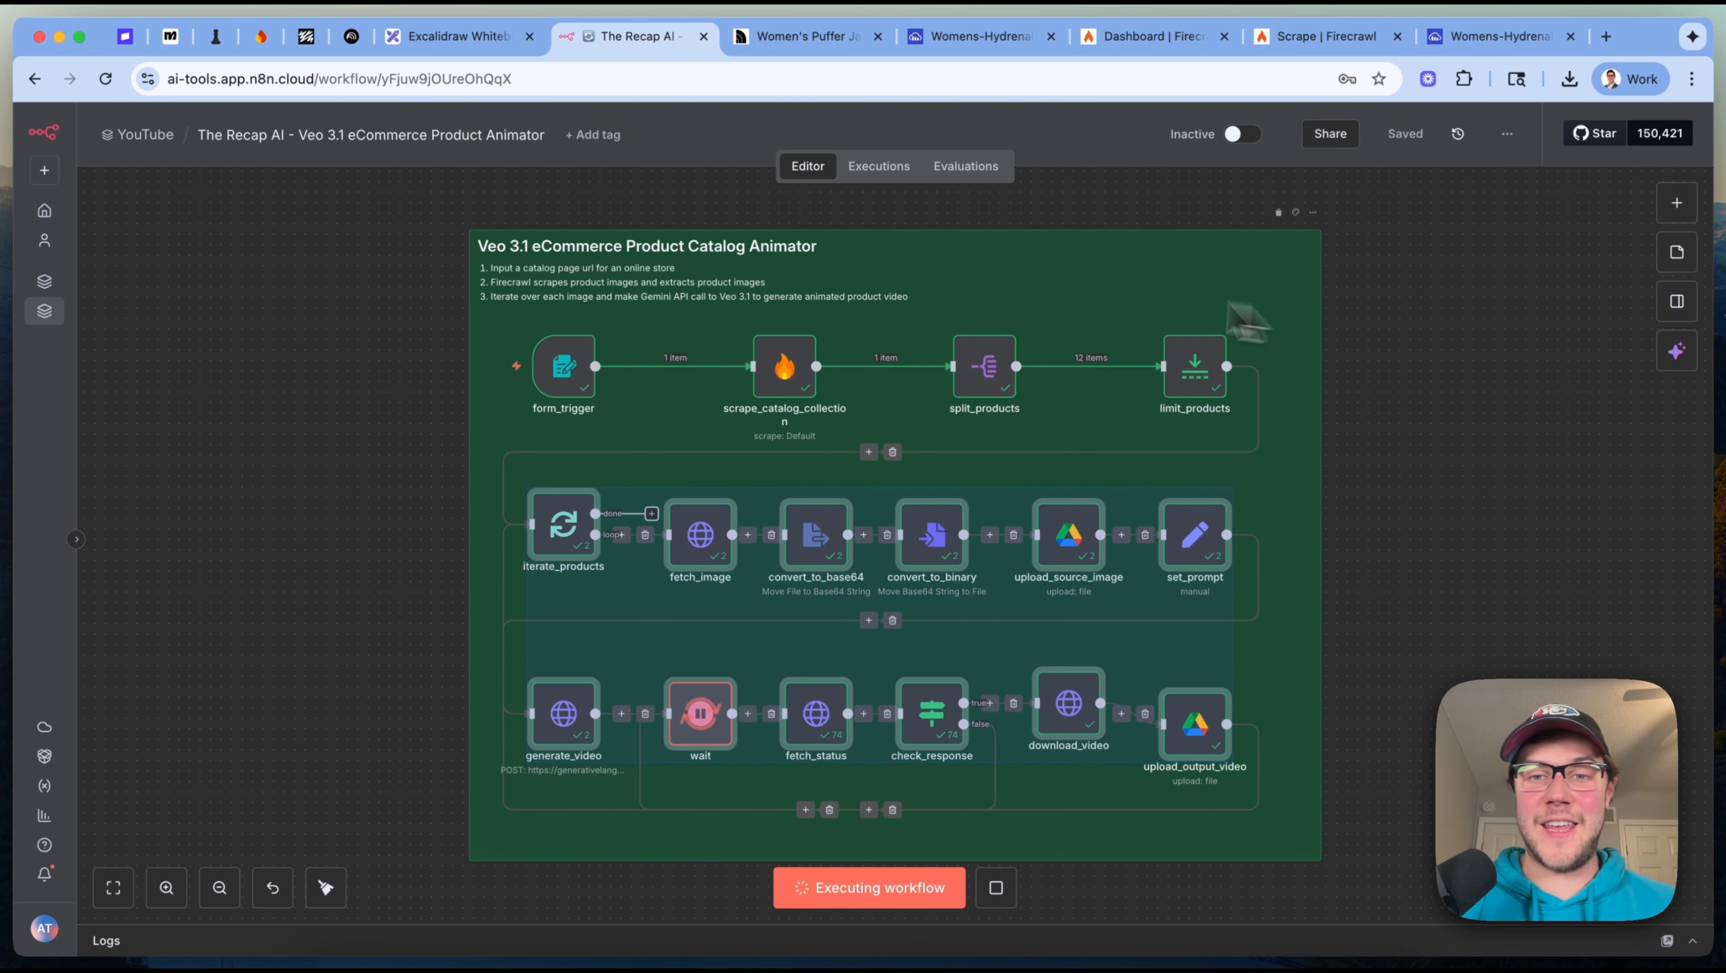
click(1578, 604)
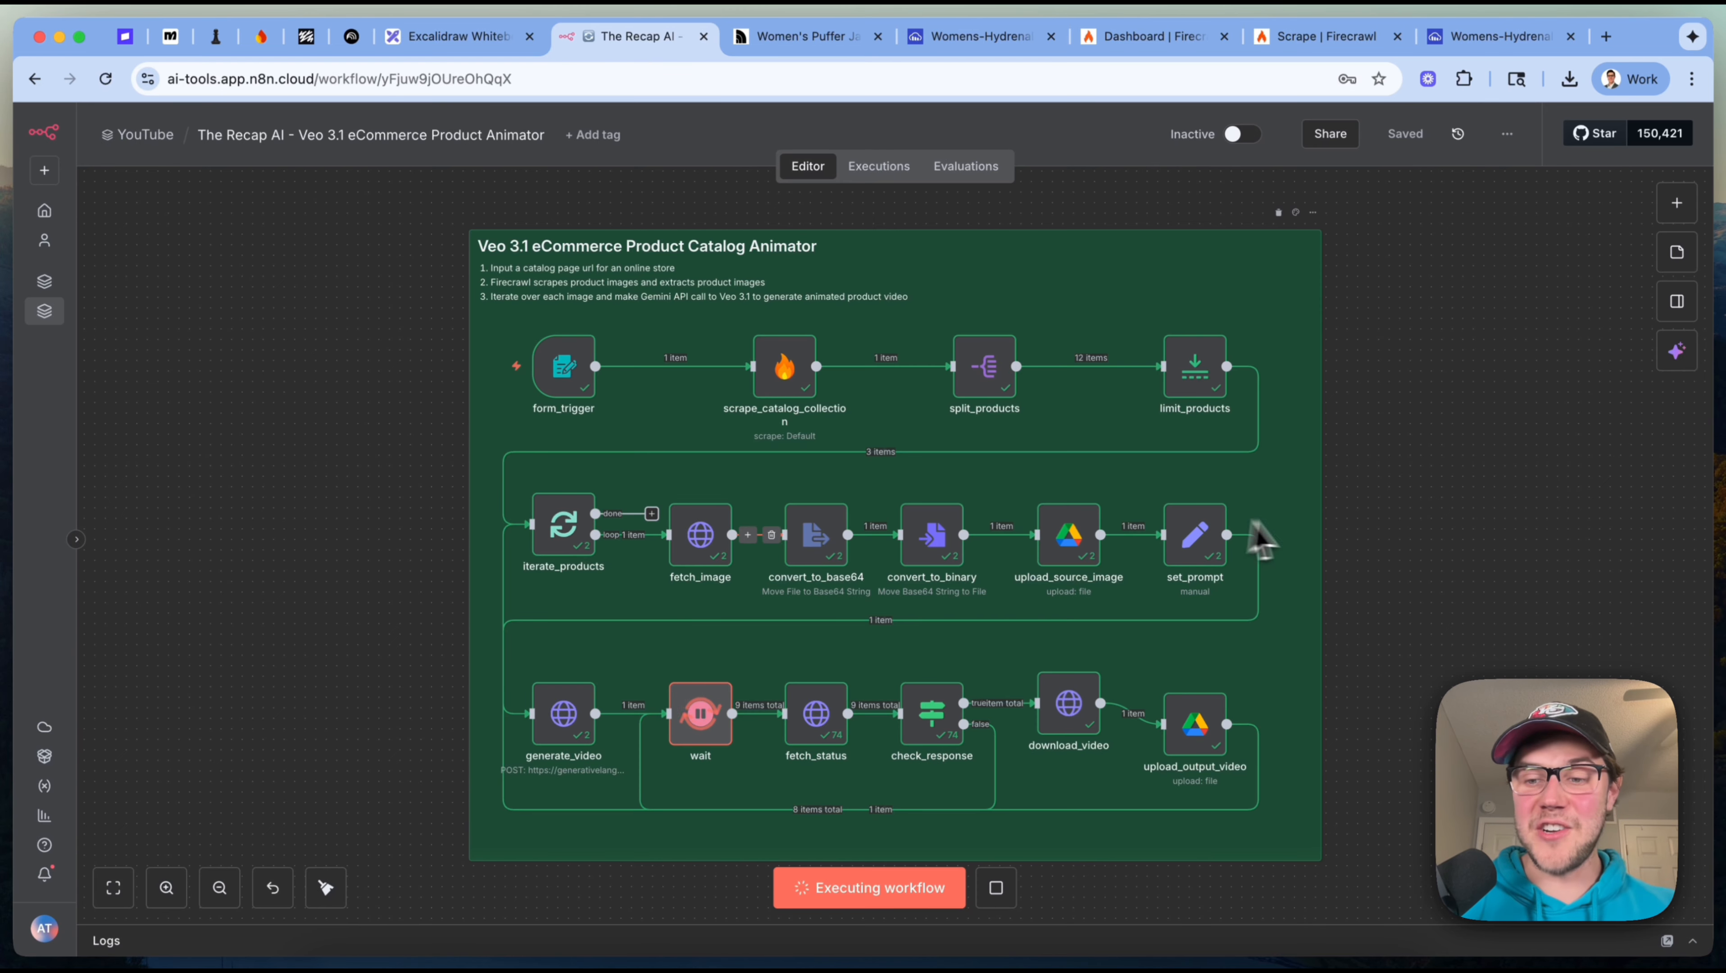
Look up the Loop Over Items node by searching for "loop" without adding it, and review iterate_products' batch size and loop branch.
mouse_move(1262, 565)
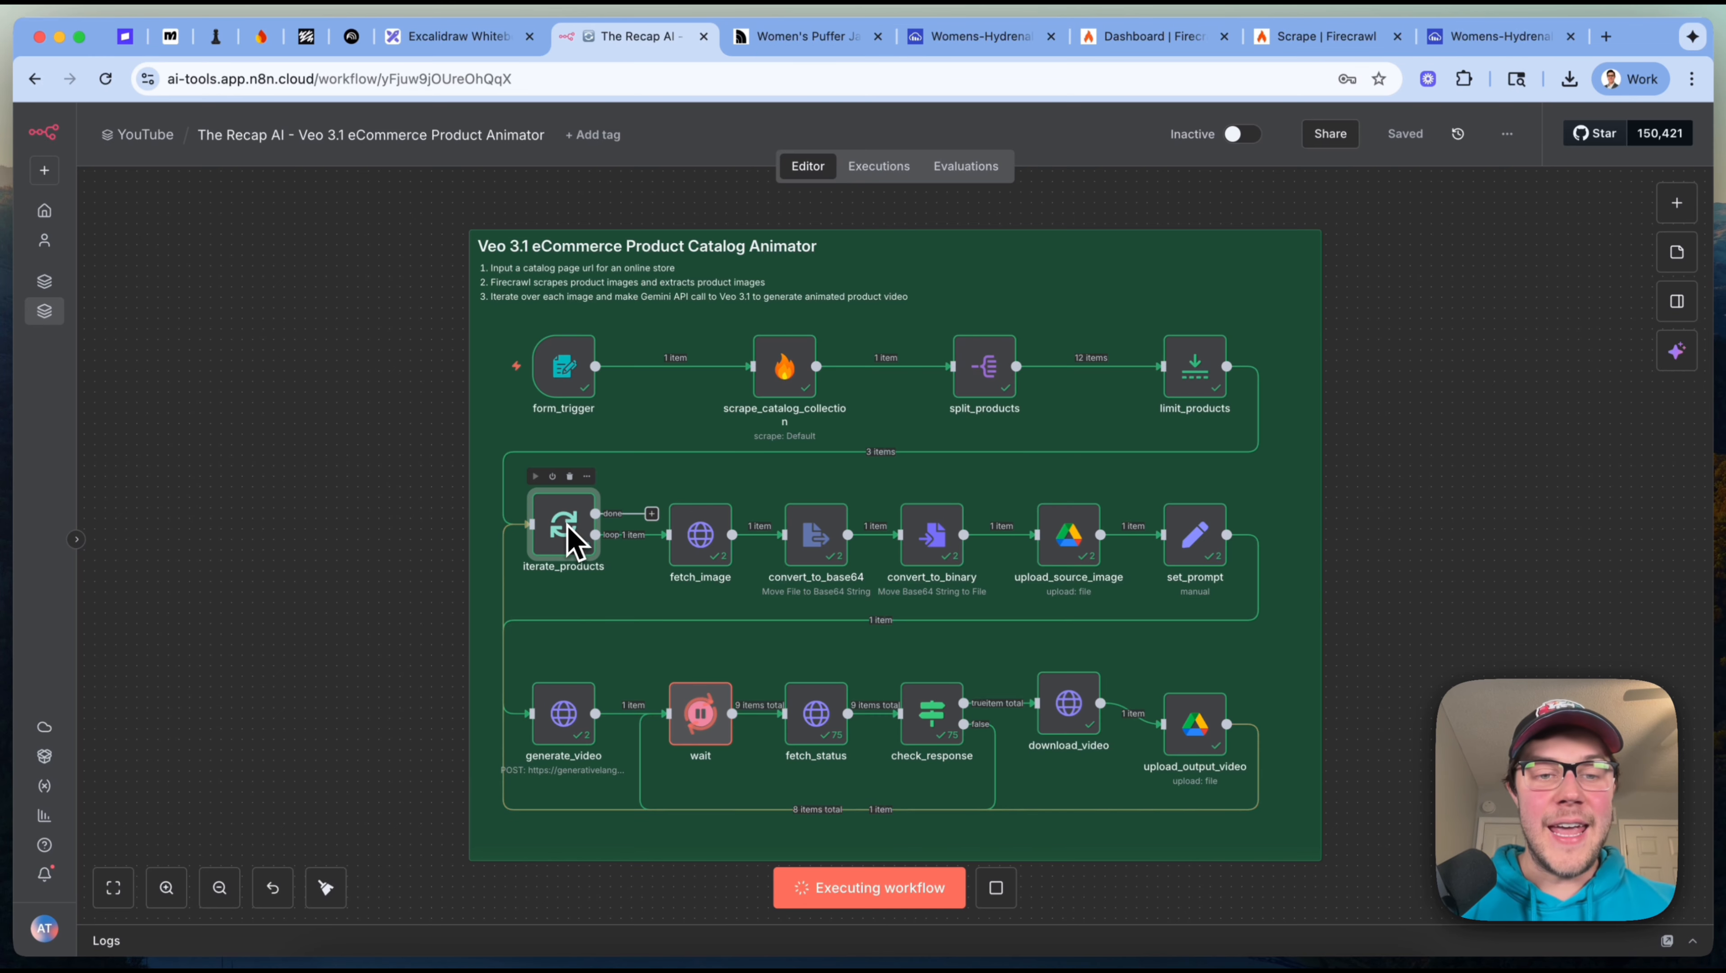
double_click(576, 534)
click(1246, 143)
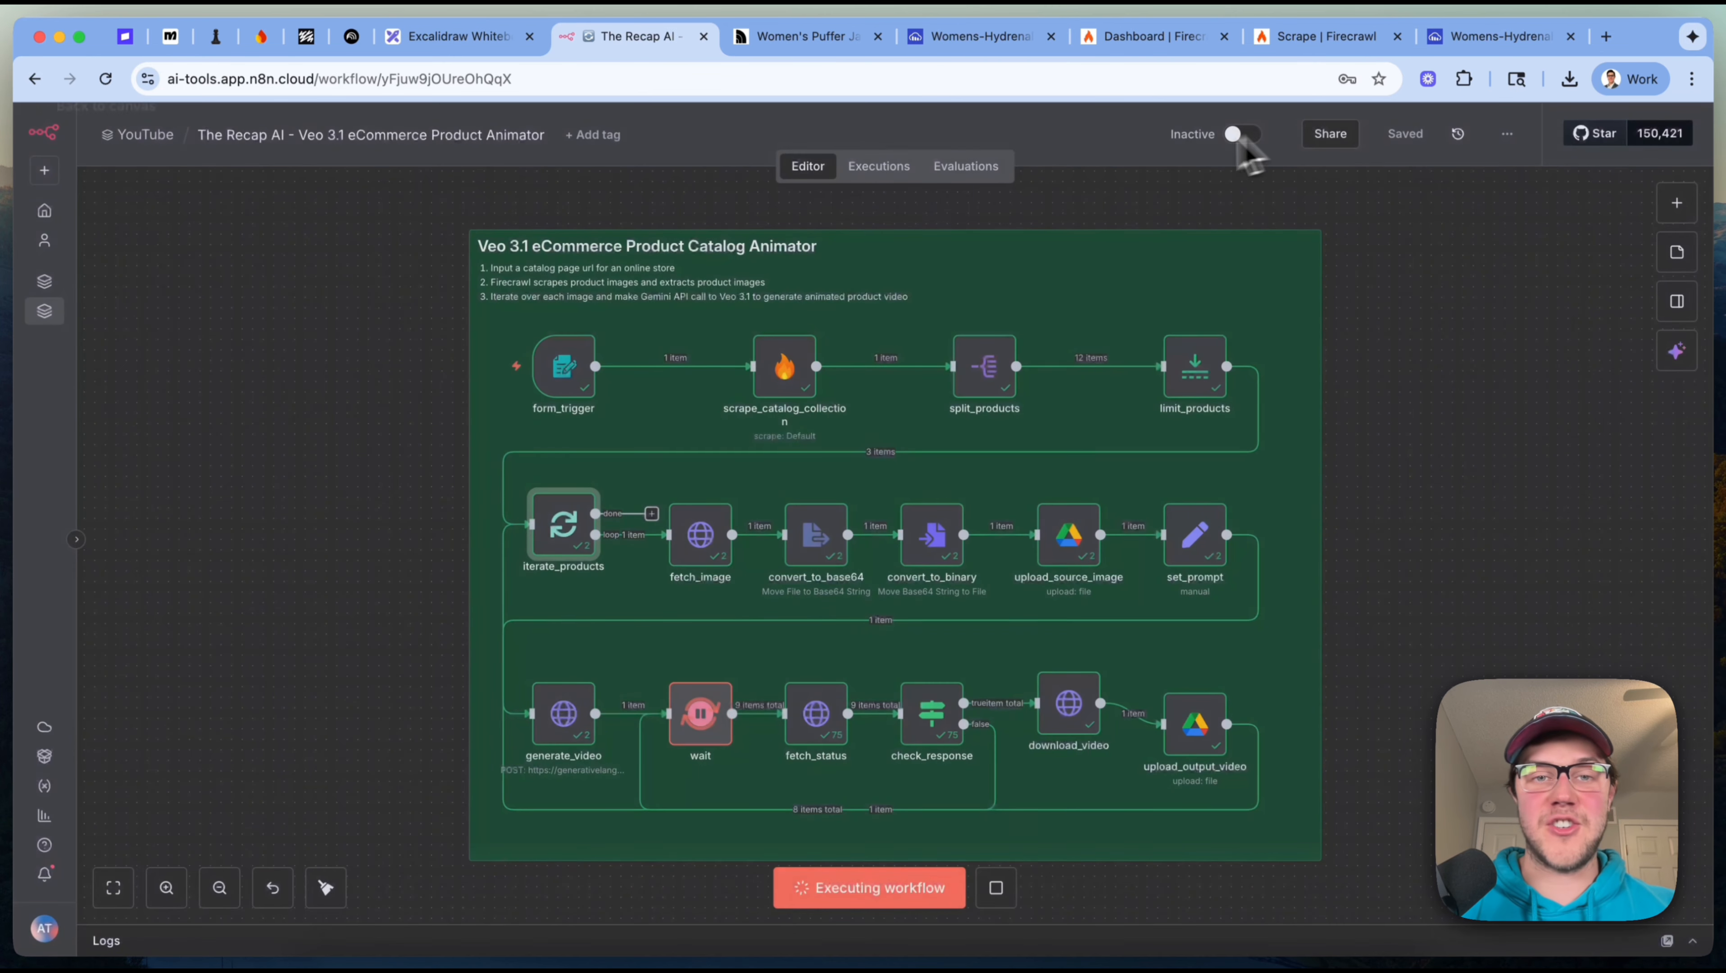
text(loop)
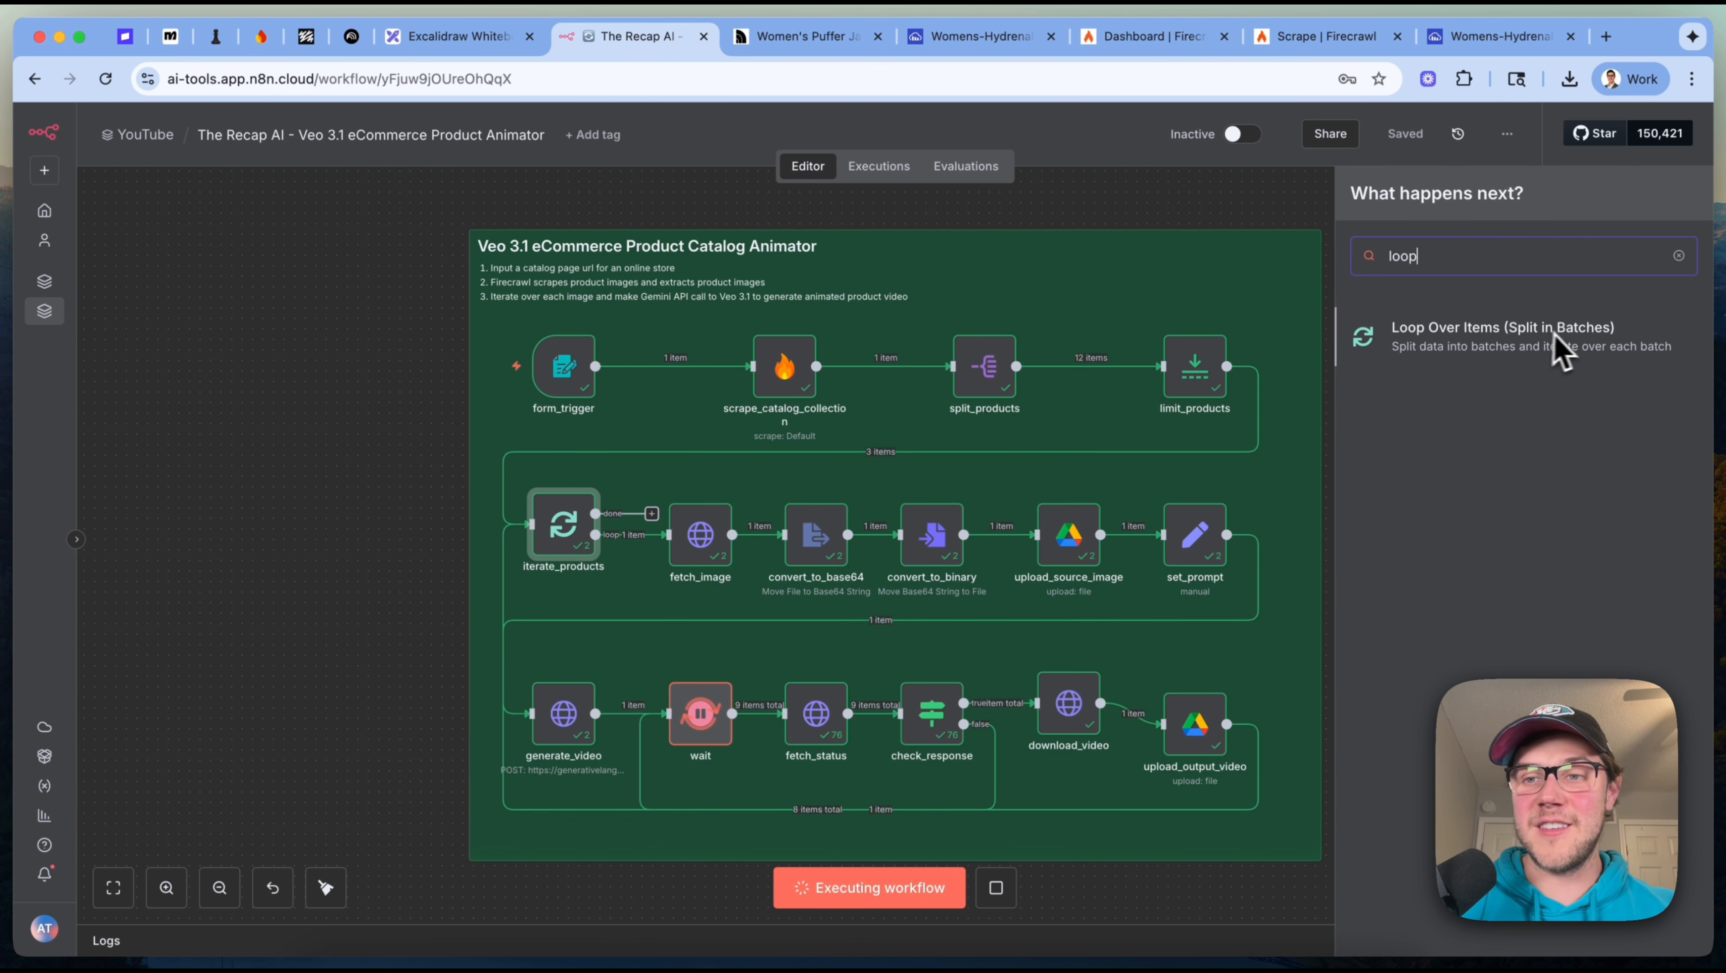
click(401, 567)
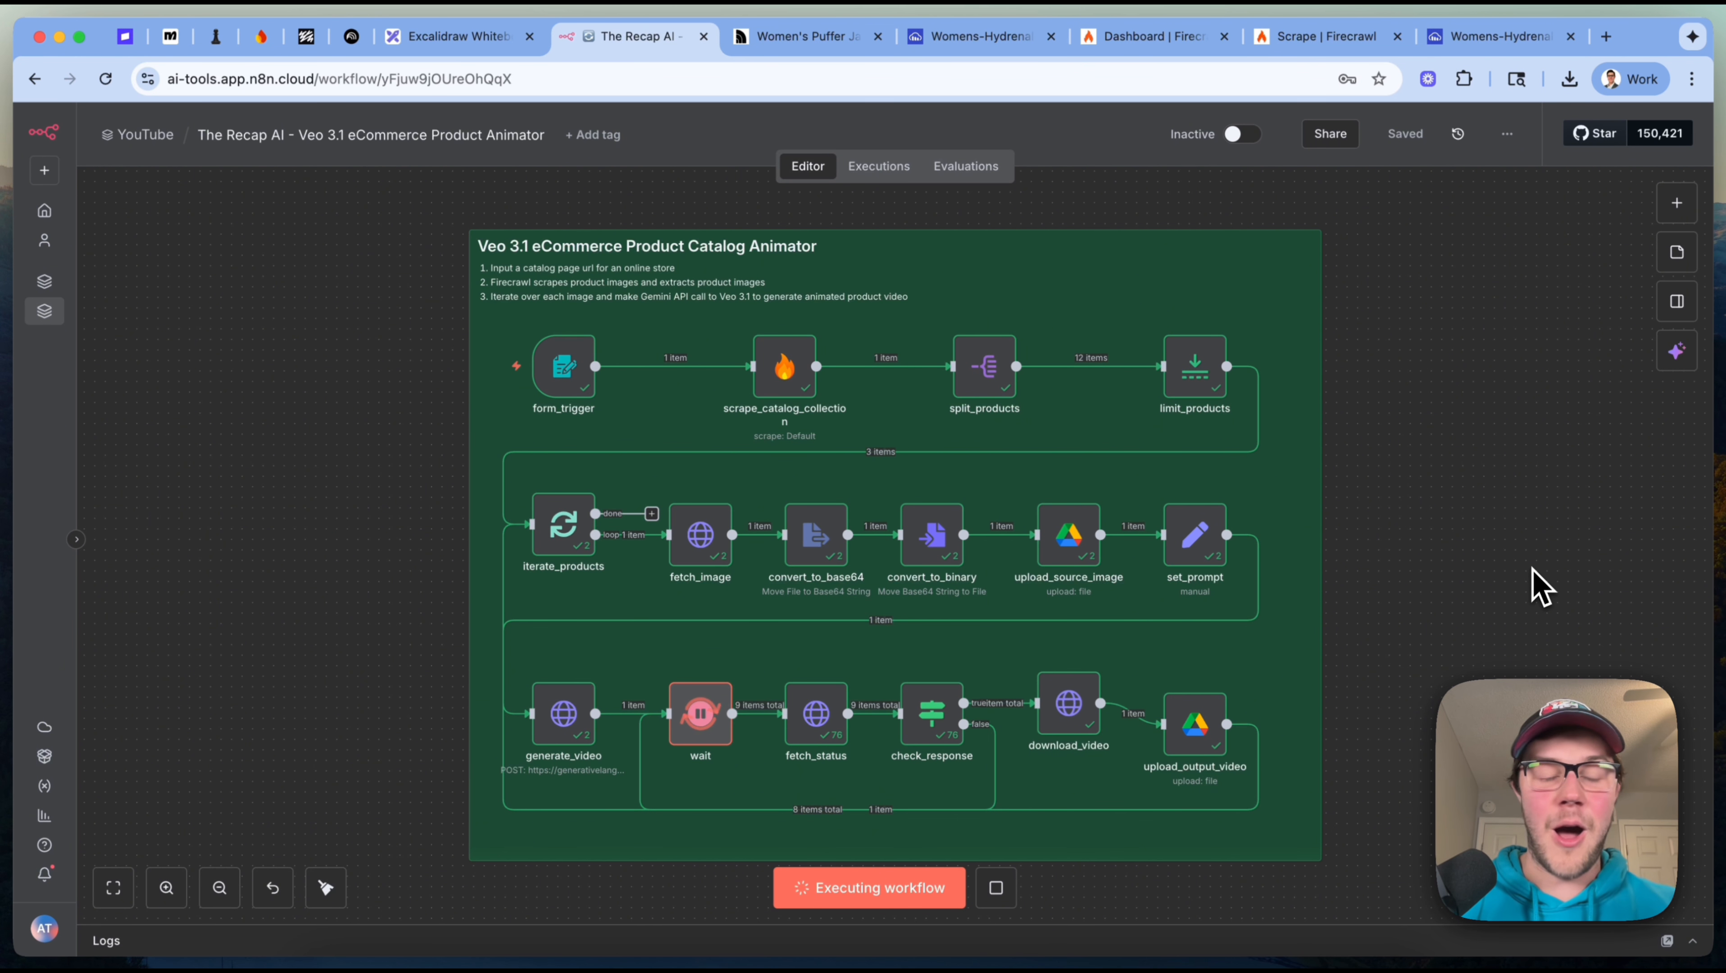
double_click(564, 529)
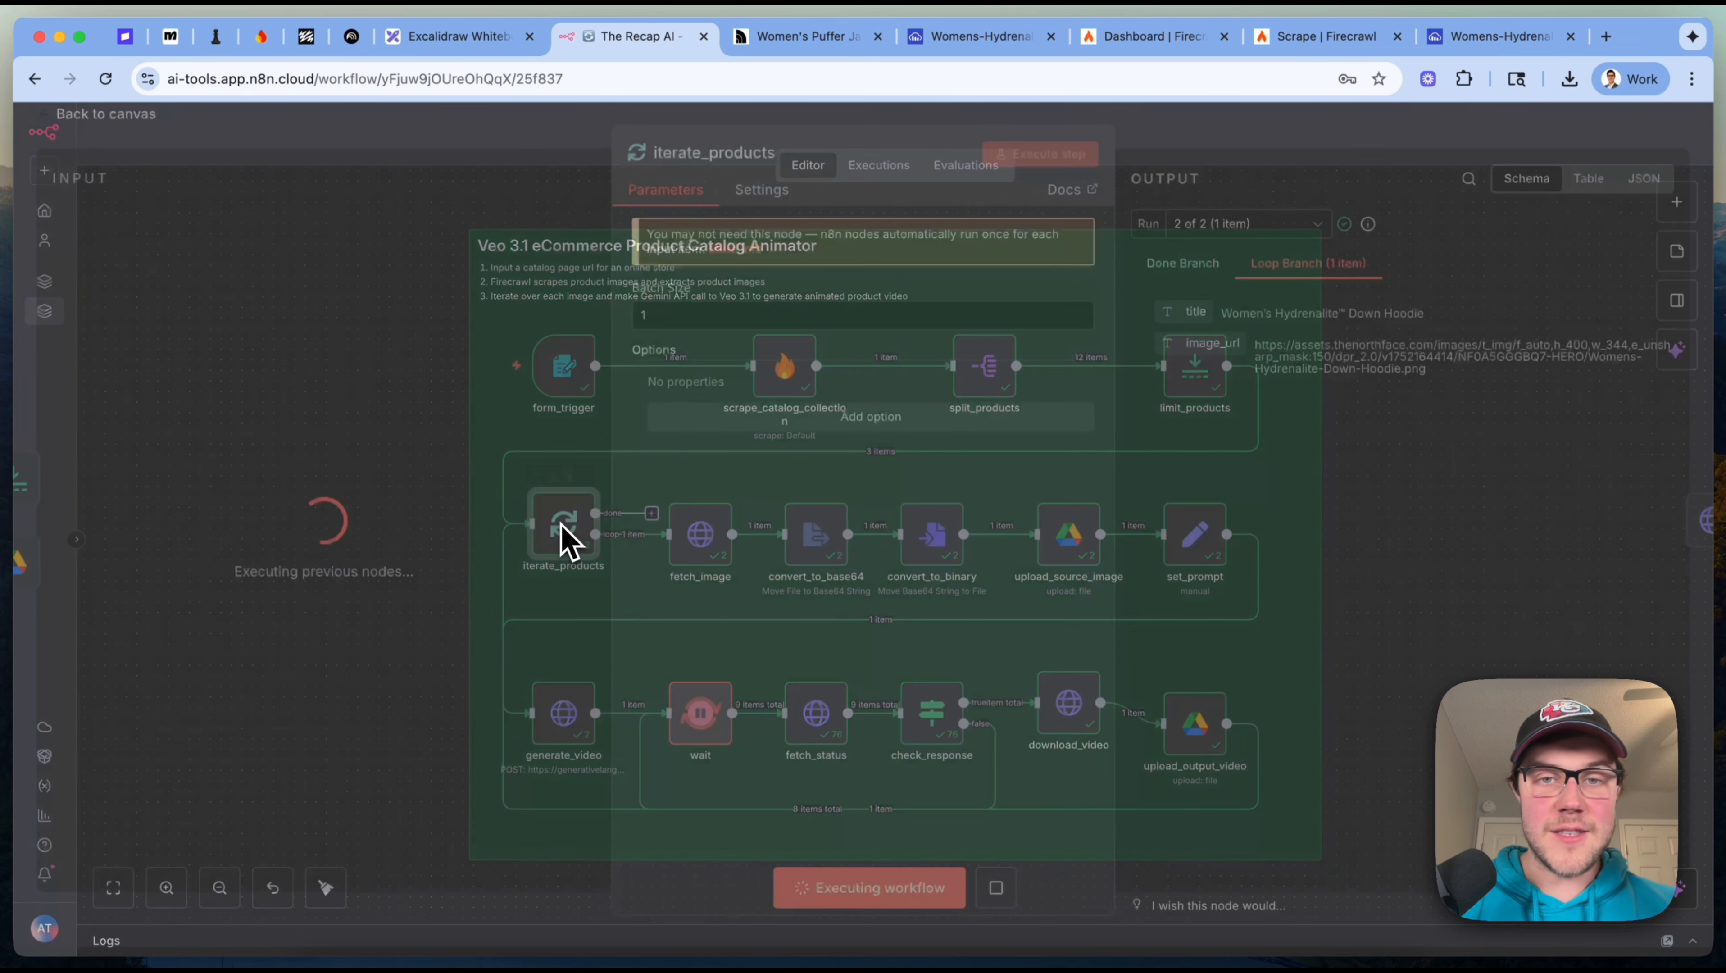
click(1287, 139)
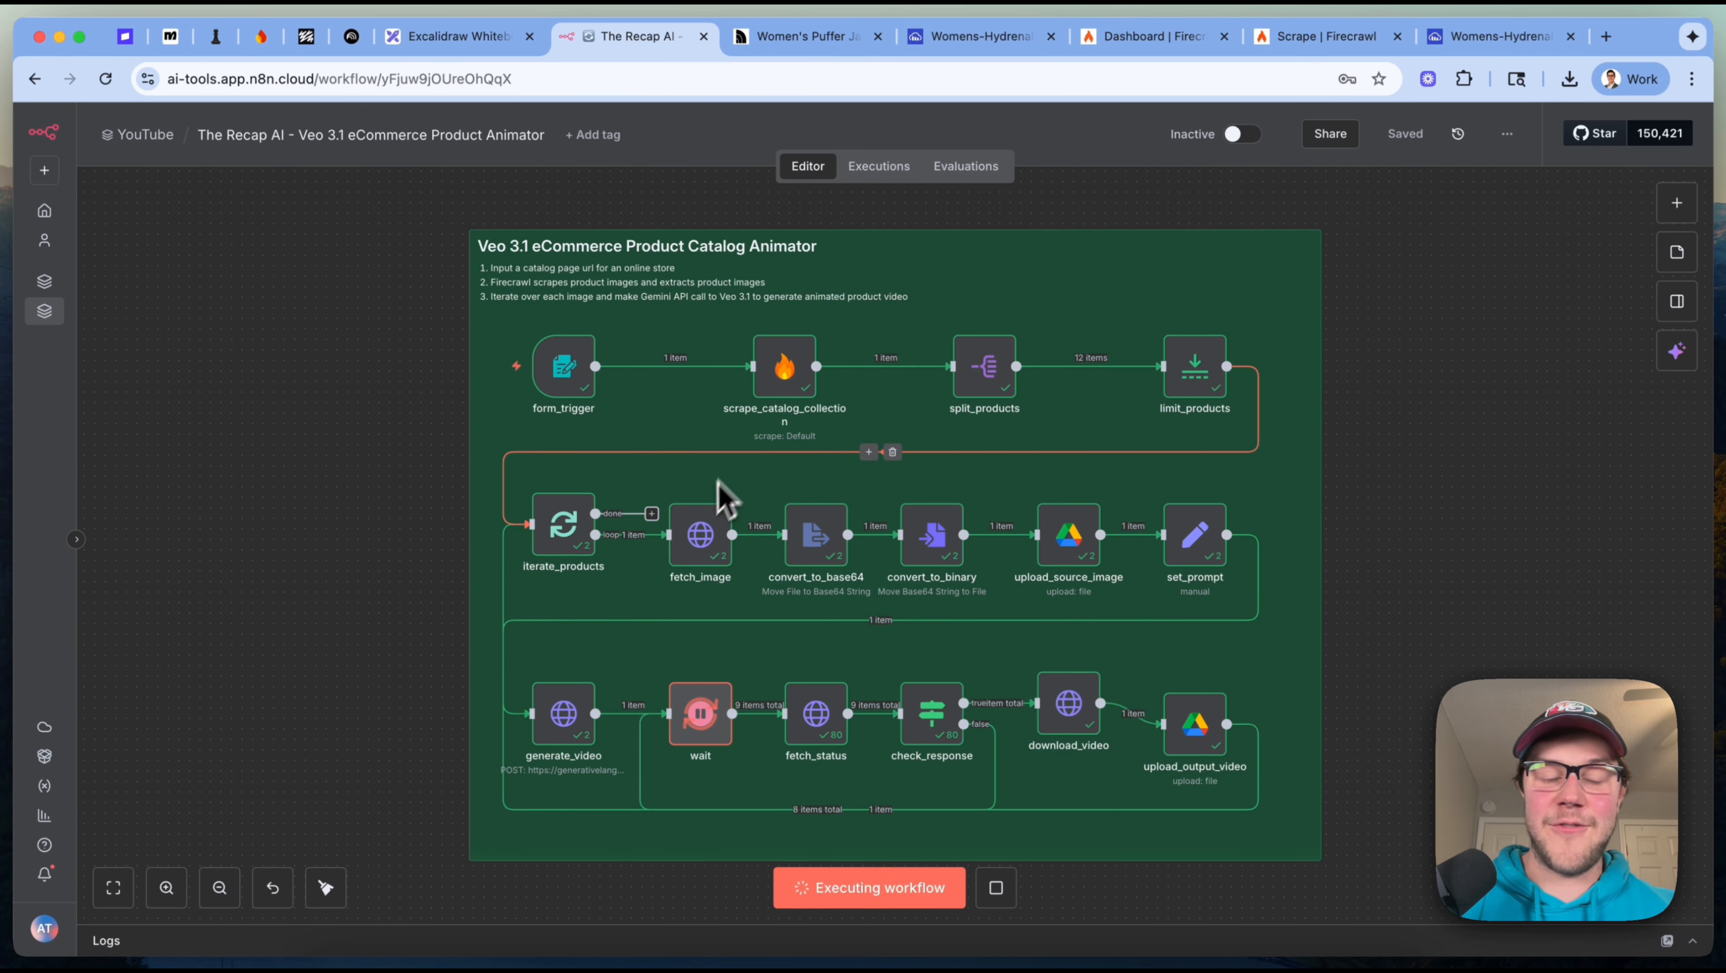
Look into fetch_image, and search the node library for "http" to locate the HTTP Request node.
click(701, 529)
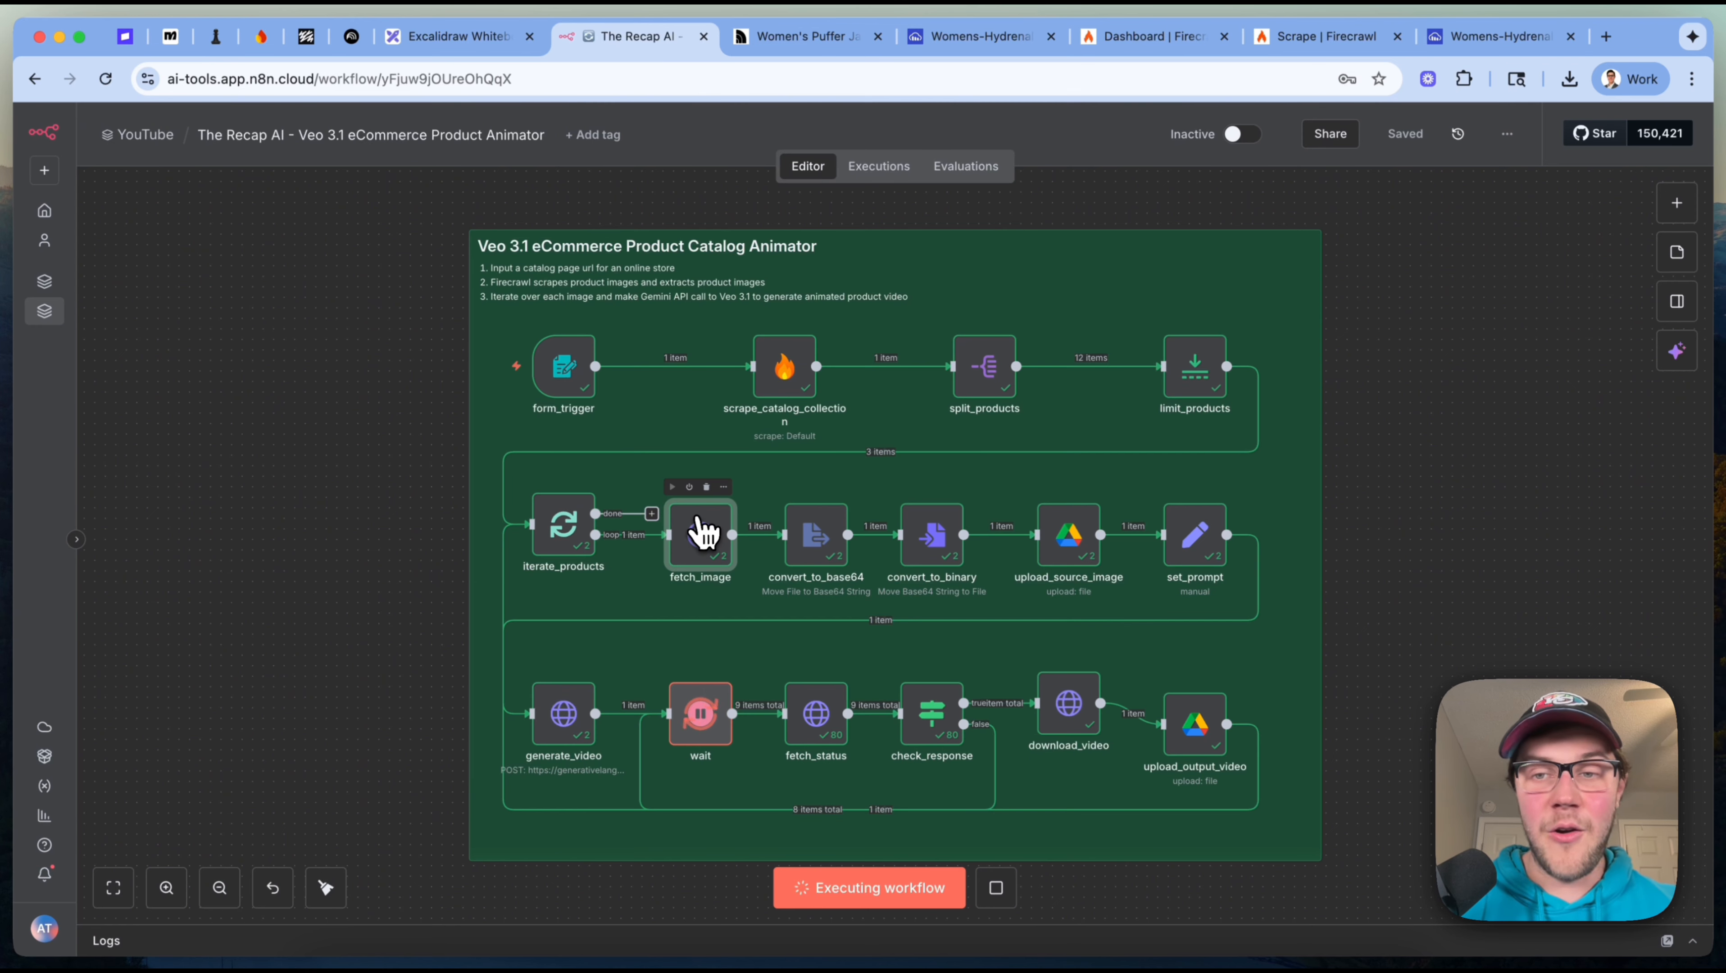
double_click(706, 543)
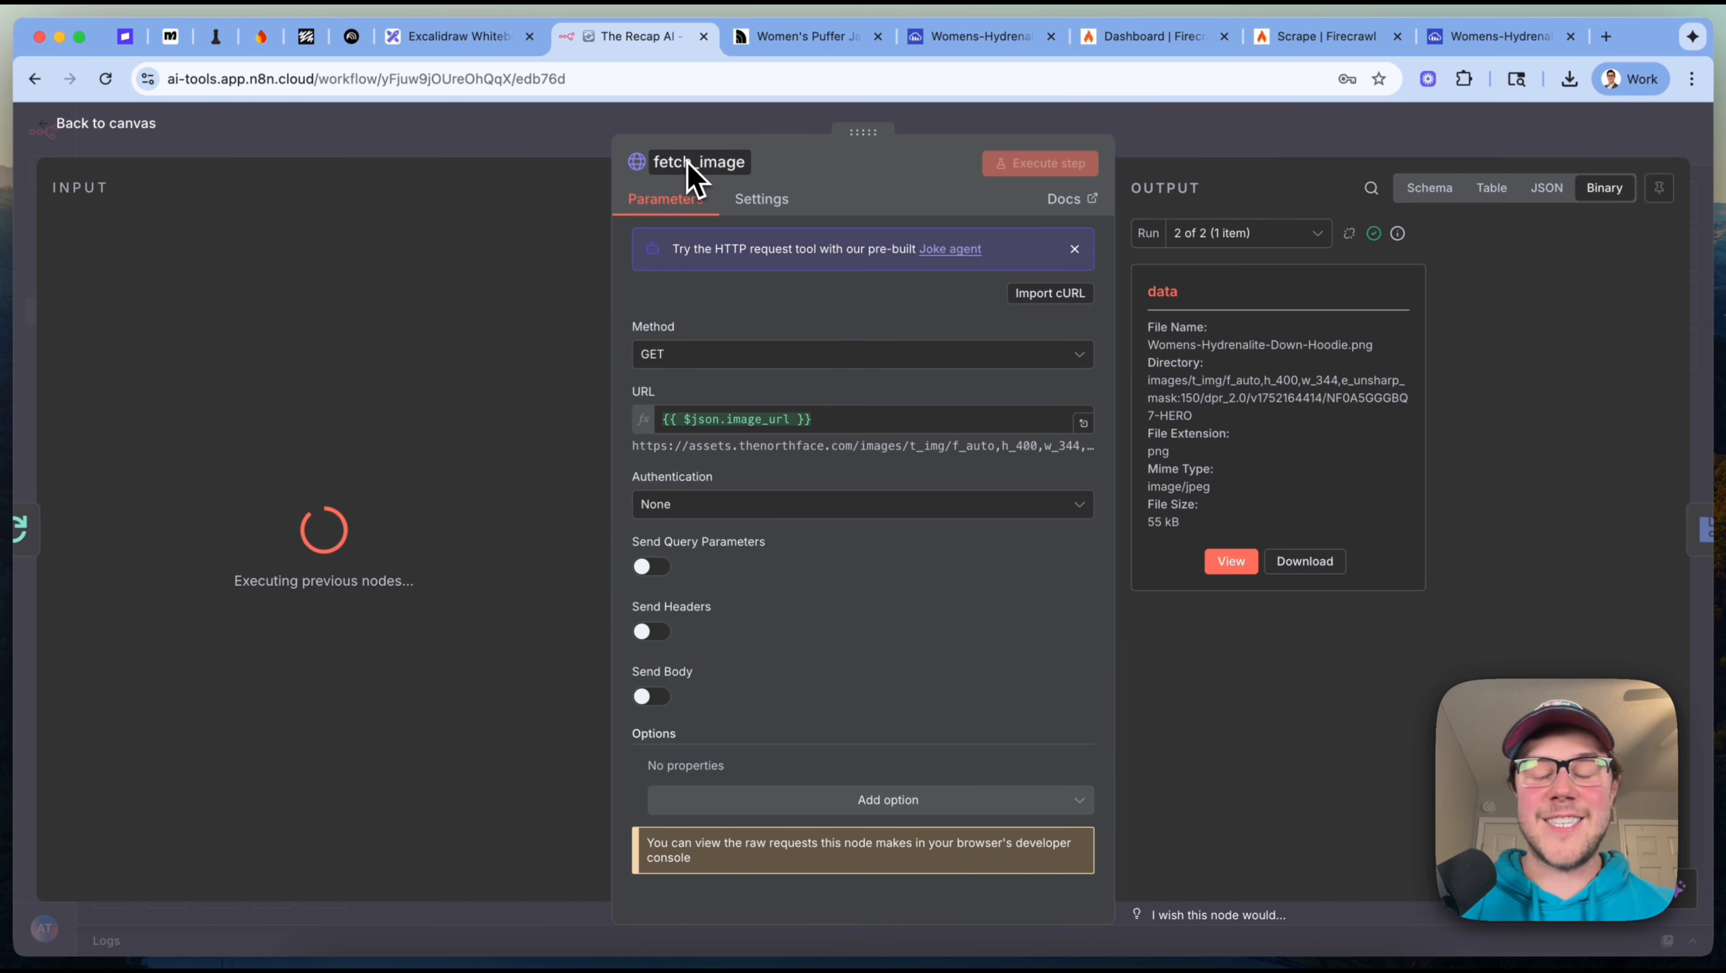
click(1241, 154)
key(Tab)
text(hp)
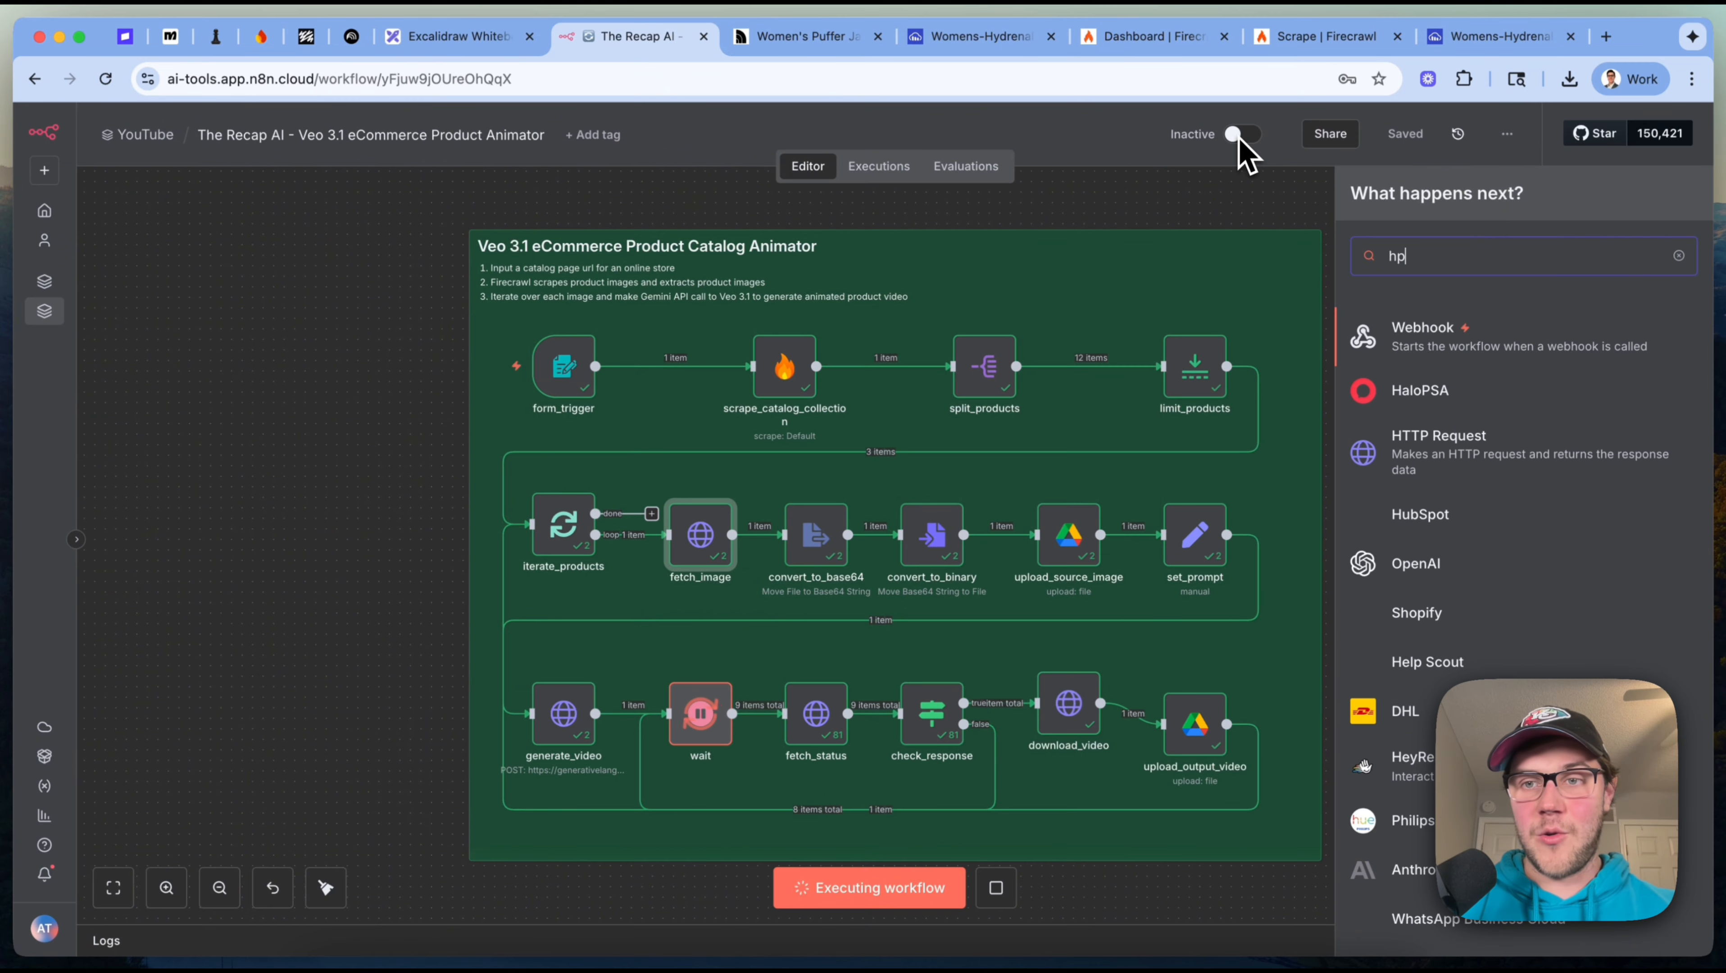
key(BackSpace)
text(ttp)
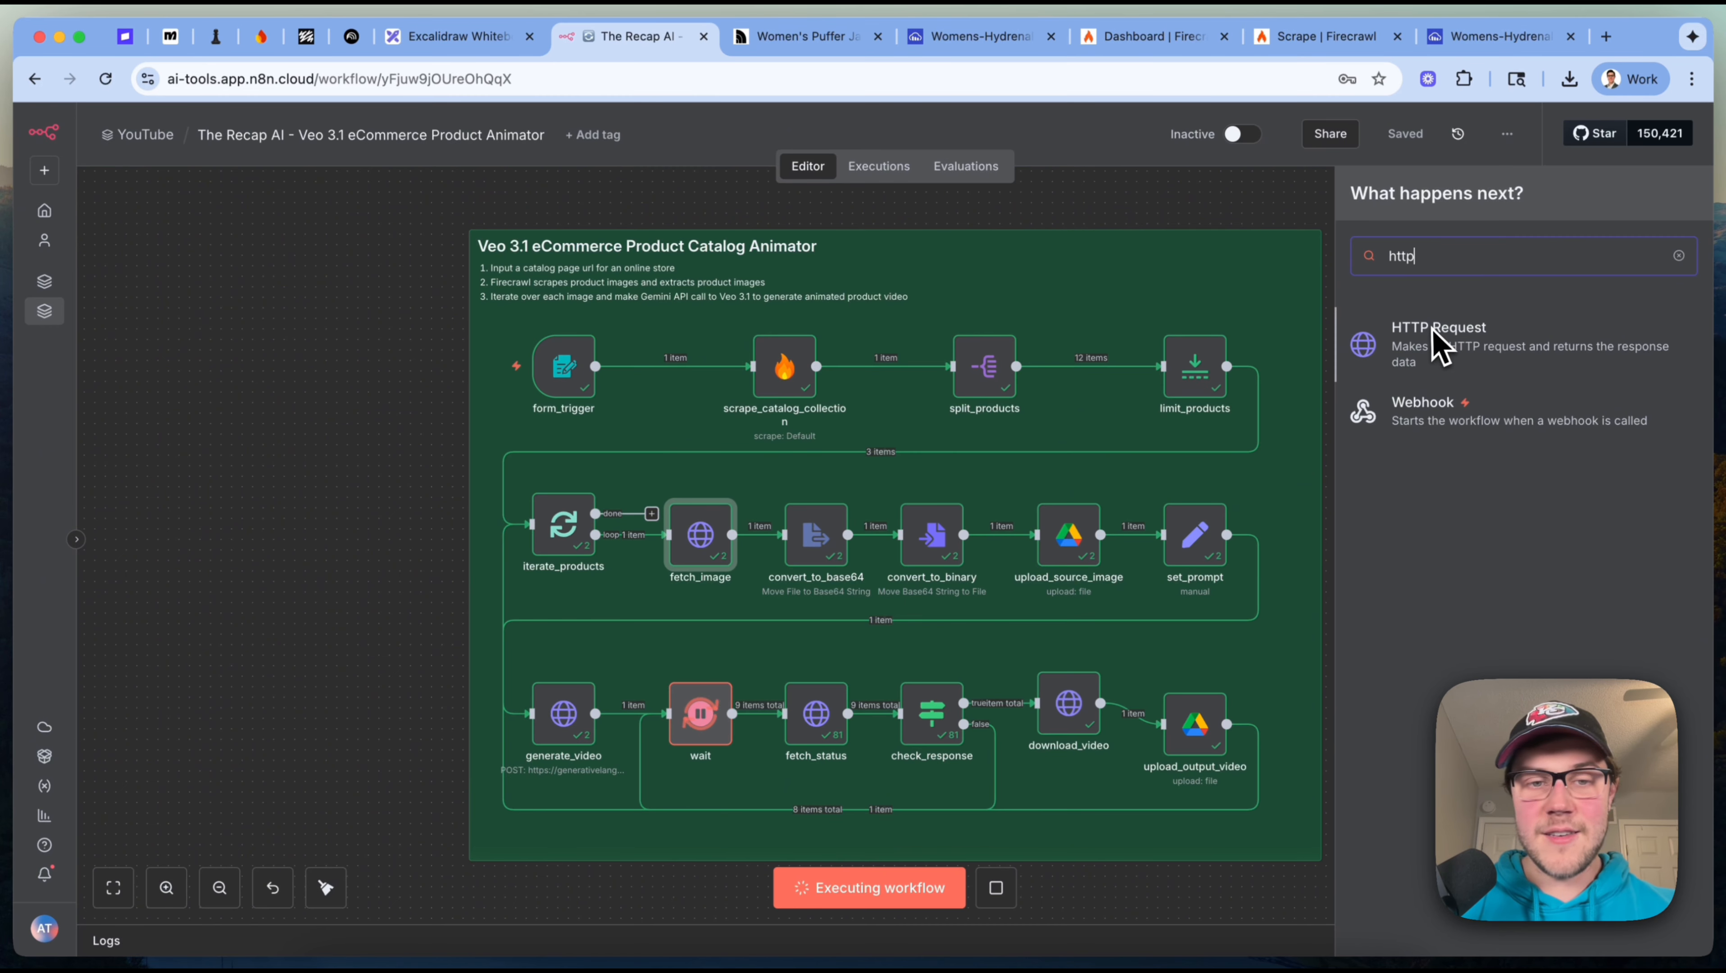
Examine fetch_image's request method and image_url expression without changes, and view the fetched image in its binary output.
click(694, 539)
double_click(695, 538)
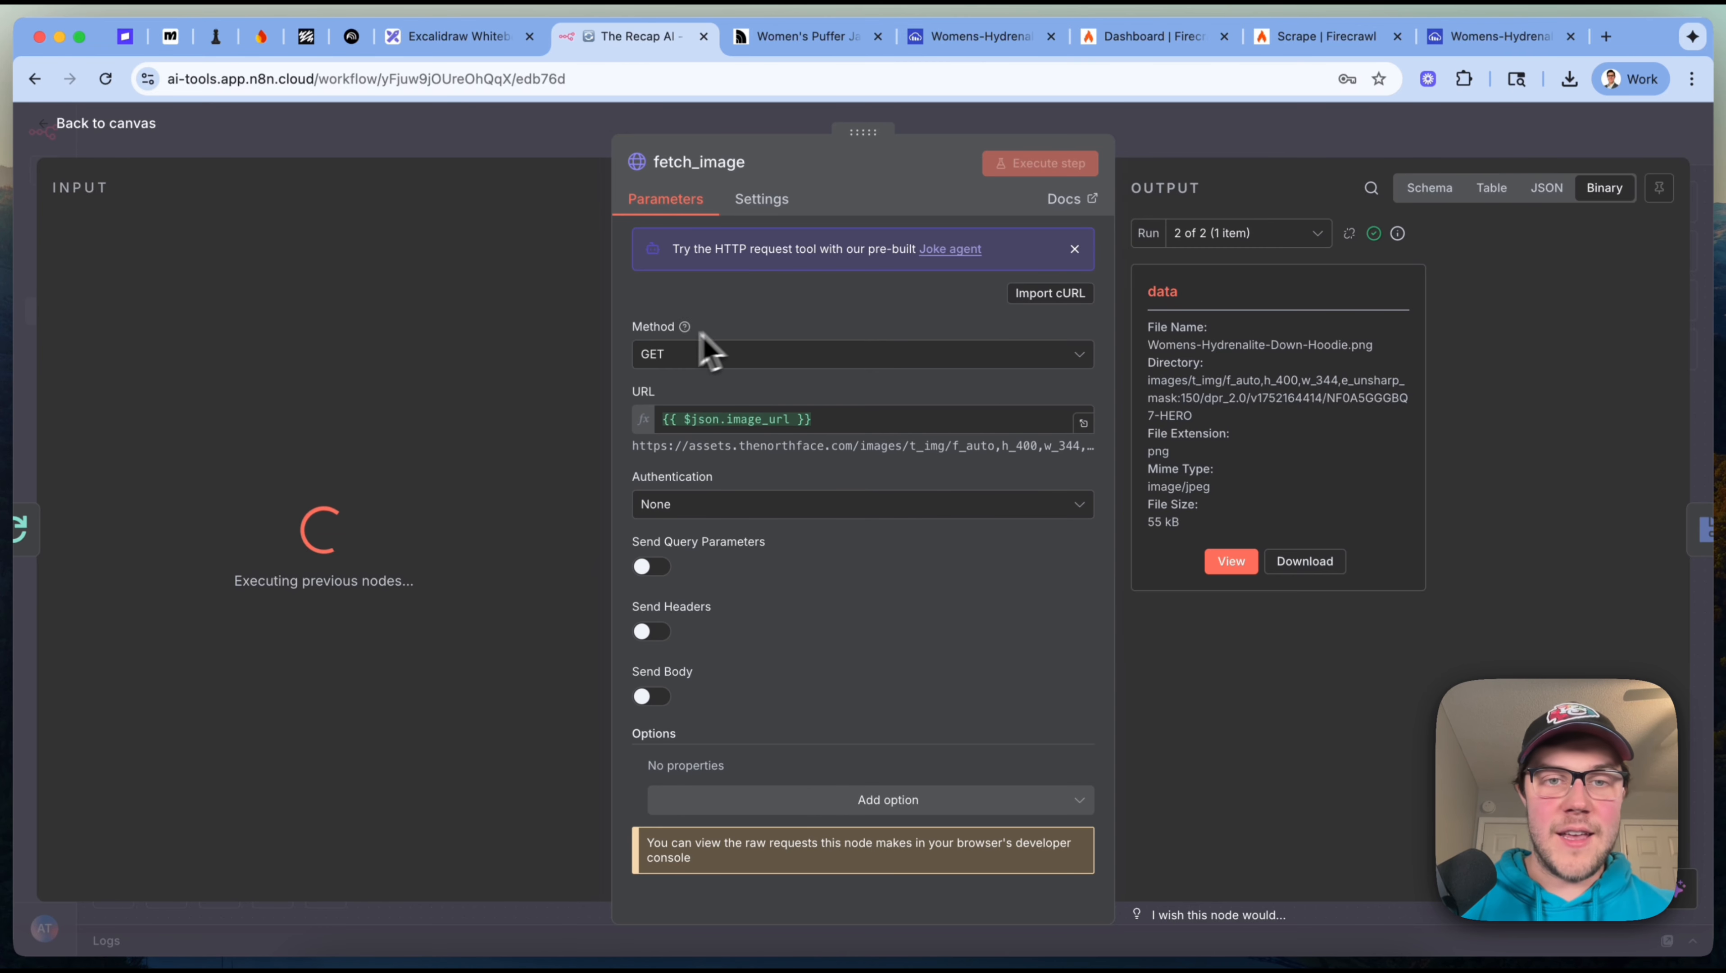
click(656, 355)
click(678, 440)
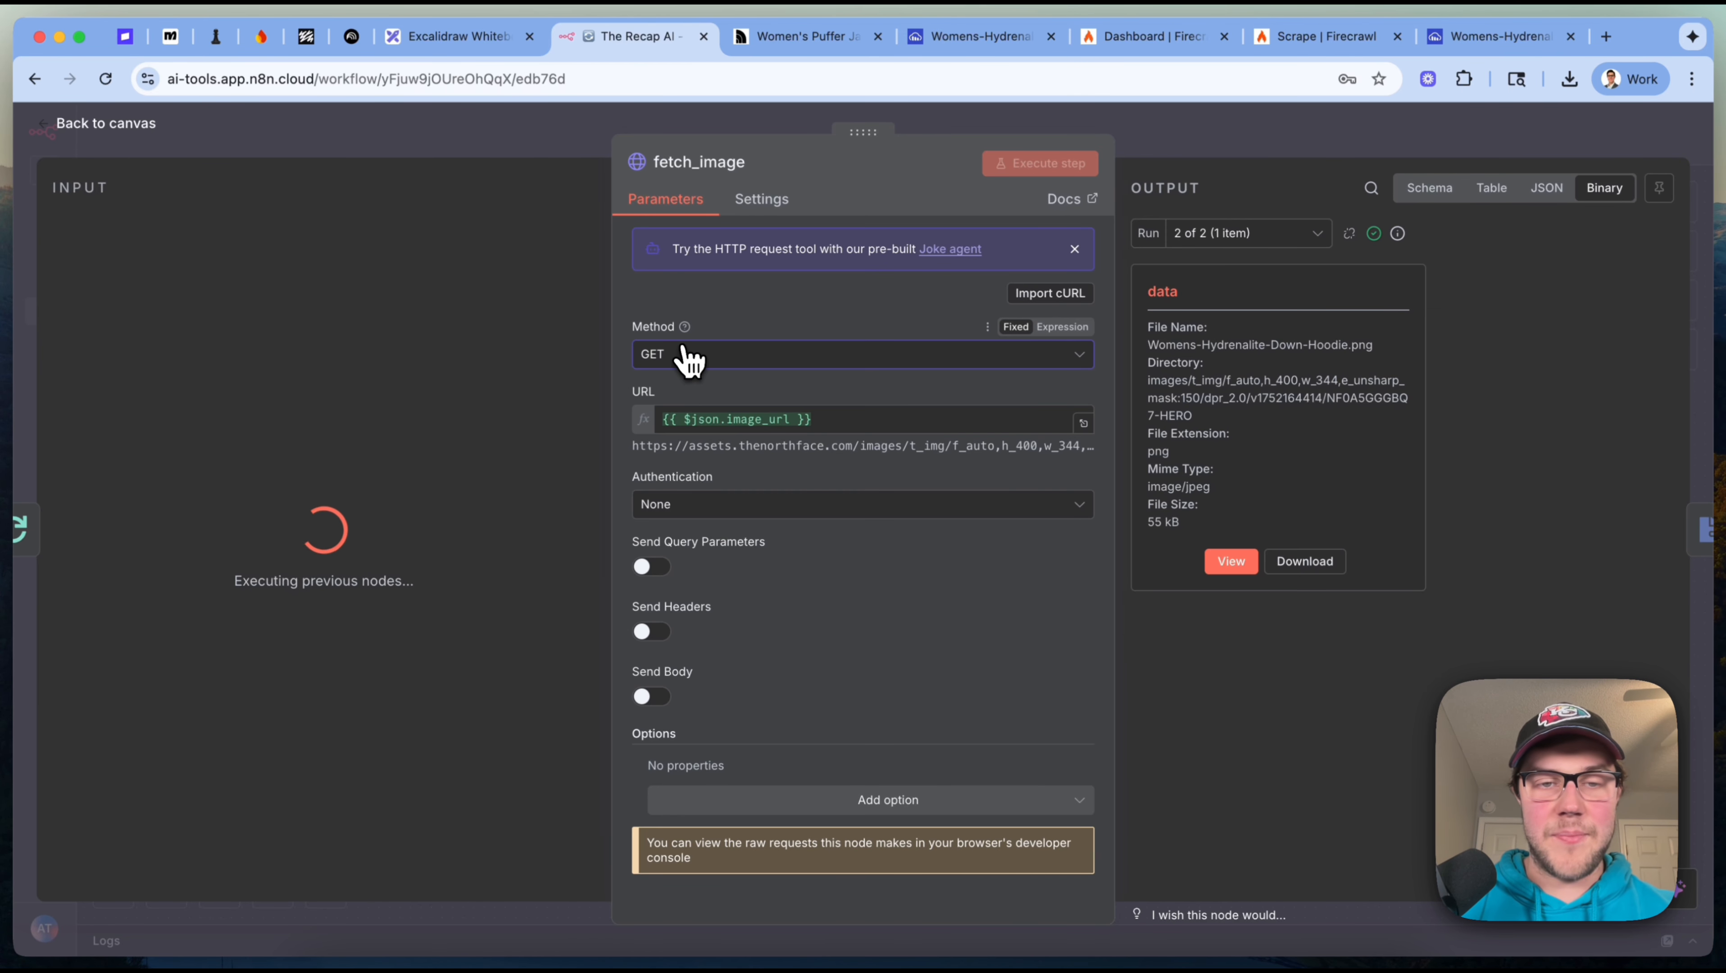
click(703, 420)
double_click(748, 421)
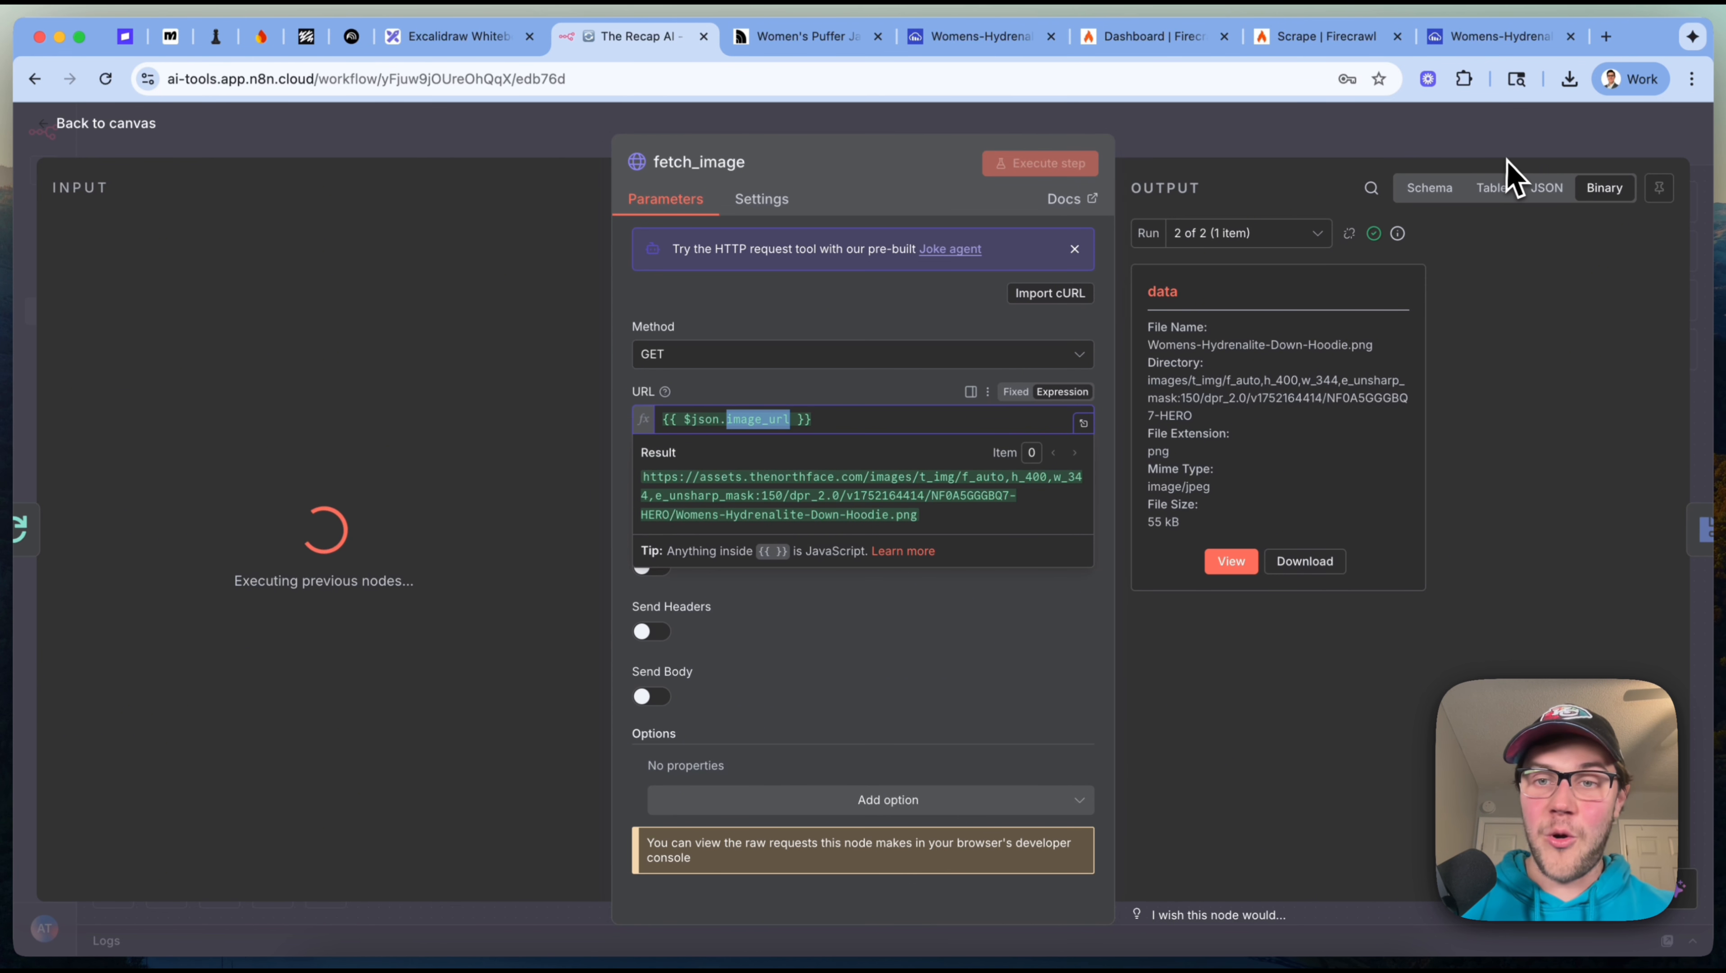
click(1465, 482)
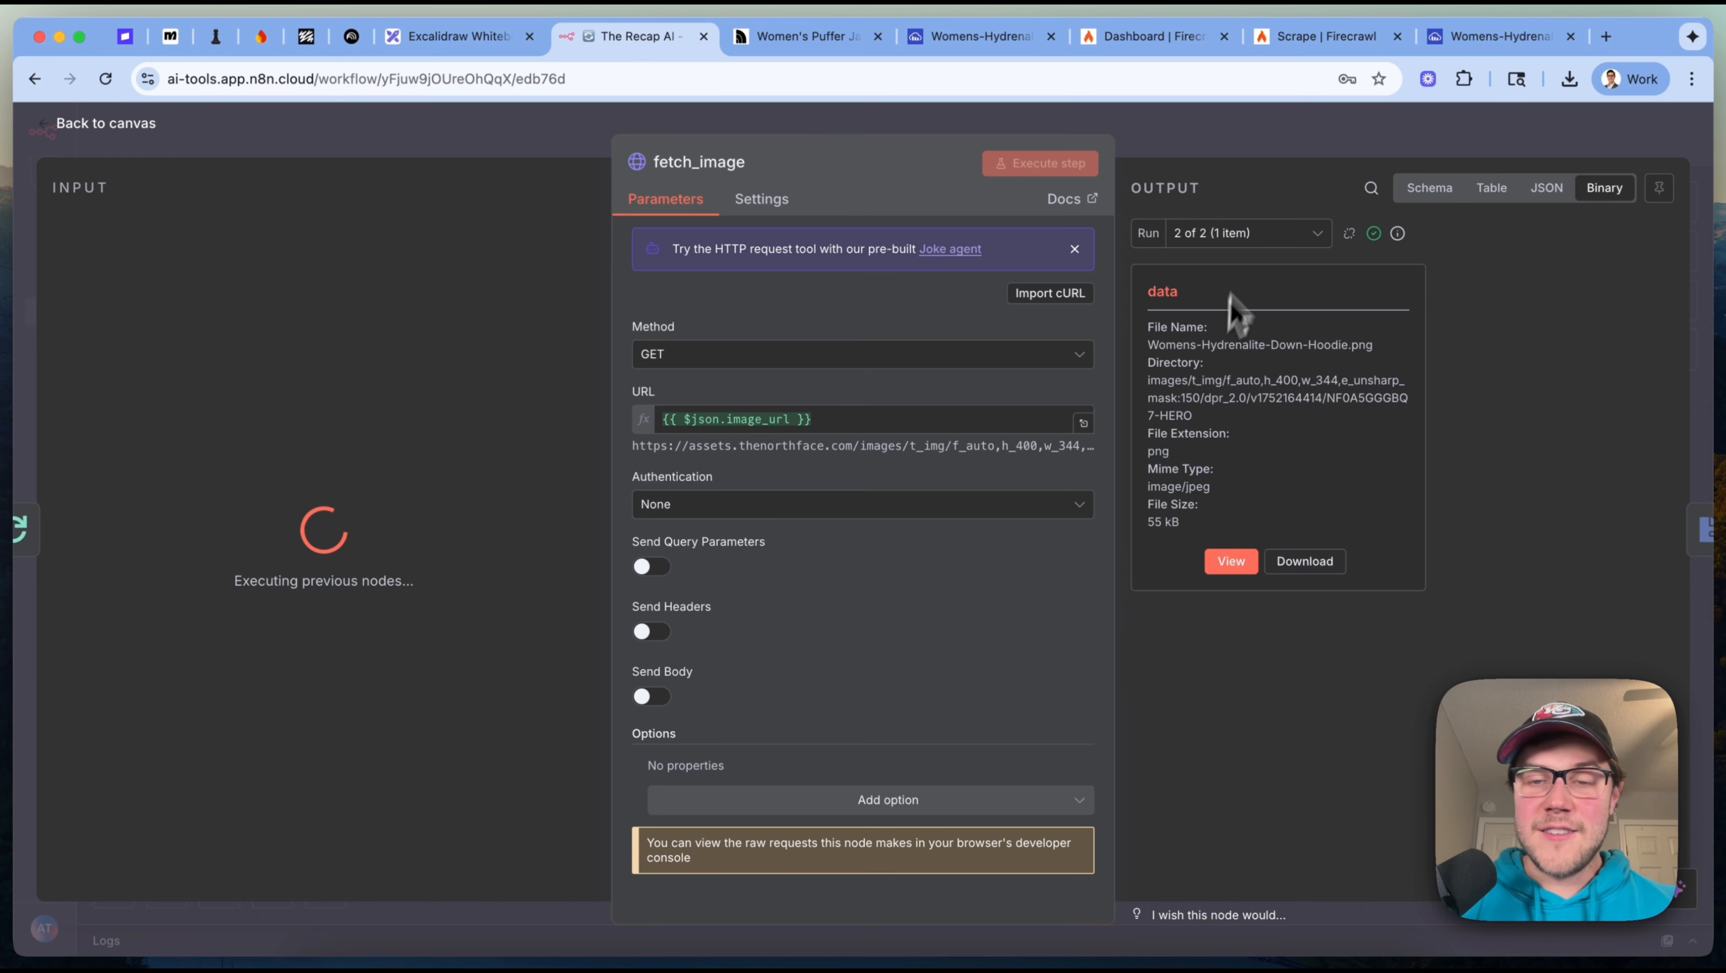
click(1222, 562)
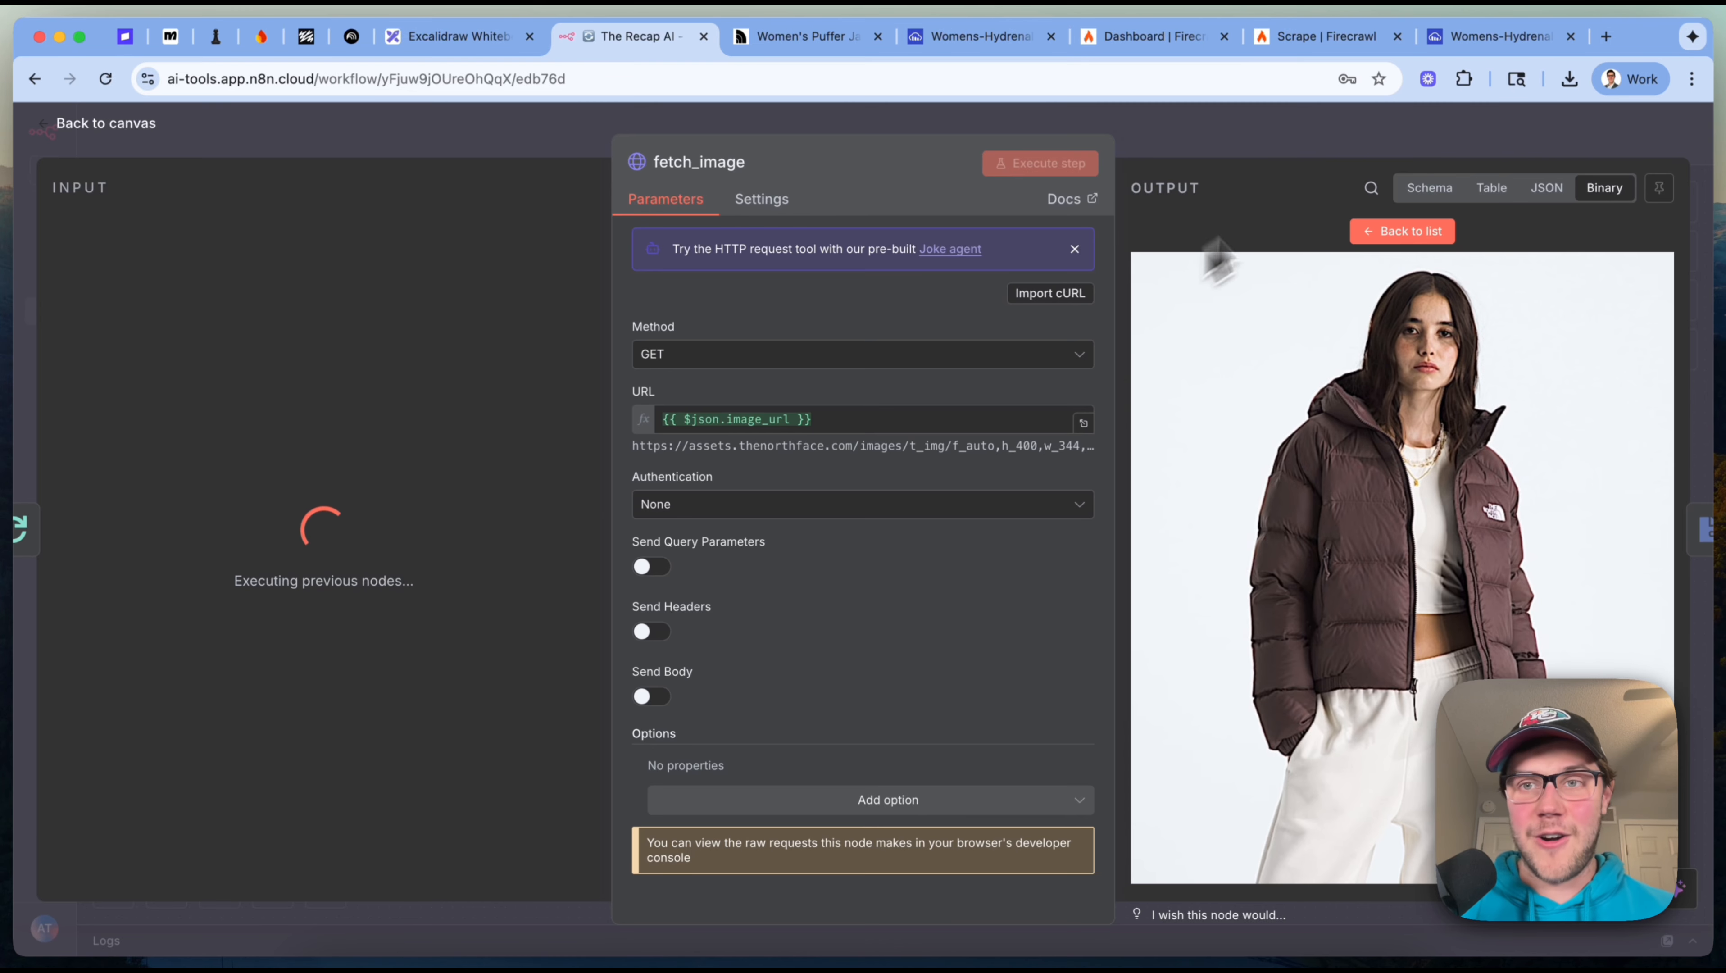
click(1379, 145)
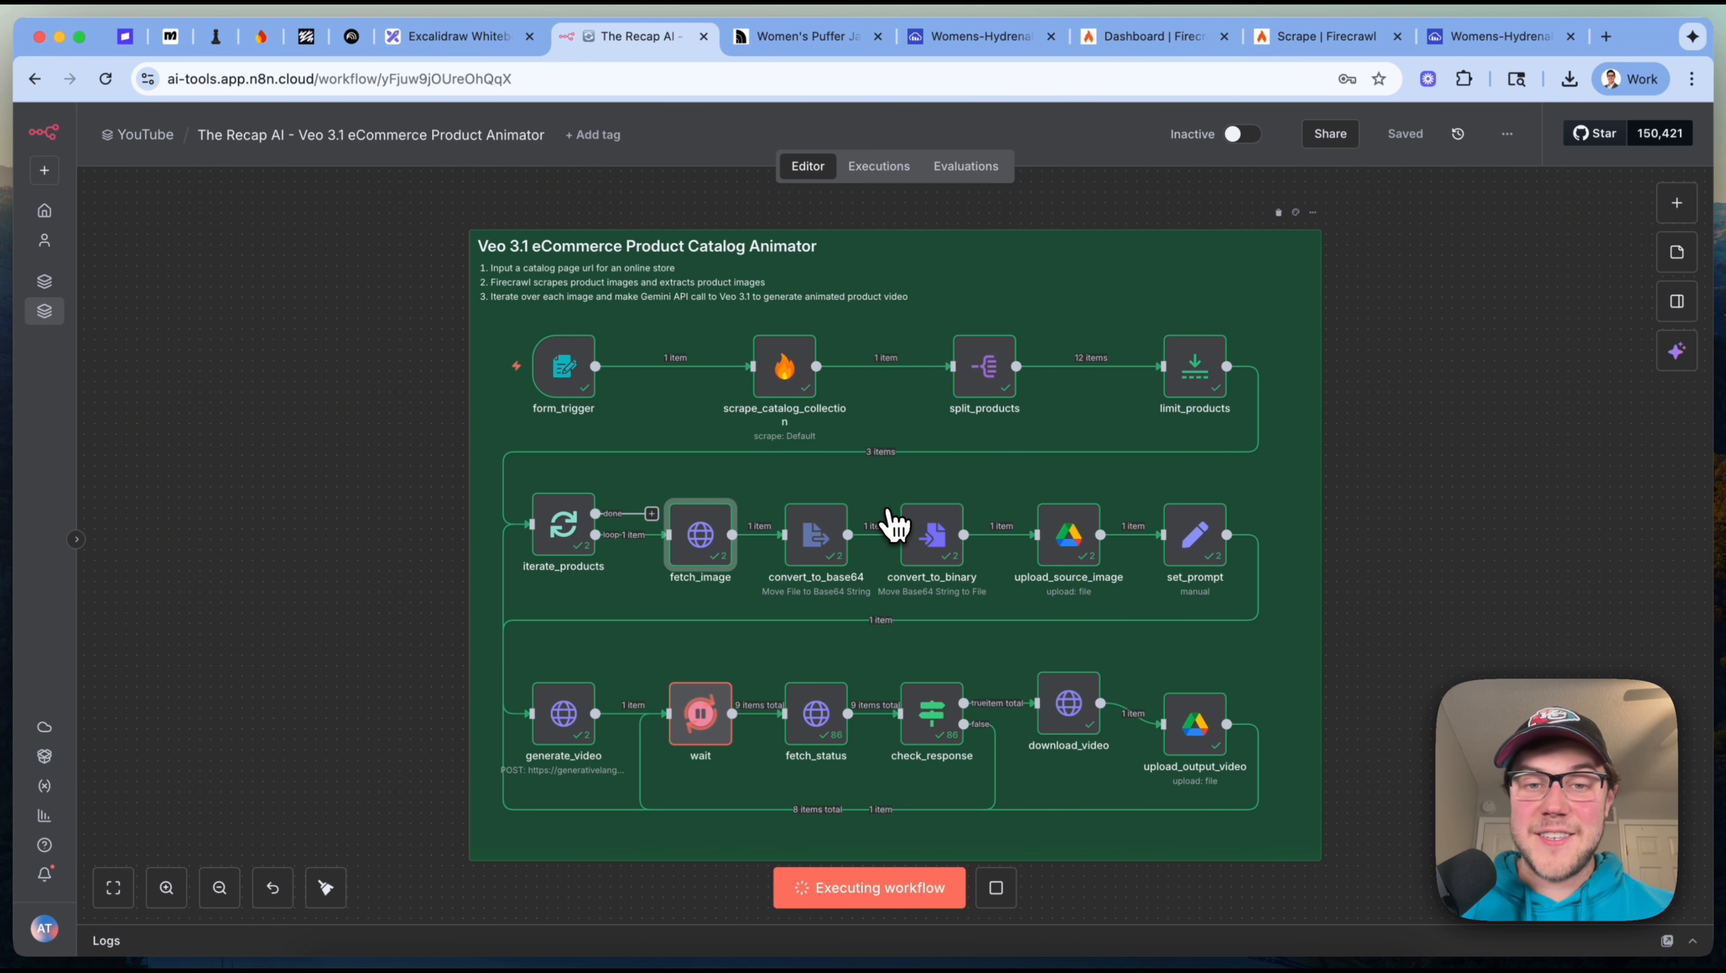
Compare the Input Binary Field of convert_to_base64 with the binary field name in fetch_image's output, and return to convert_to_base64.
double_click(801, 539)
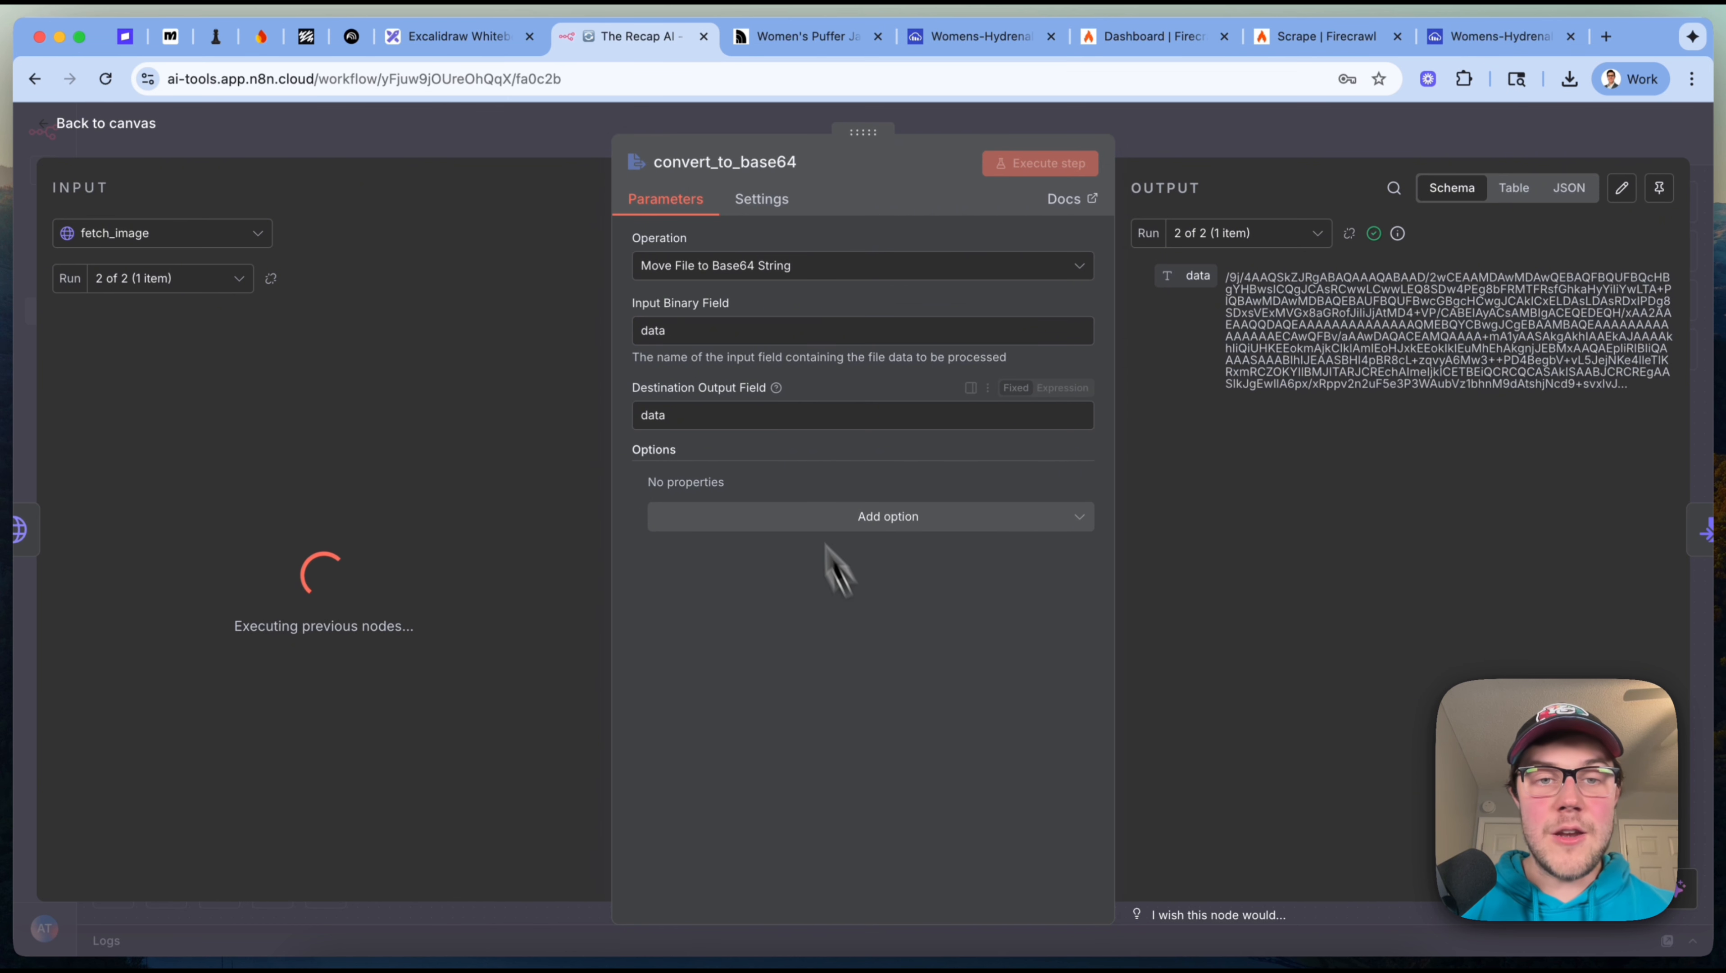
double_click(781, 328)
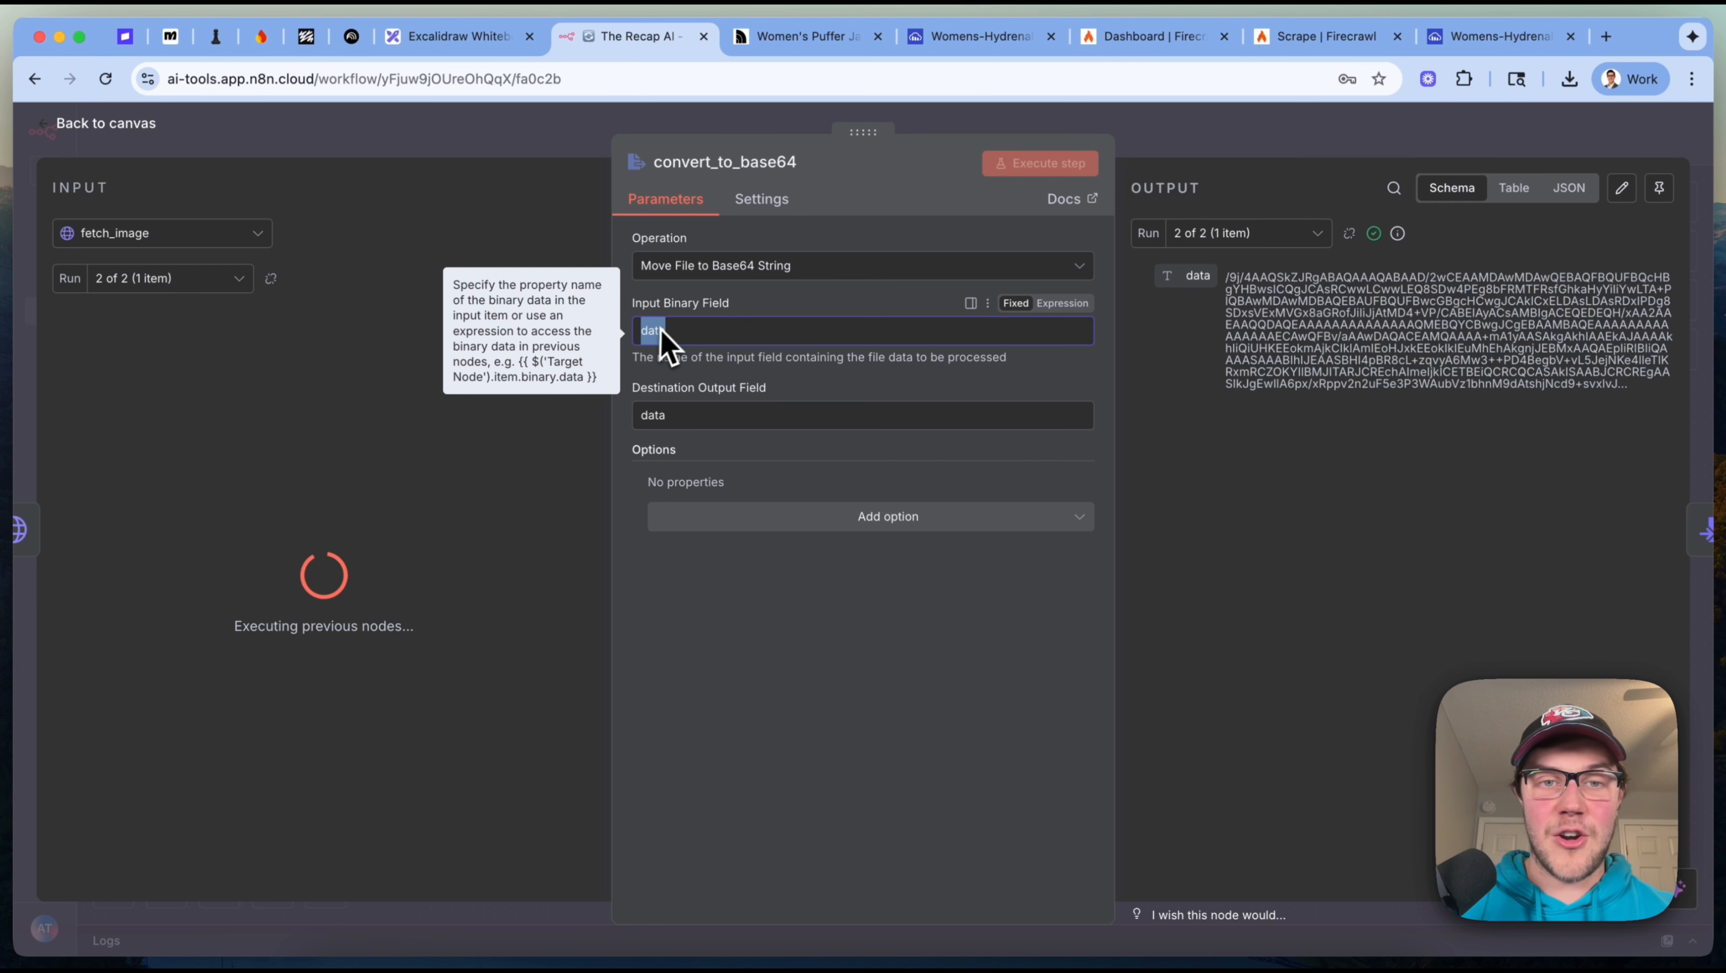
click(1191, 147)
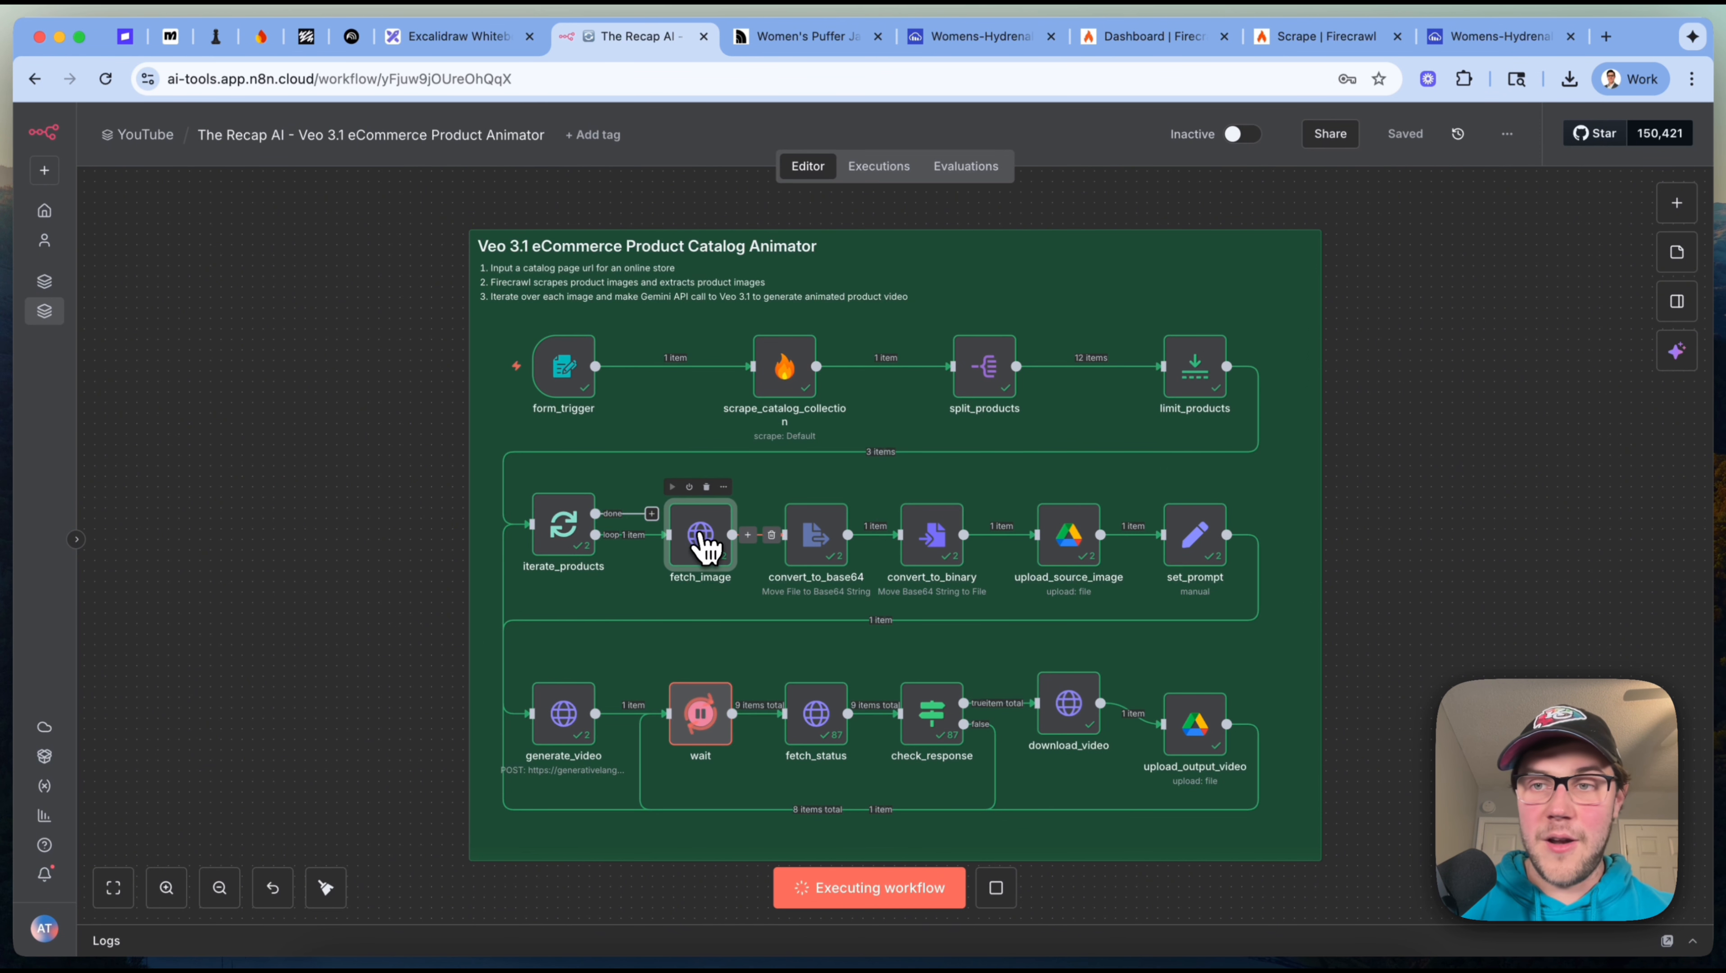
double_click(707, 538)
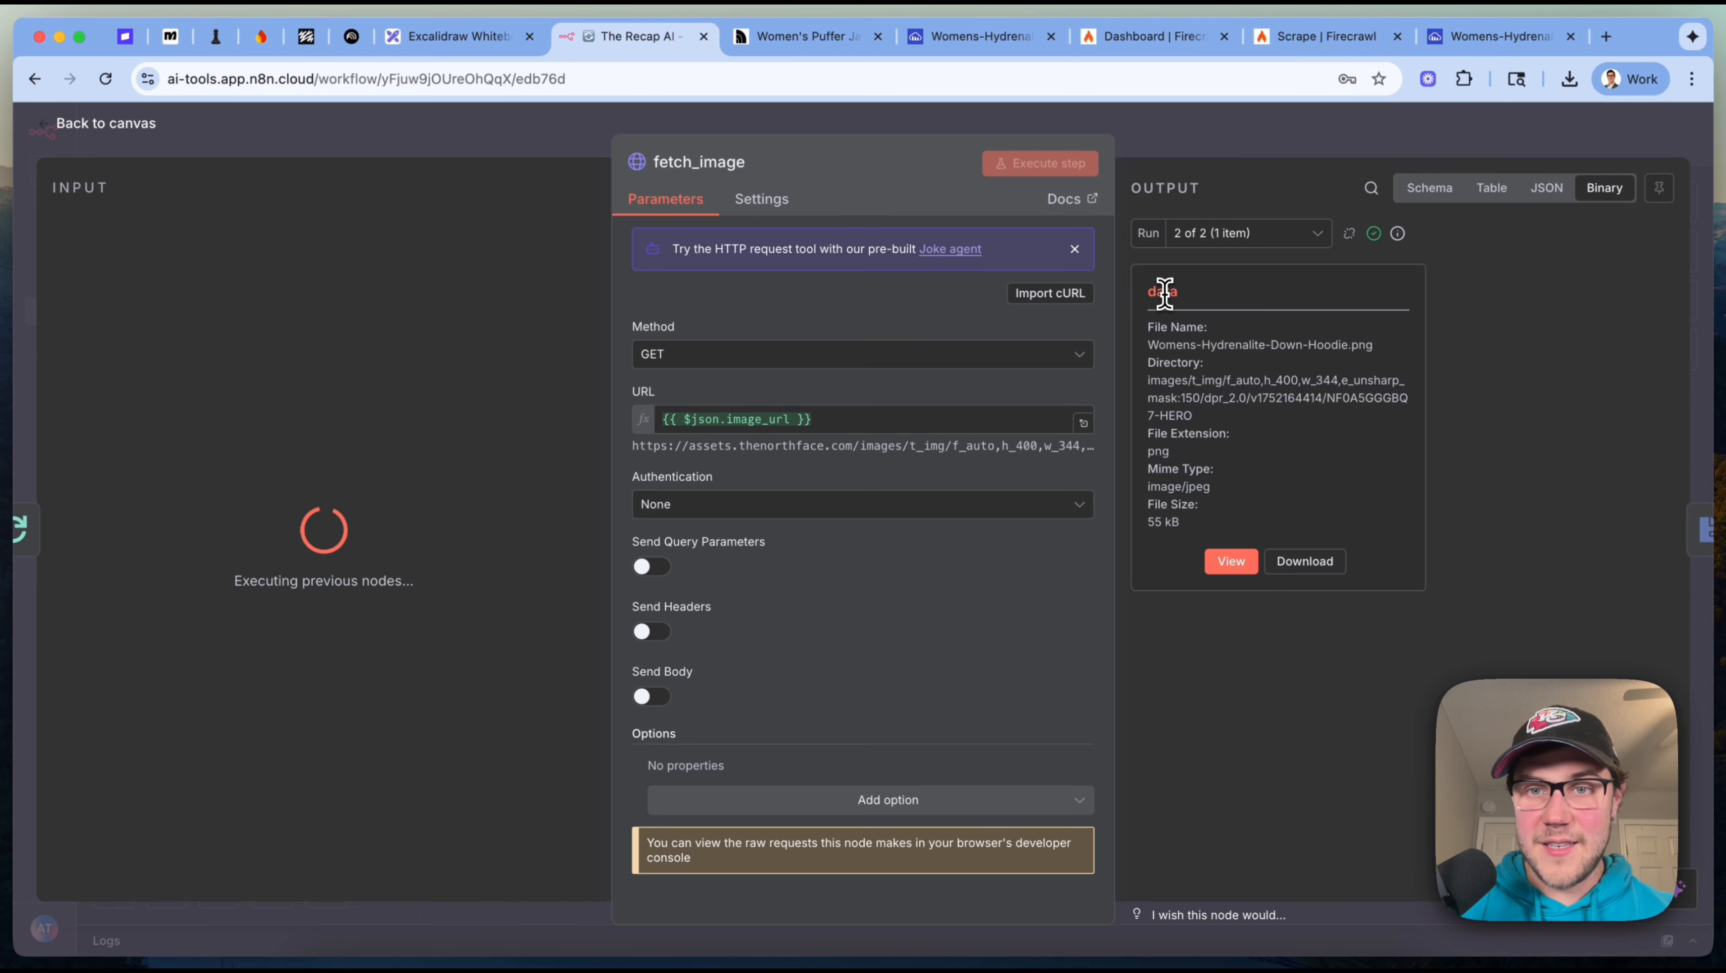
click(1246, 162)
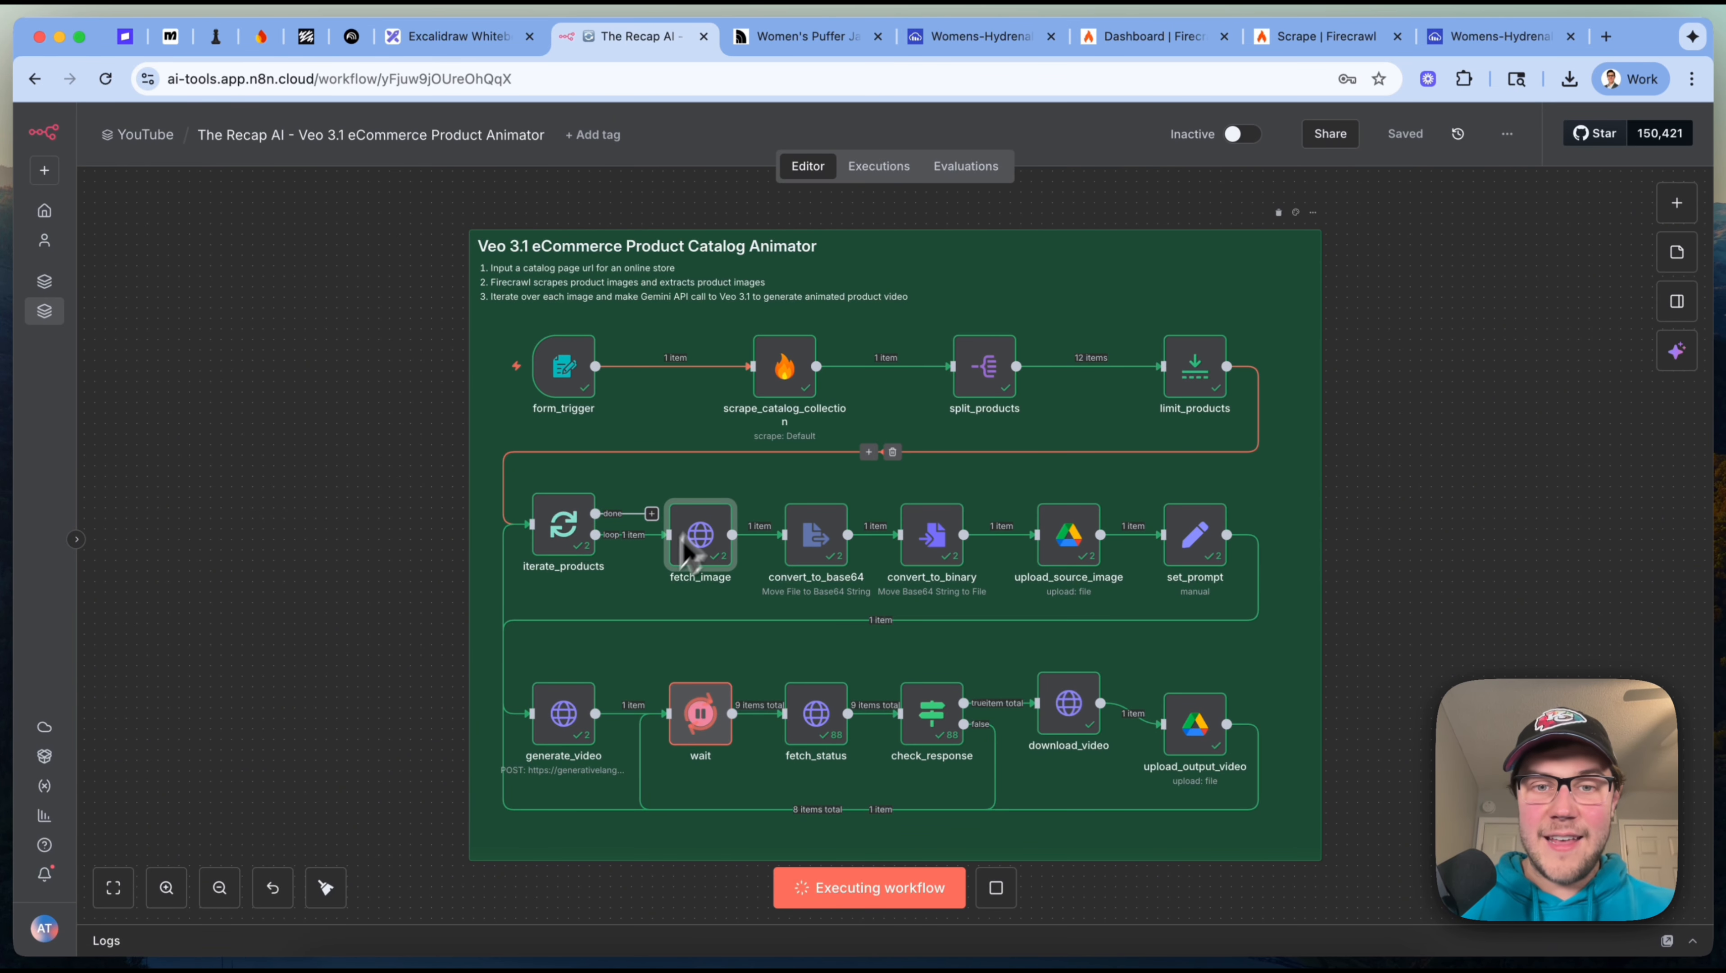
click(826, 537)
double_click(826, 537)
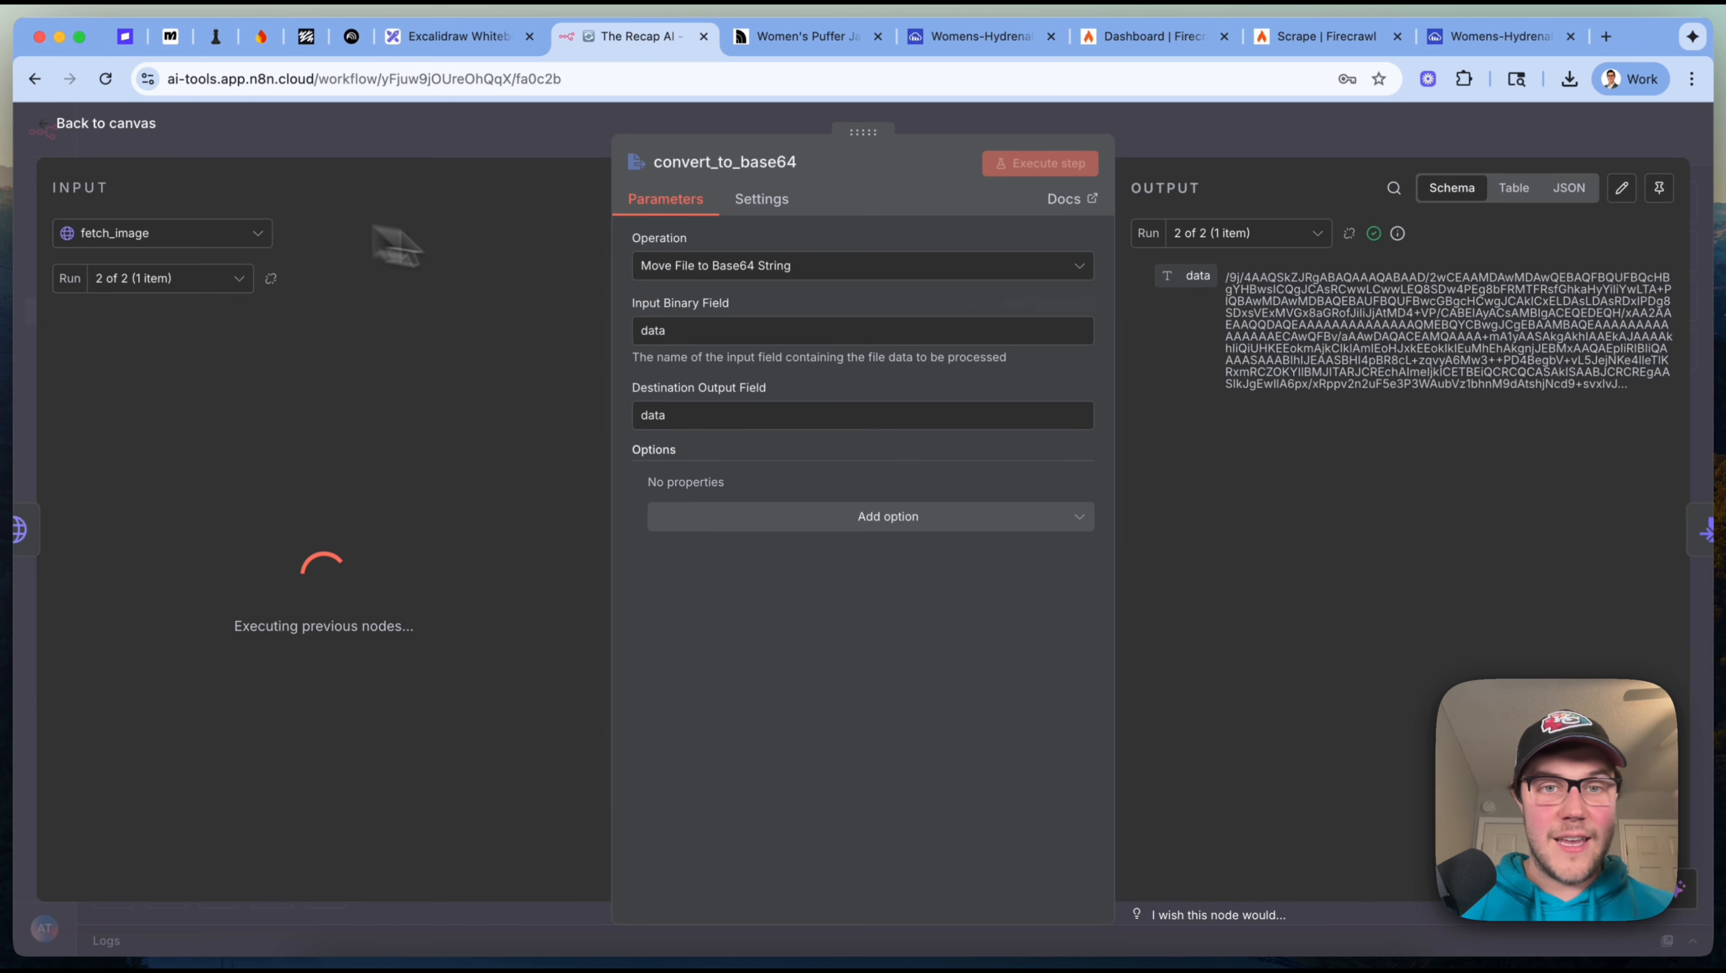
Inspect convert_to_base64's Destination Output Field and the base64 string in its output, and return to the canvas.
click(689, 409)
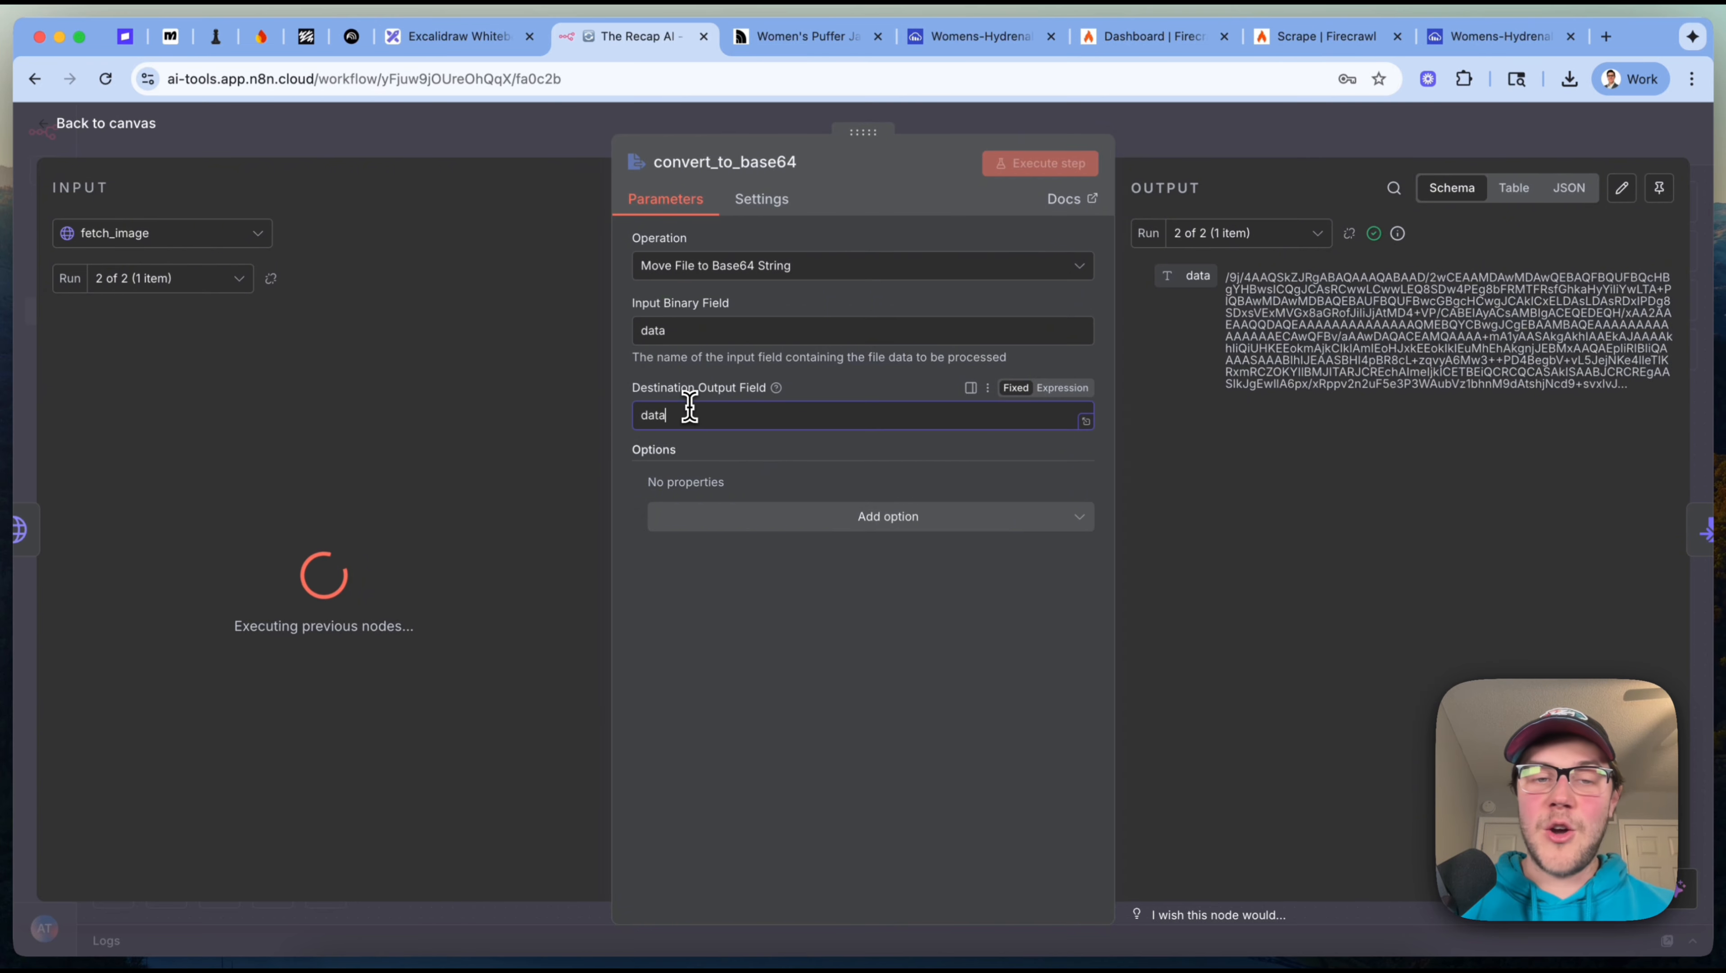
click(1320, 608)
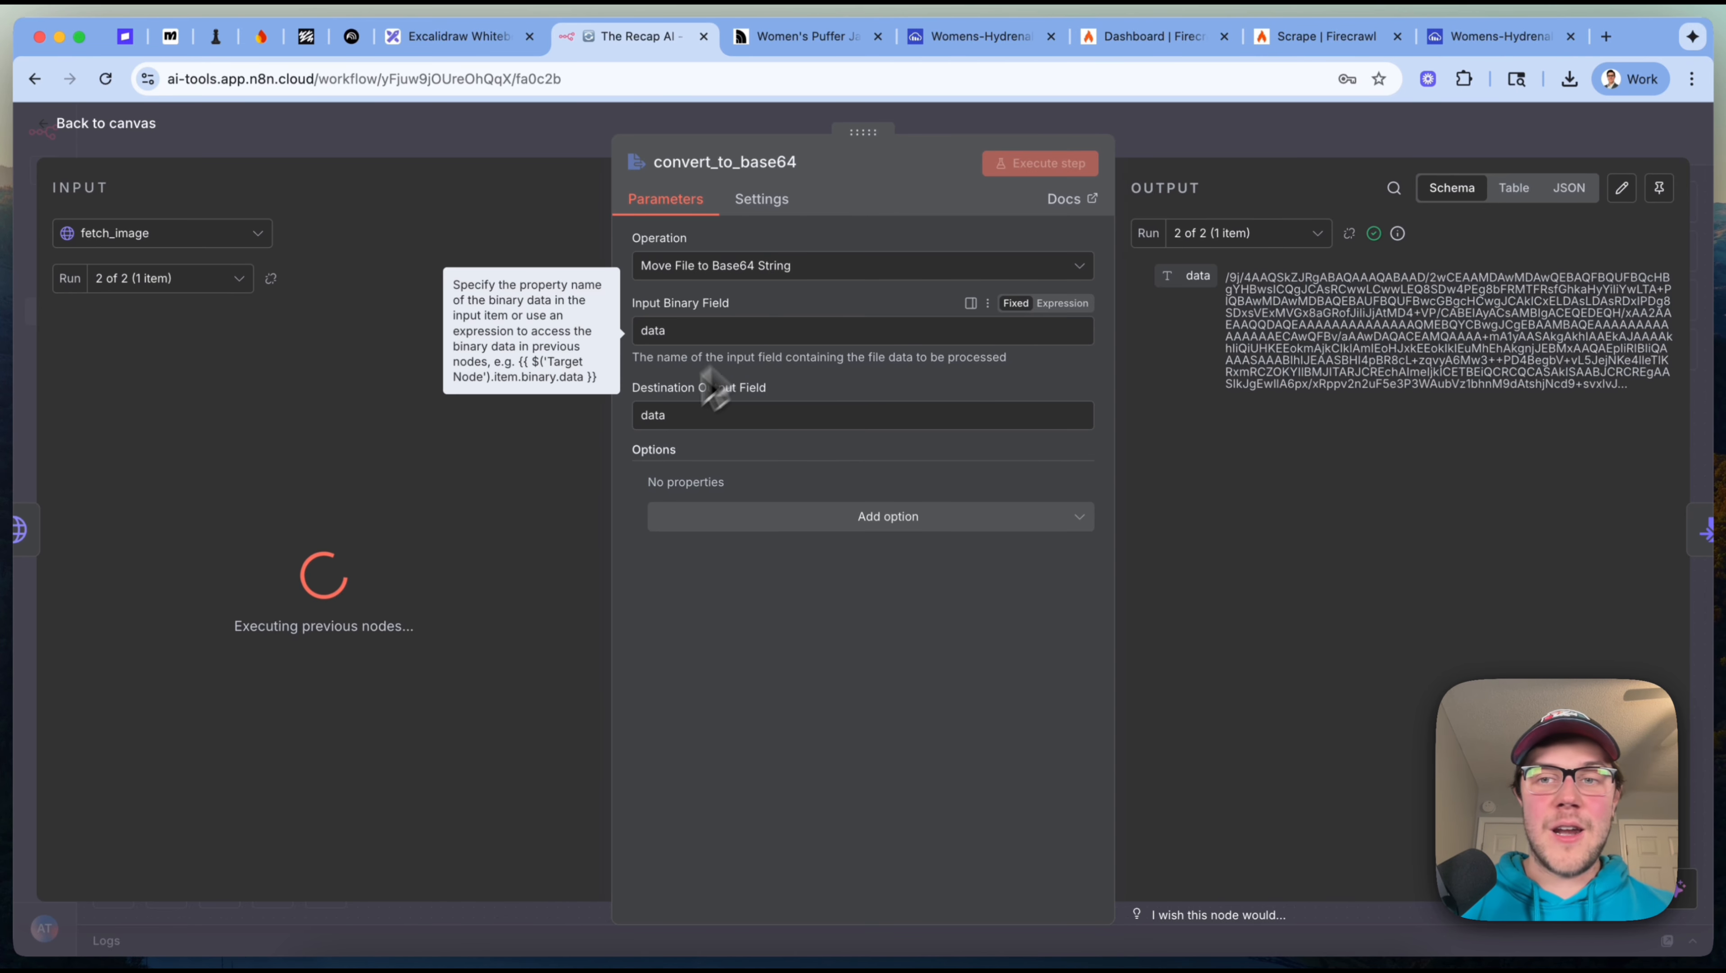
triple_click(1349, 359)
click(1348, 359)
double_click(1348, 359)
click(1349, 359)
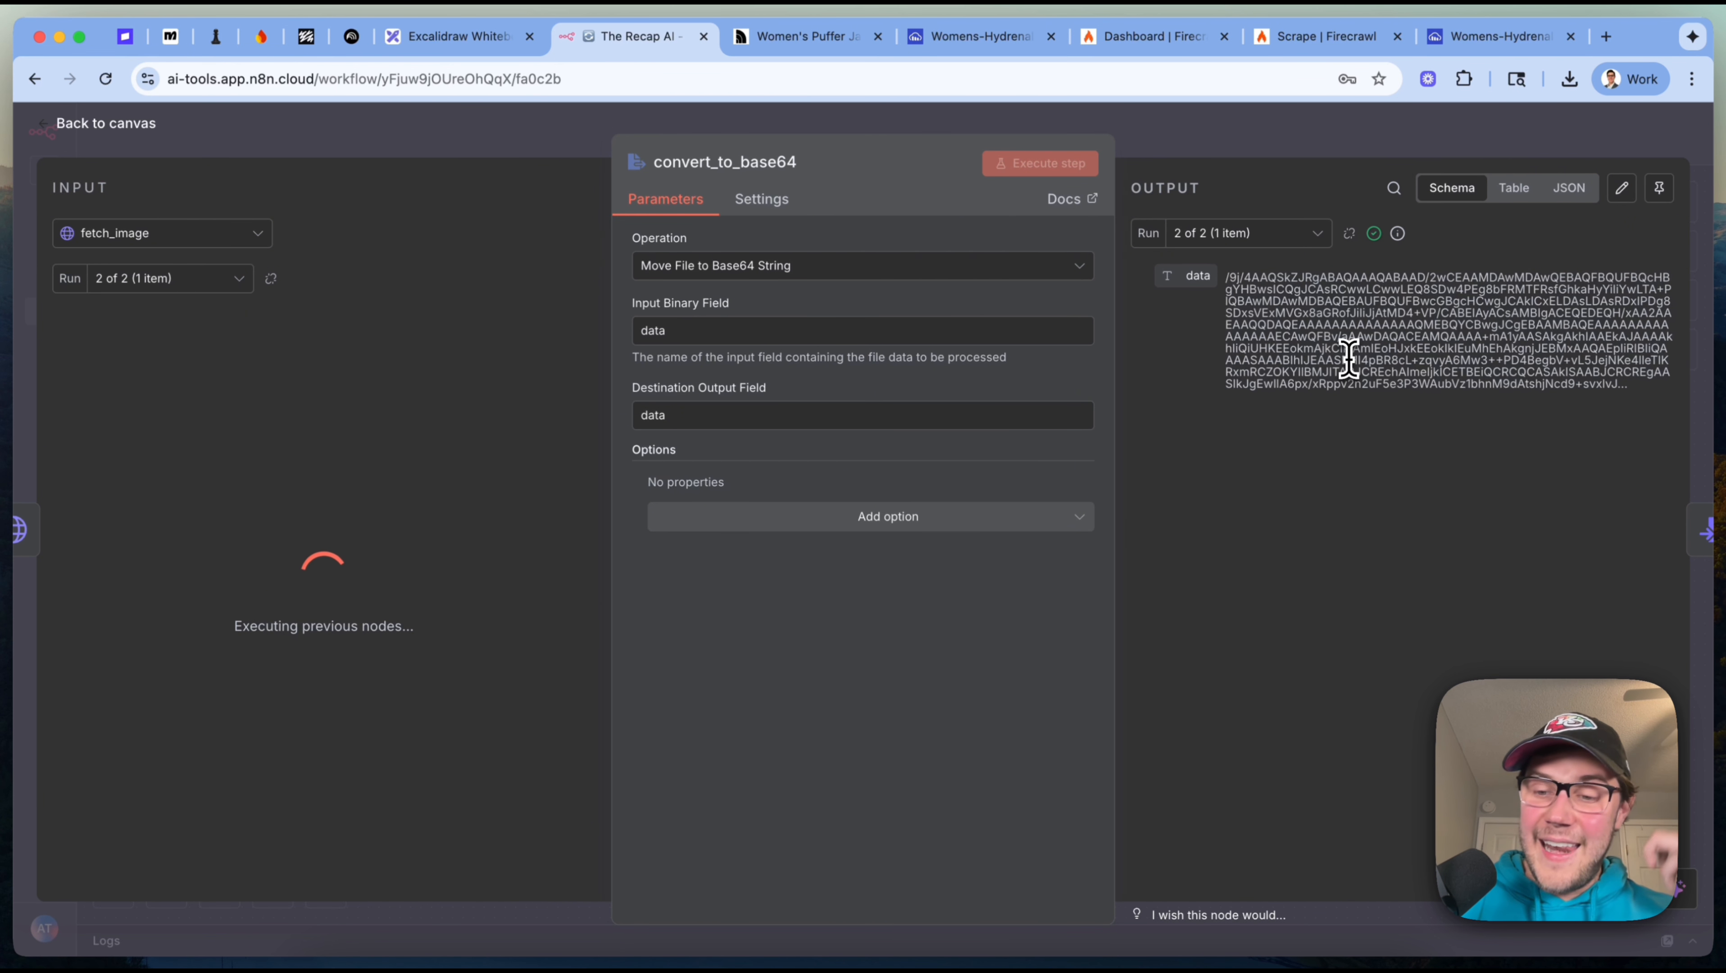
triple_click(1348, 359)
double_click(1348, 359)
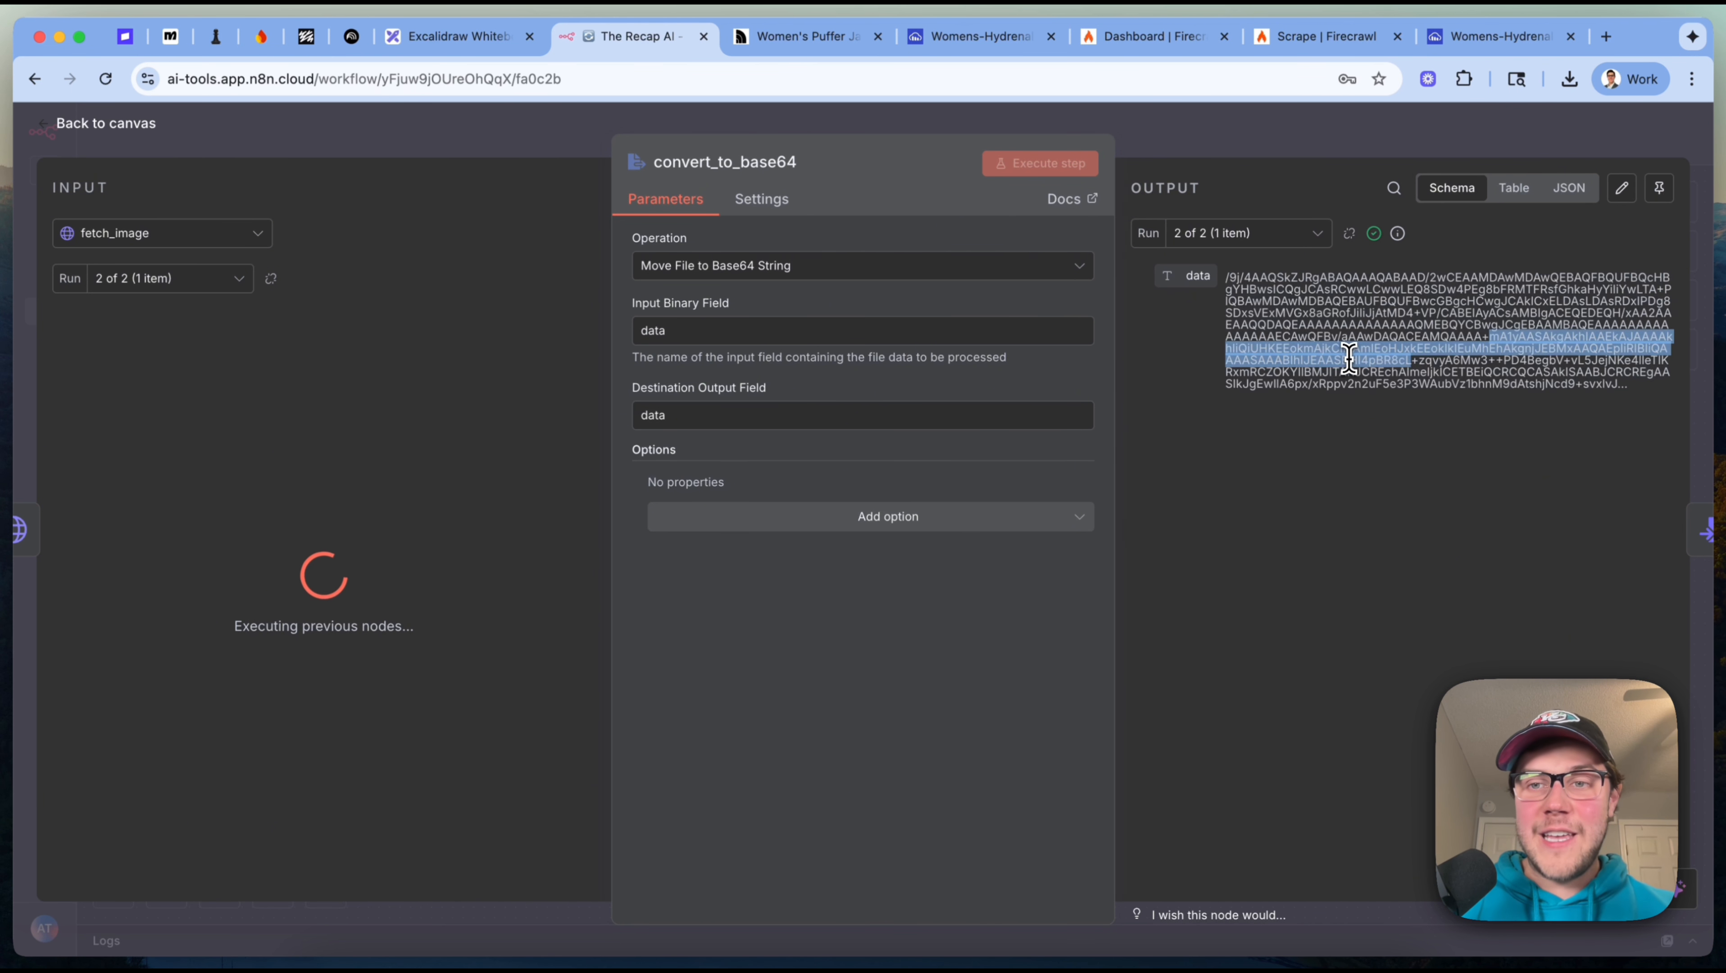
triple_click(1277, 283)
double_click(1278, 283)
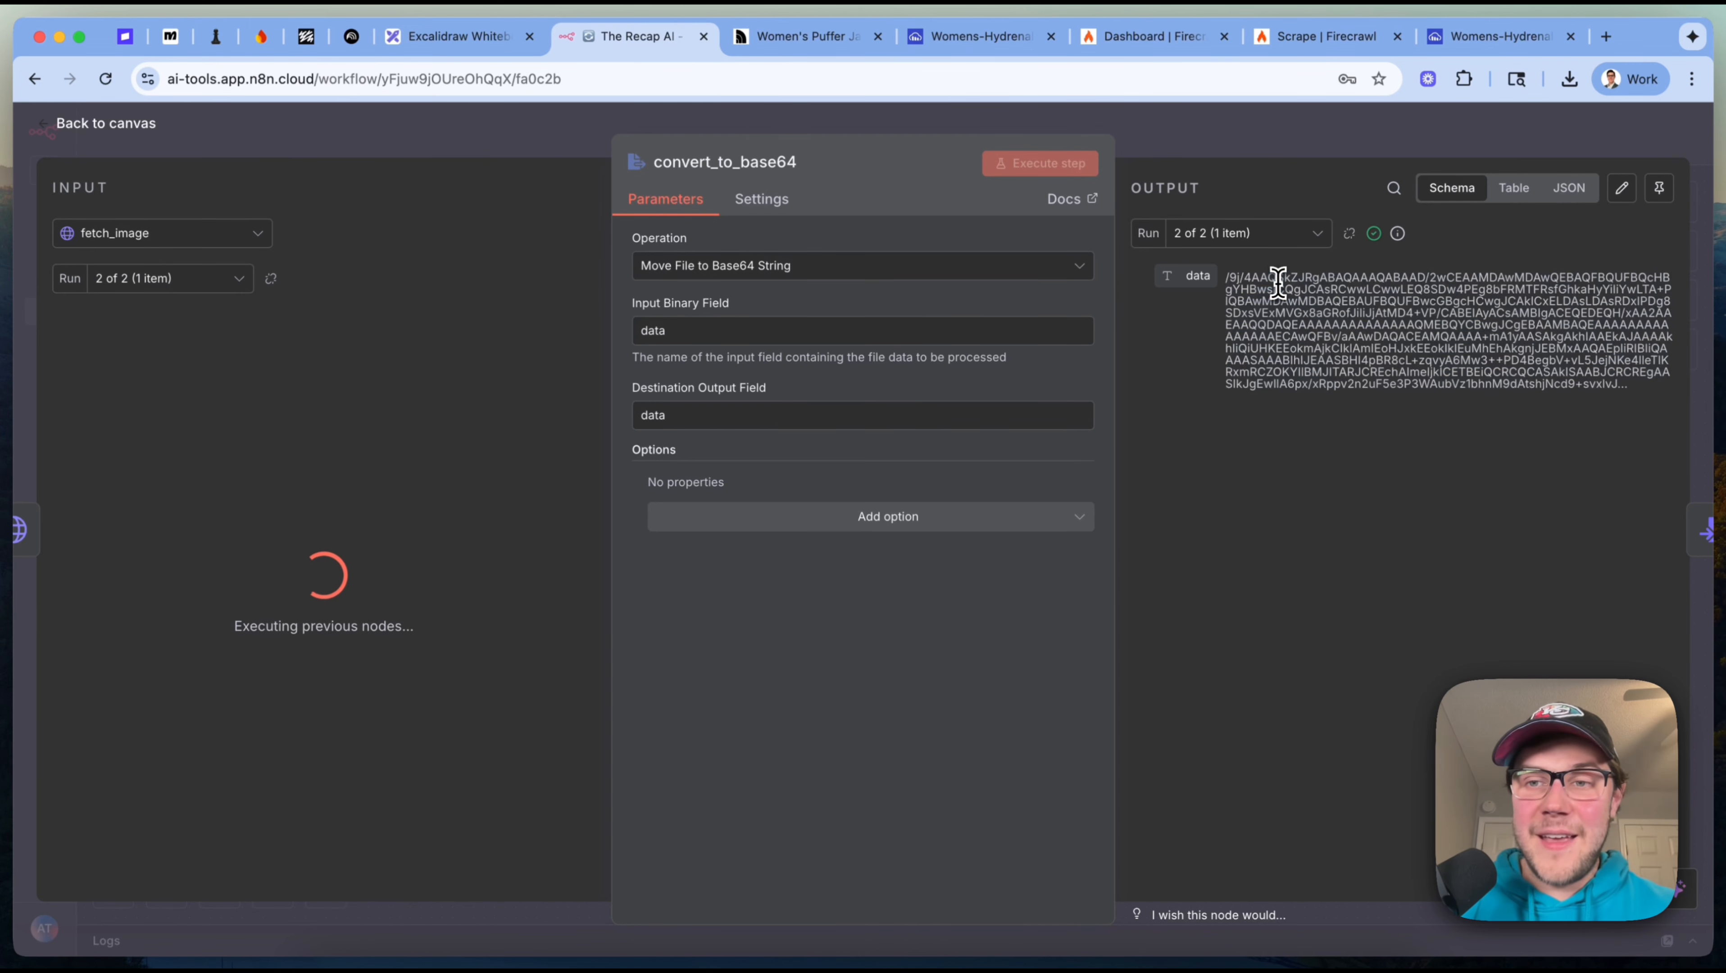
click(1278, 284)
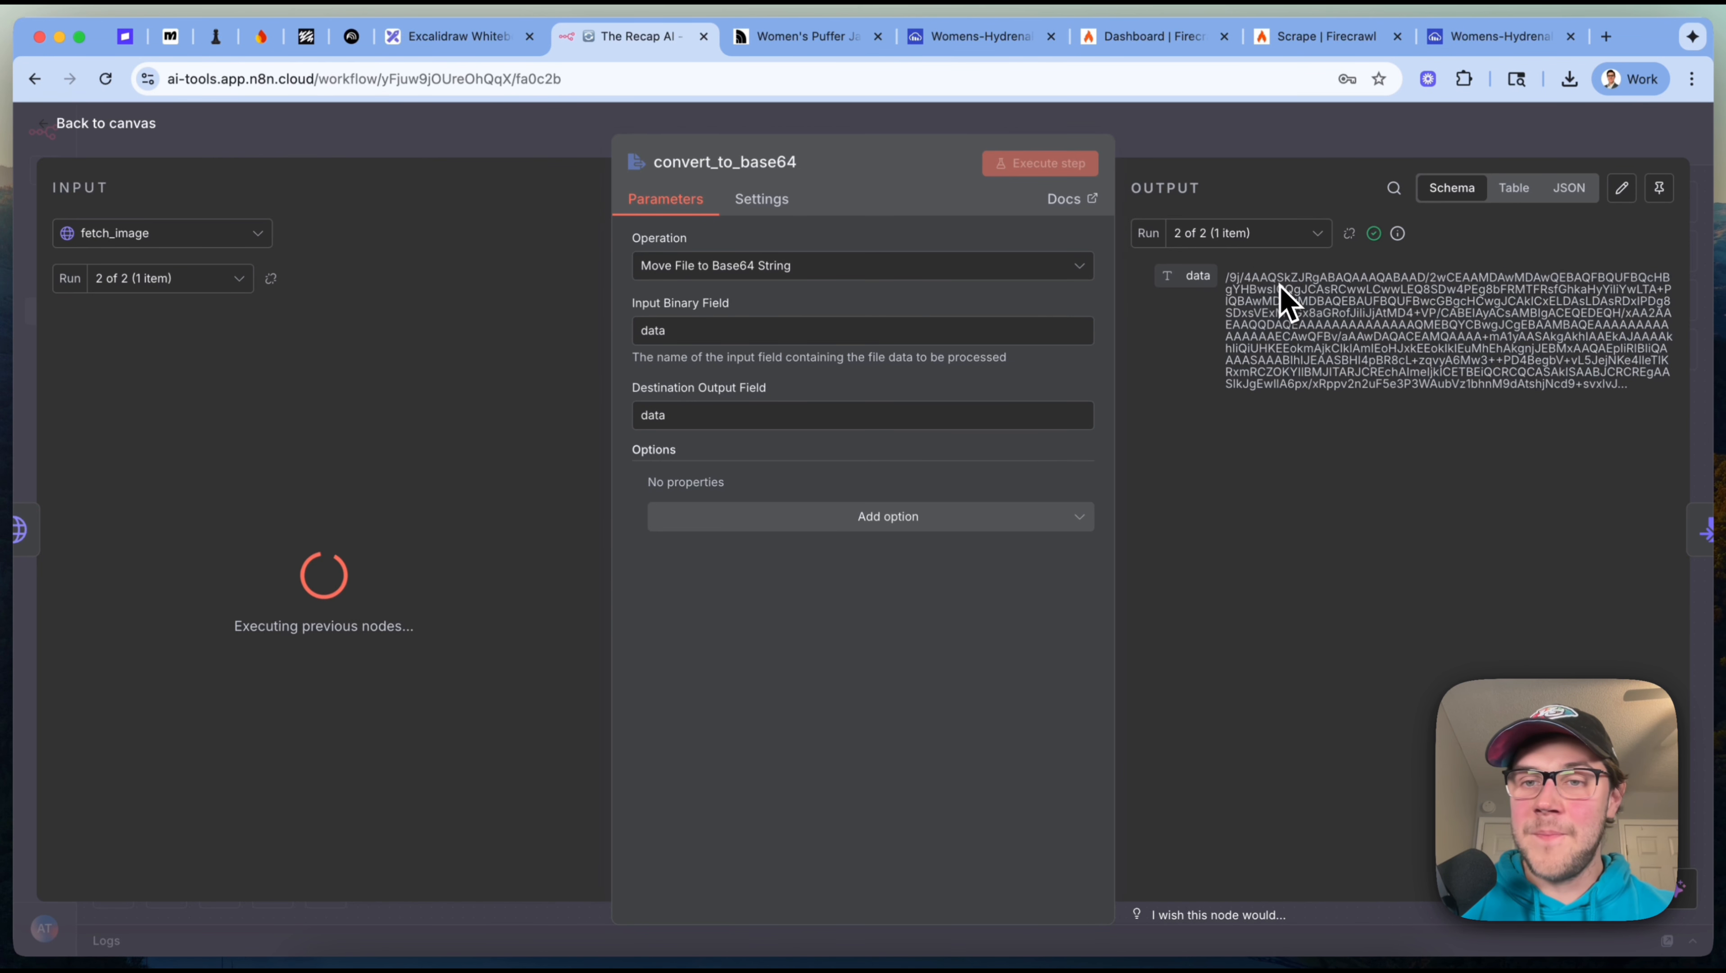
triple_click(1438, 331)
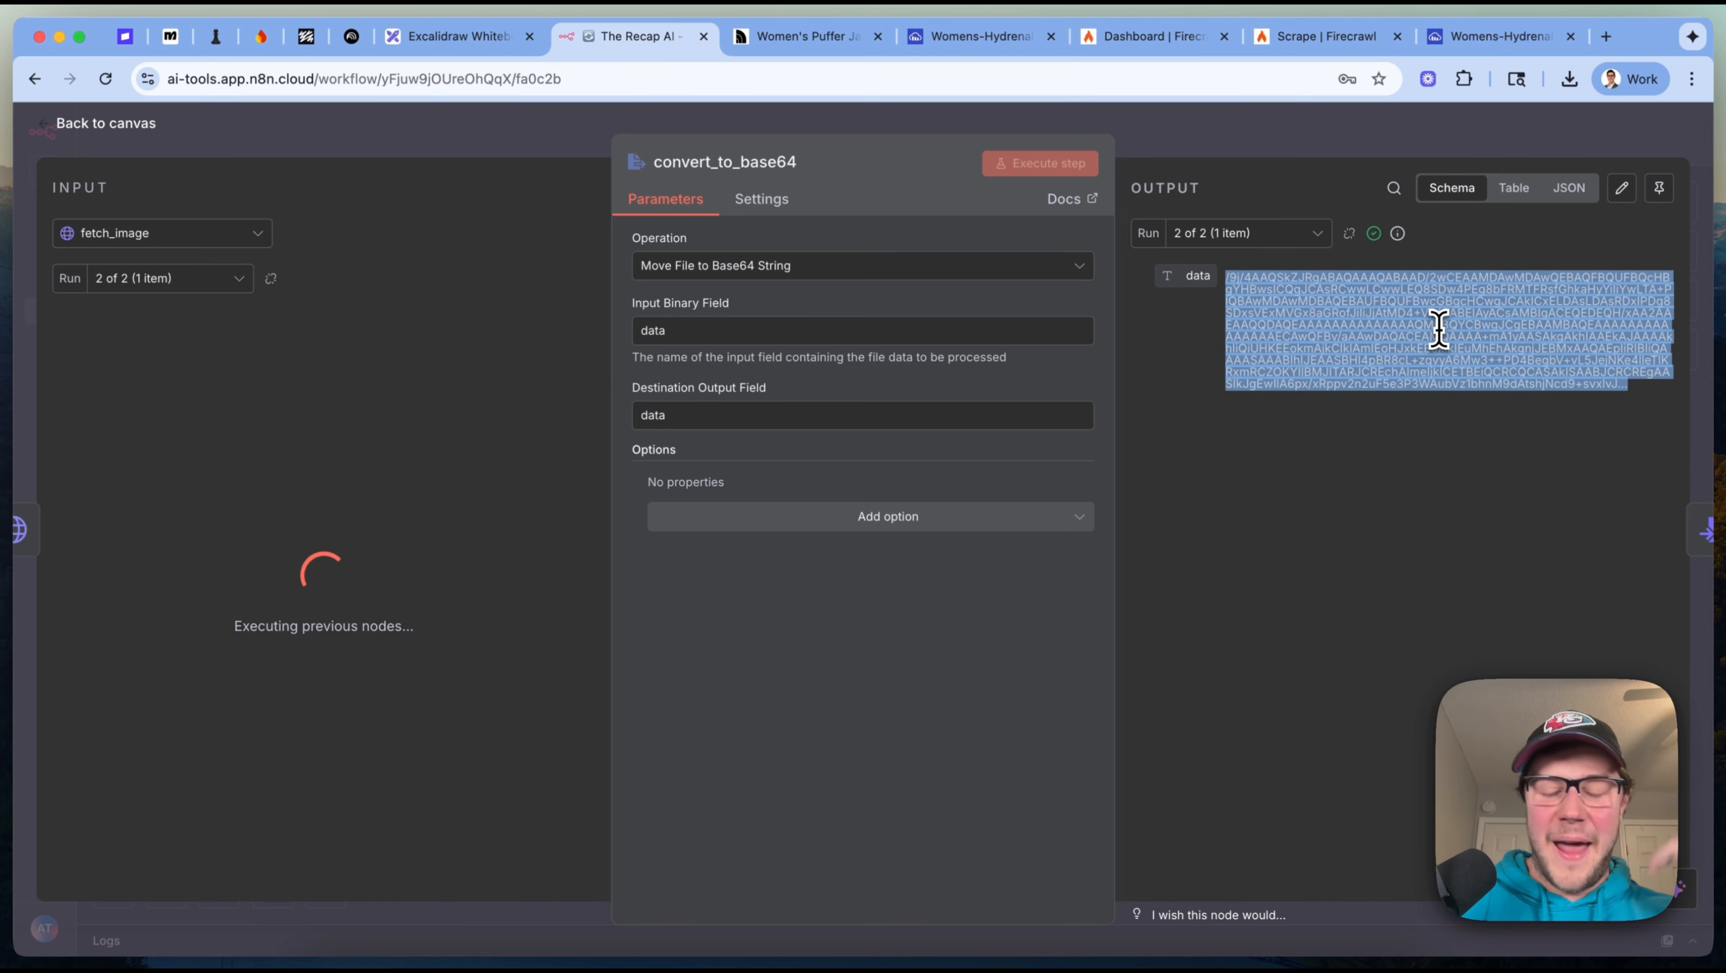
click(1502, 146)
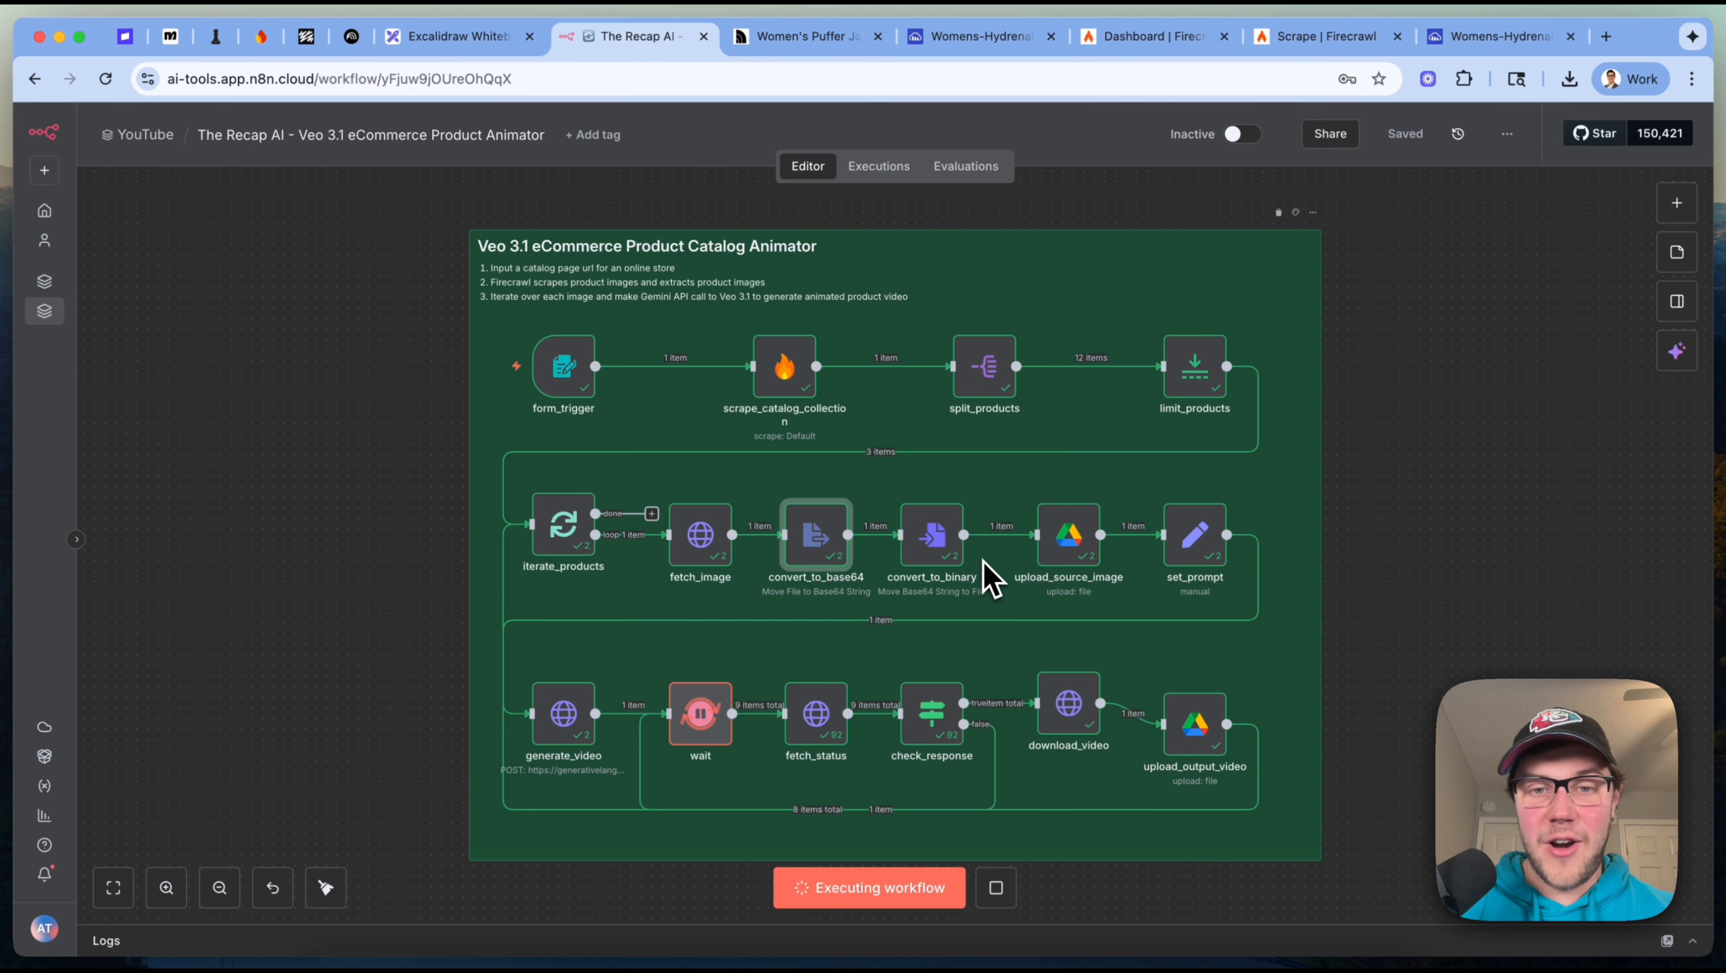
Search the node library for "file" to locate the Convert to File node without adding it.
mouse_move(905, 565)
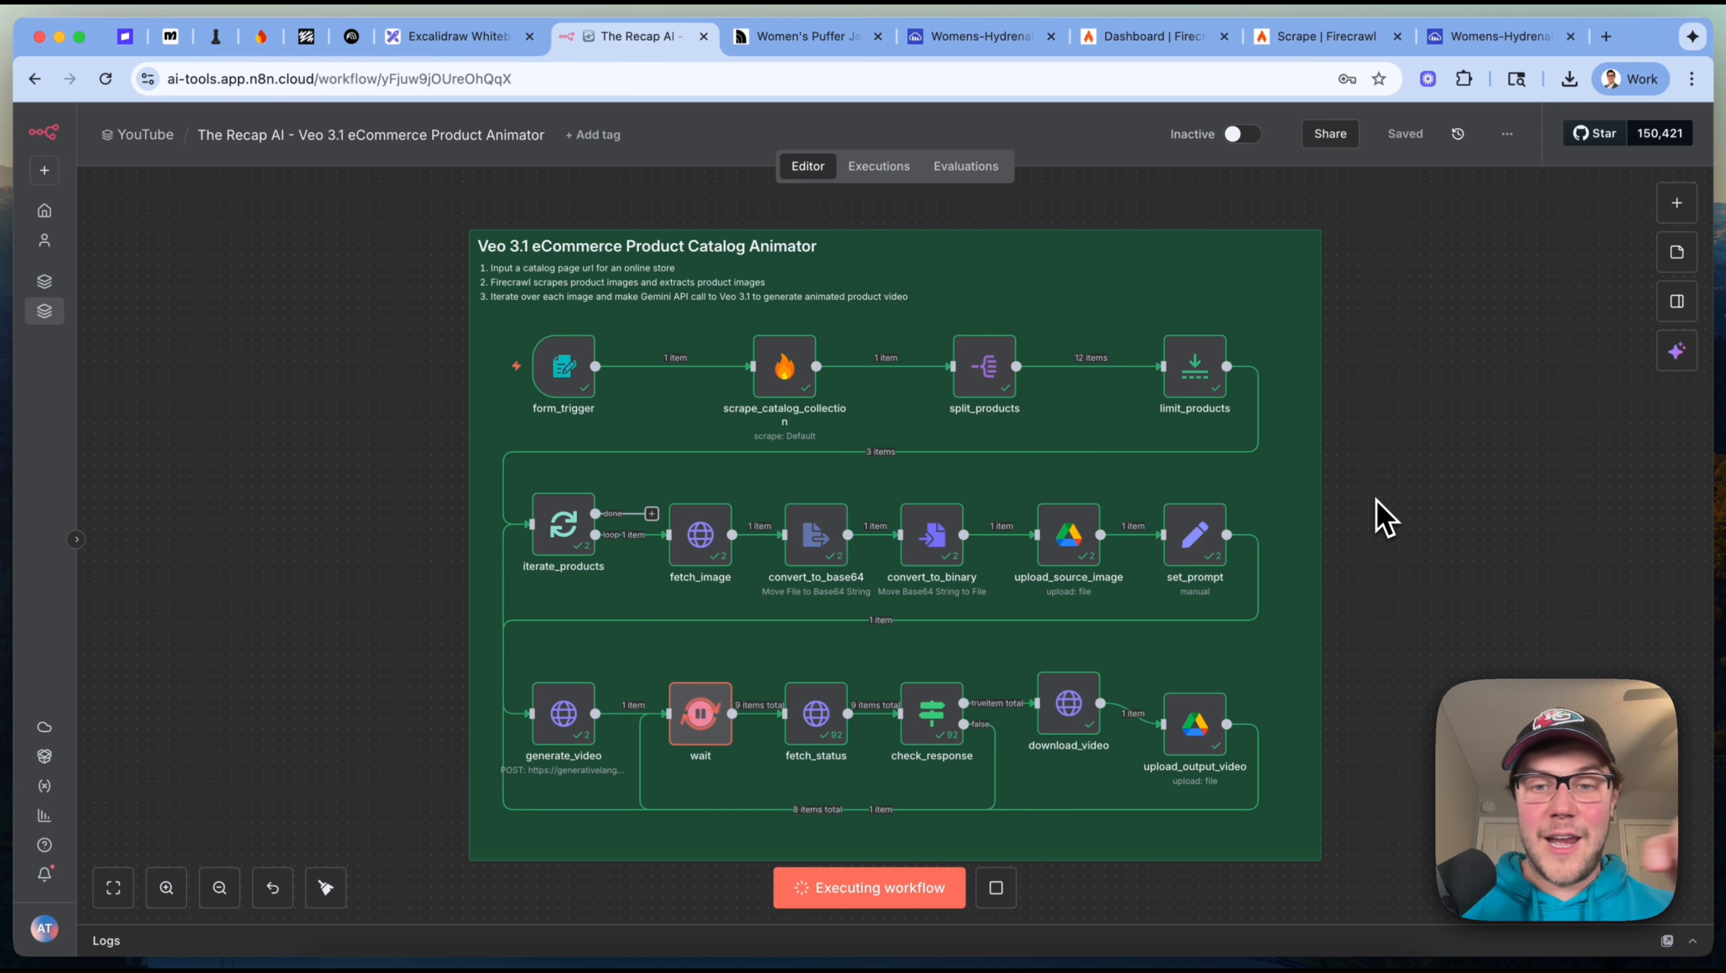
key(Tab)
text(file)
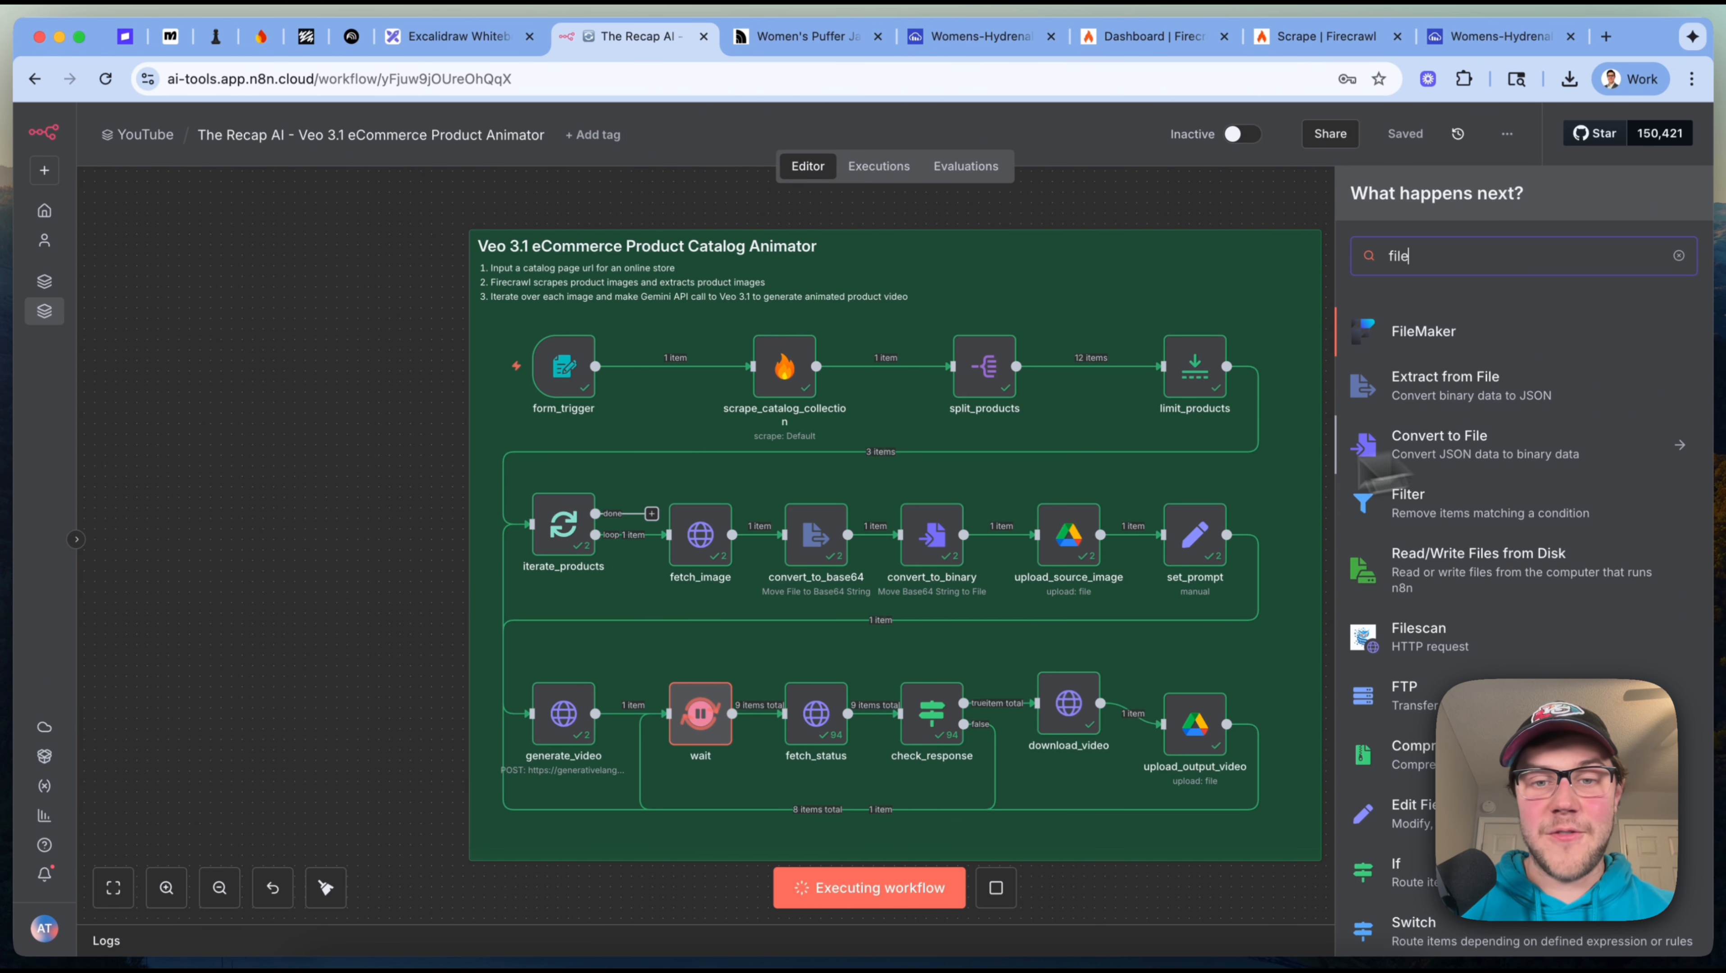
Review convert_to_binary's Base64 input and output file fields, view its binary output image, and return to the canvas.
click(923, 545)
double_click(922, 545)
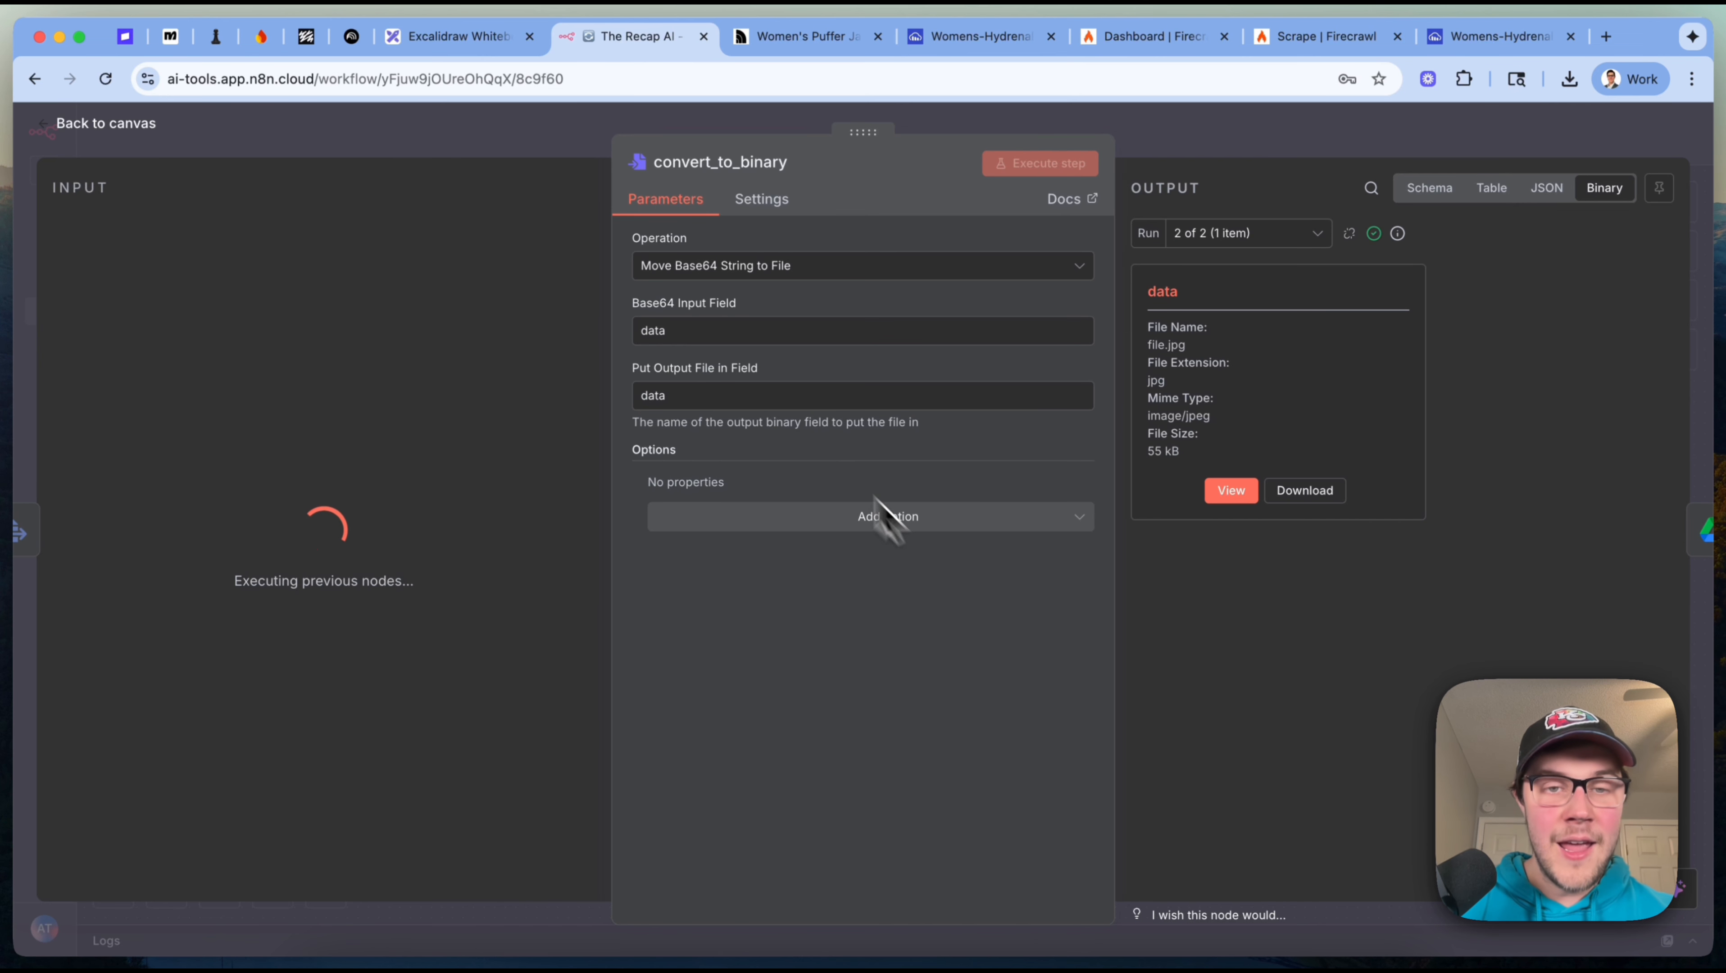
click(760, 336)
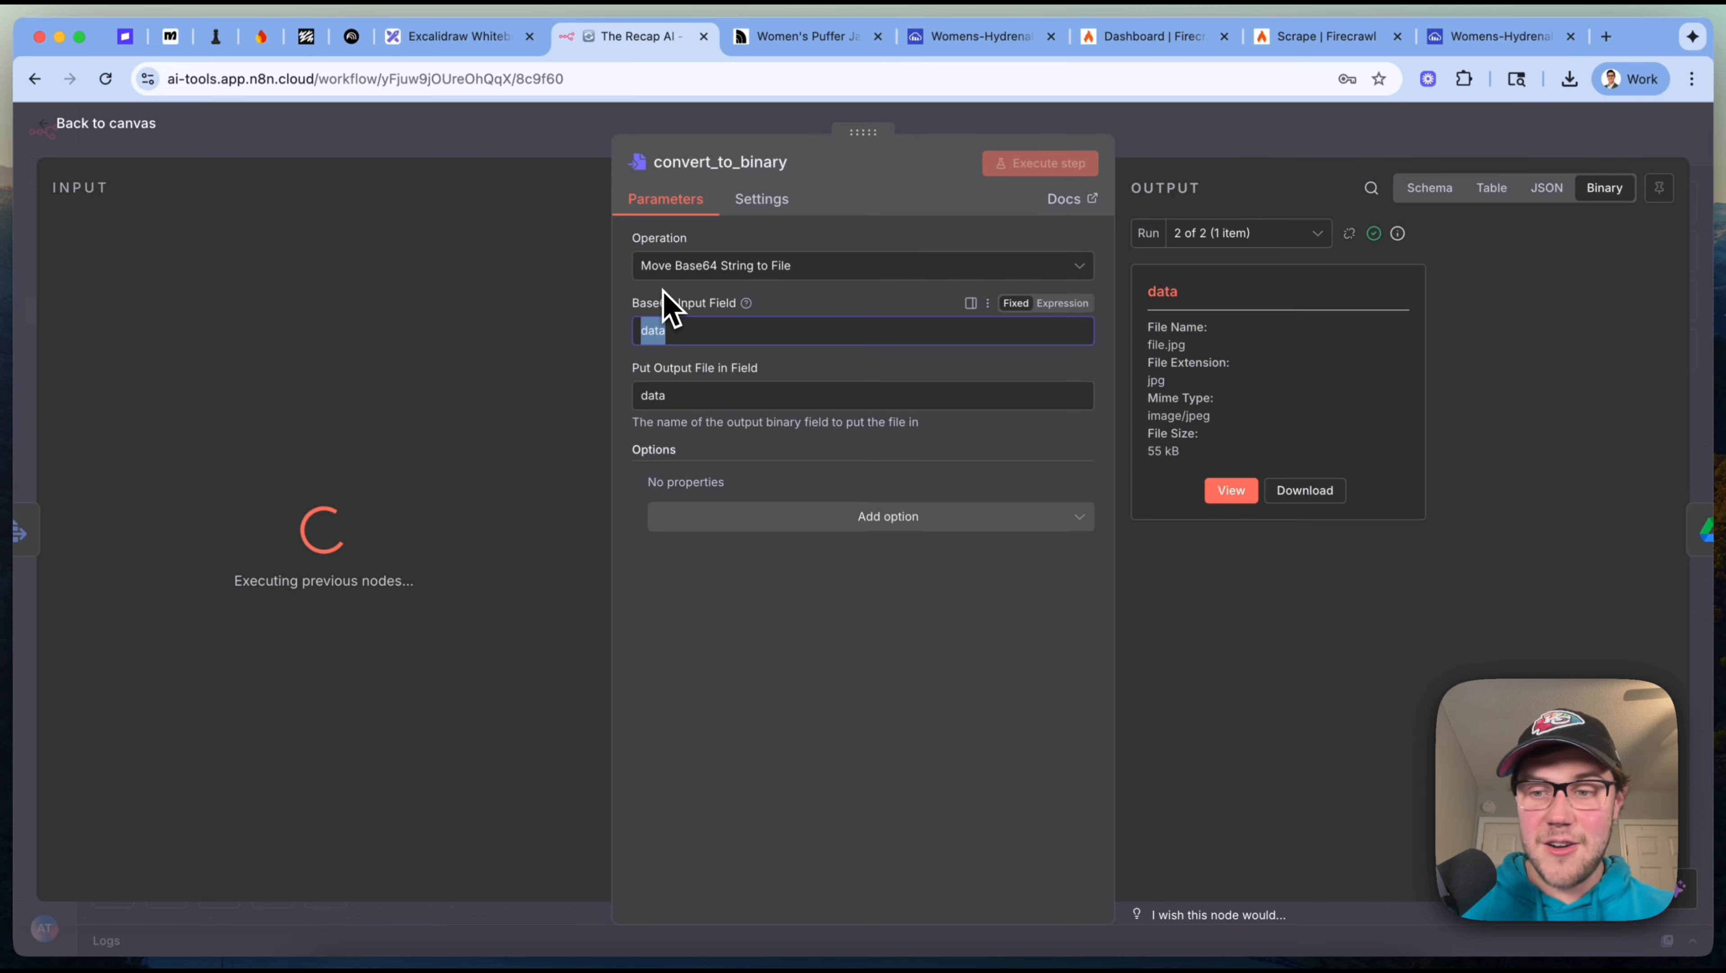
double_click(654, 394)
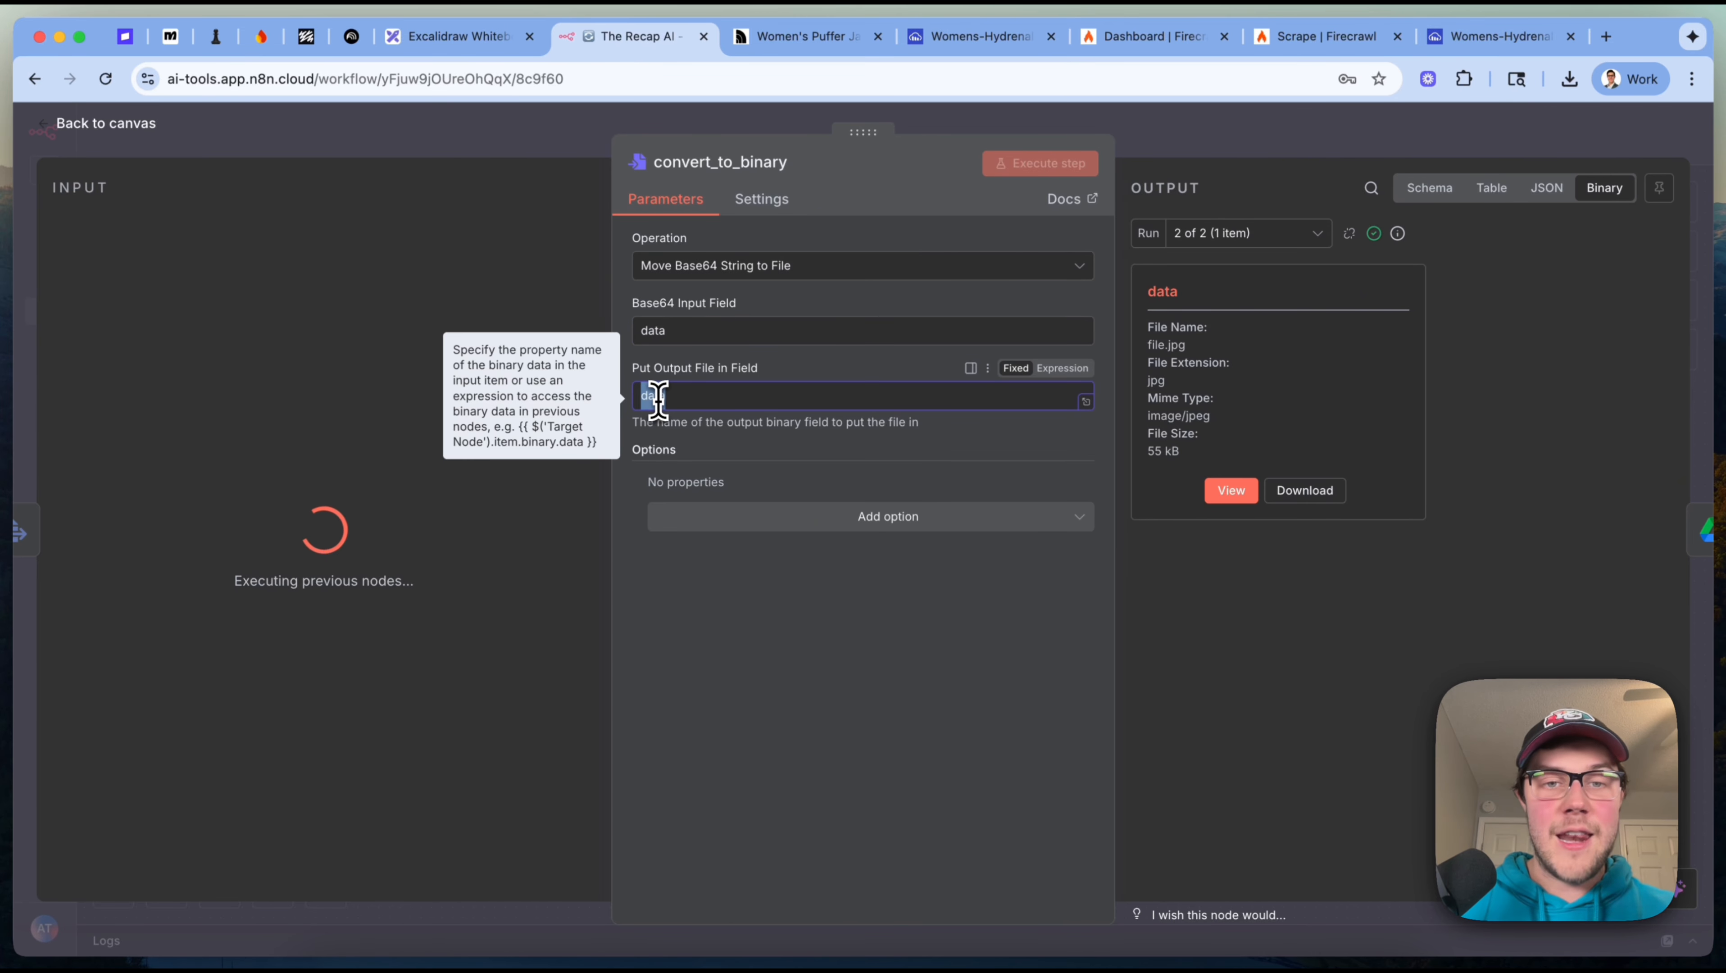
click(956, 821)
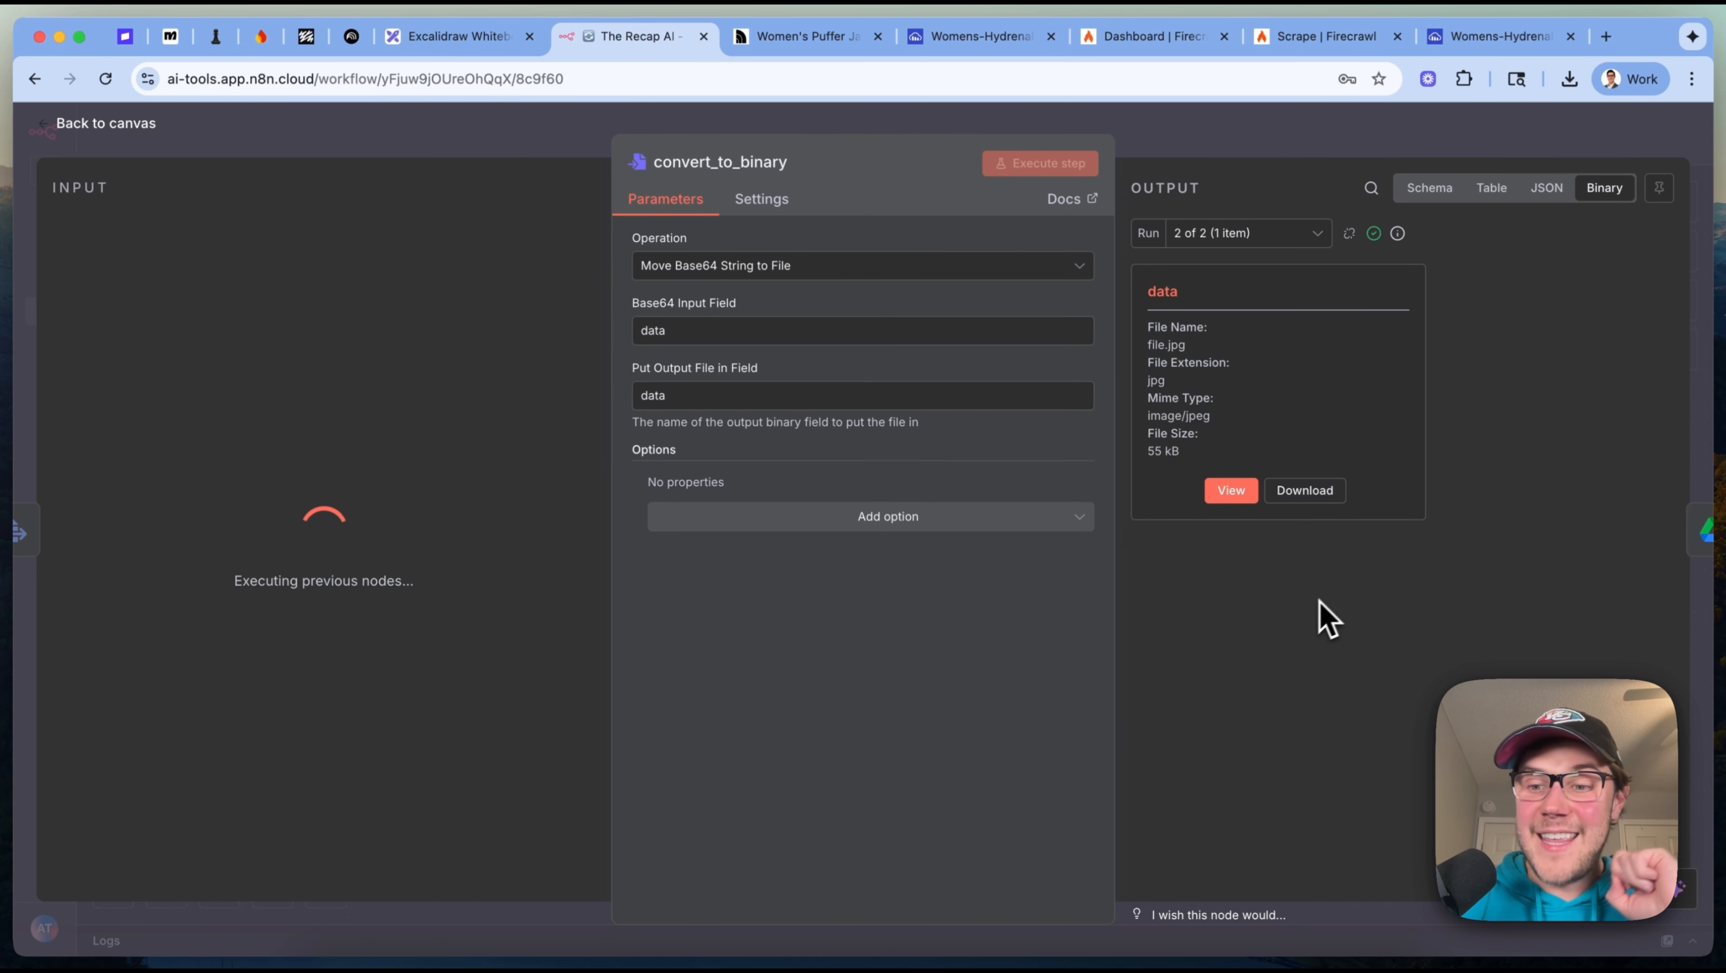
click(1231, 491)
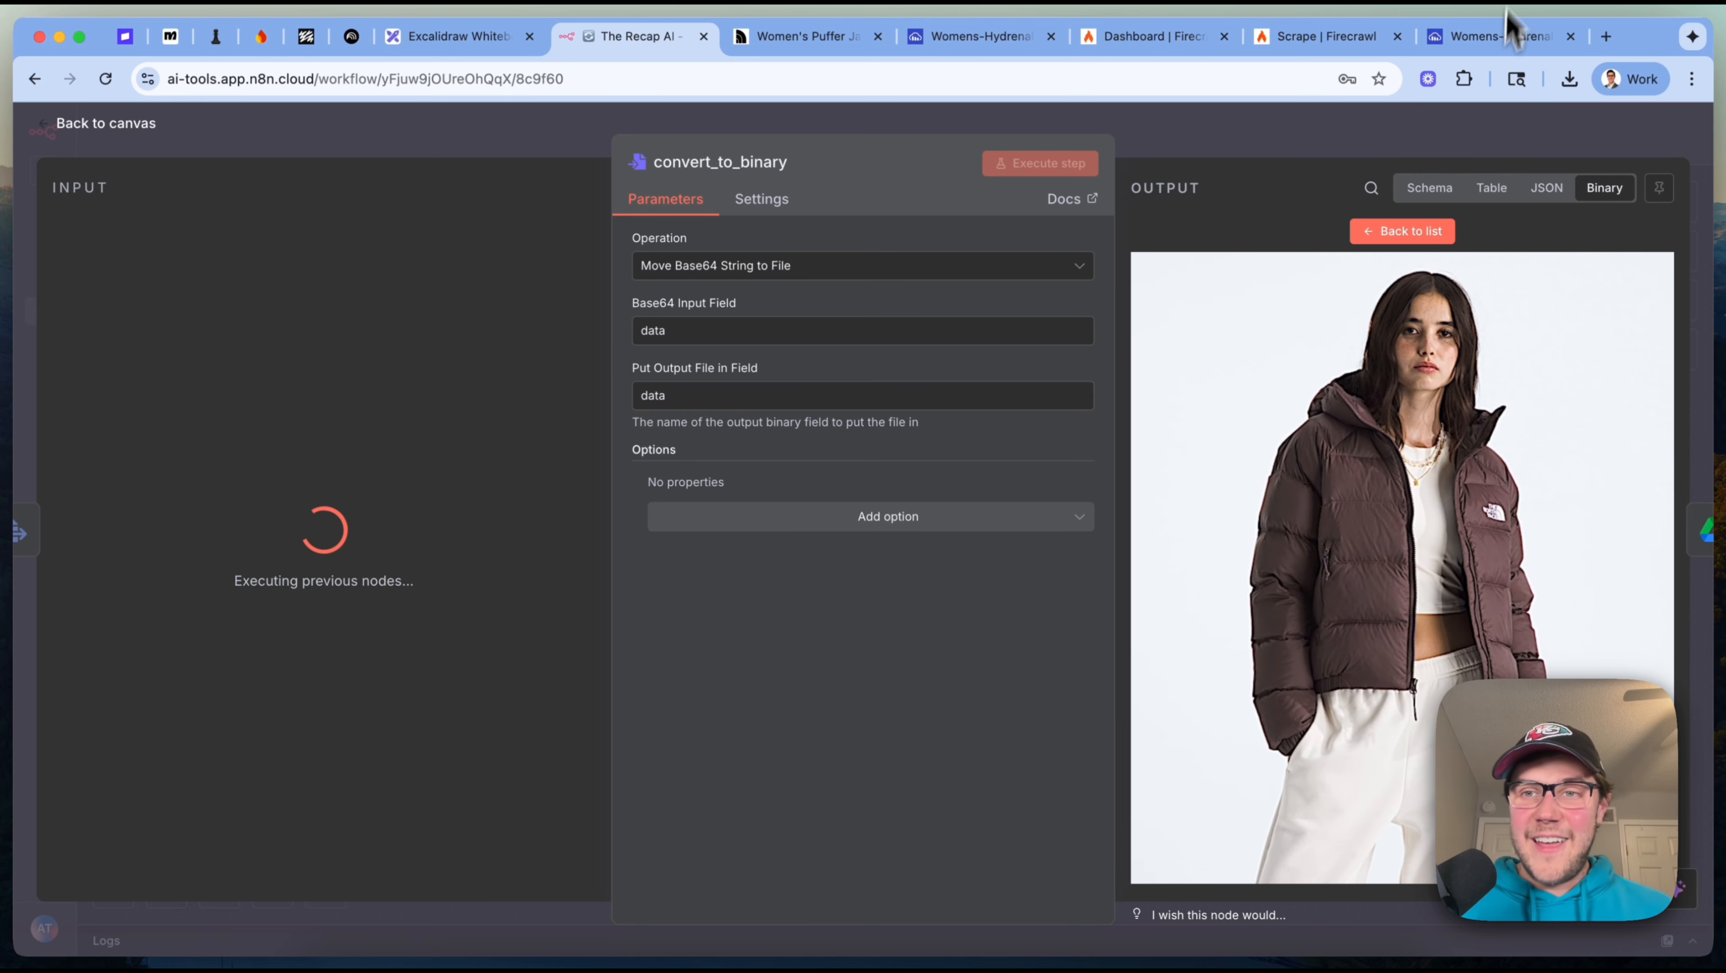
click(1492, 137)
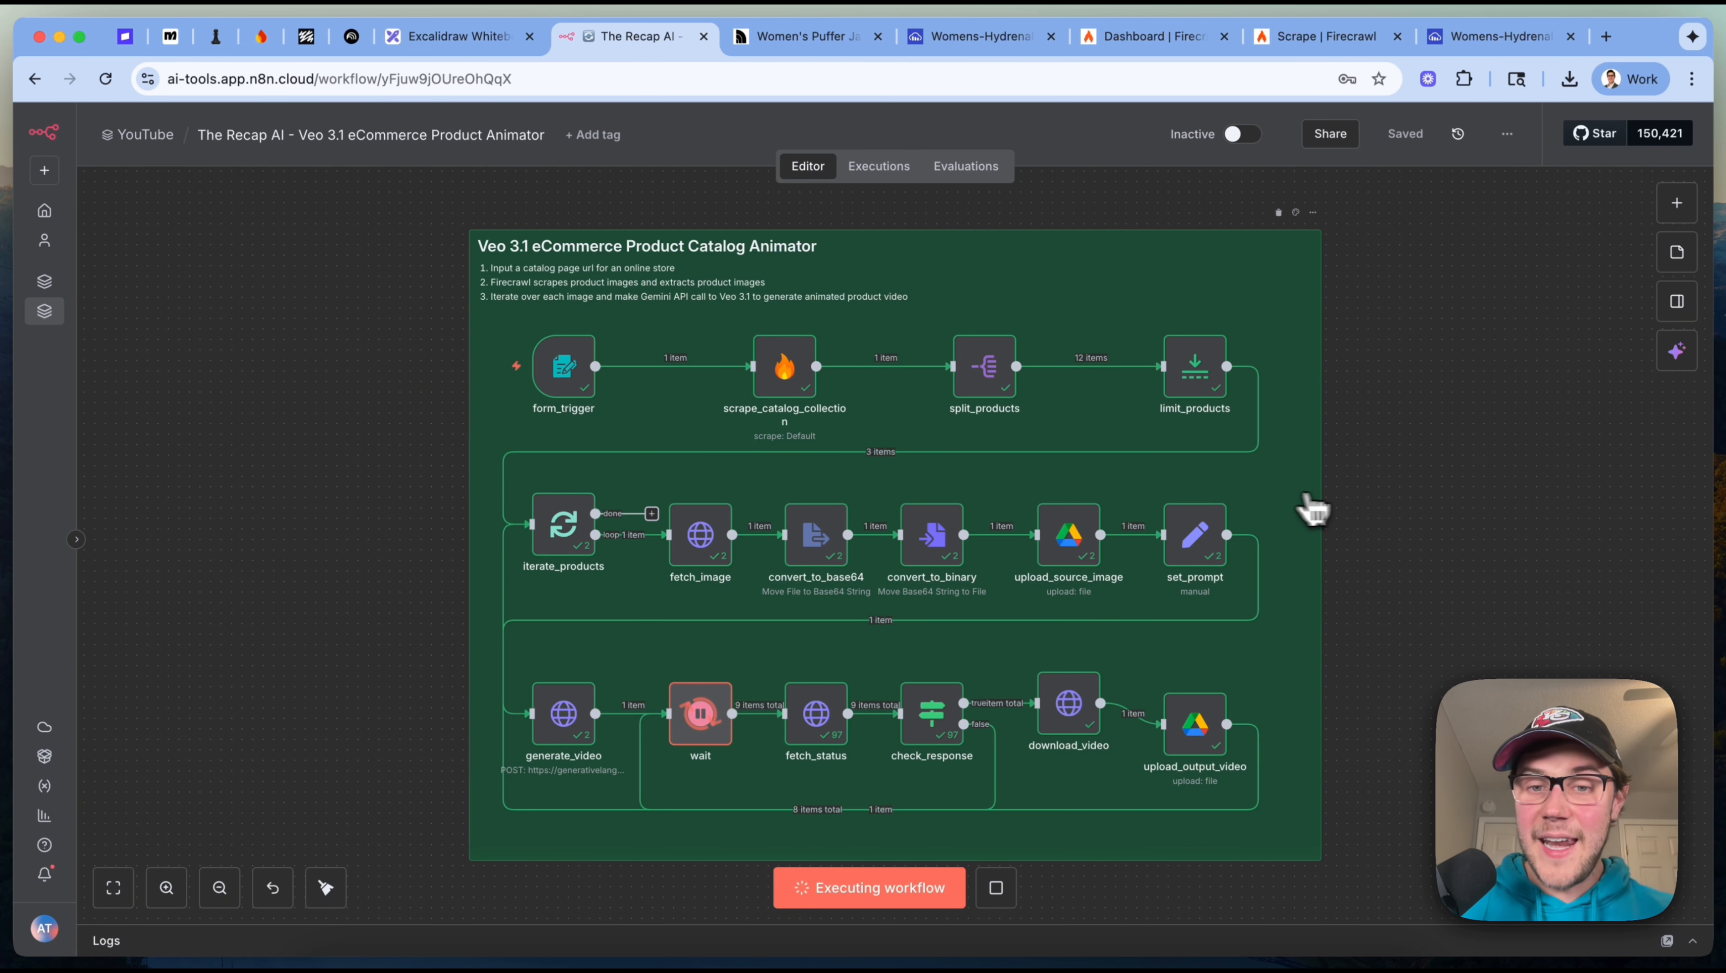
Examine upload_source_image's Google Drive credential, resource options and File Name expression without changing them.
double_click(1081, 539)
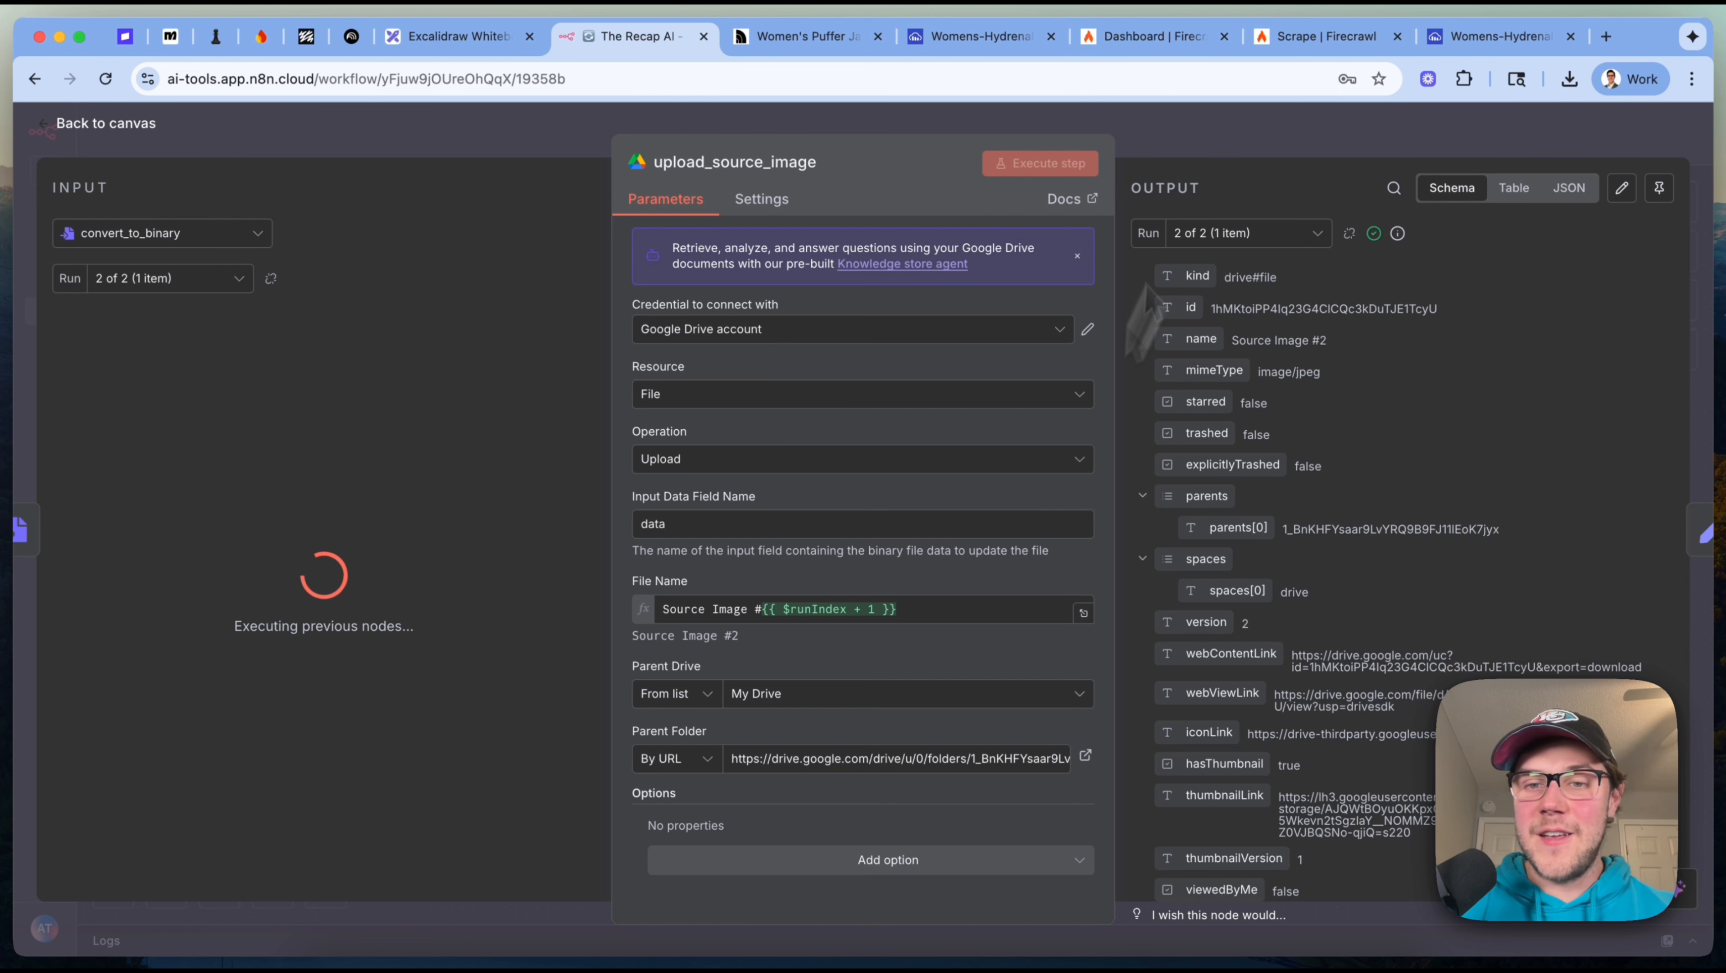
click(714, 337)
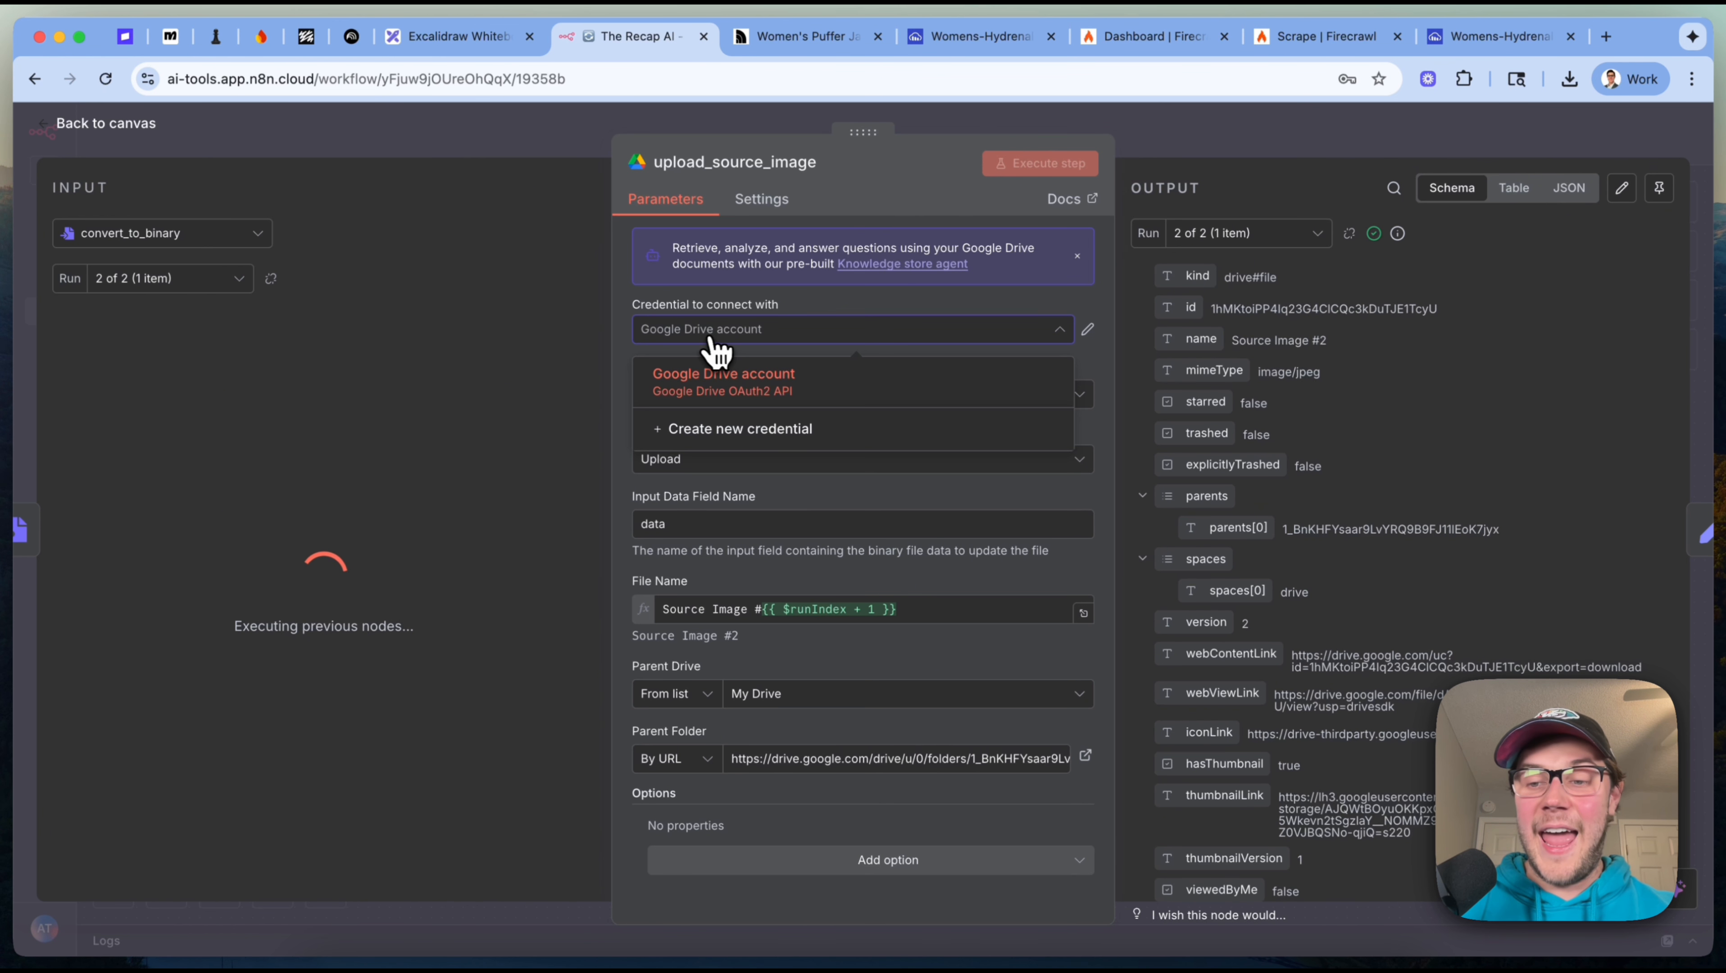
click(906, 201)
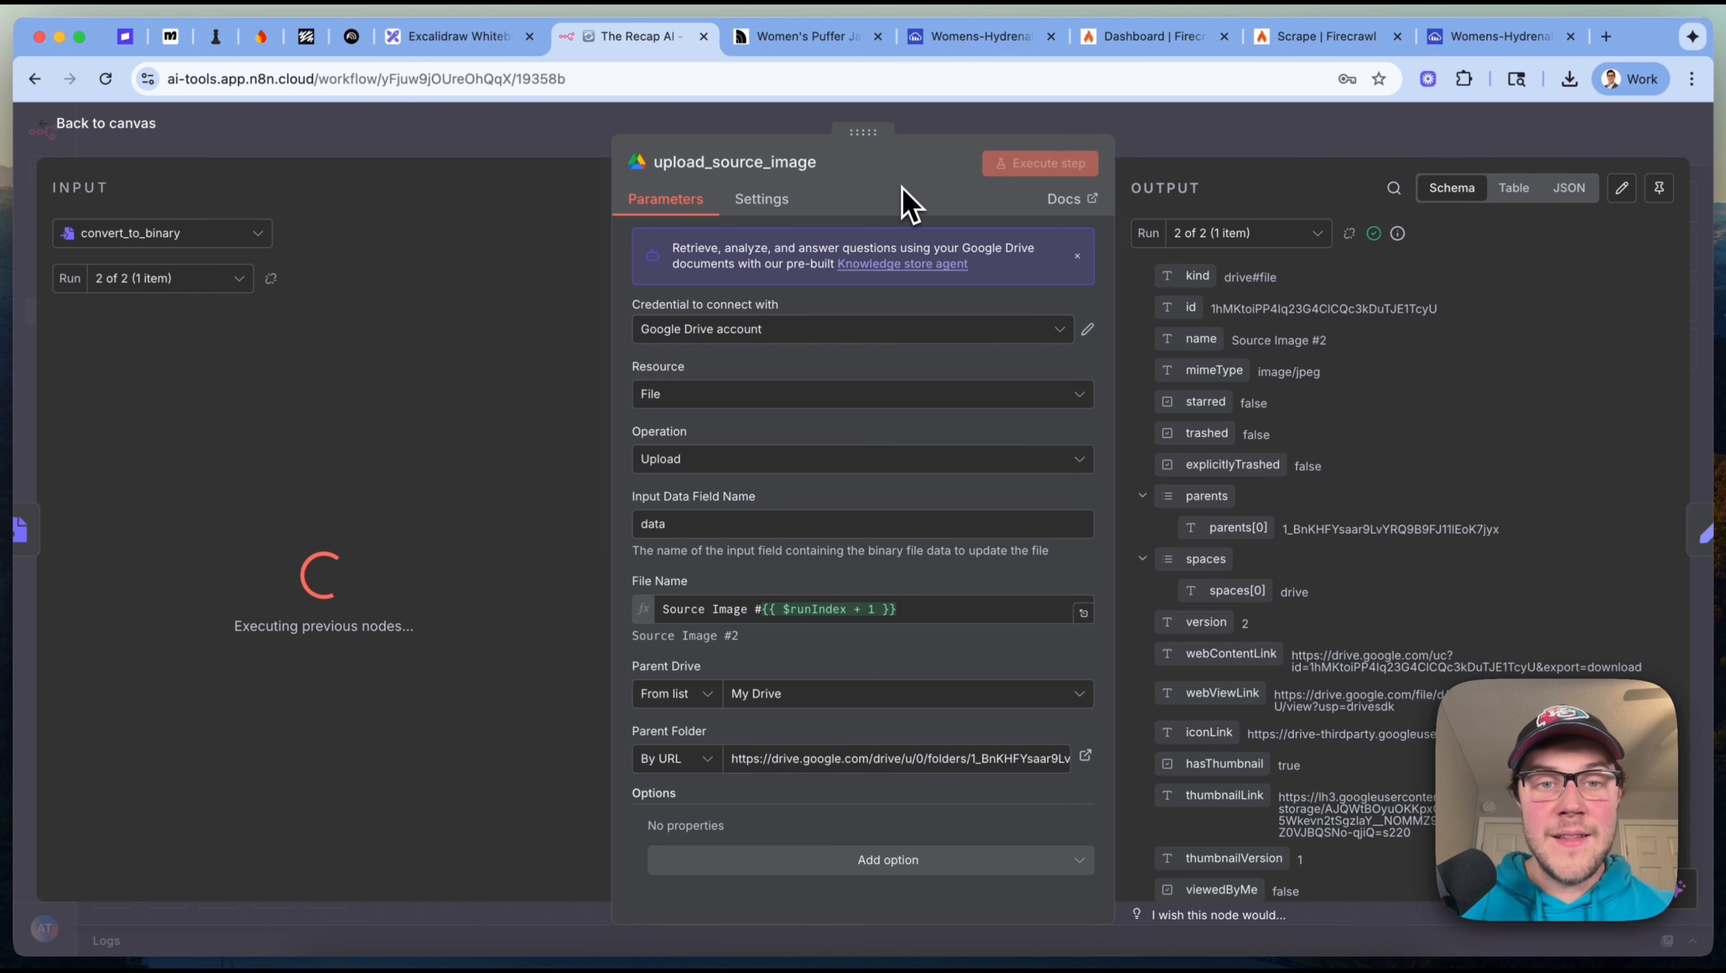
click(674, 396)
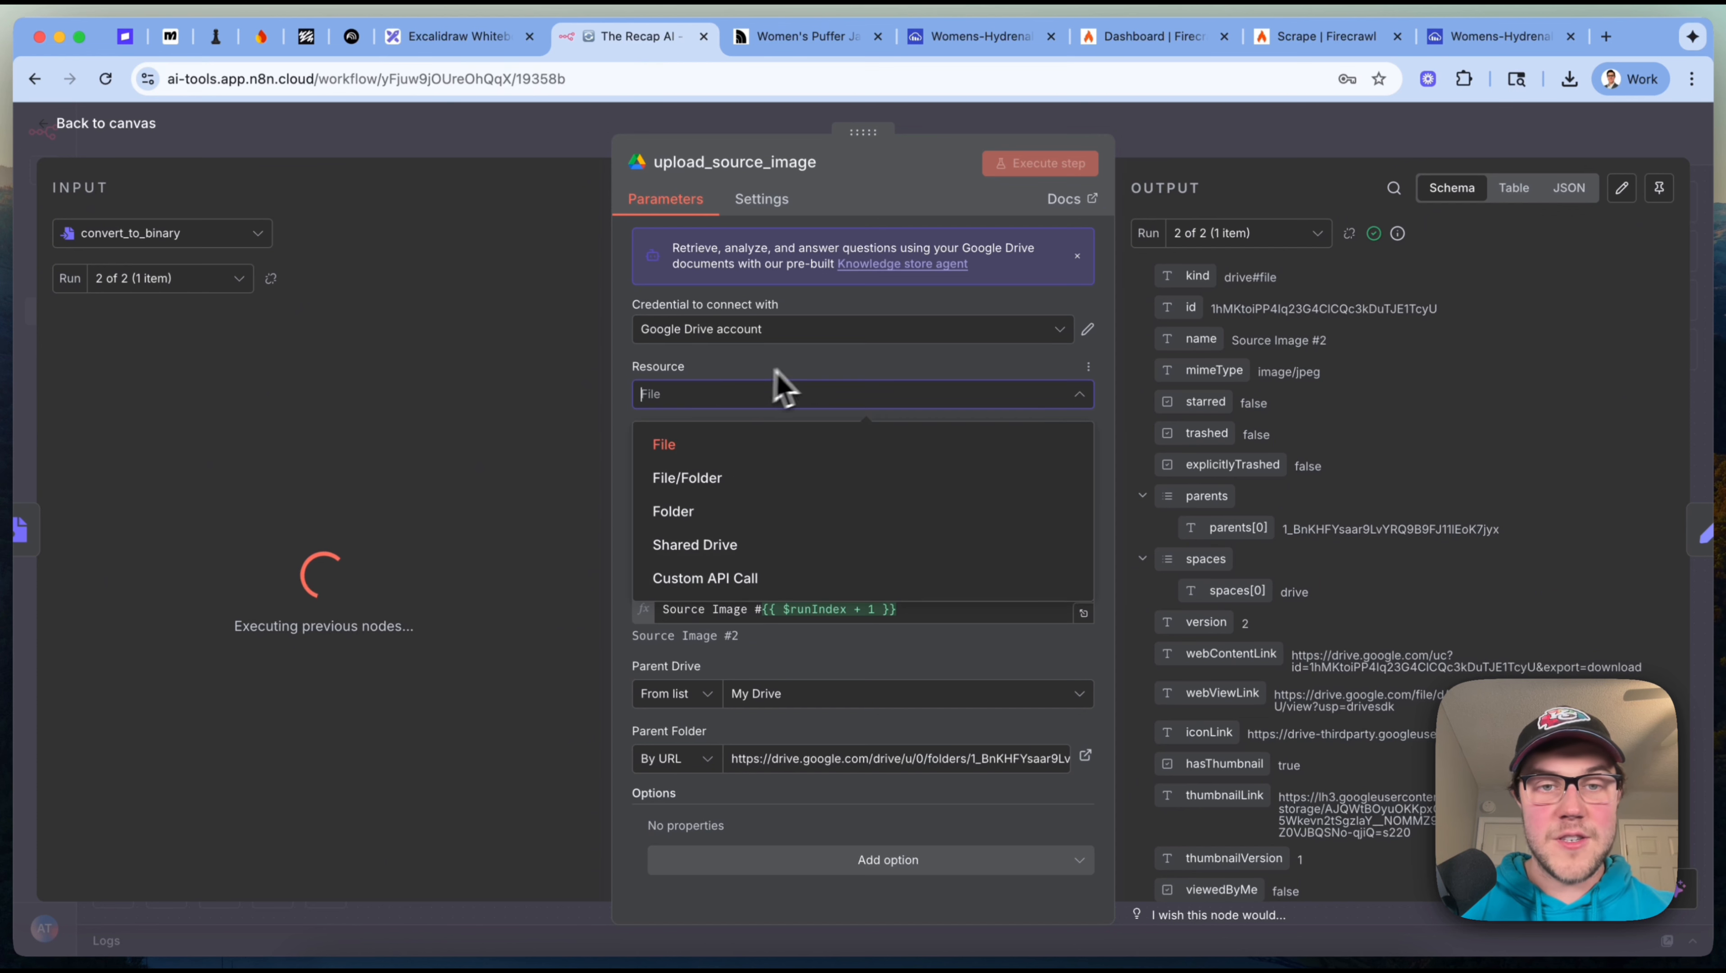
click(790, 390)
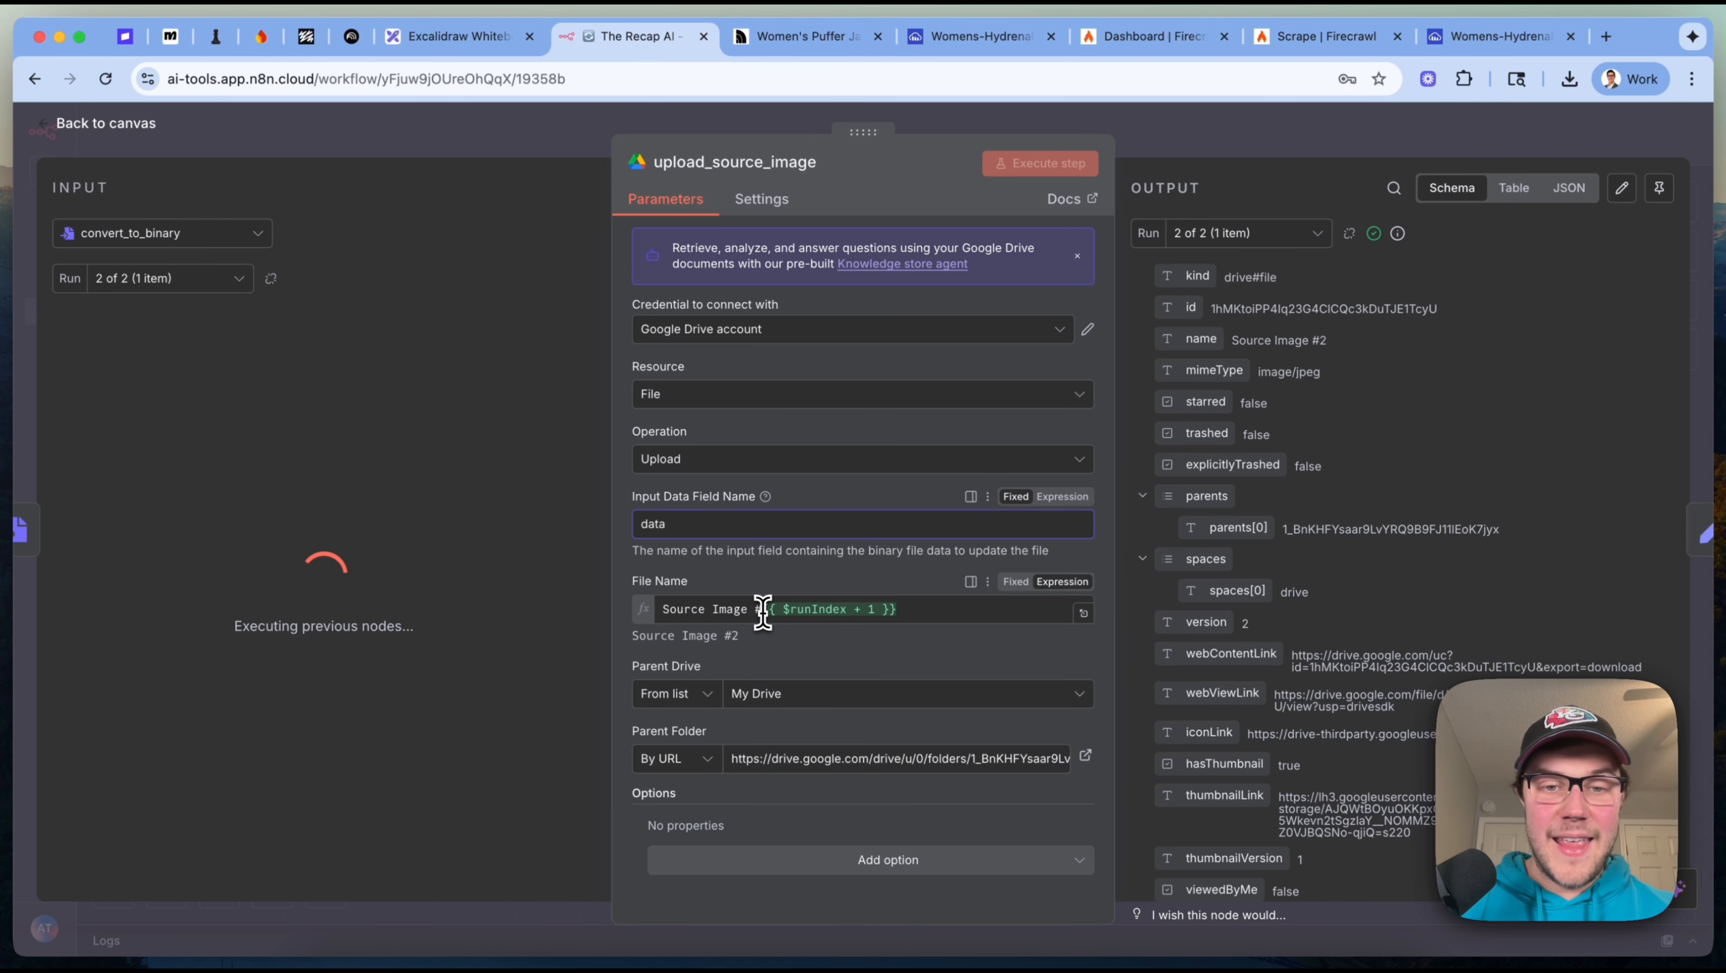
drag(762, 612, 916, 609)
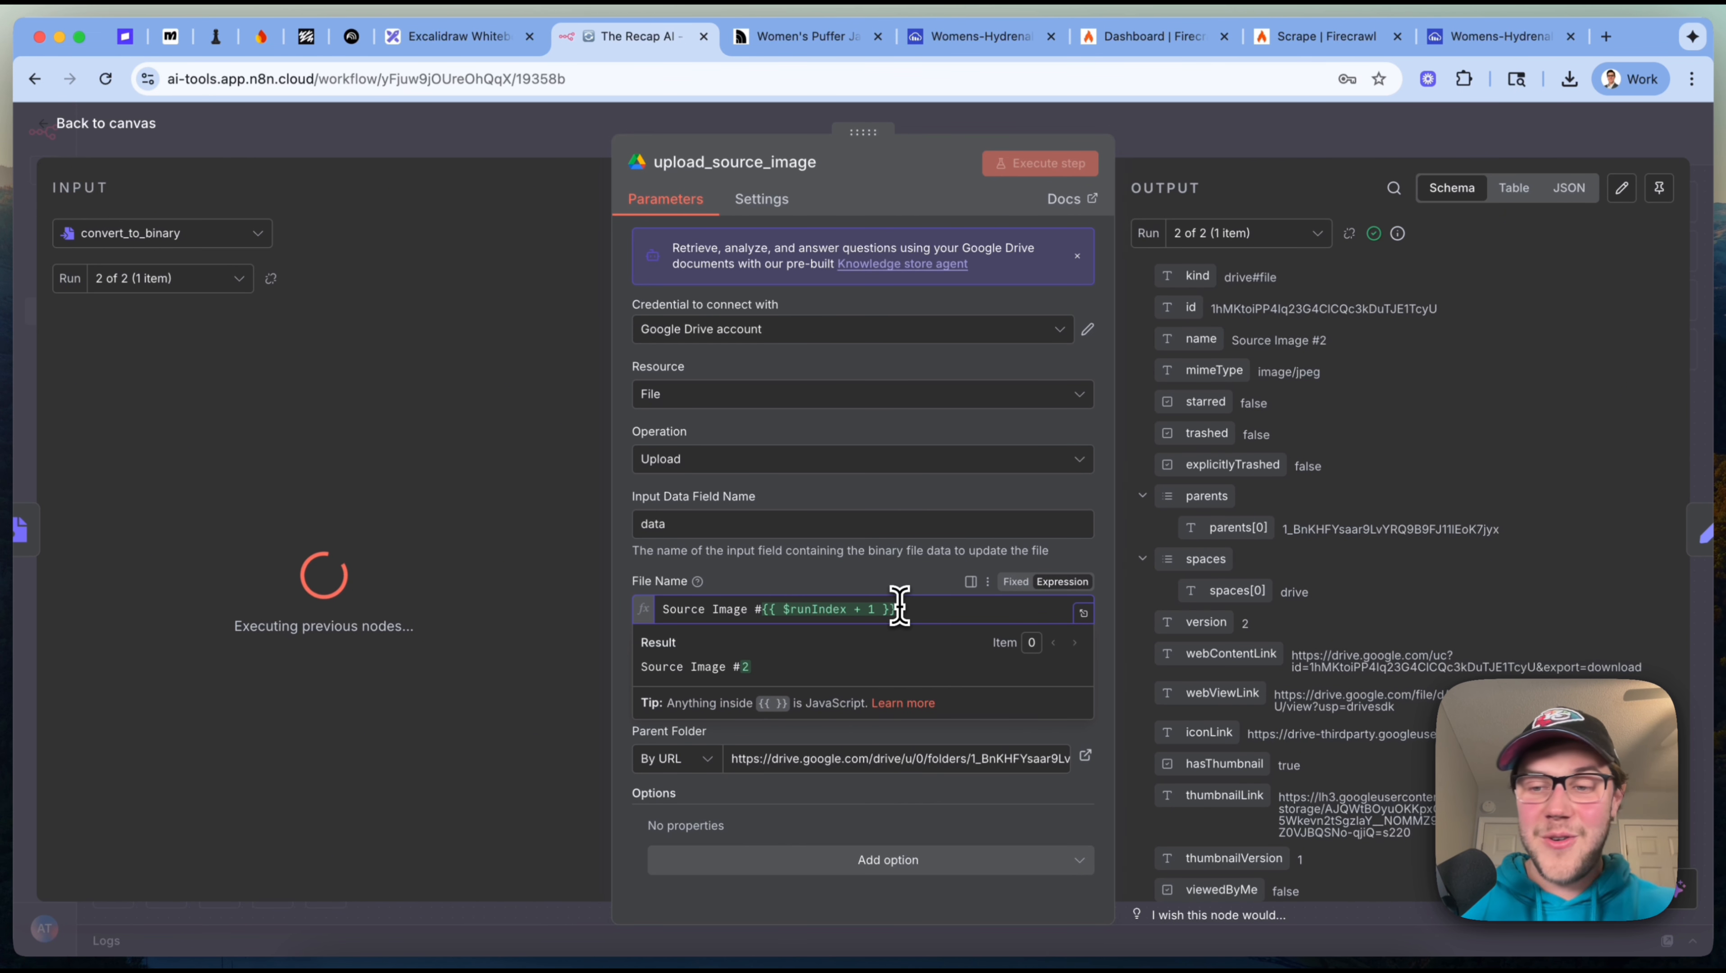
click(911, 590)
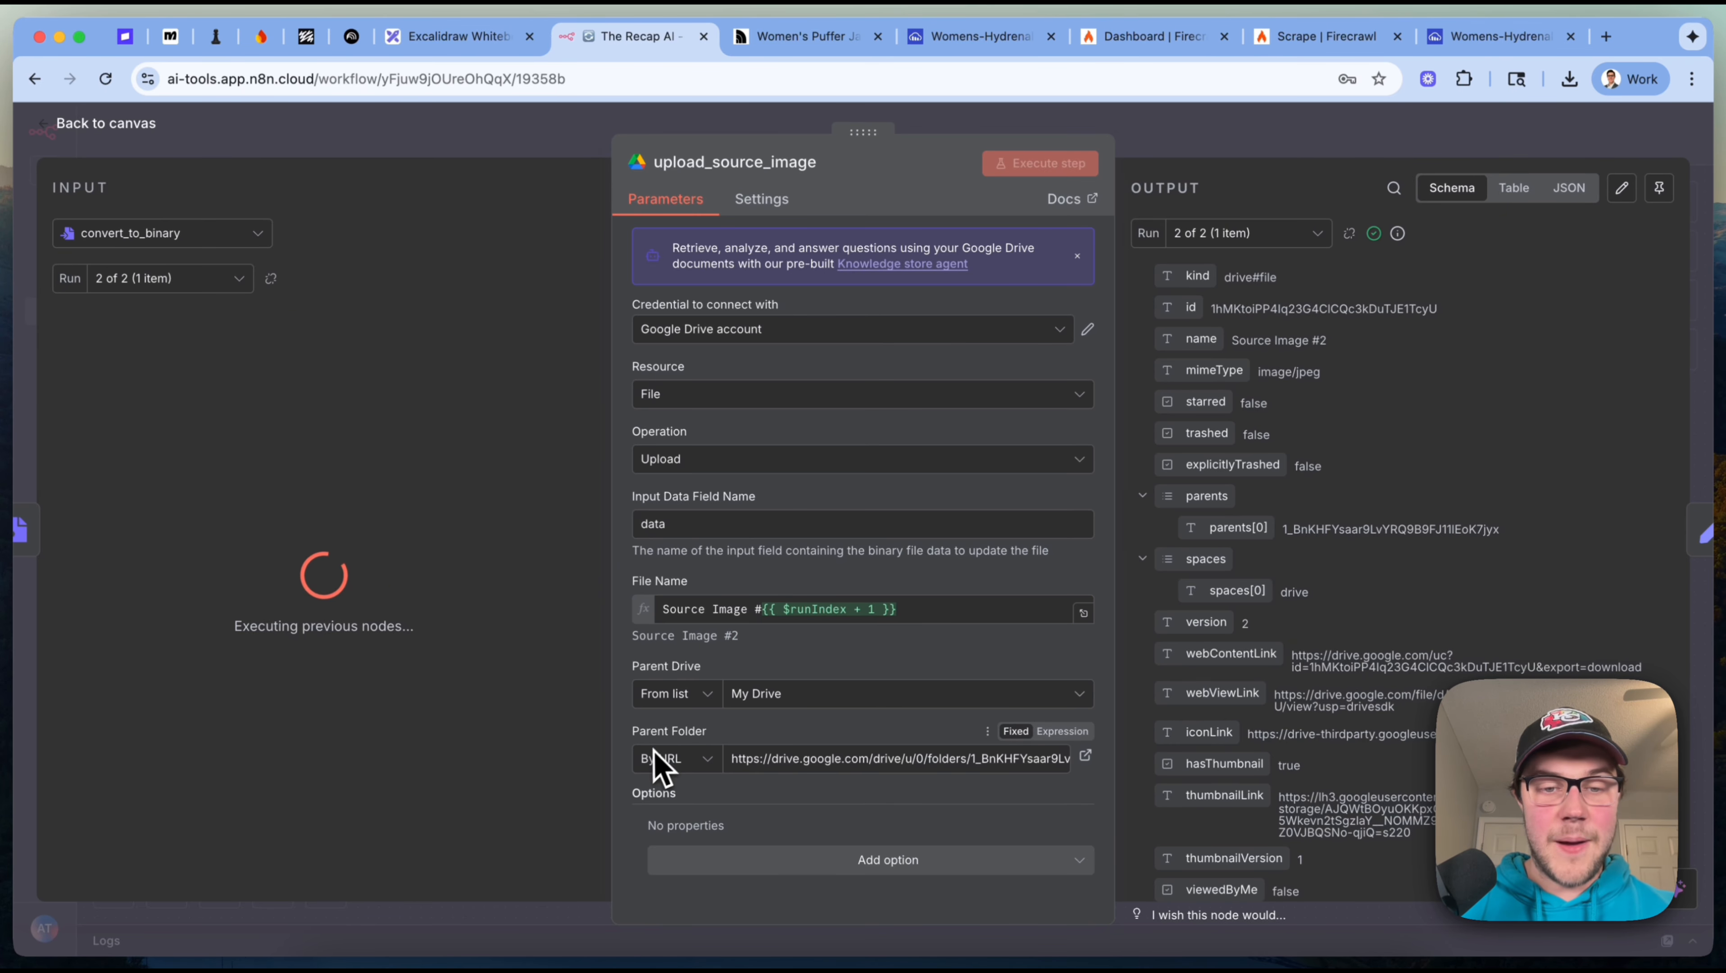
Check that upload_source_image's Parent Folder is specified By URL, and open the linked Google Drive folder.
click(685, 762)
click(678, 848)
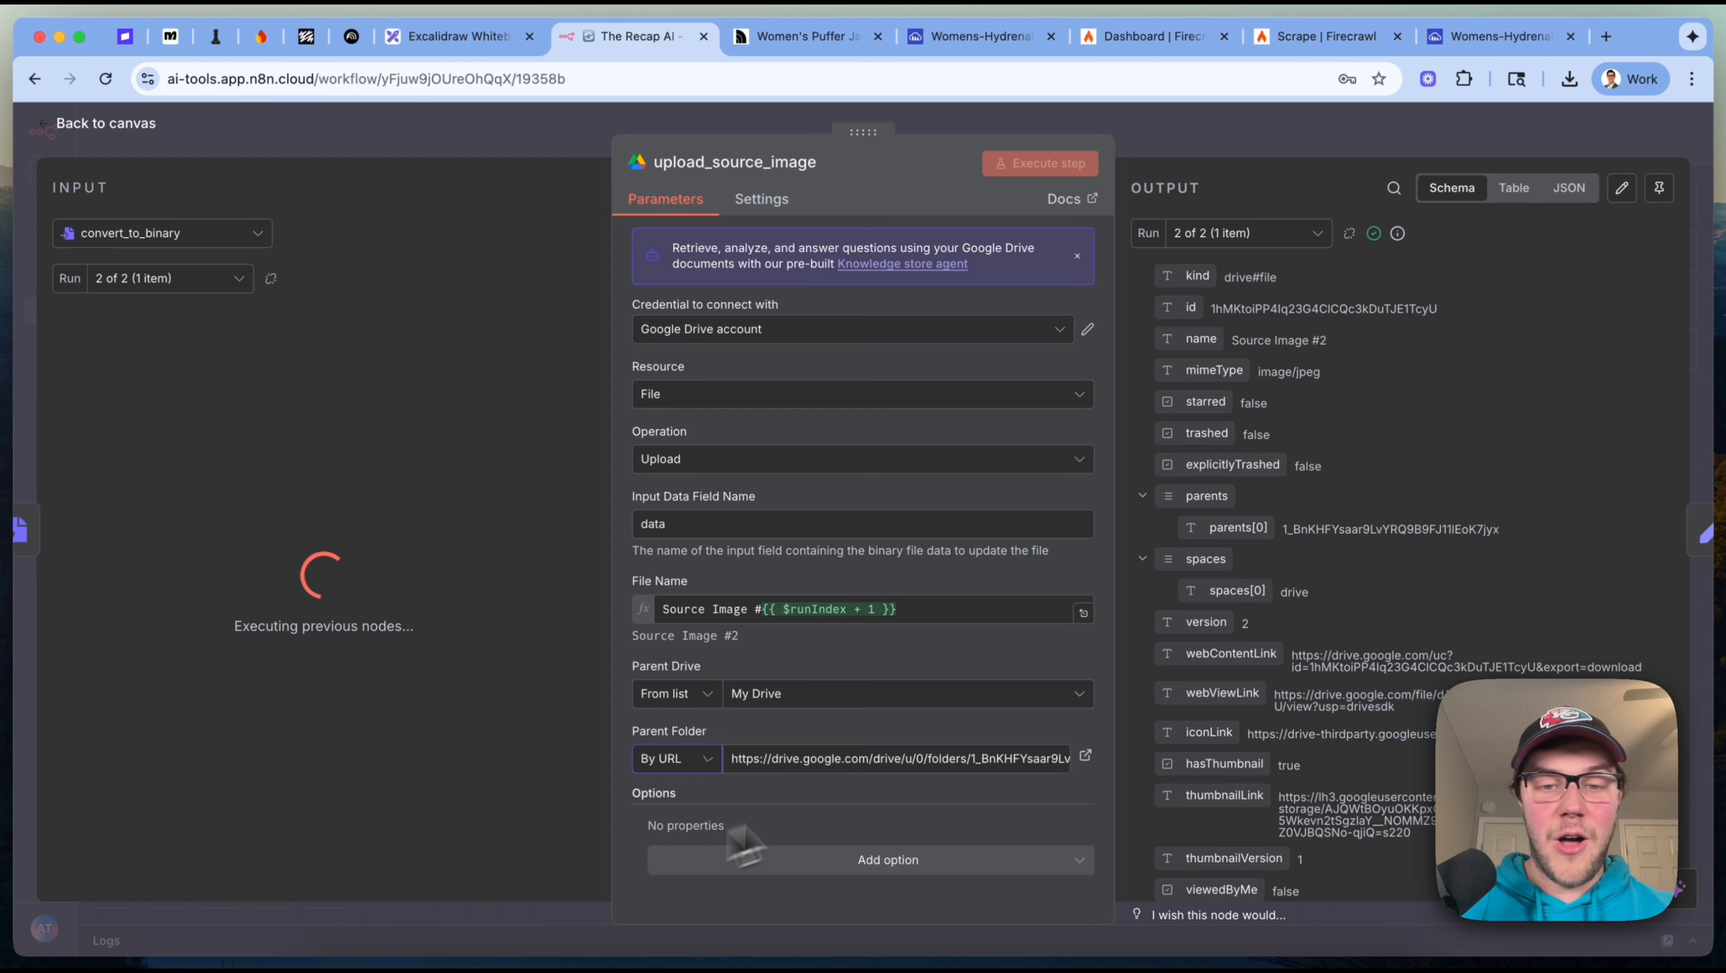
triple_click(912, 759)
click(1084, 757)
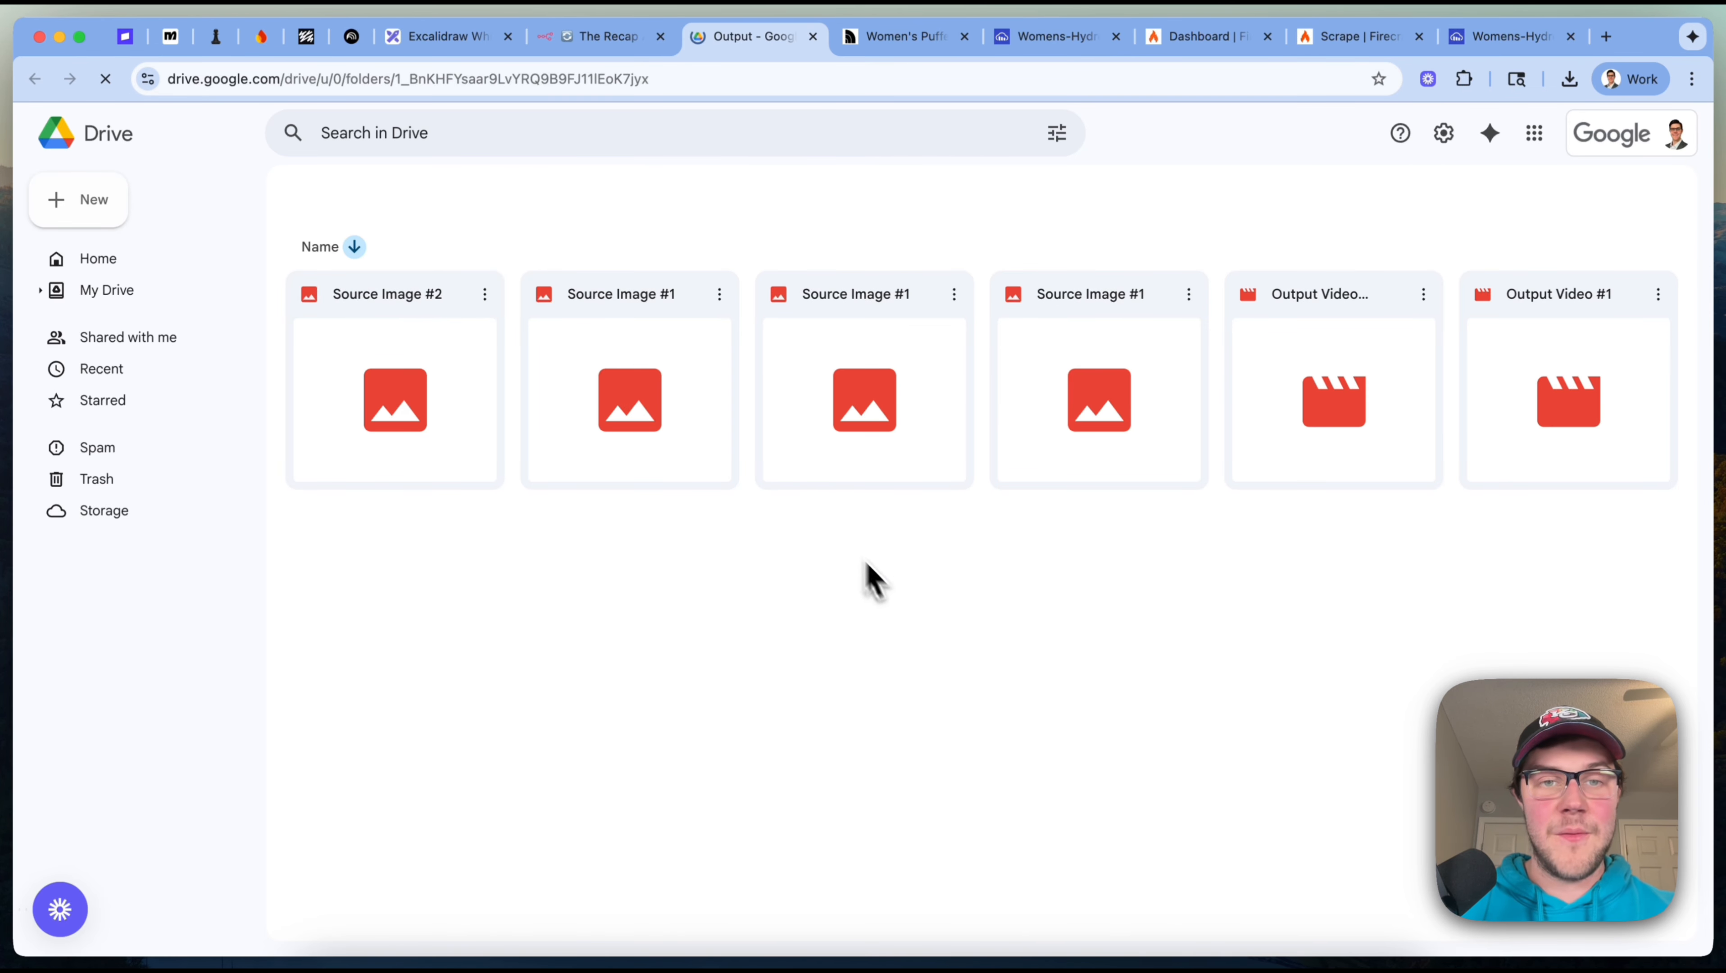
Look over the source images and output videos in the Drive Output folder, and switch back to the n8n workflow.
drag(894, 602, 1322, 493)
click(1356, 593)
scroll(443, 598, down, 1)
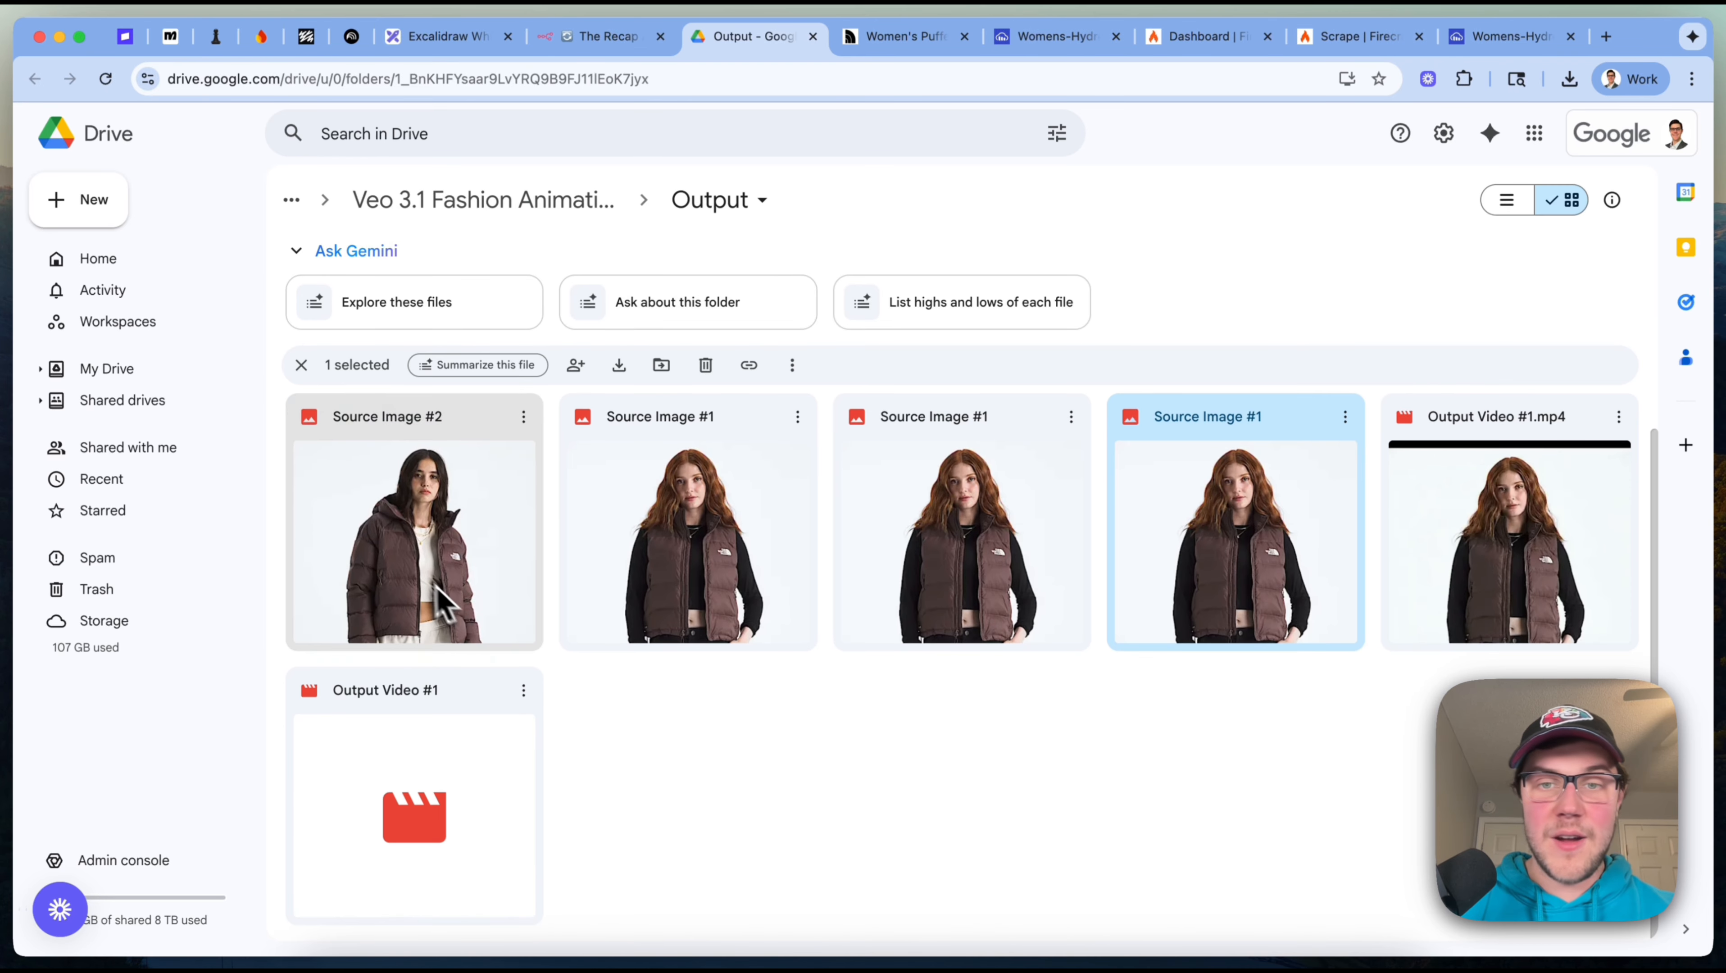
click(901, 755)
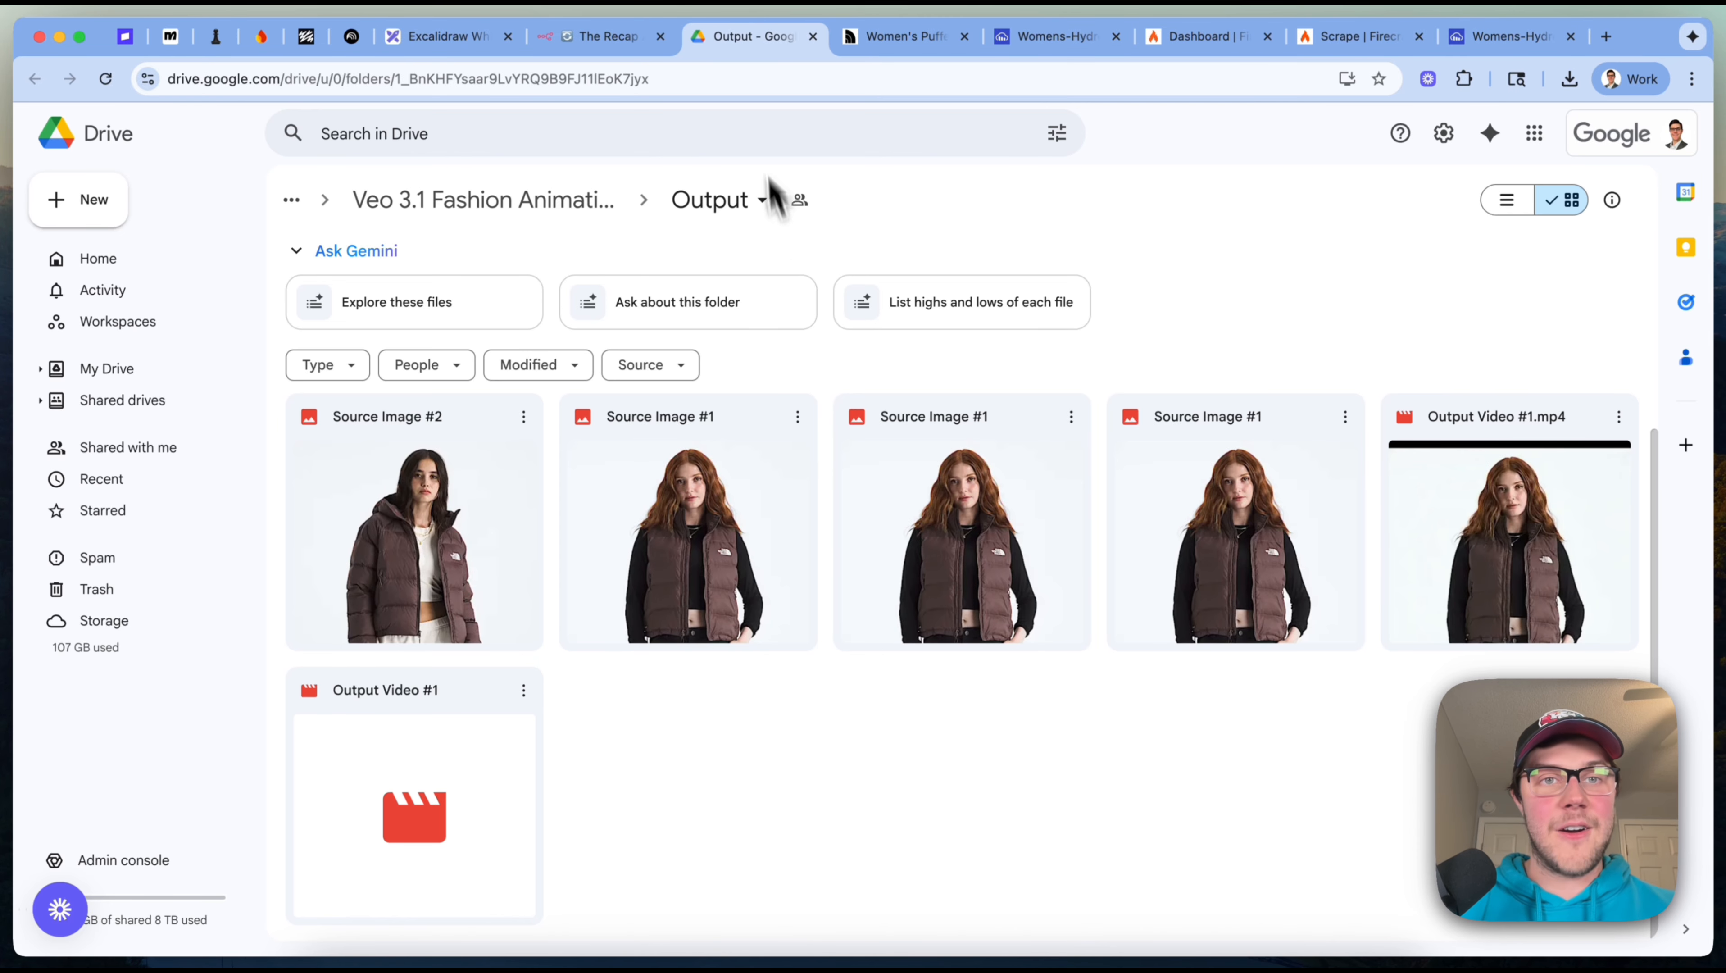
click(608, 36)
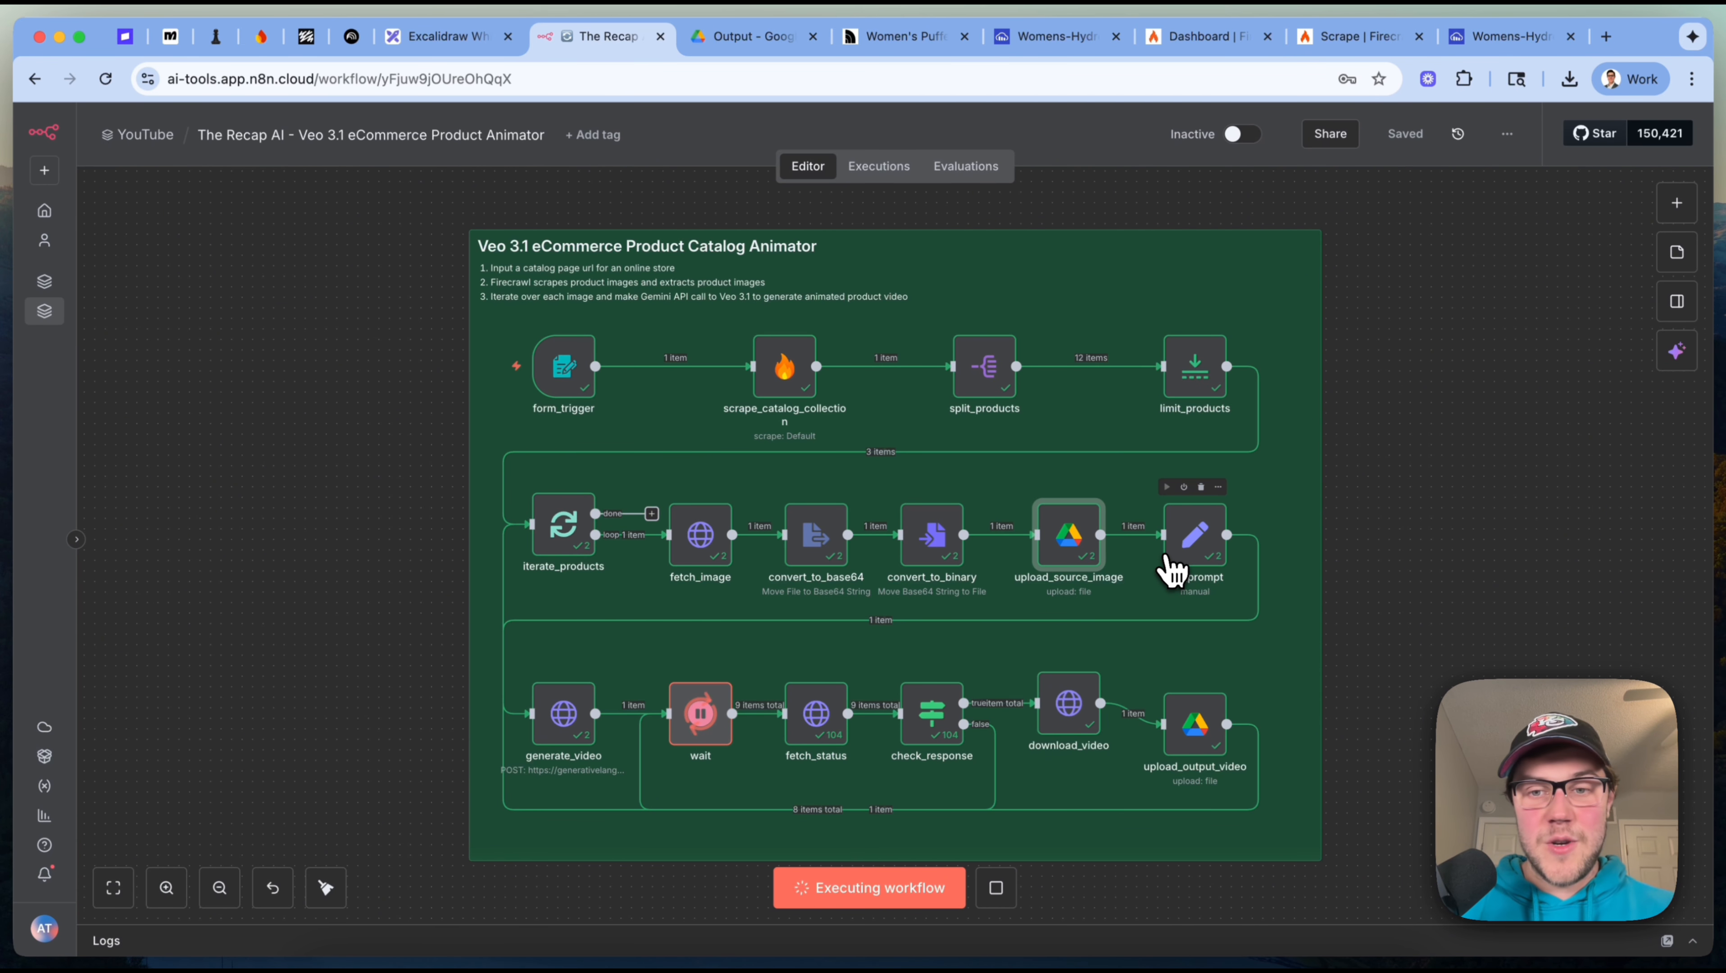
Open set_prompt's prompt value in the full-size editor and read the video generation instructions without editing them.
double_click(1191, 548)
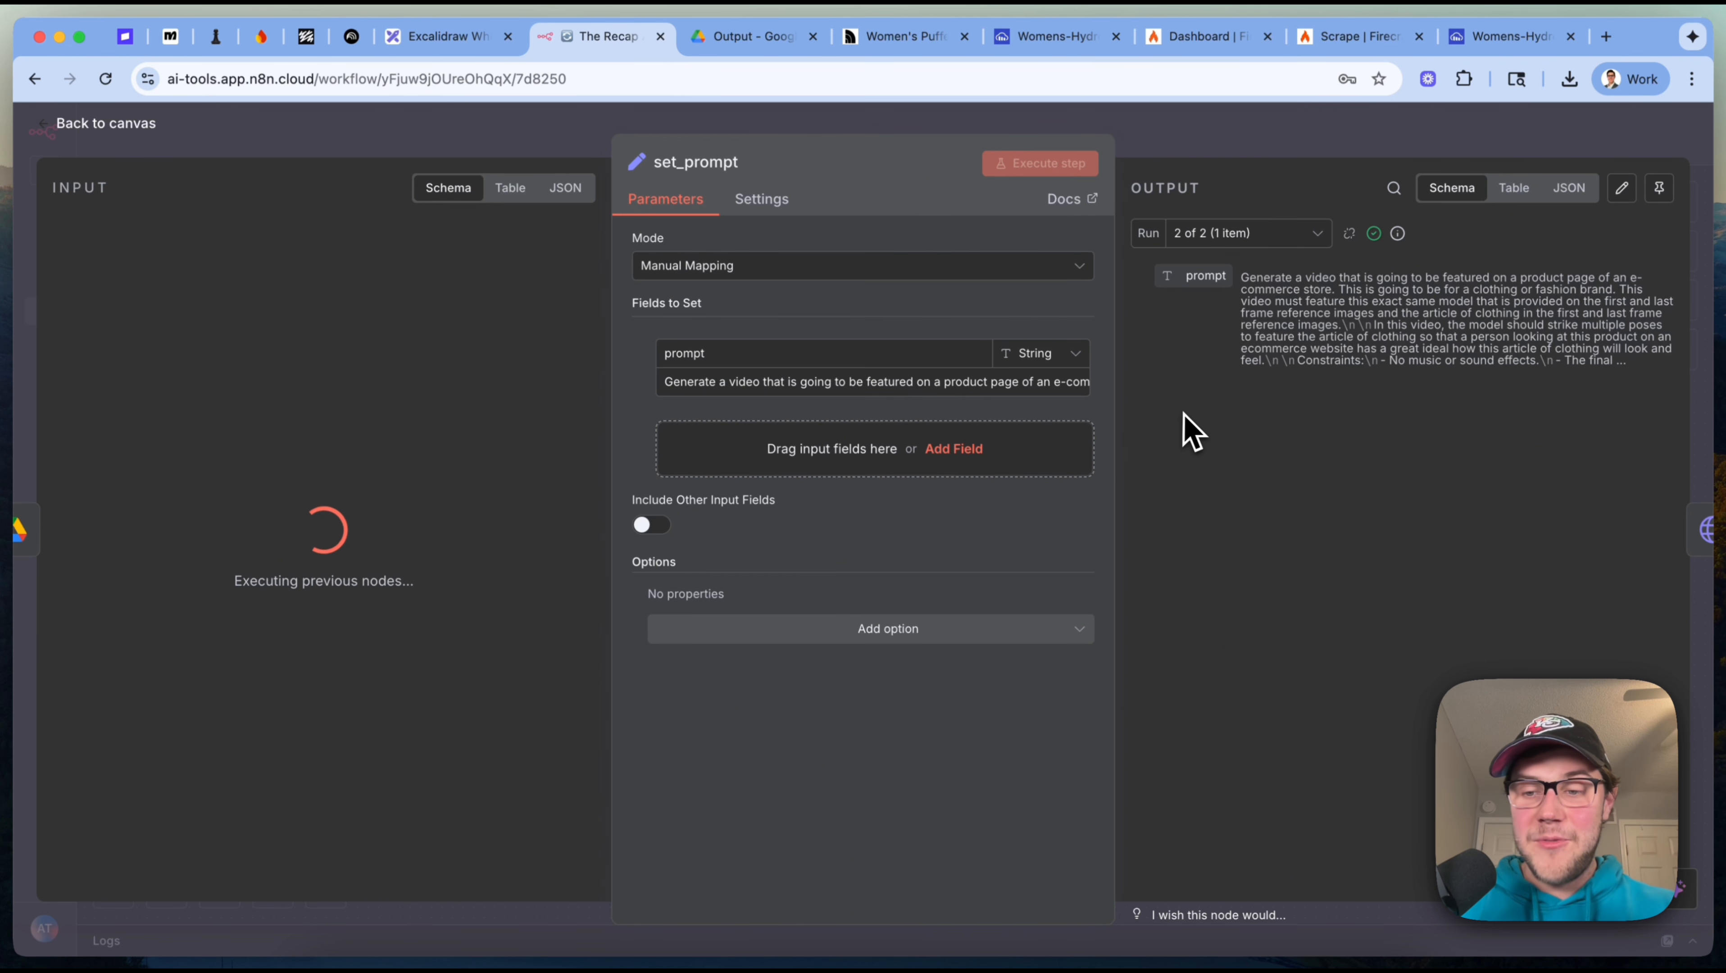
click(1082, 402)
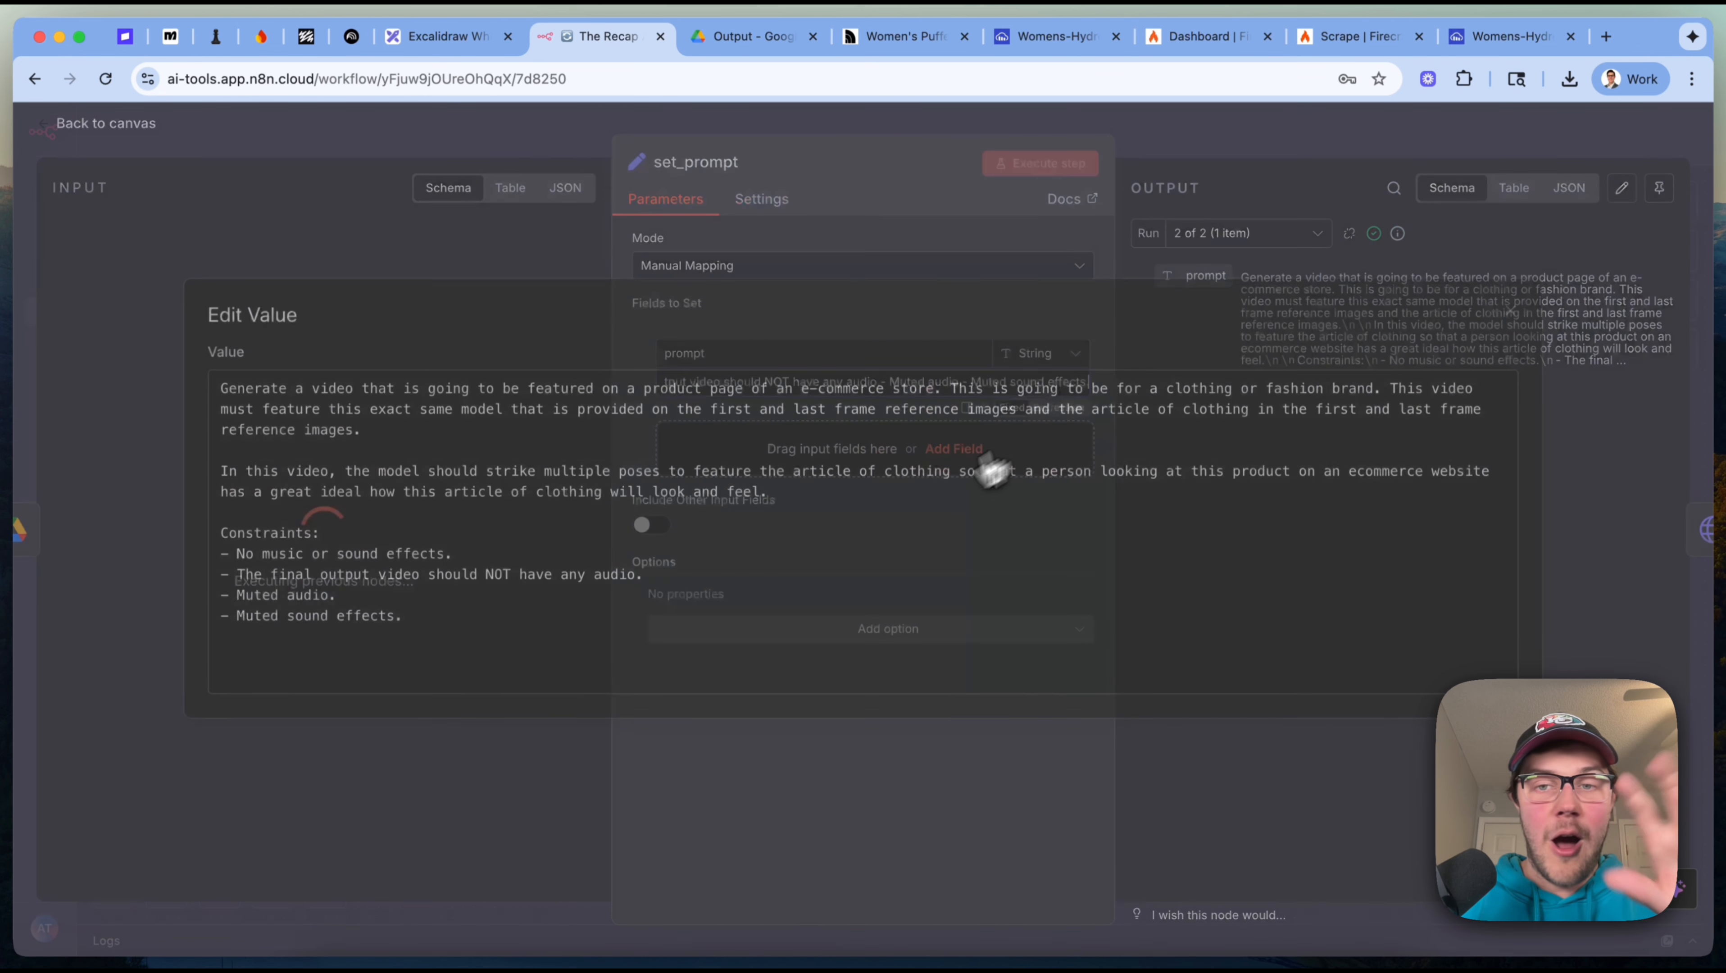
click(902, 504)
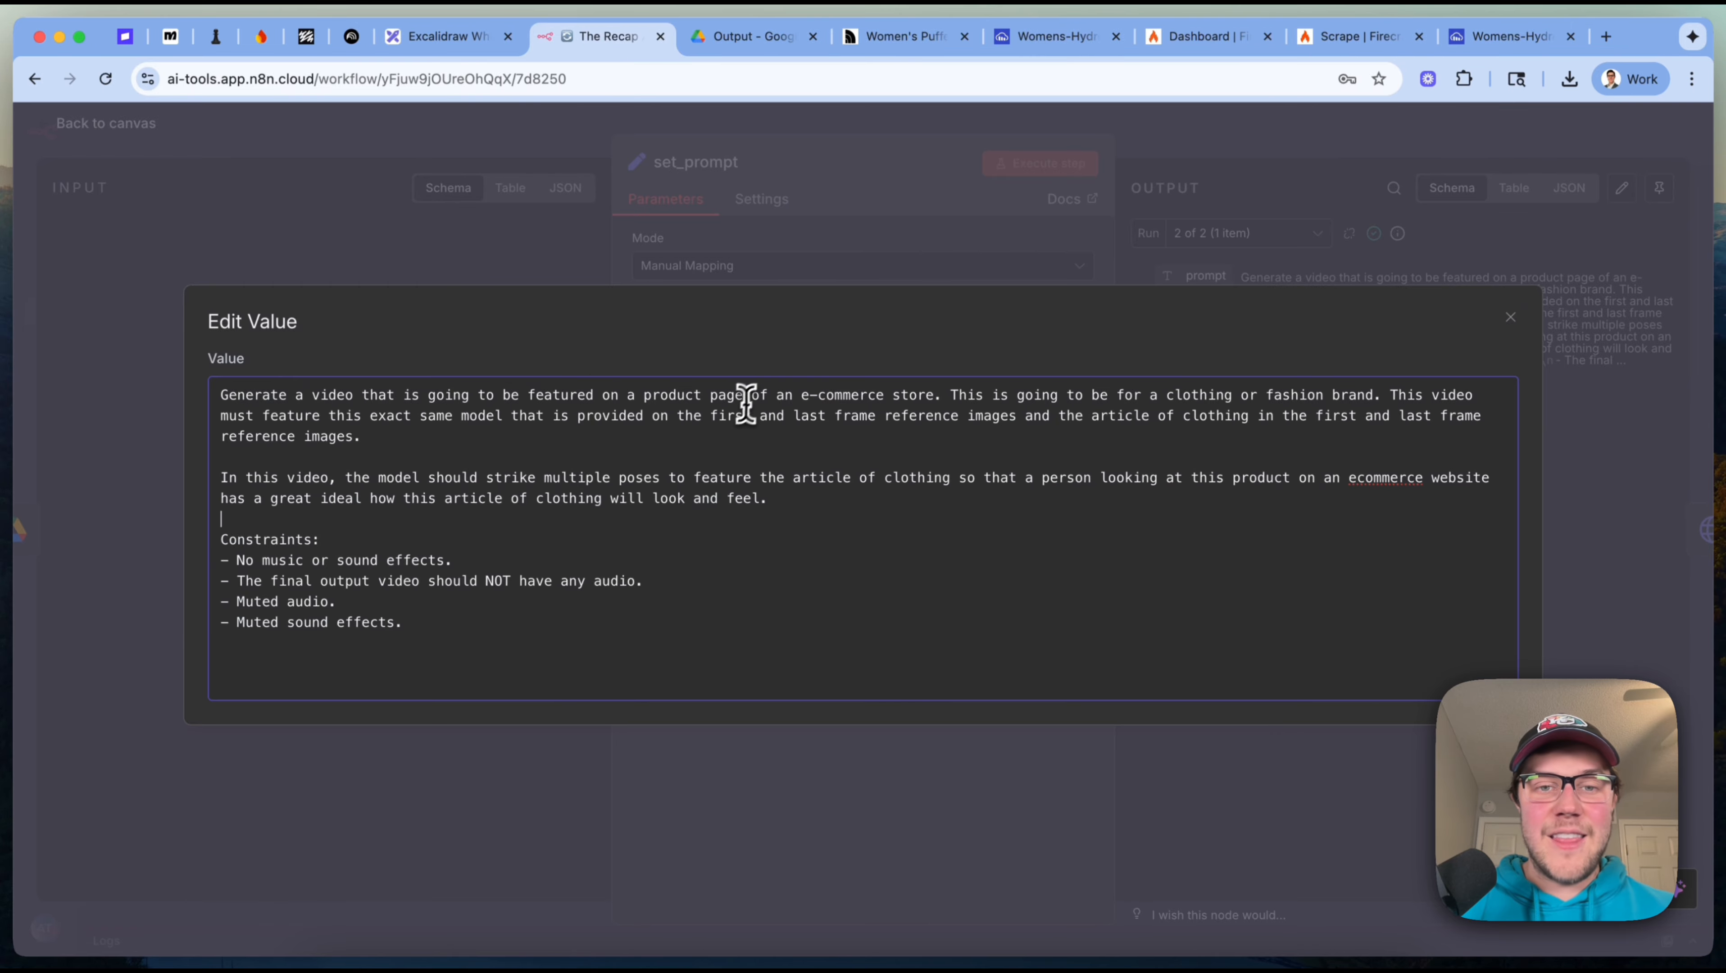
double_click(808, 414)
click(1007, 411)
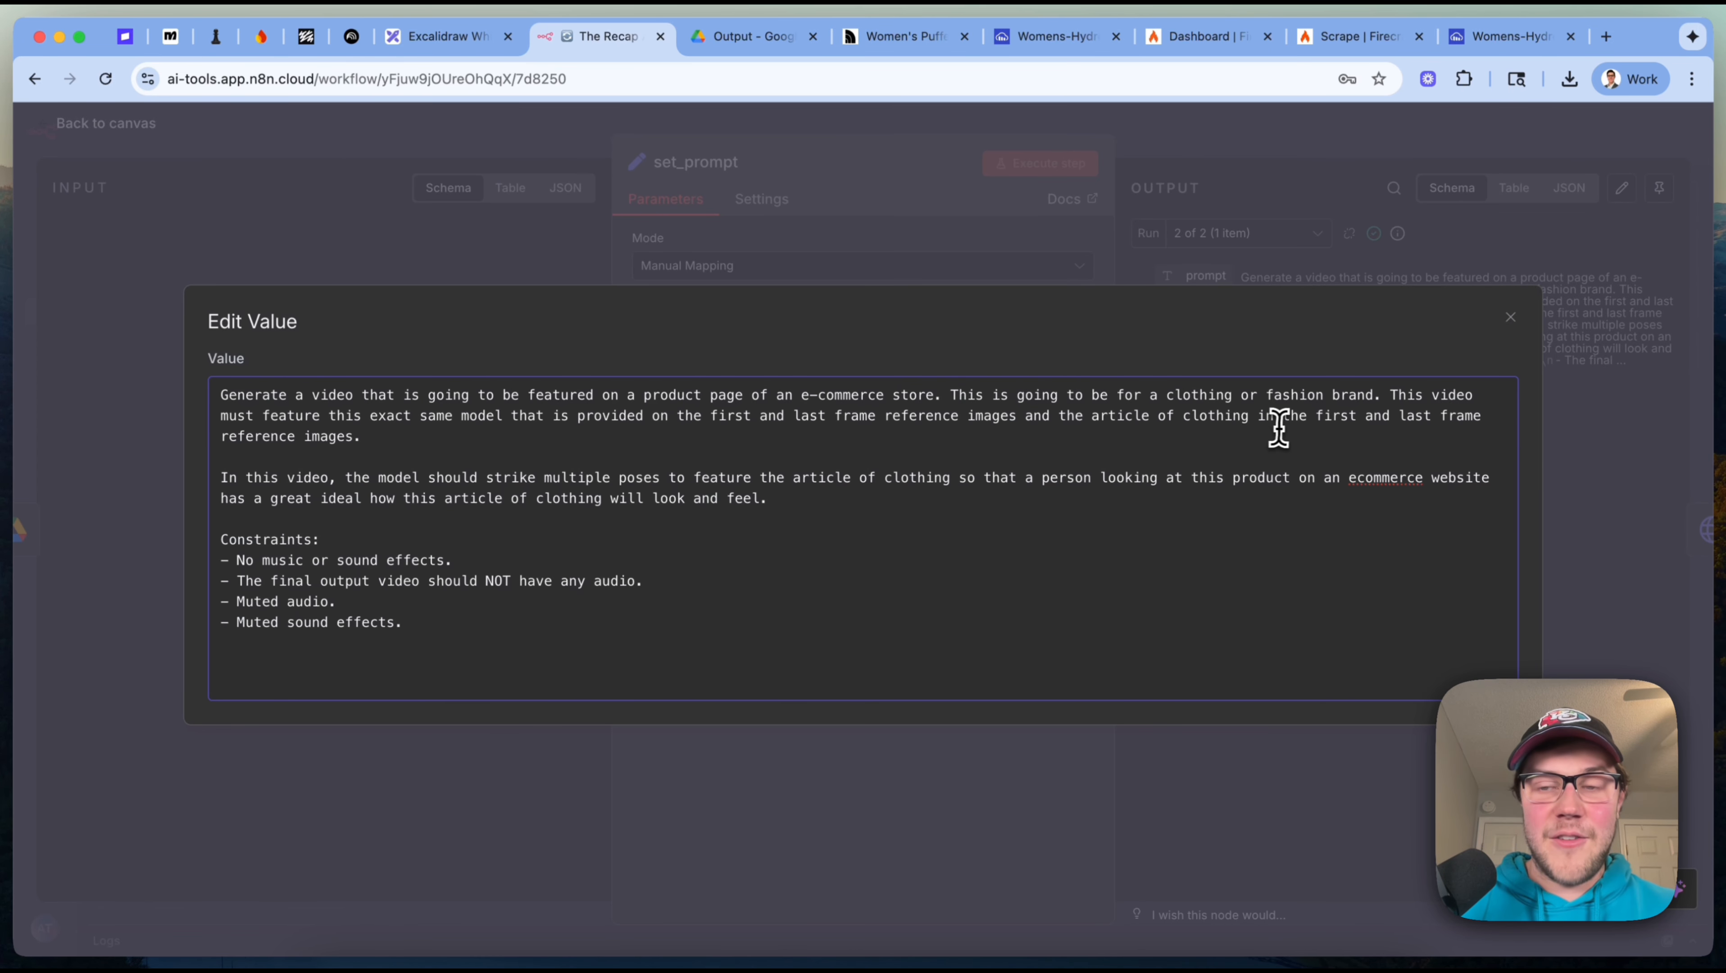
click(539, 453)
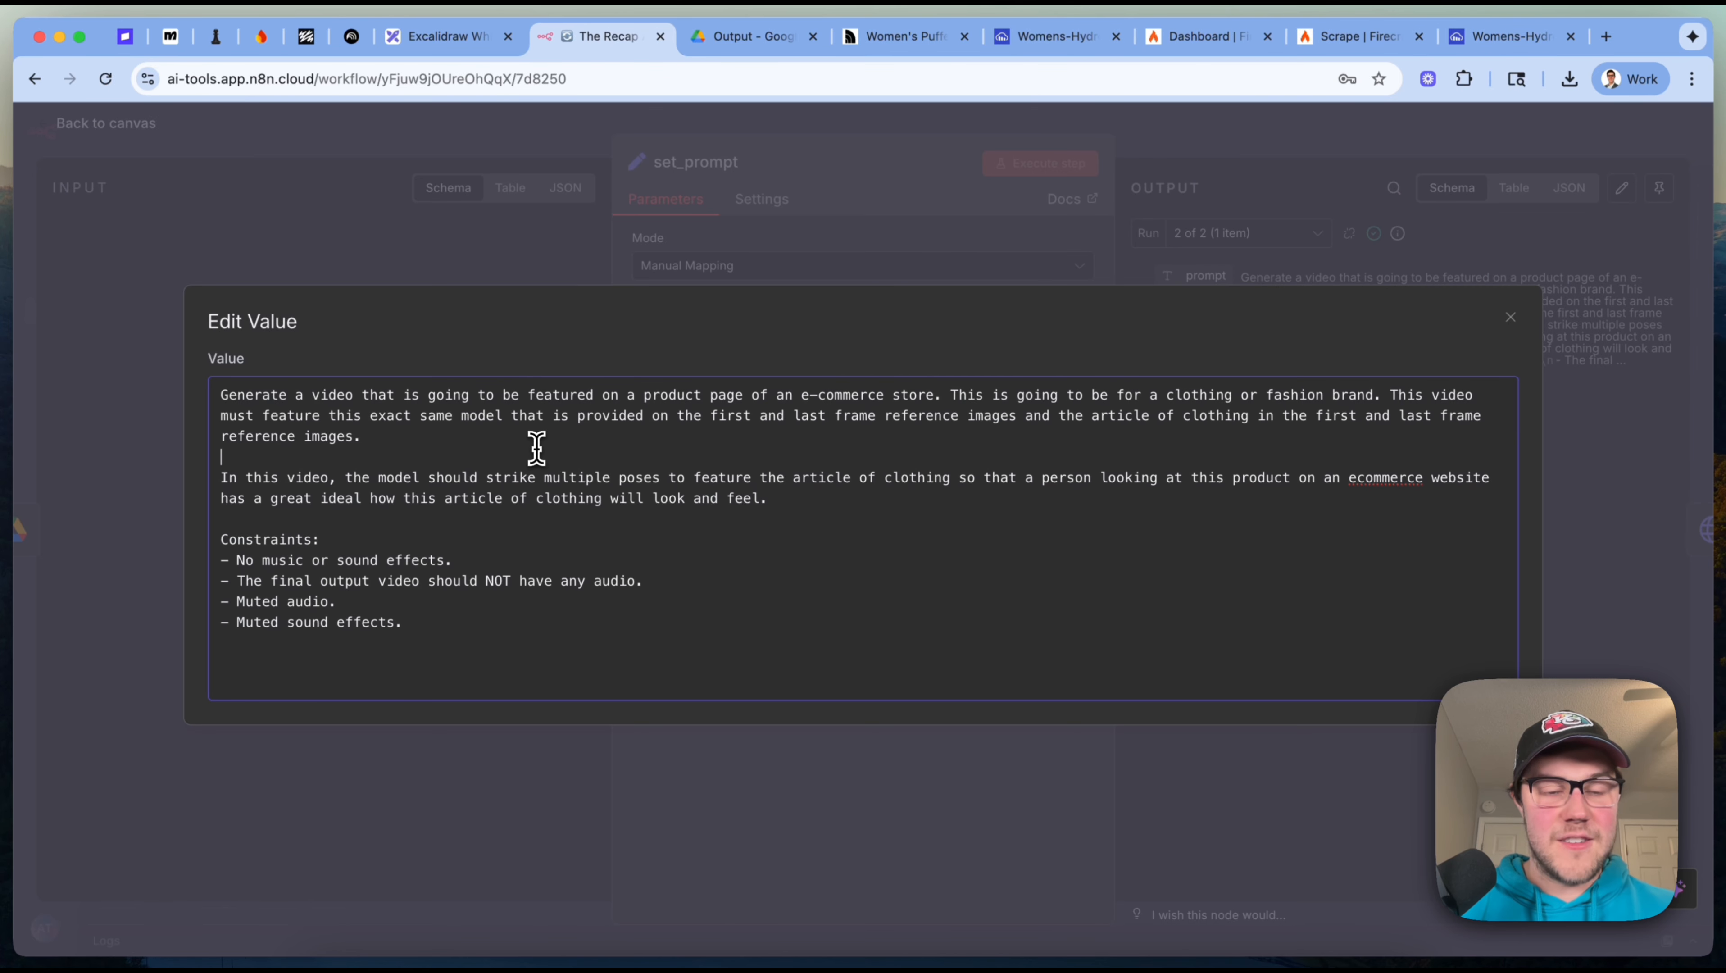